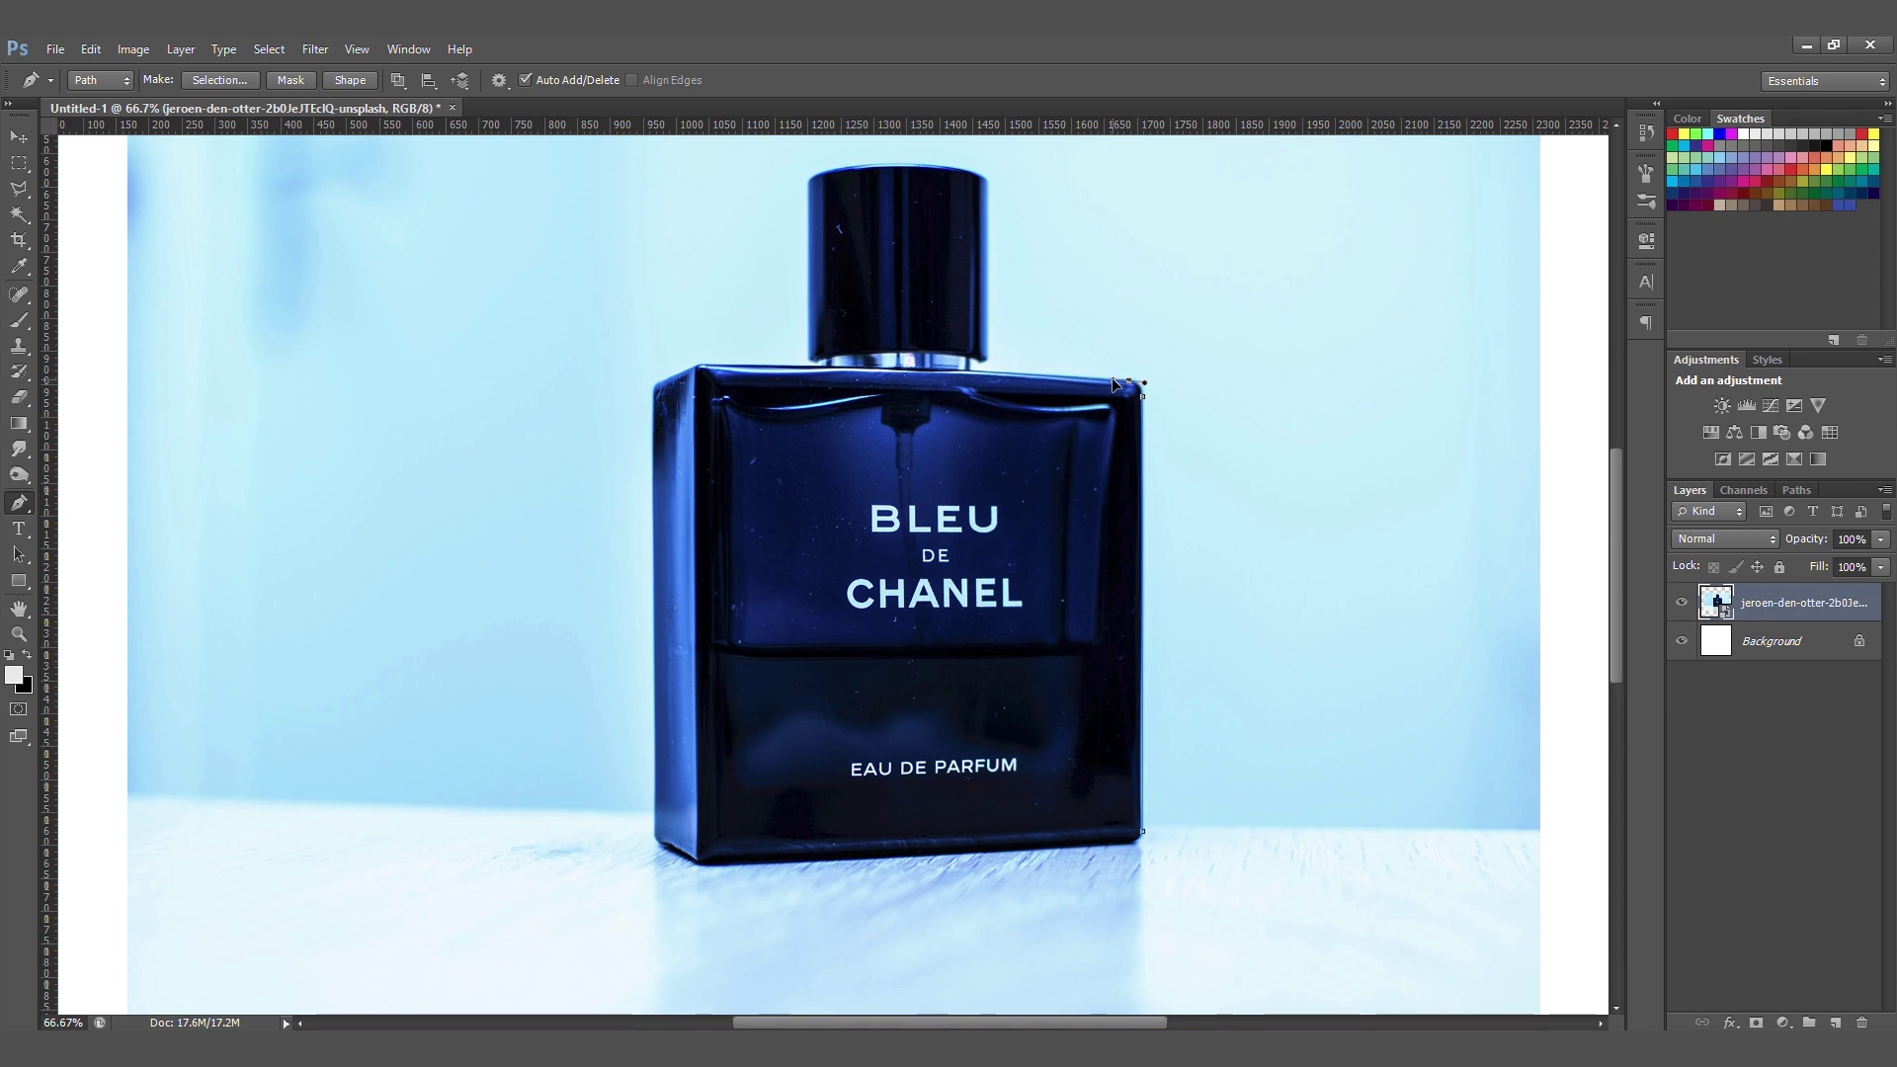
- Continue the Pen path from the bottle's right shoulder around the cap and down to the left shoulder
key(ctrl+plus)
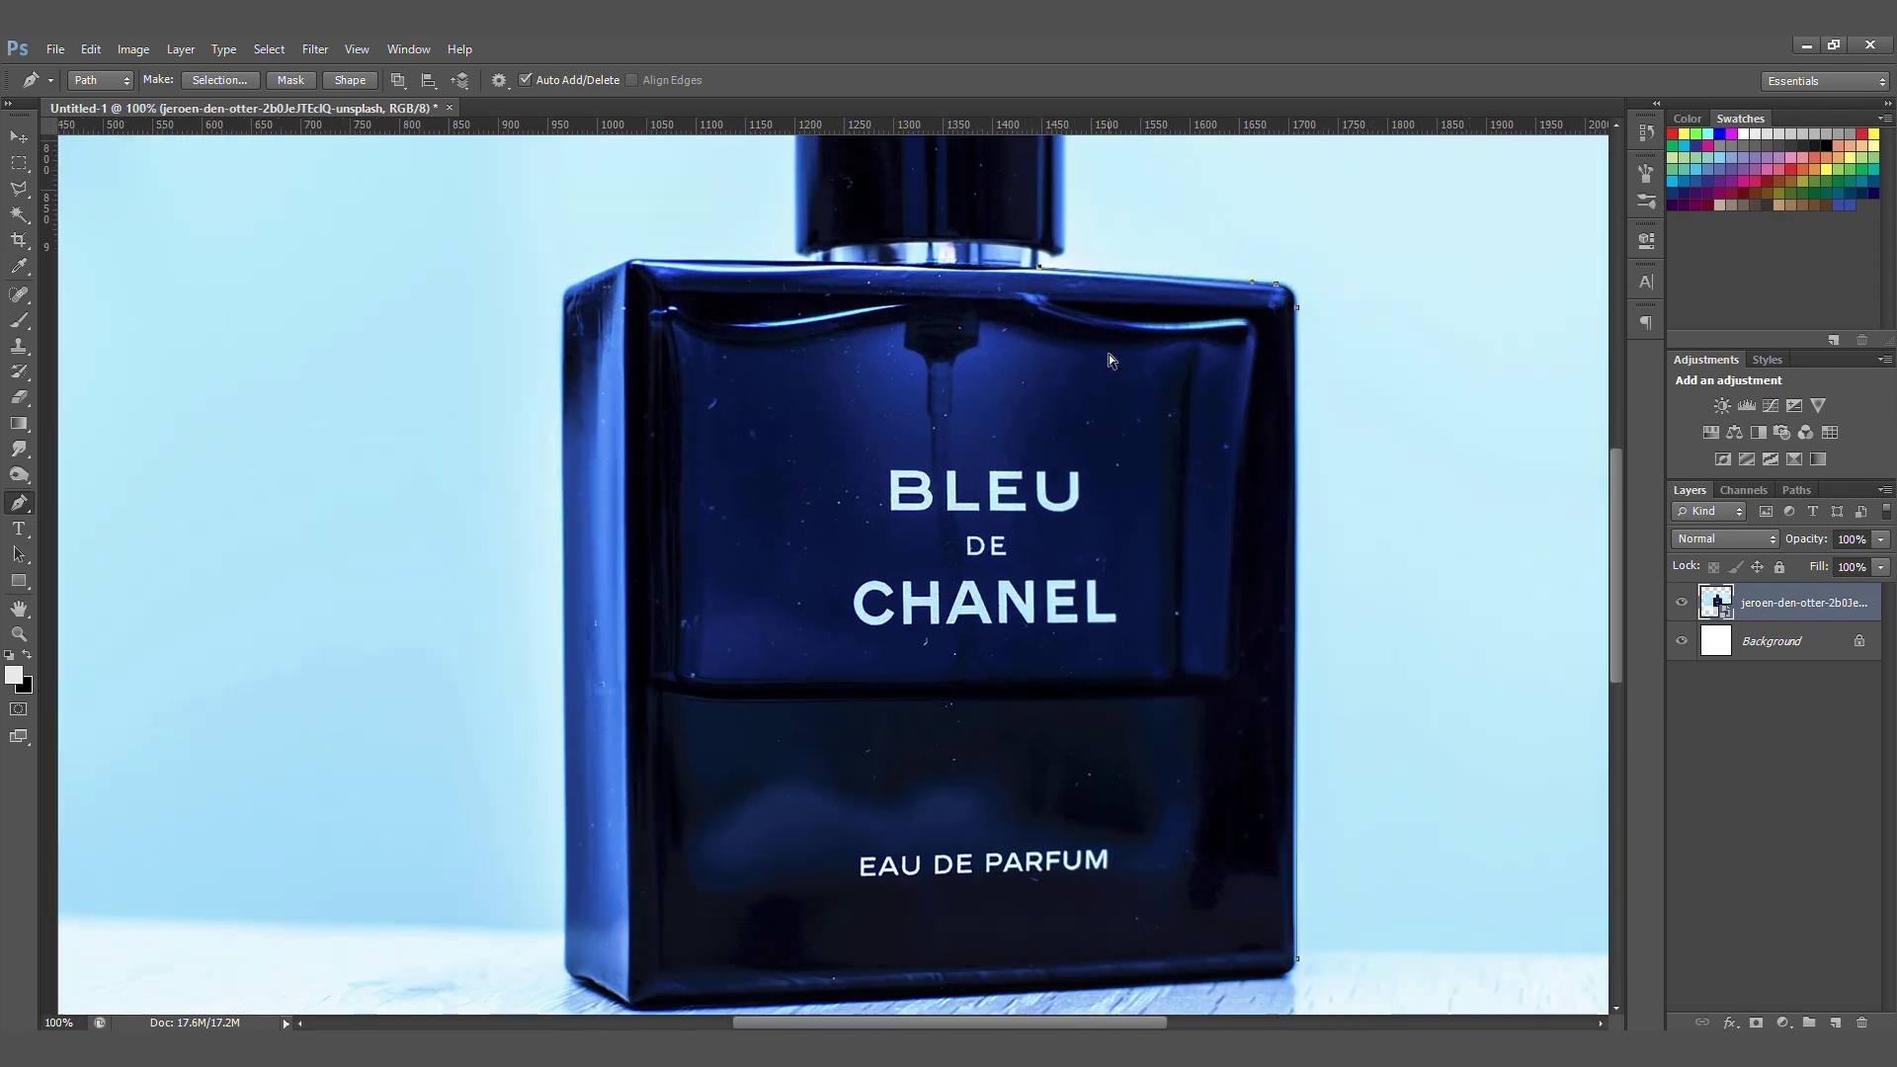
drag(1106, 326, 1054, 517)
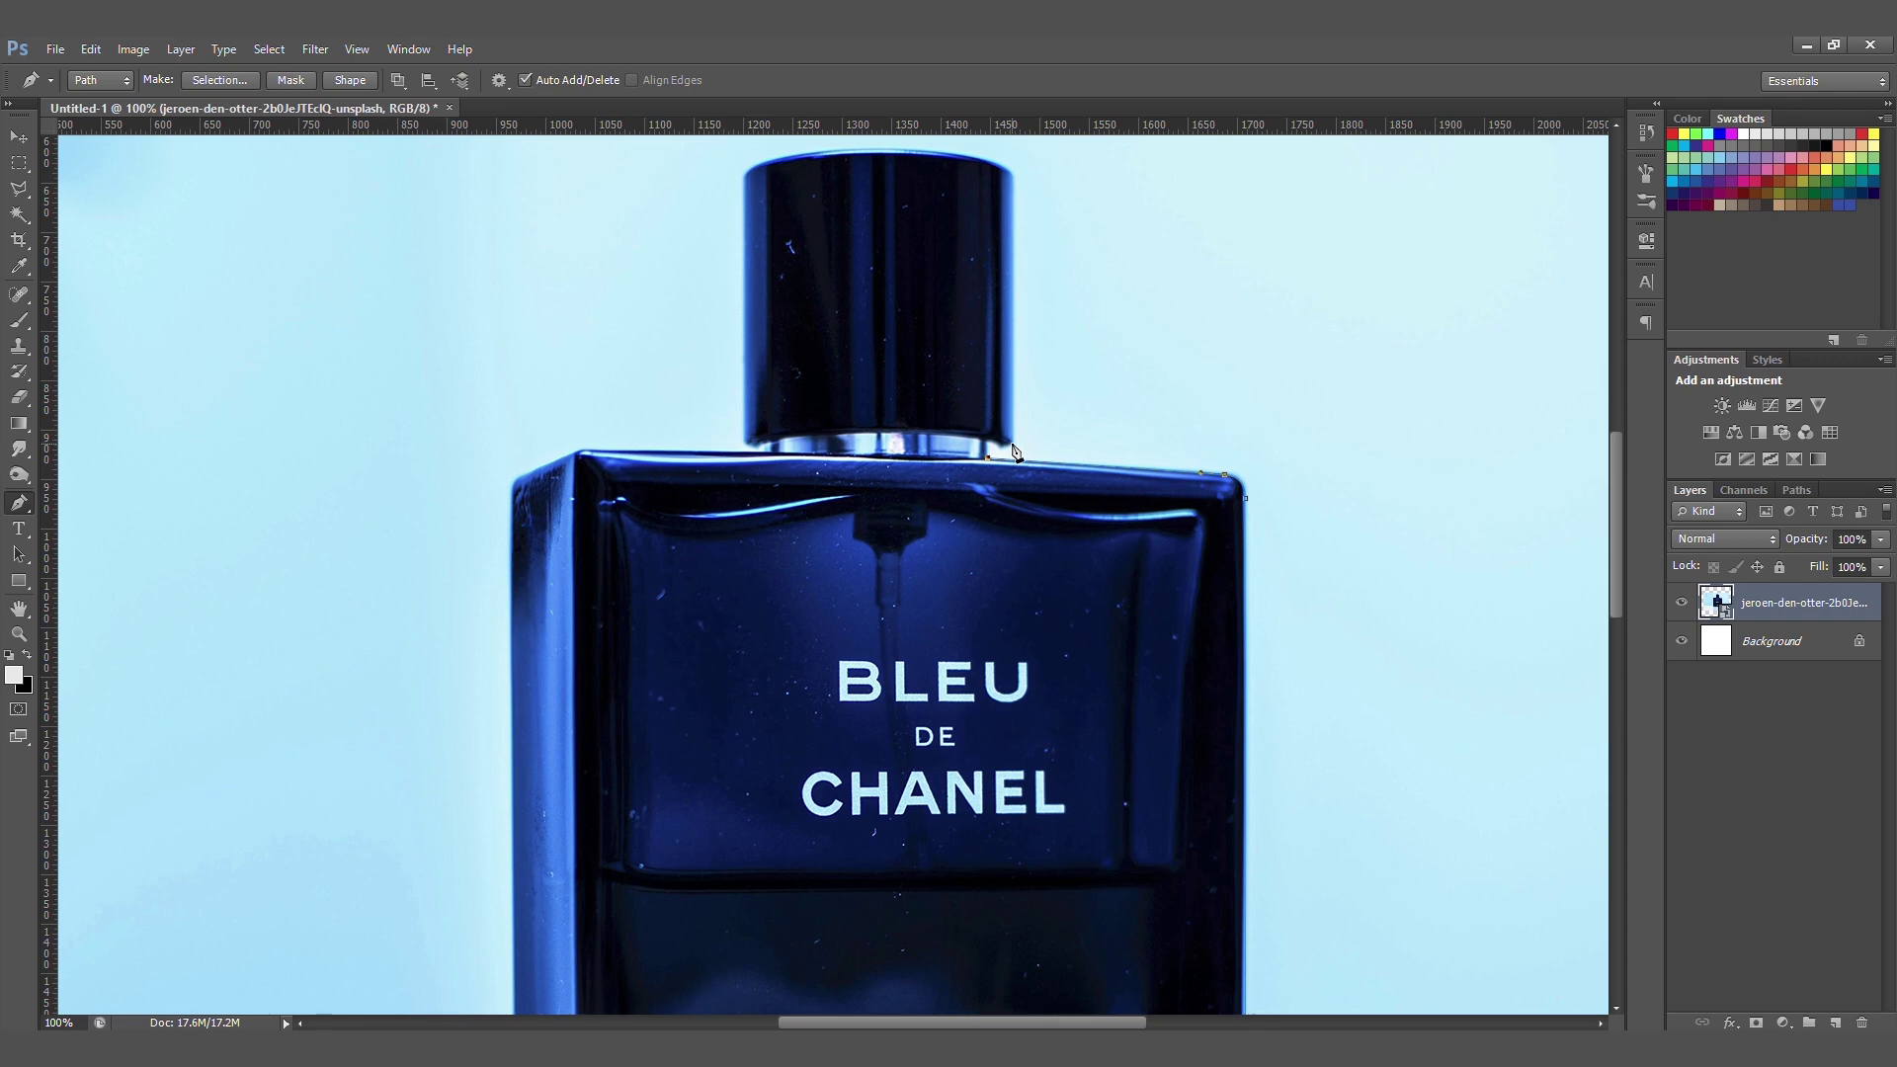
click(1013, 173)
drag(903, 148, 740, 197)
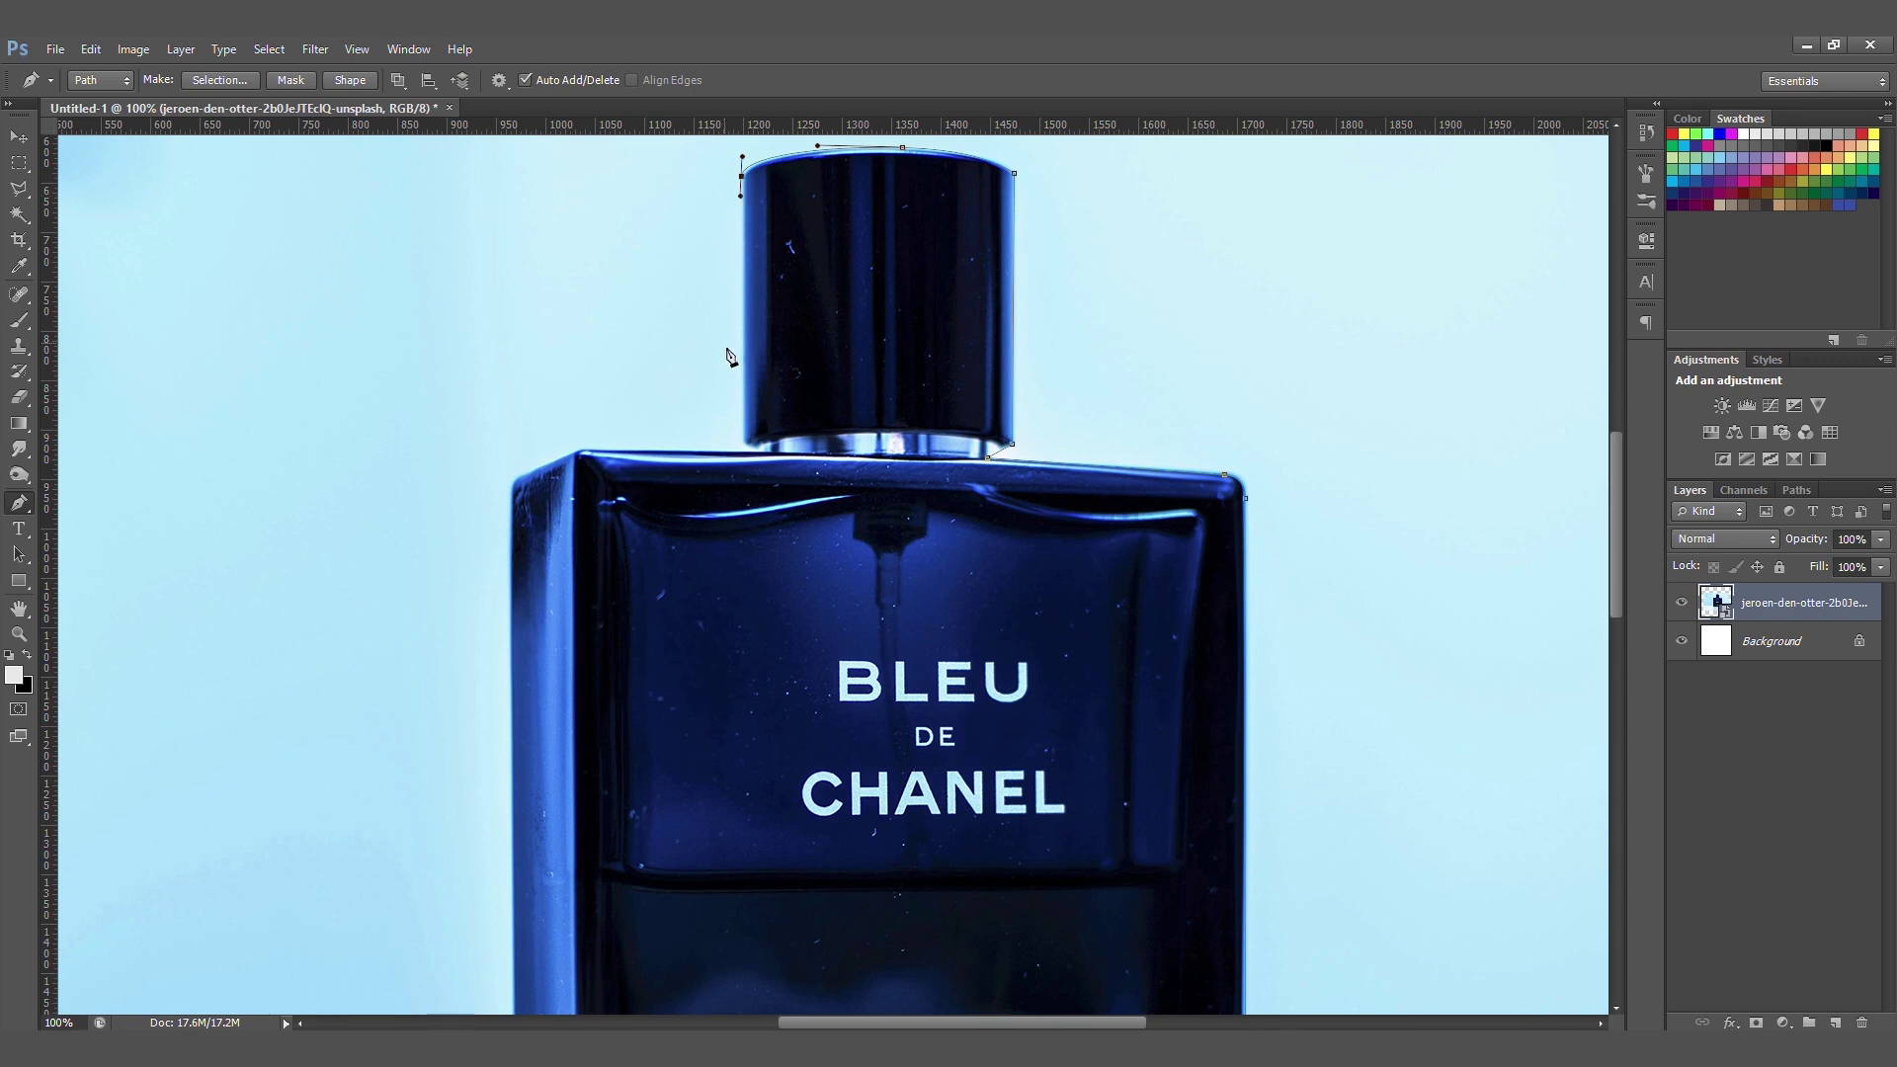
click(744, 442)
click(587, 449)
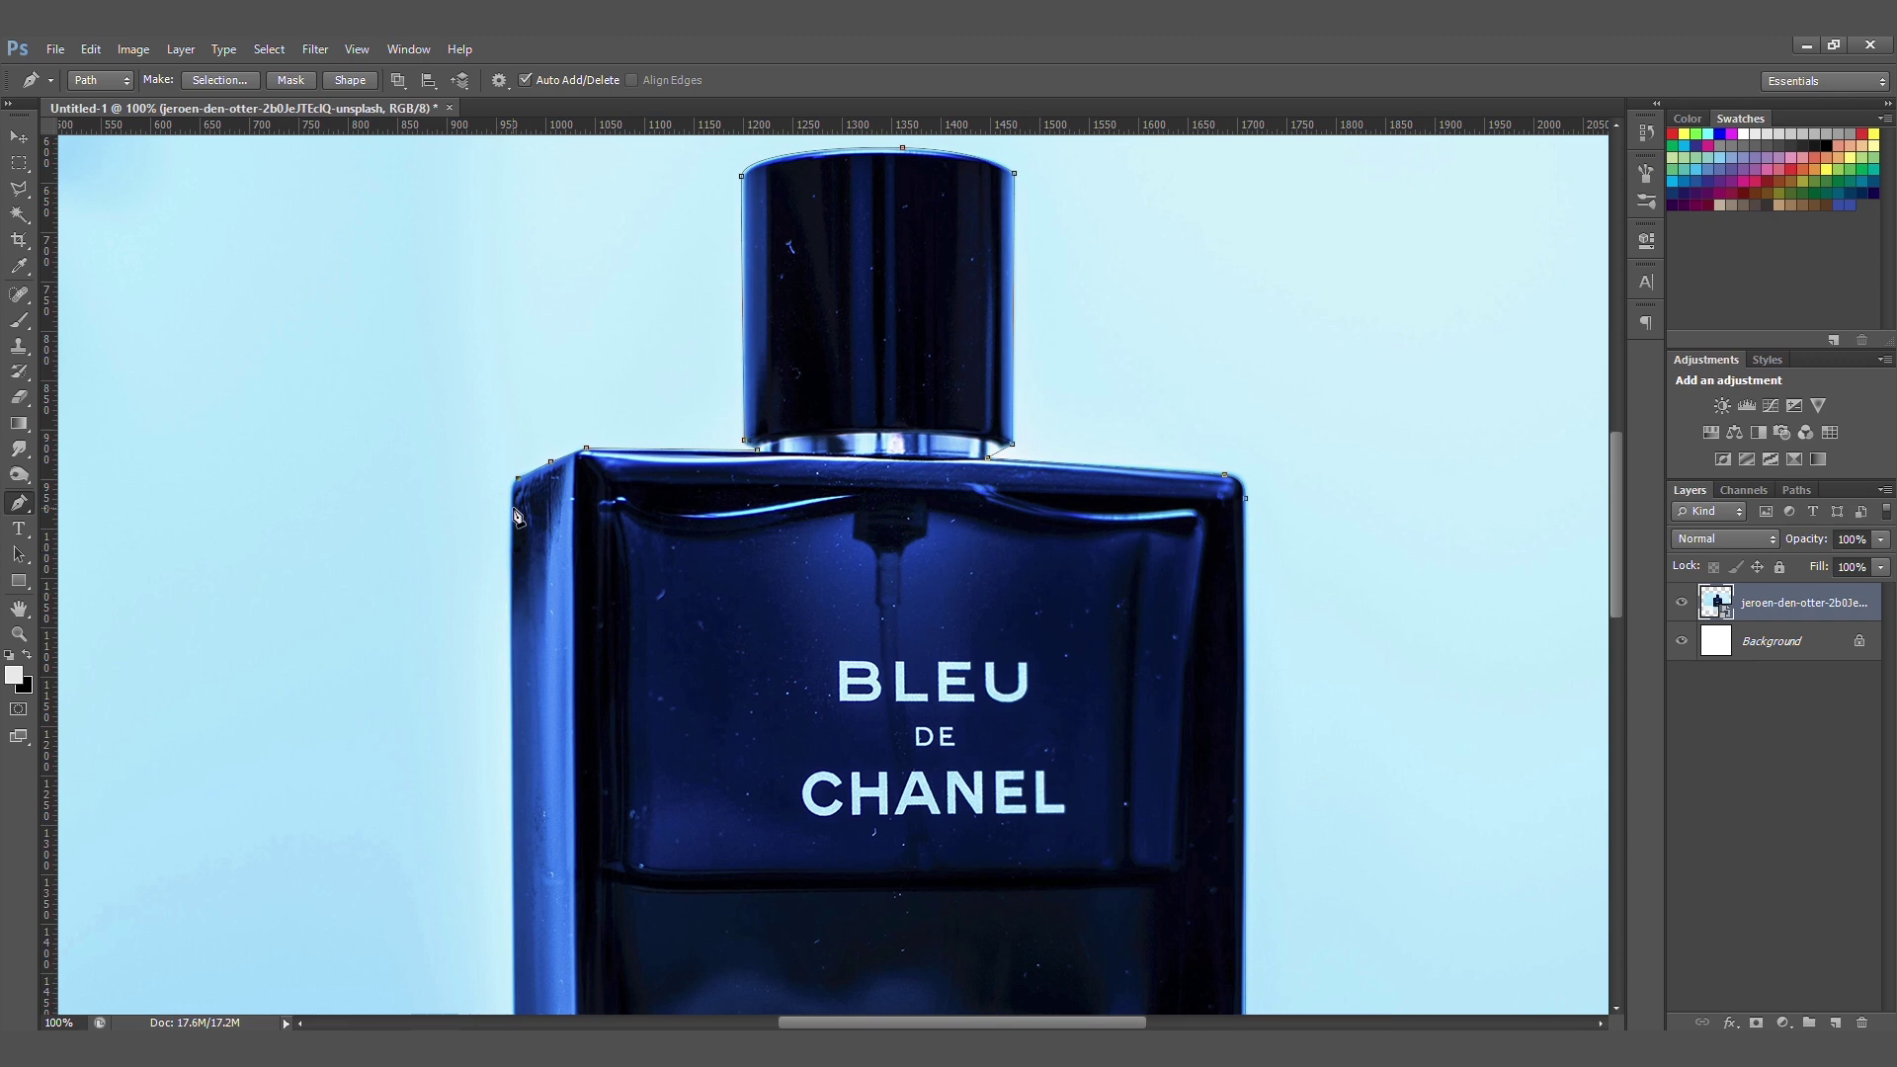
- Trace the bottle's left side and base with the Pen path and close it at the lower right corner
scroll(680, 415, down, 5)
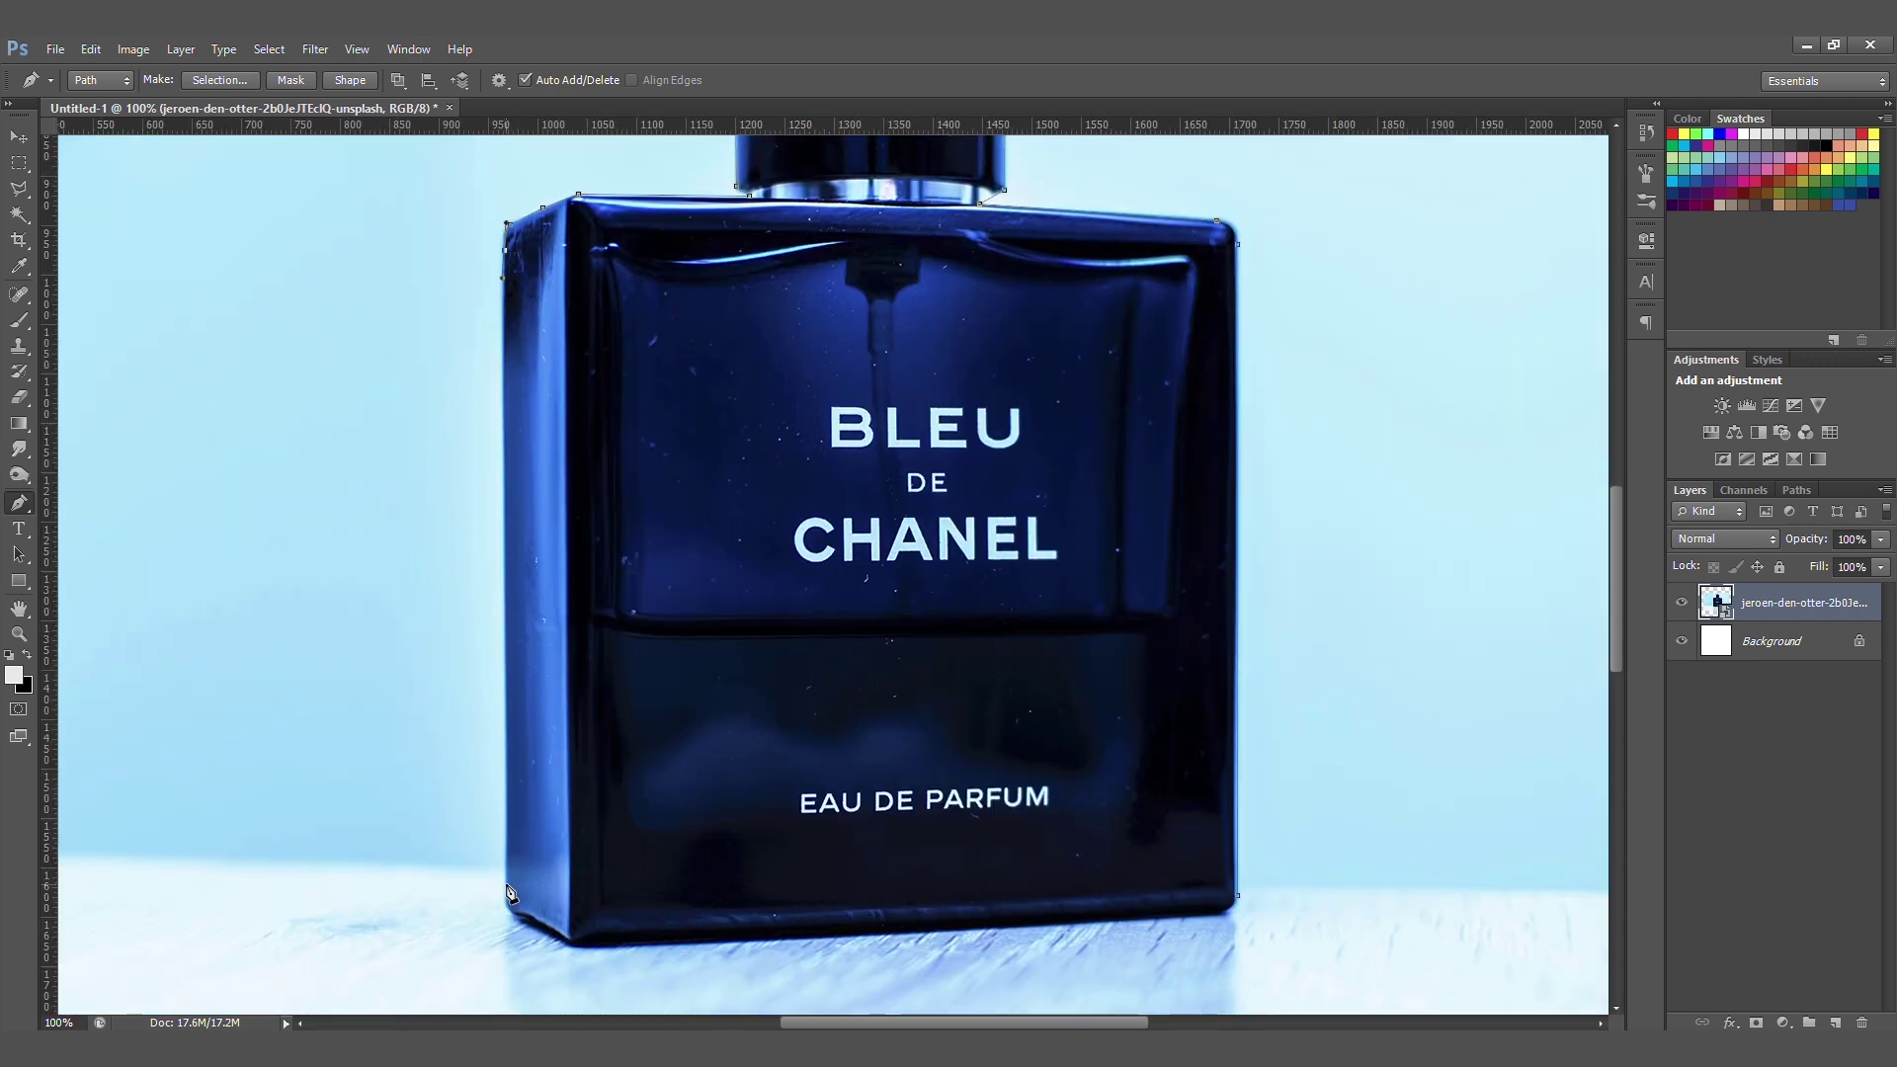
drag(525, 915, 531, 929)
click(982, 931)
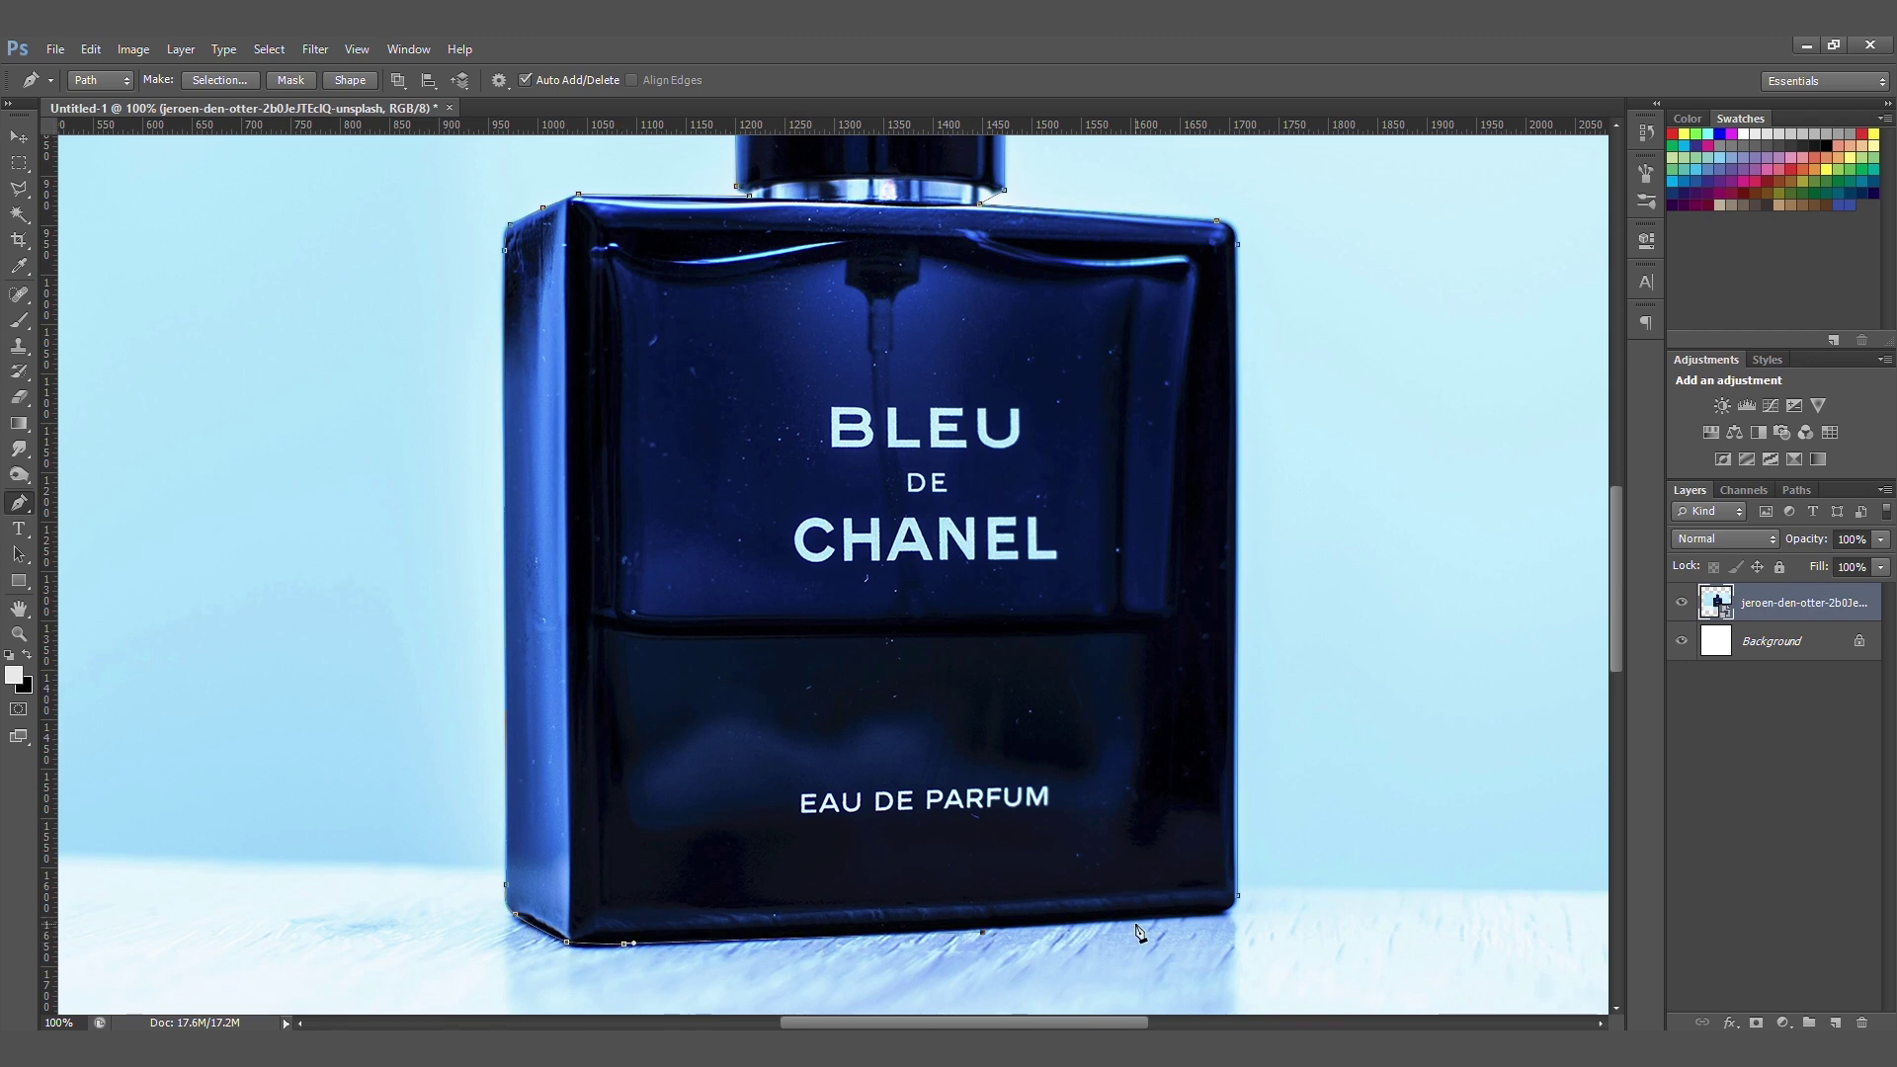
click(1223, 911)
- Convert the path to a selection, copy the bottle to its own layer and delete the original photo layer
right_click(1126, 802)
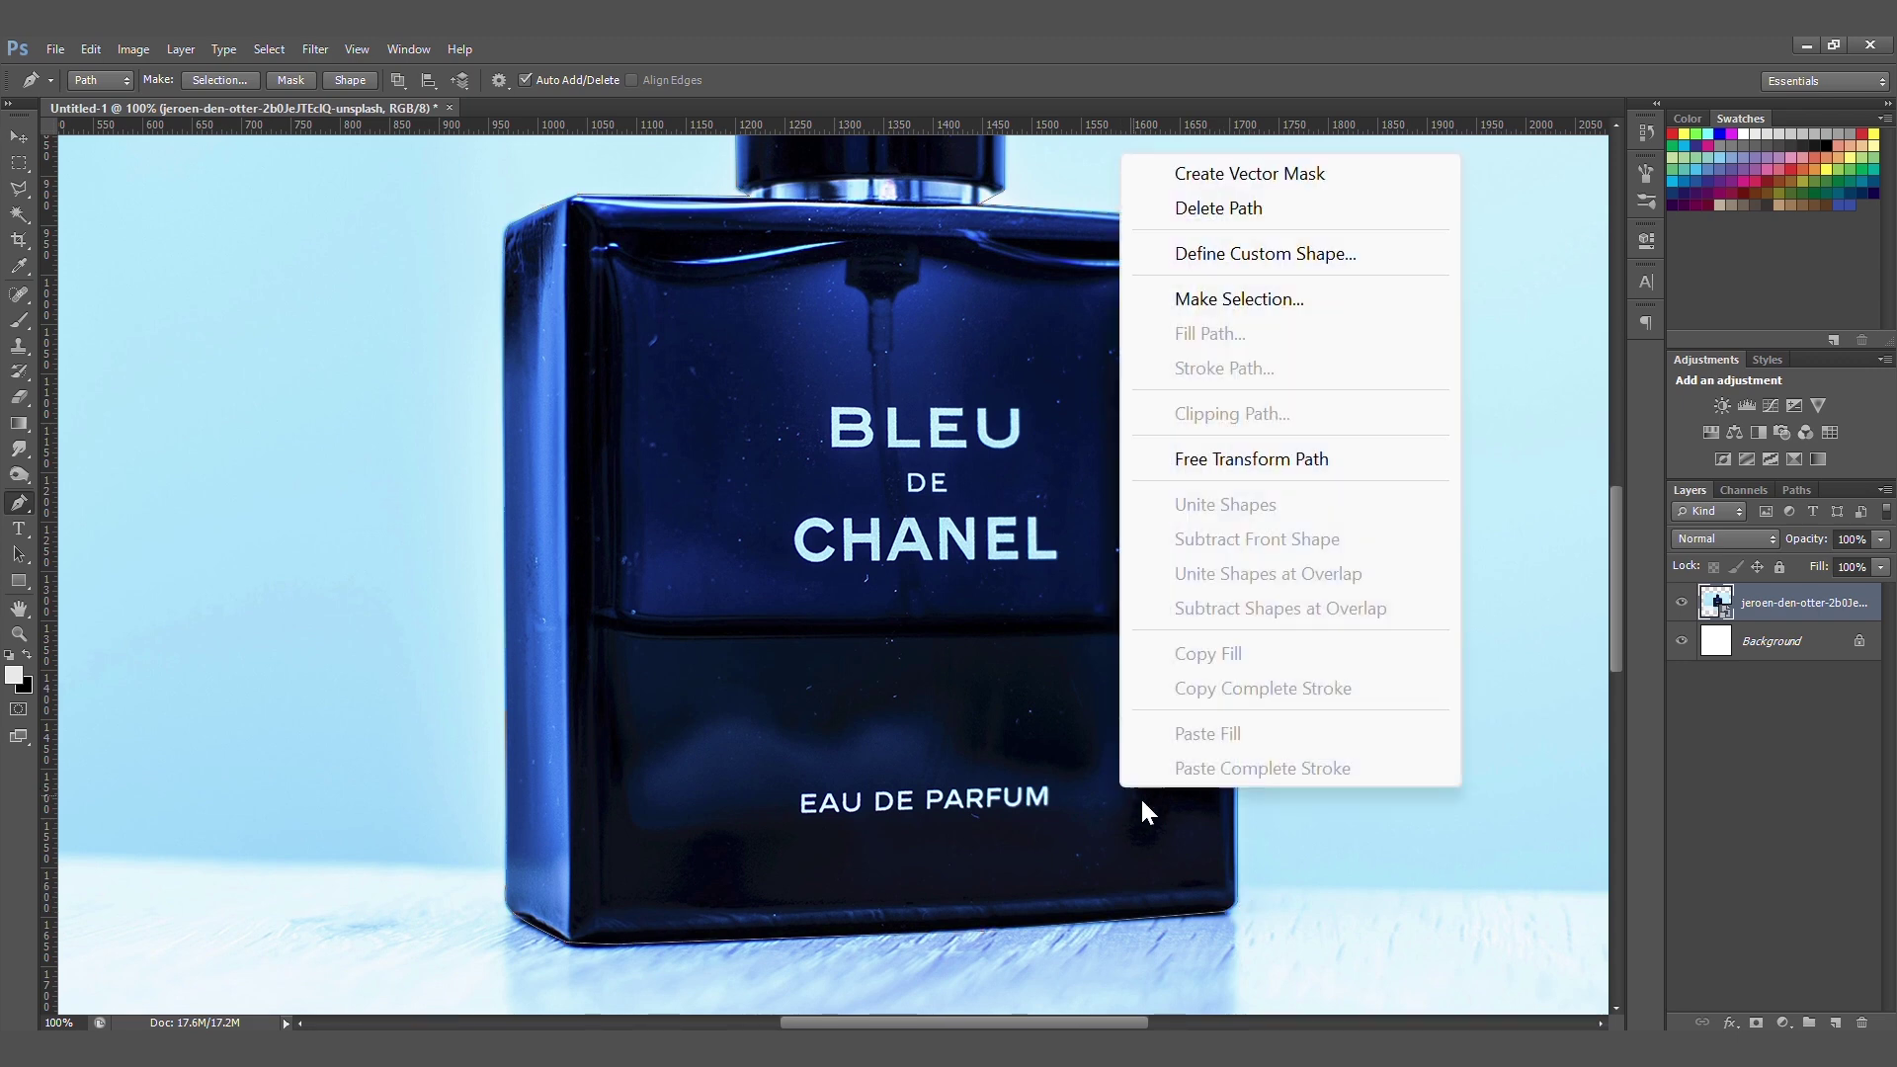
click(1228, 299)
key(Return)
key(ctrl+j)
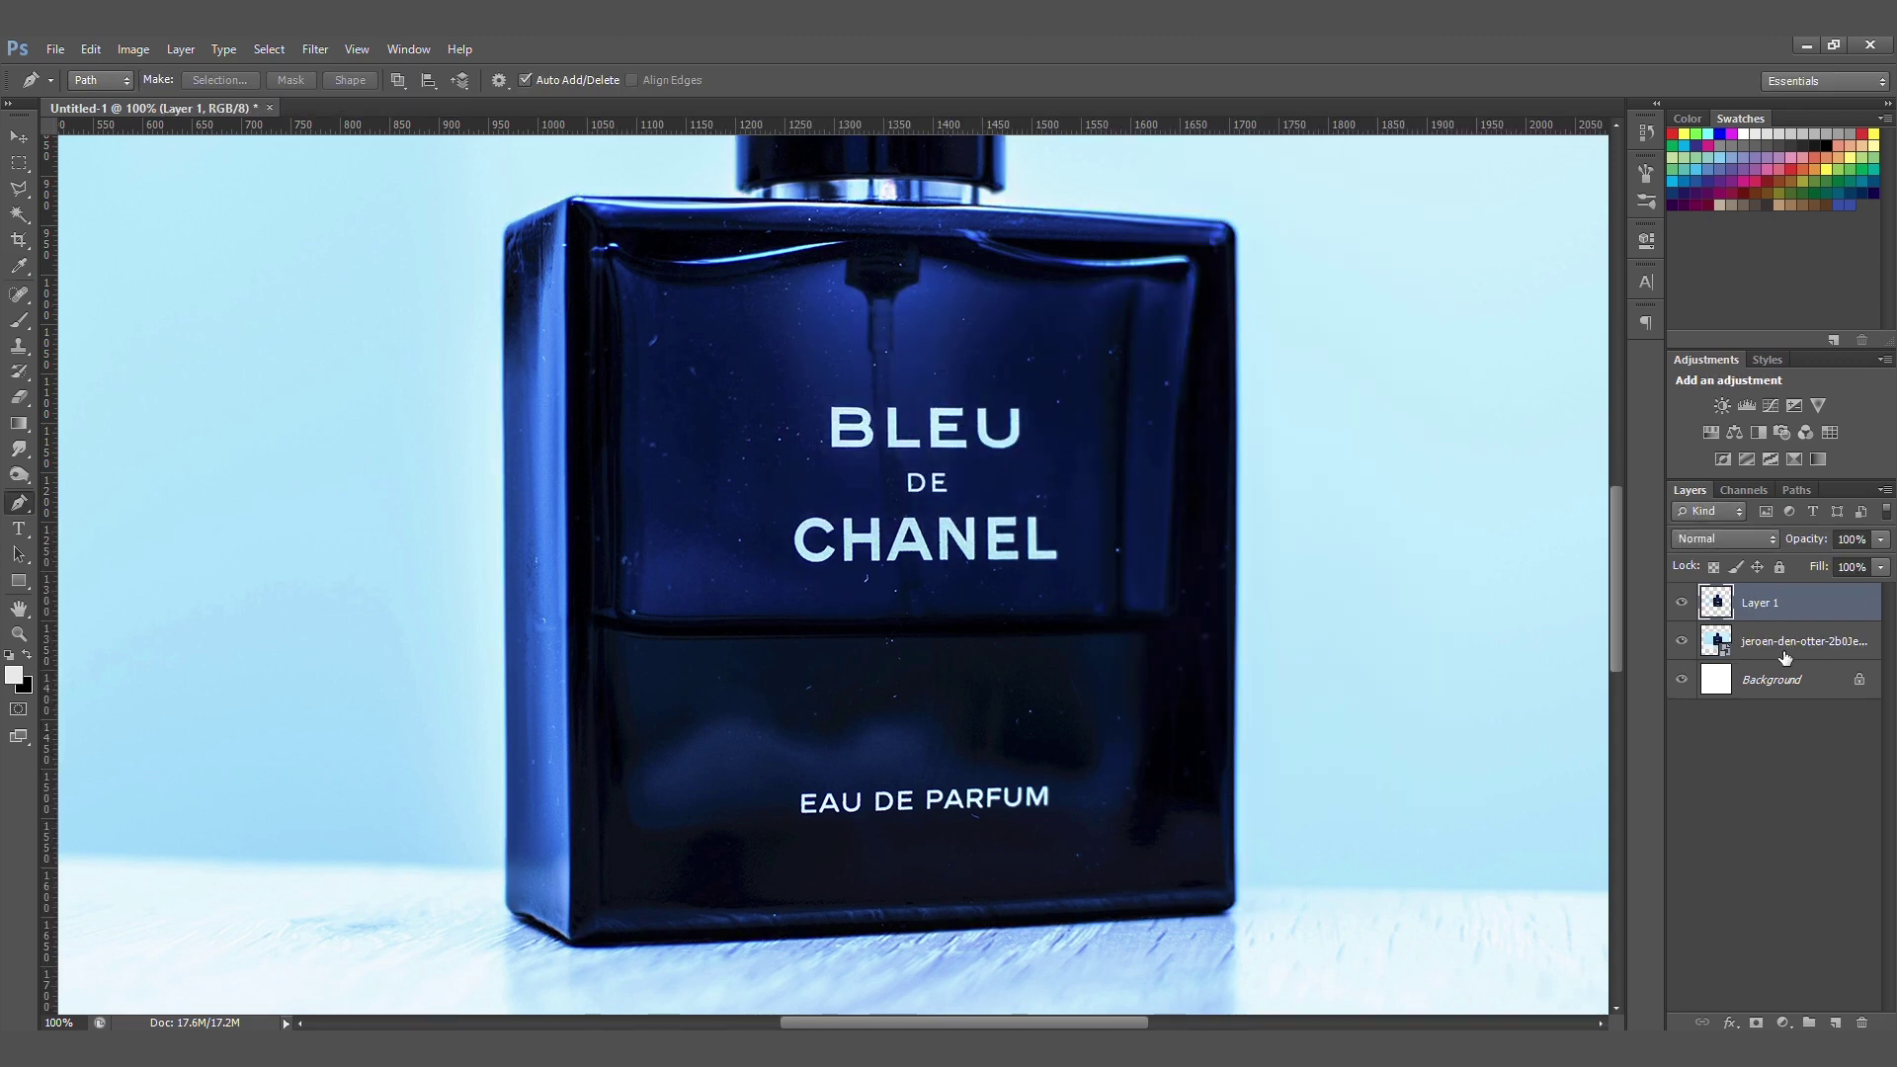
click(1768, 644)
key(Delete)
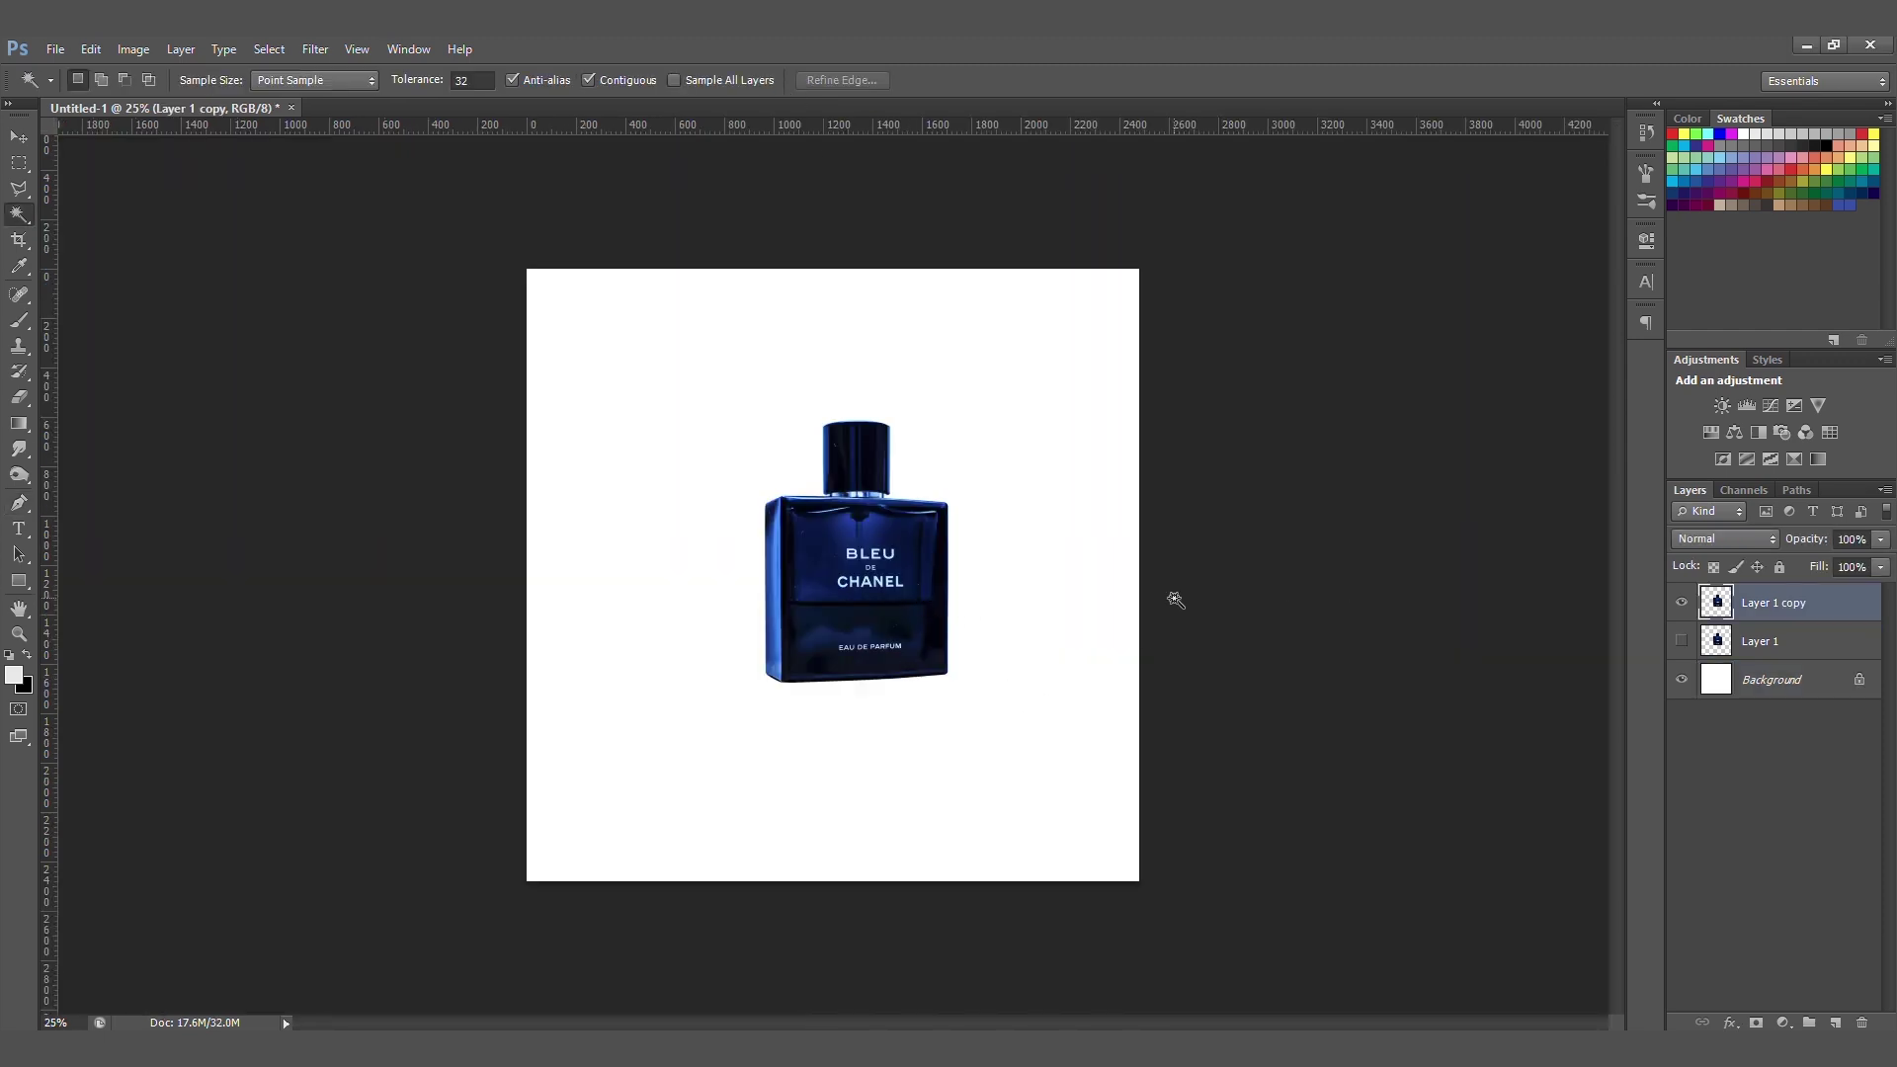
- Move the bottle copy into the lower half of the canvas and scale it down slightly
key(v)
drag(848, 555, 848, 652)
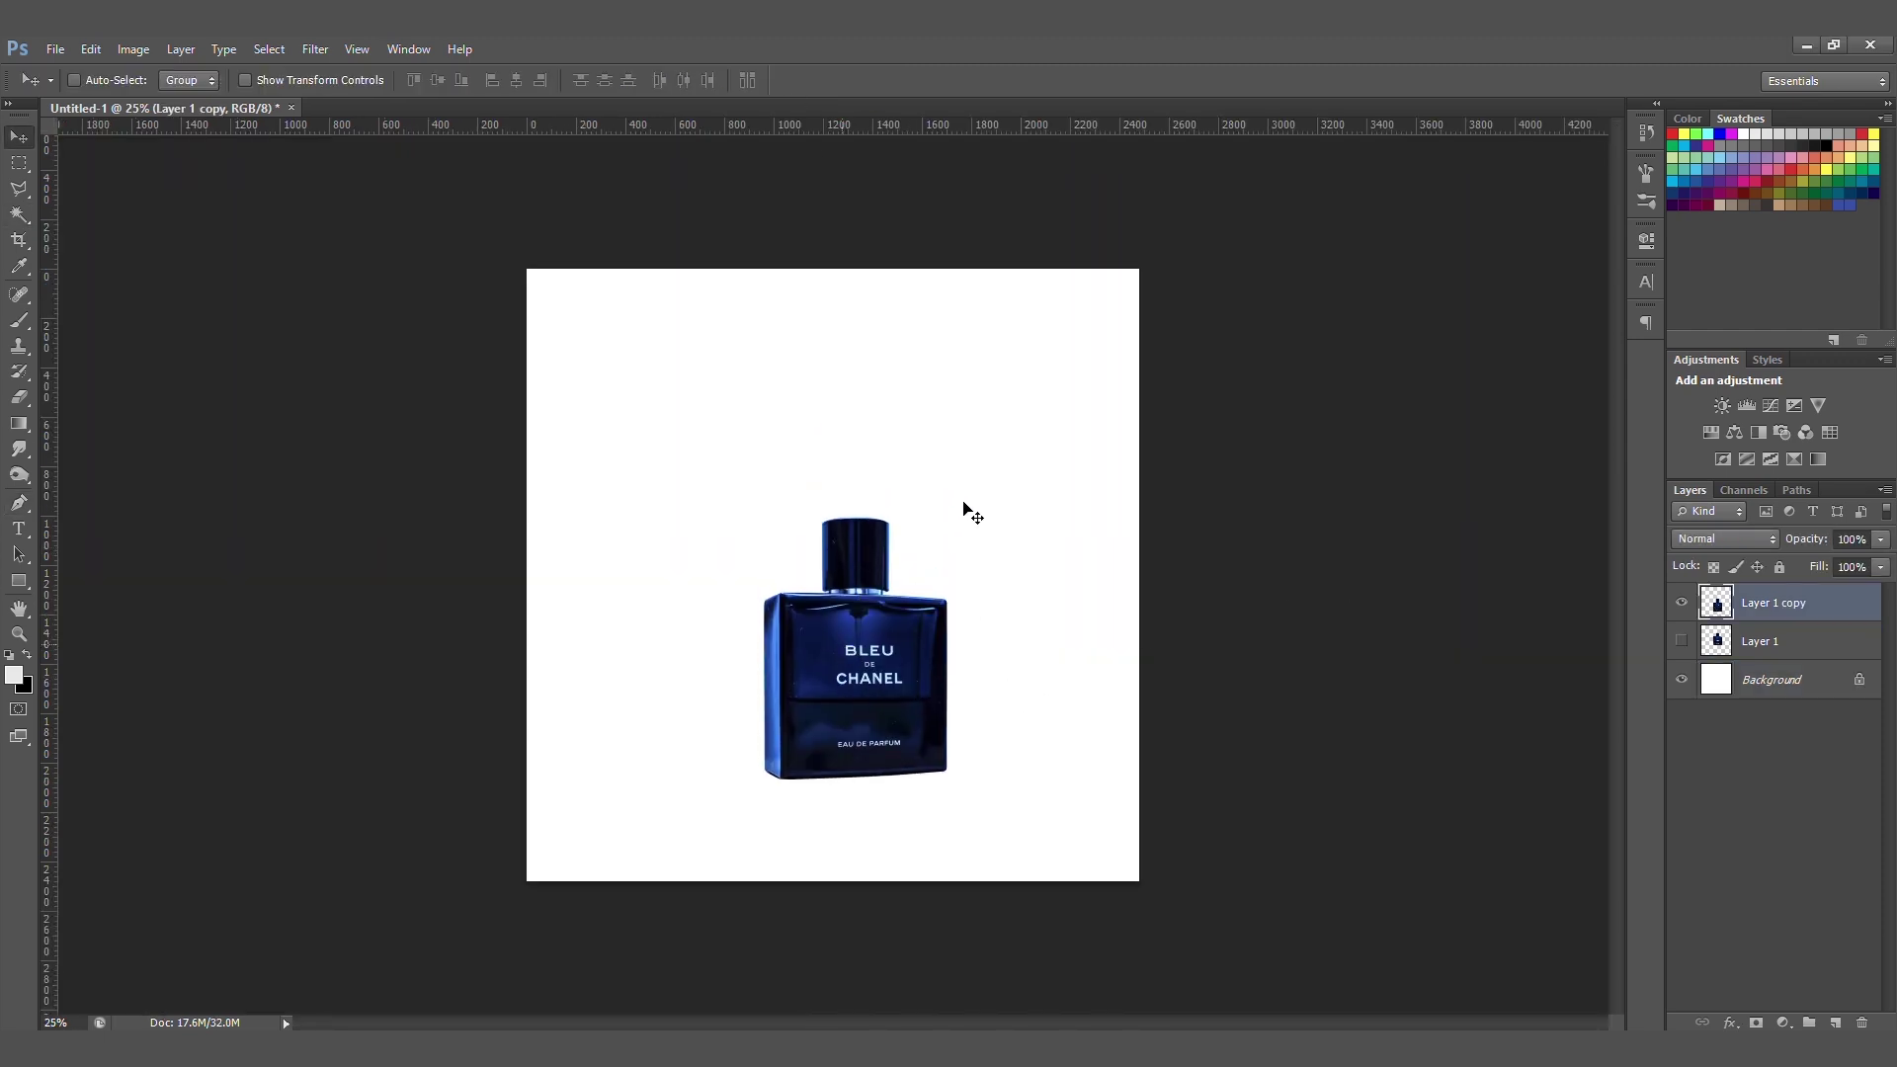
key(ctrl+t)
drag(949, 519, 946, 524)
key(Return)
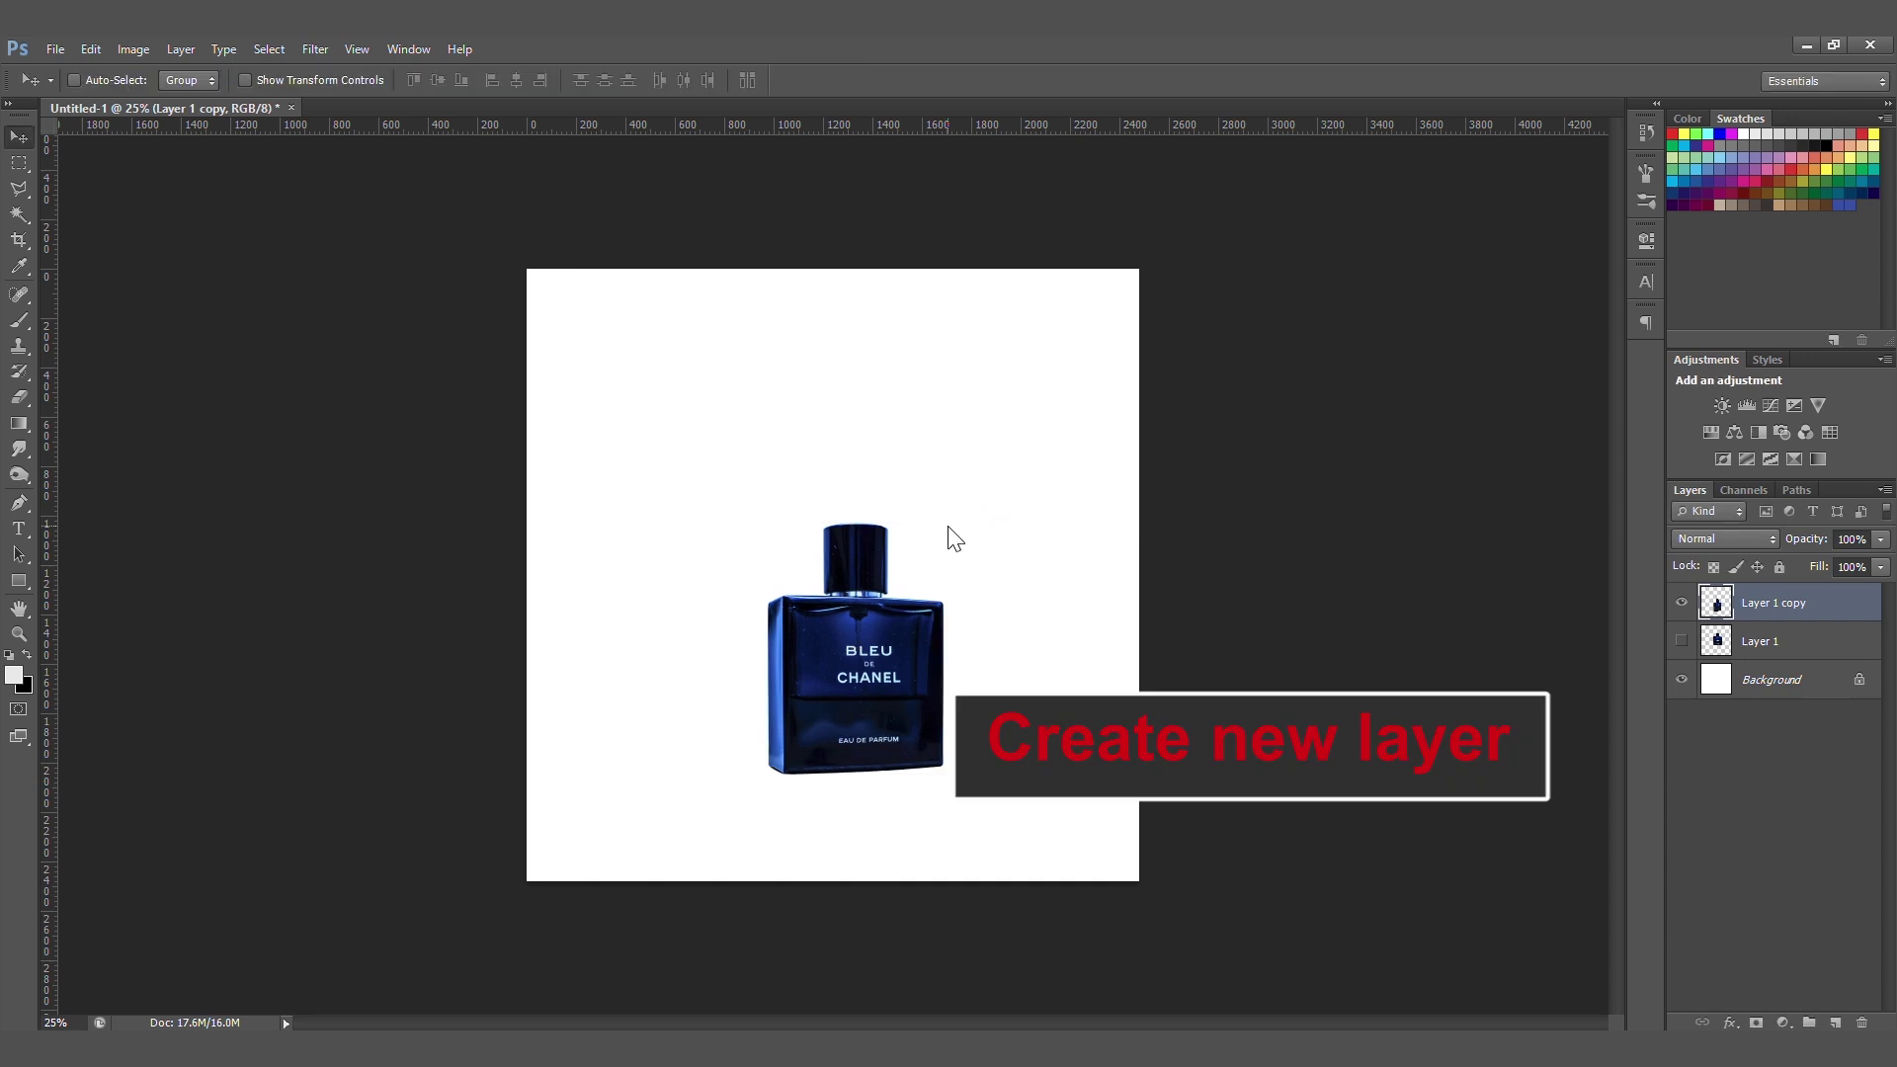
- On a new layer beneath the bottle copy, outline a triangular floor reaching the canvas's bottom corners and convert the path to a selection
click(1834, 1022)
drag(1789, 602, 1788, 657)
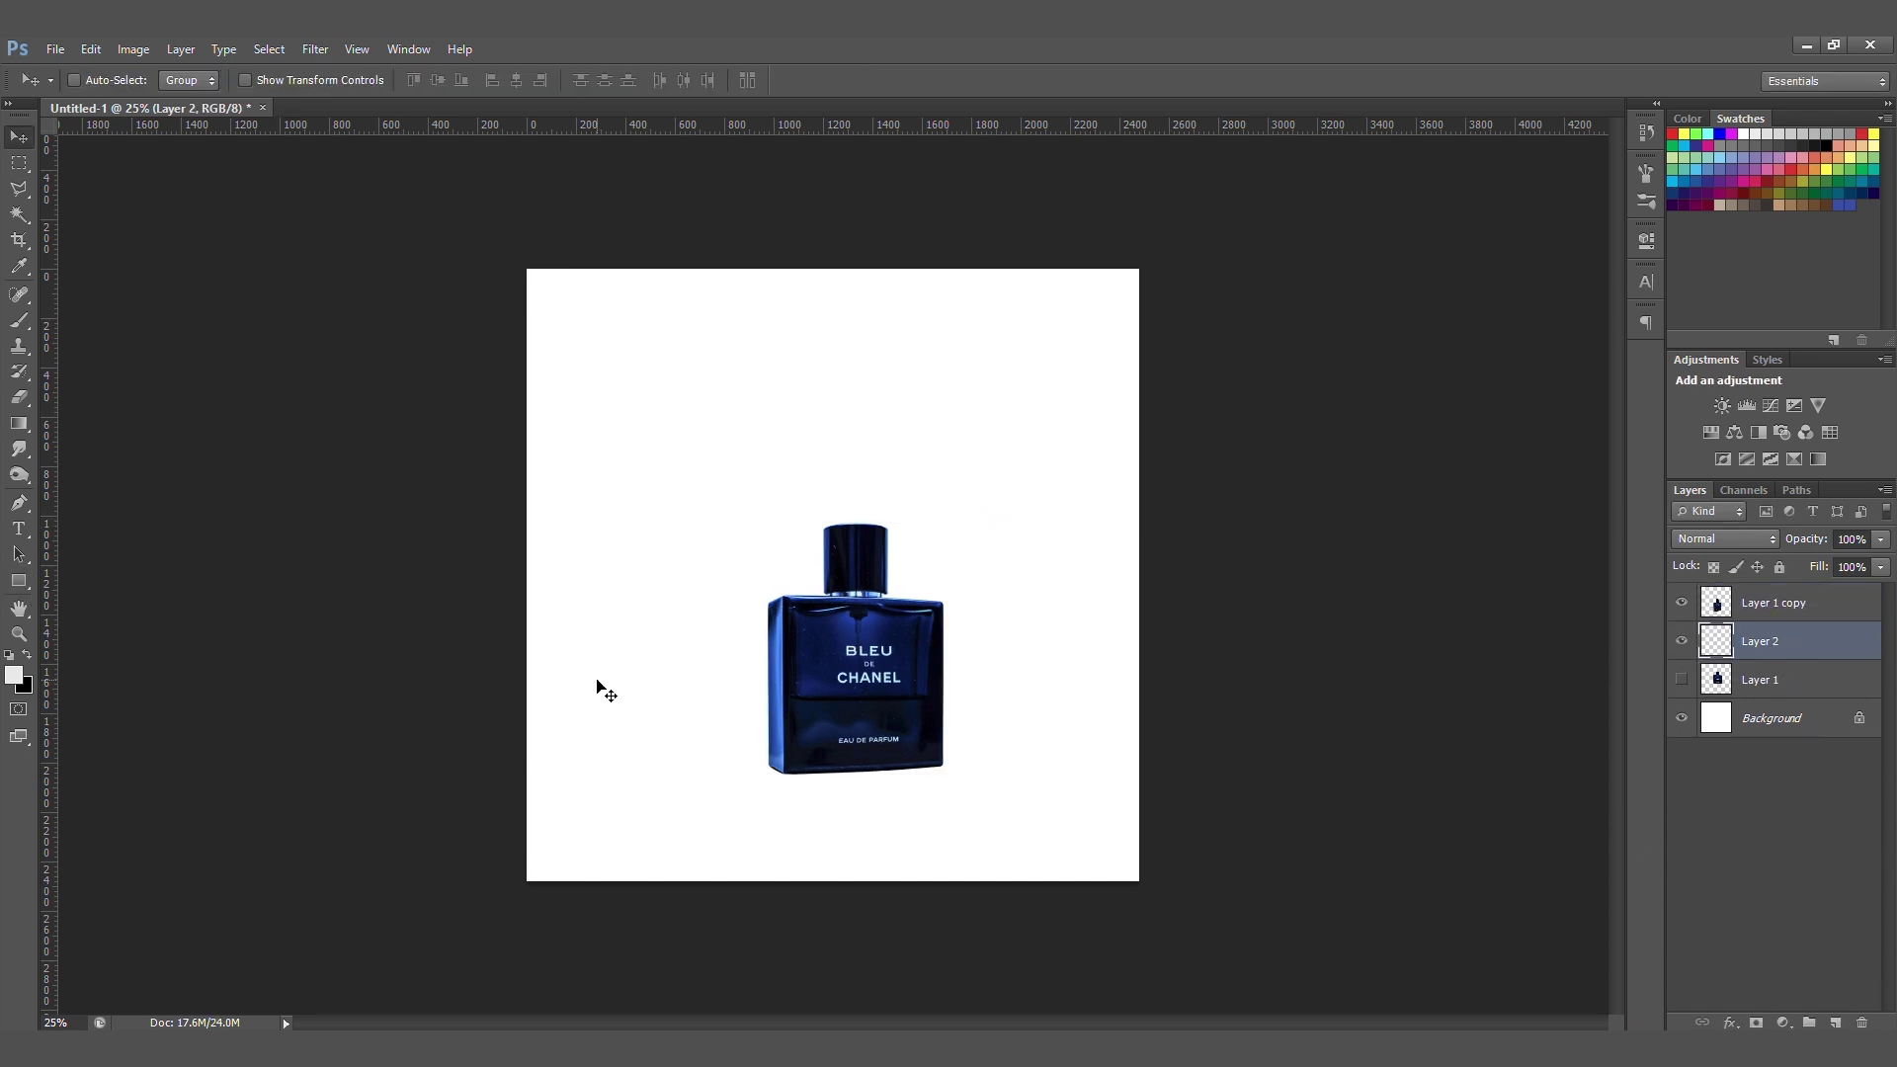
key(p)
click(844, 689)
click(1176, 901)
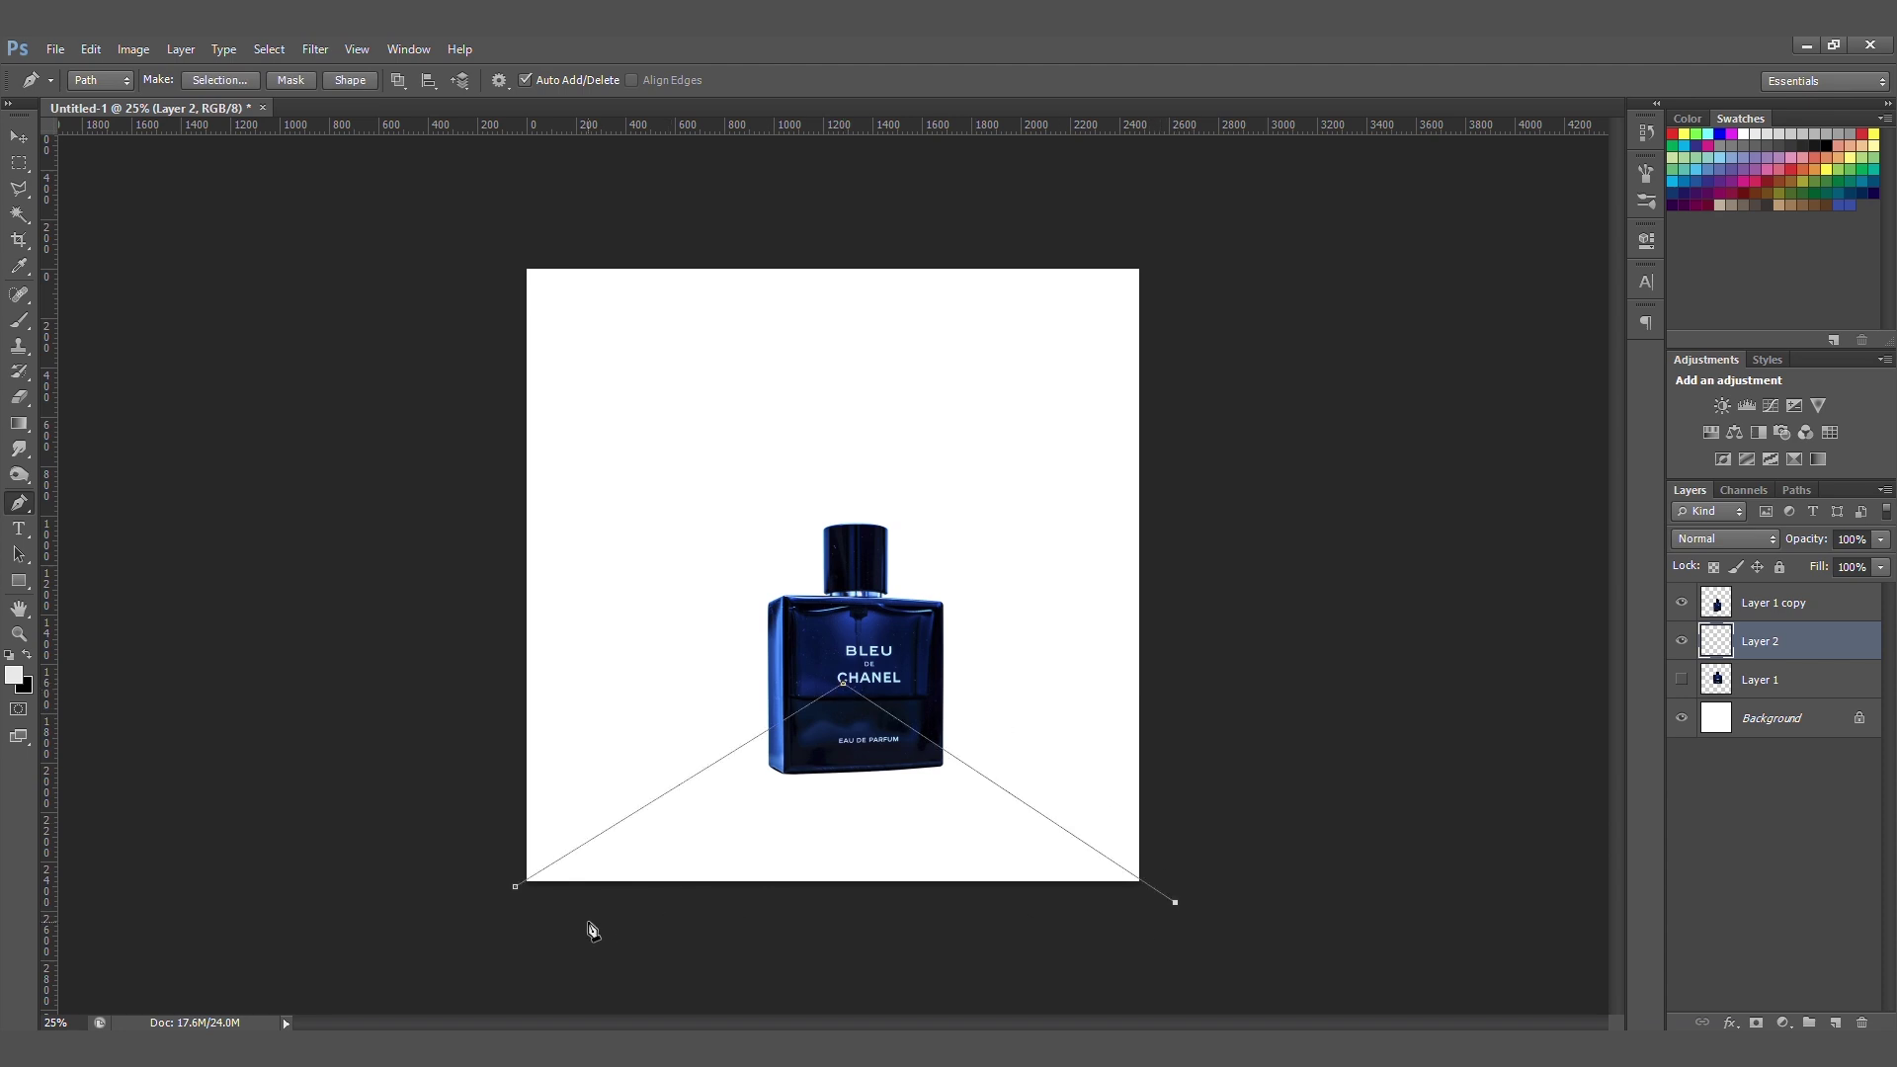
click(527, 916)
click(515, 886)
right_click(767, 814)
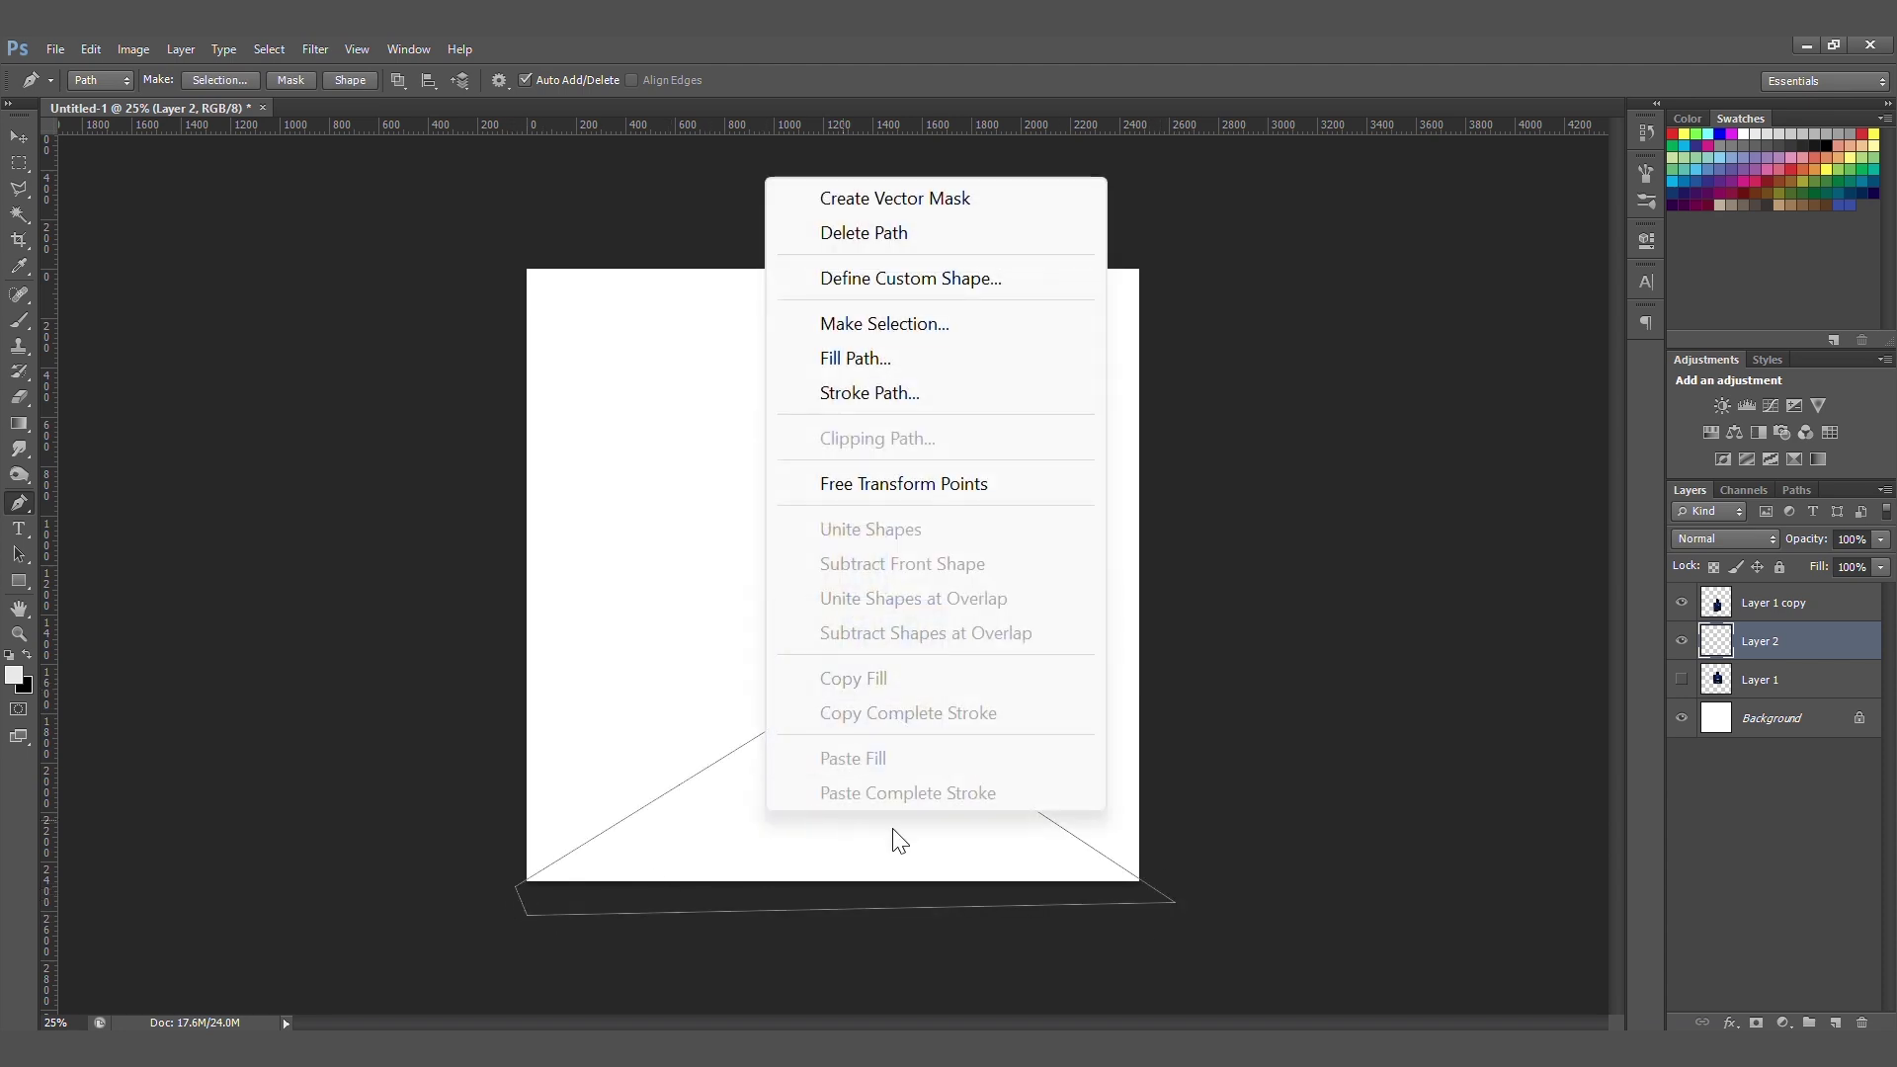
click(903, 326)
key(Return)
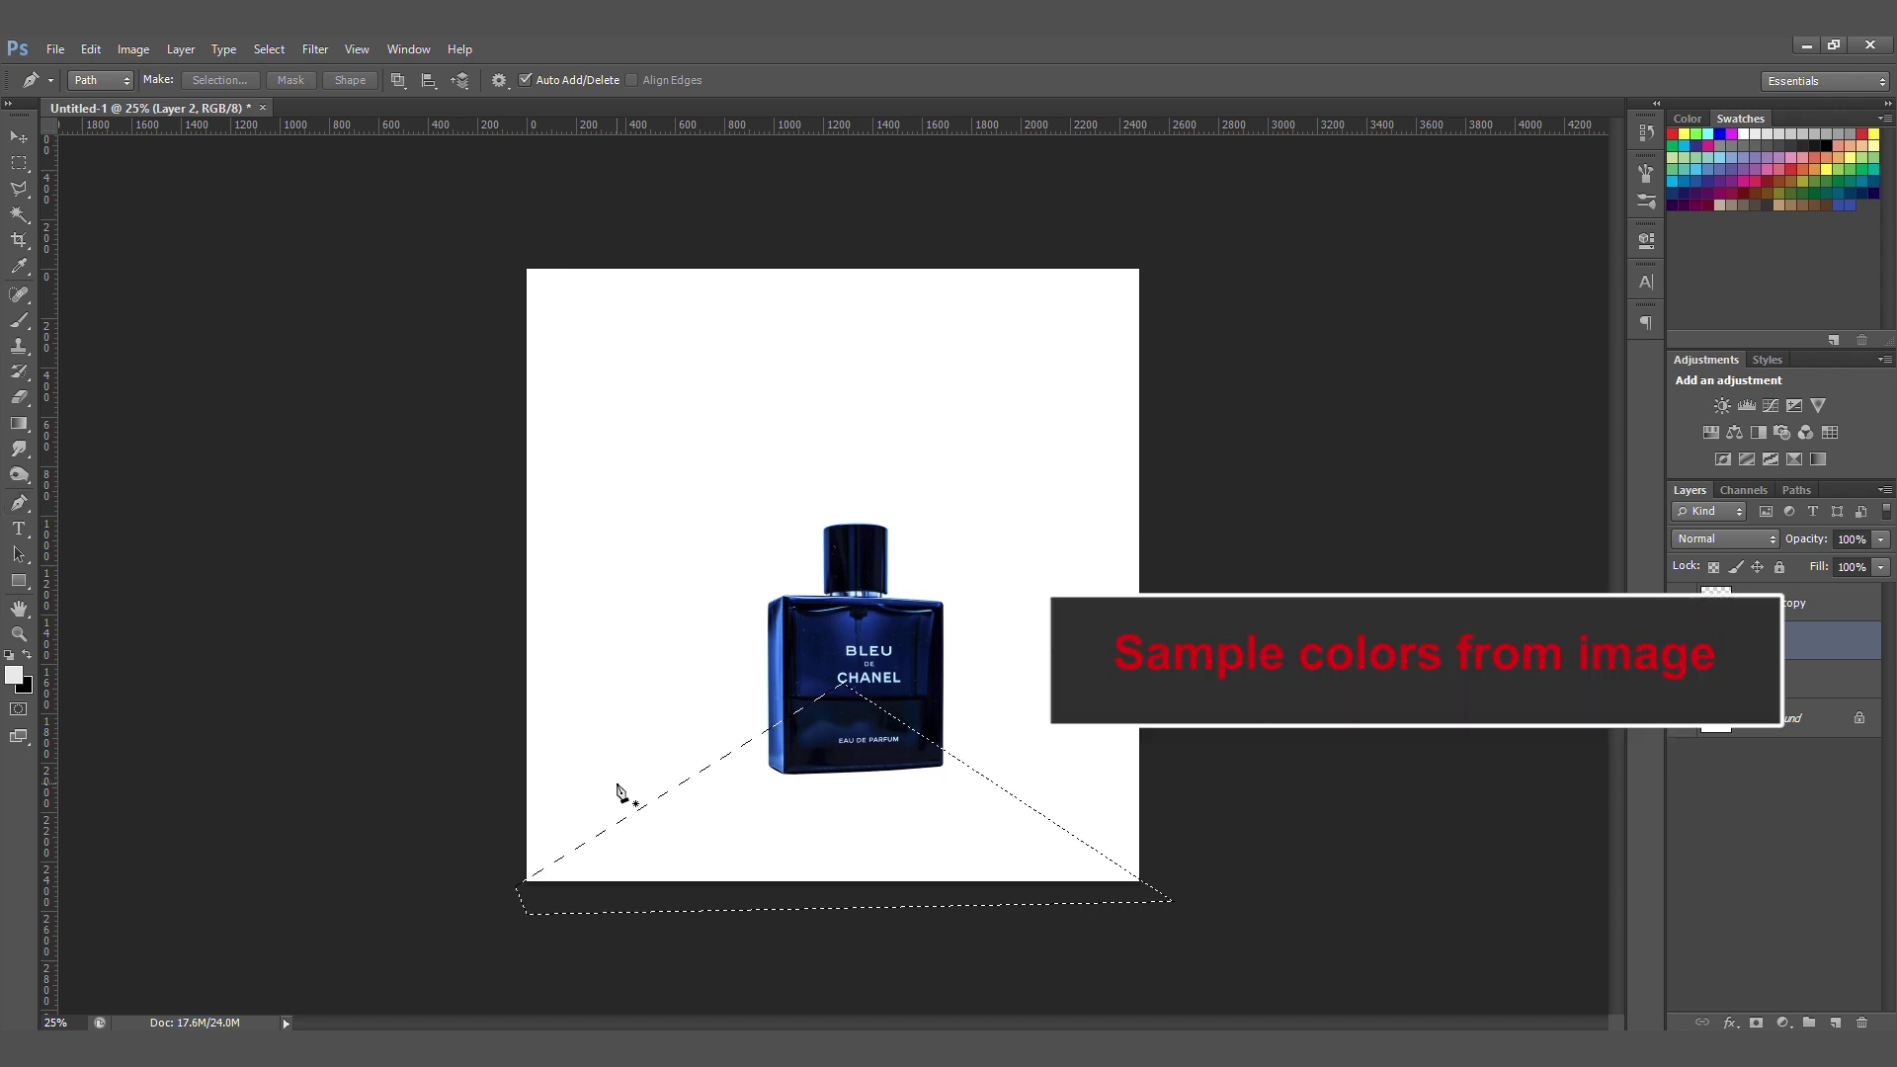
- Paint the floor selection solid blue sampled from the bottle's left edge, using a 500 px brush at 100% opacity, and deselect
key(i)
click(791, 706)
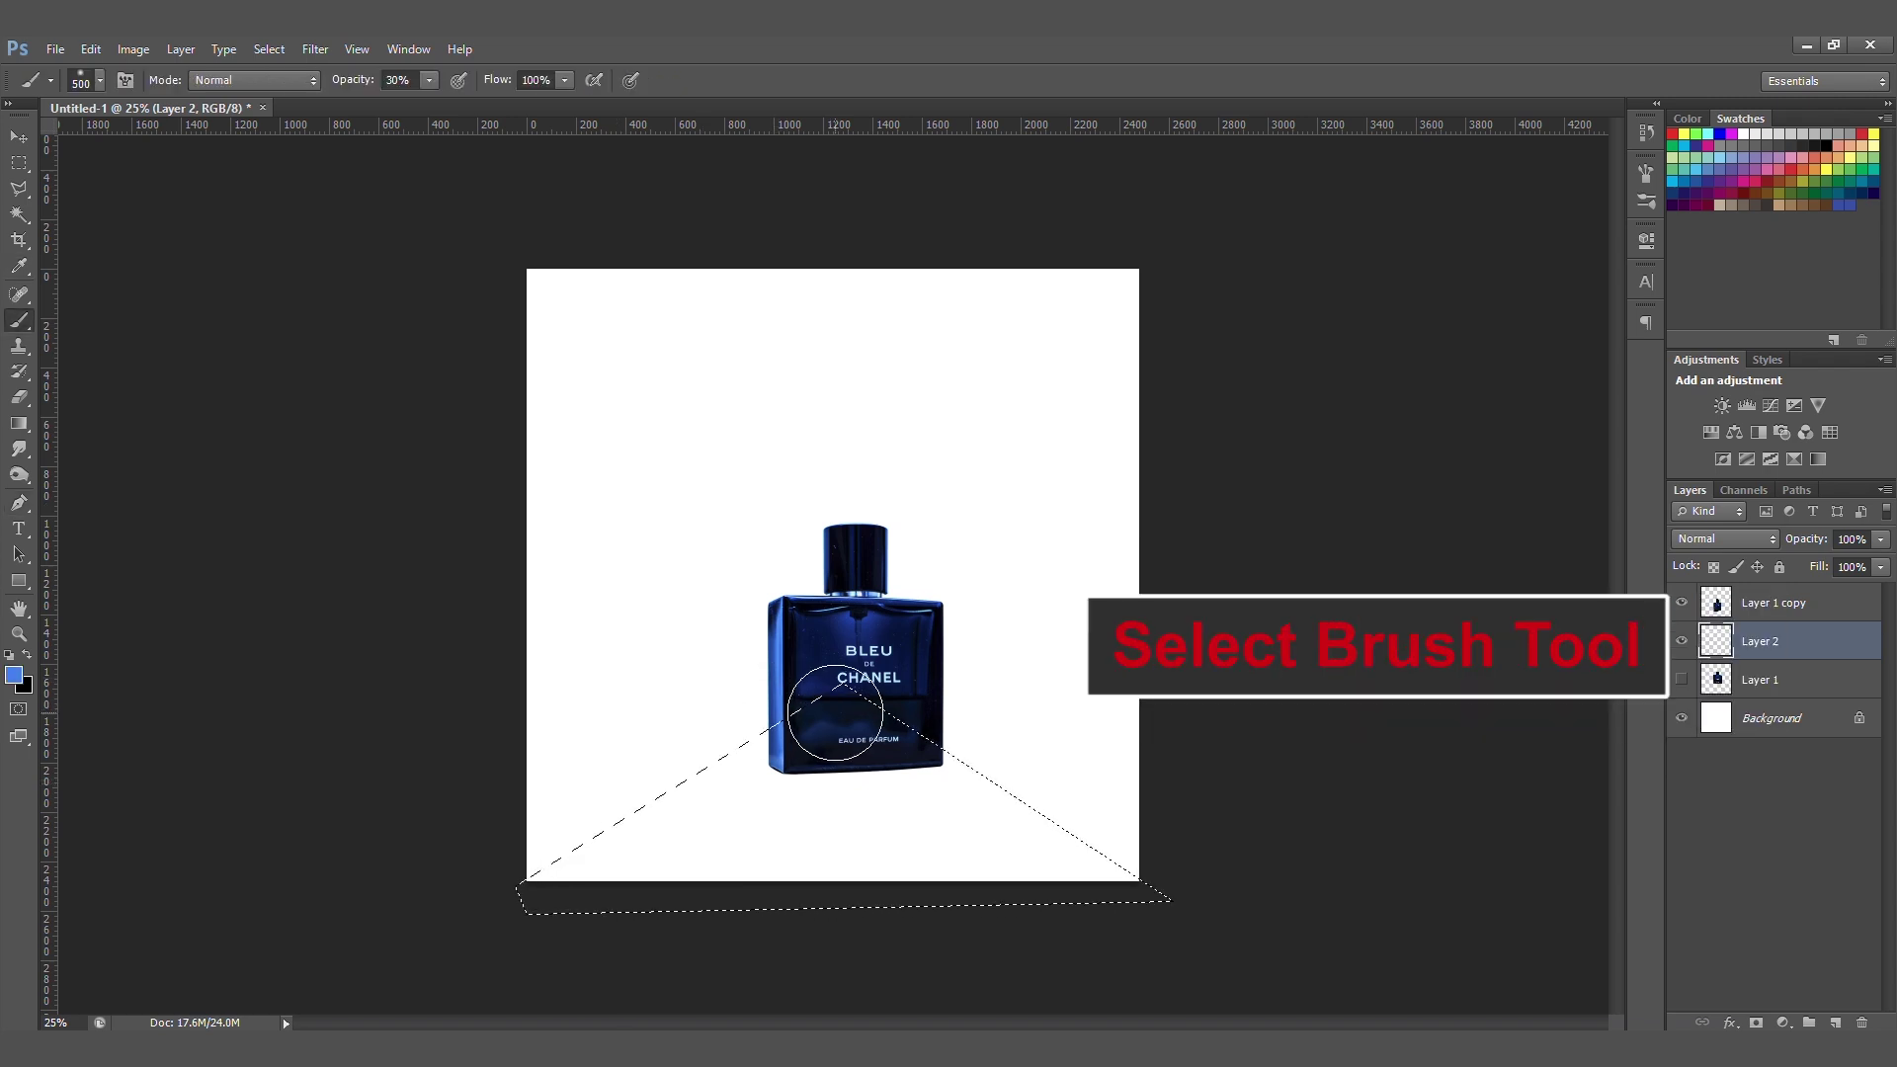
drag(835, 715, 610, 865)
right_click(610, 866)
click(431, 81)
drag(431, 103, 824, 134)
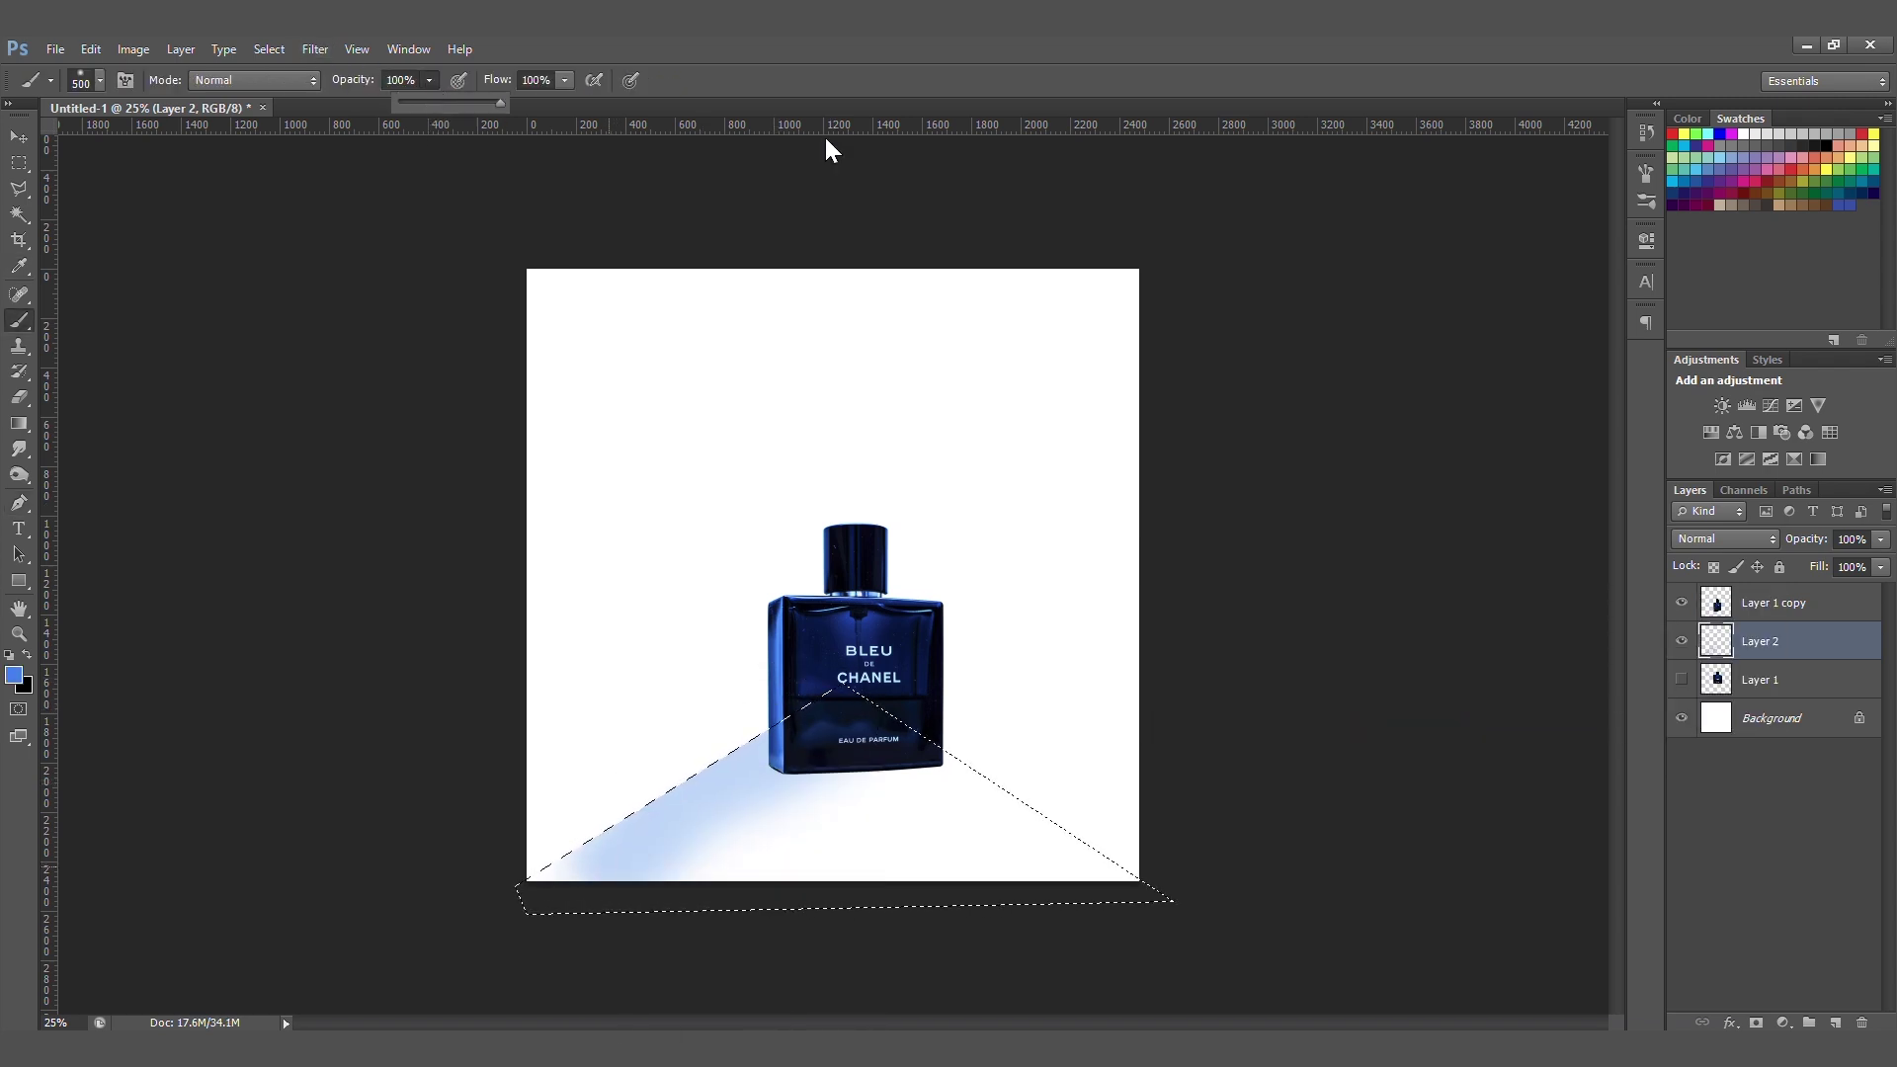
drag(836, 733, 601, 873)
mouse_move(745, 889)
mouse_down()
mouse_move(1022, 881)
mouse_move(648, 786)
mouse_move(1104, 773)
mouse_move(721, 676)
mouse_move(945, 803)
mouse_up()
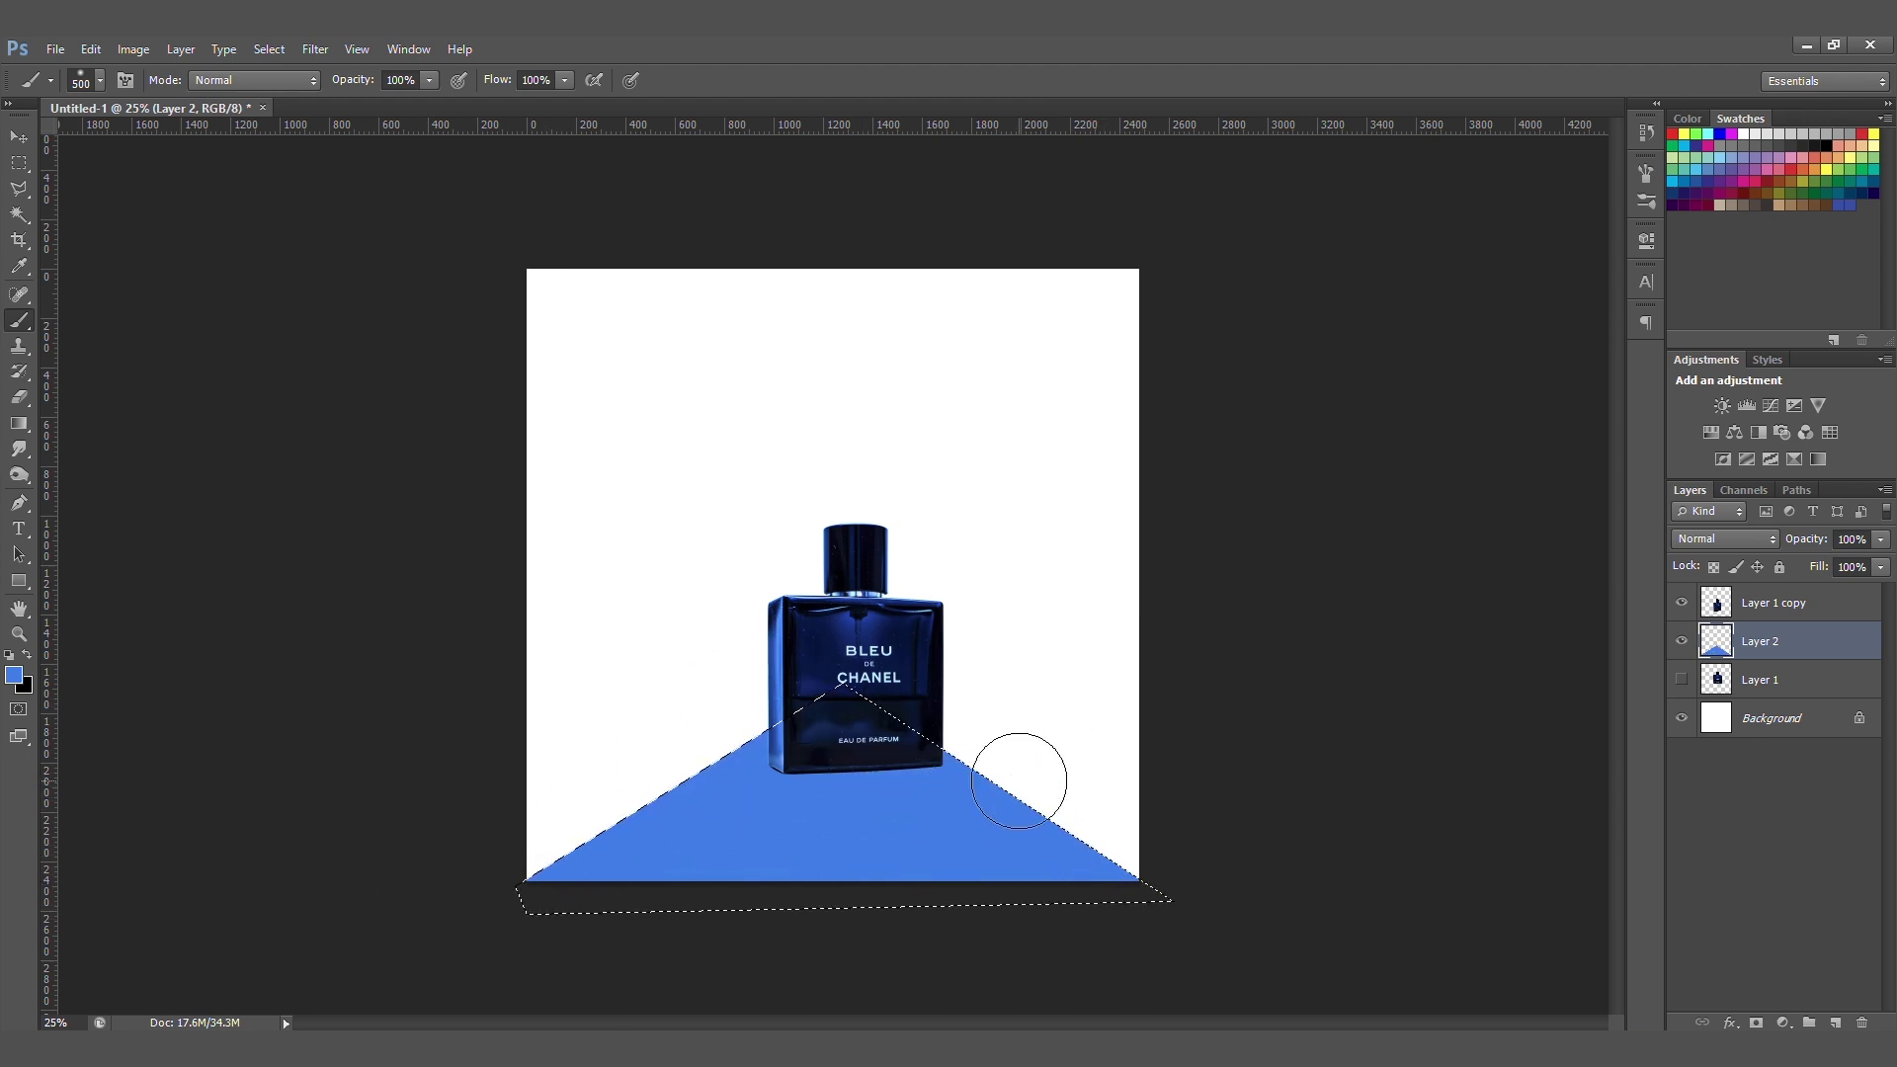
key(v)
key(ctrl+d)
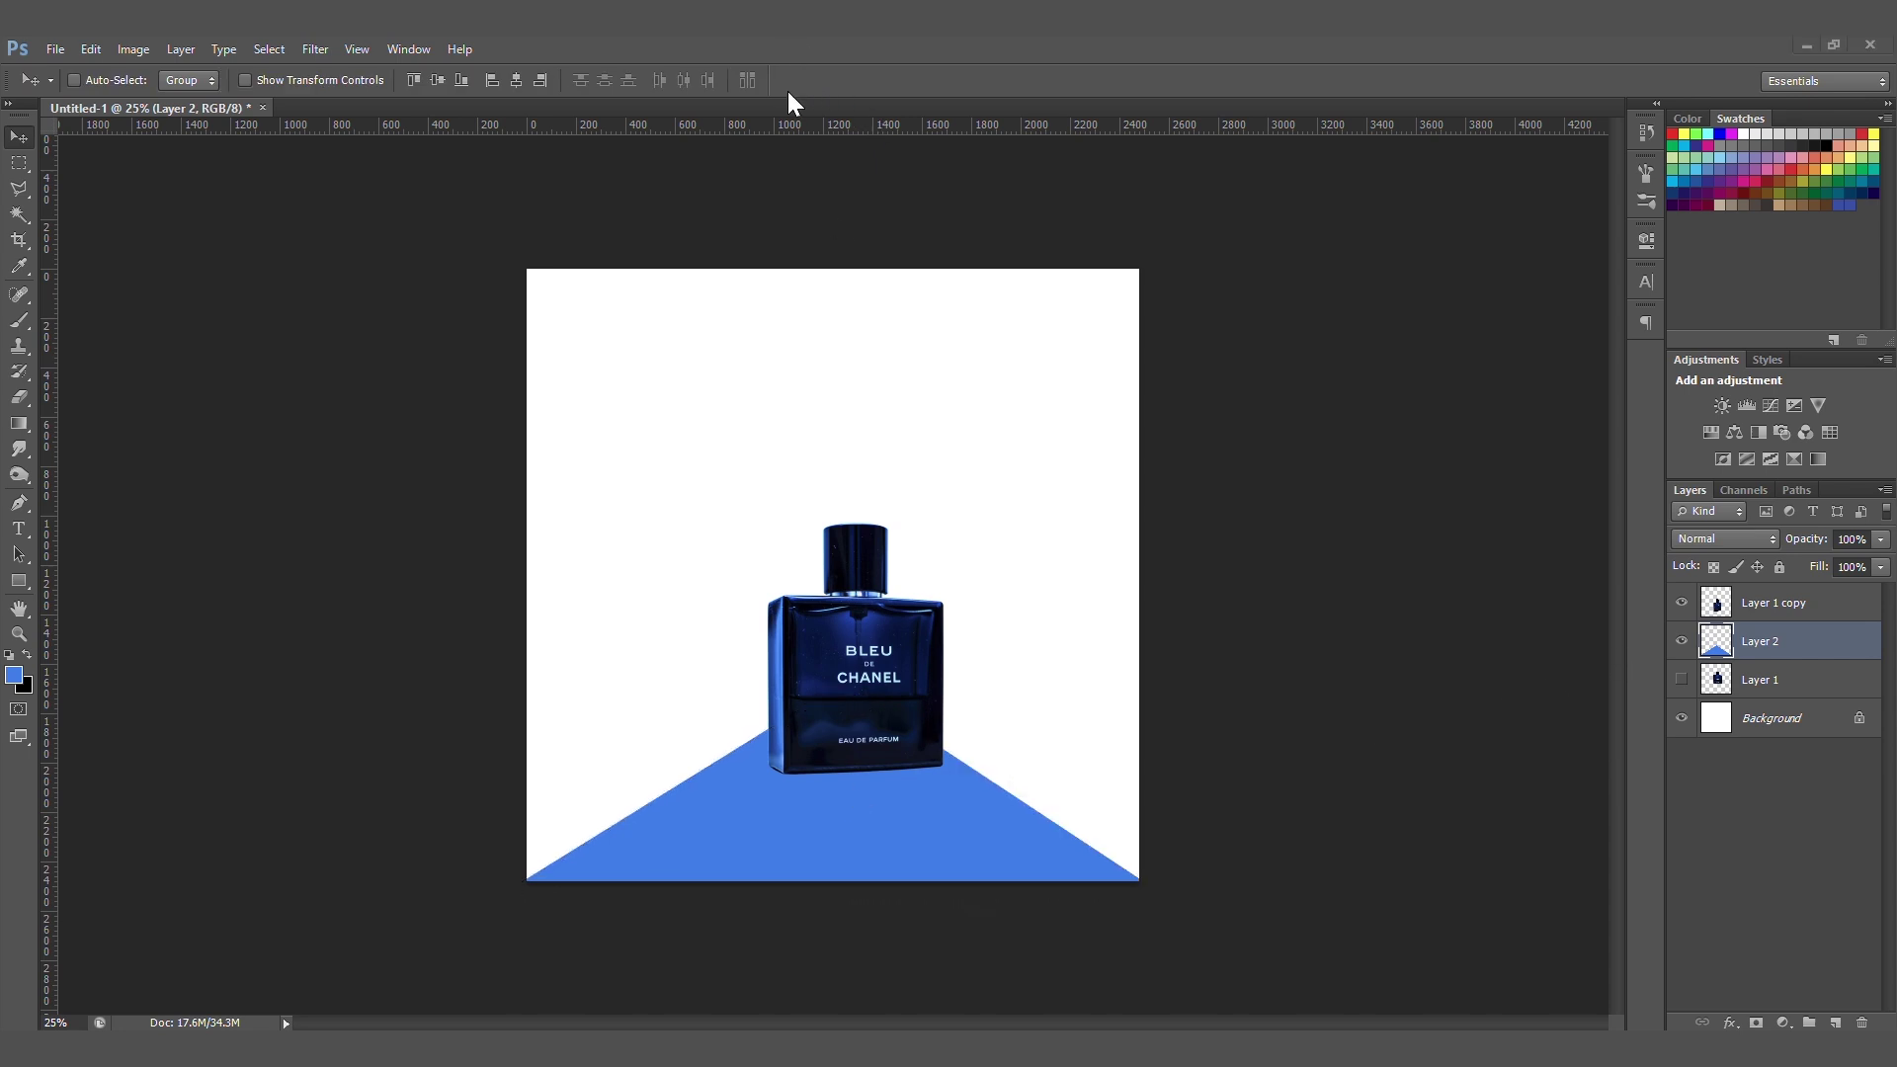
- Restore the floor selection and add a new layer clipped to the blue floor layer
key(ctrl+shift+d)
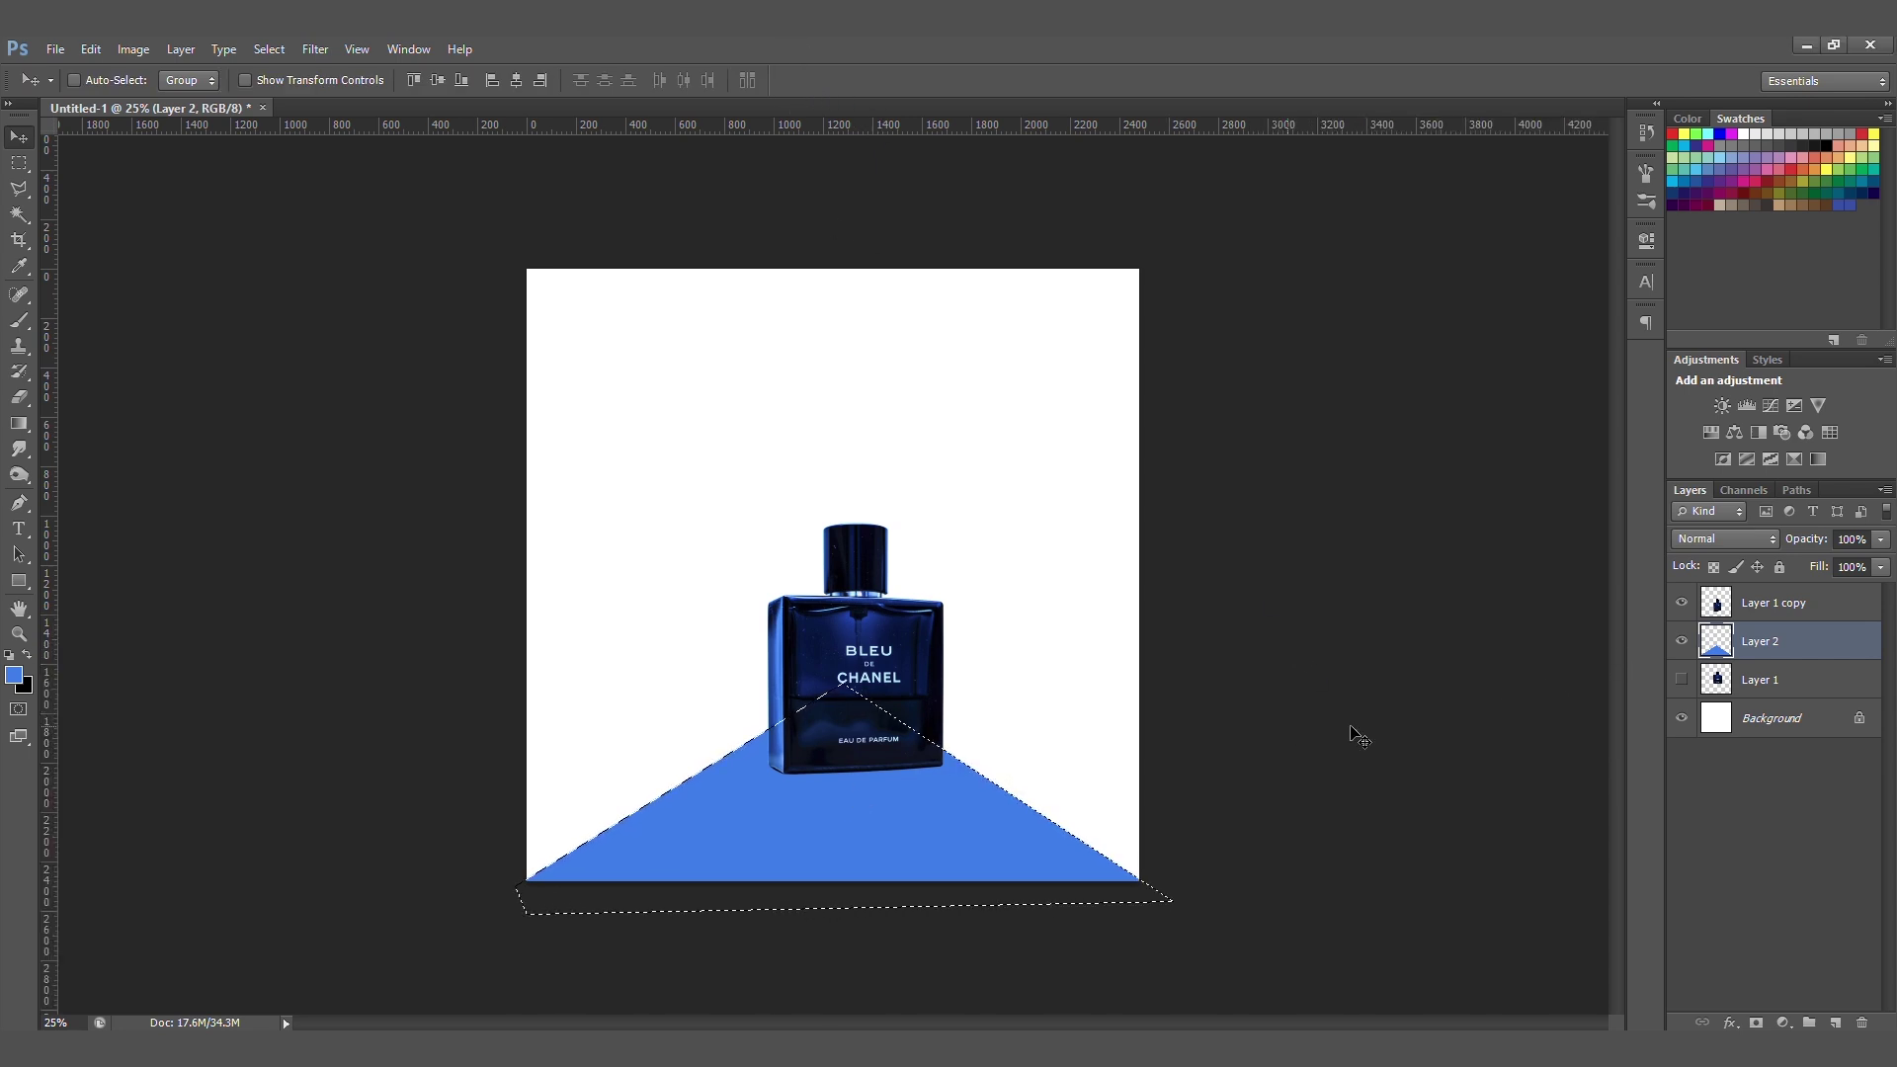
click(1834, 1022)
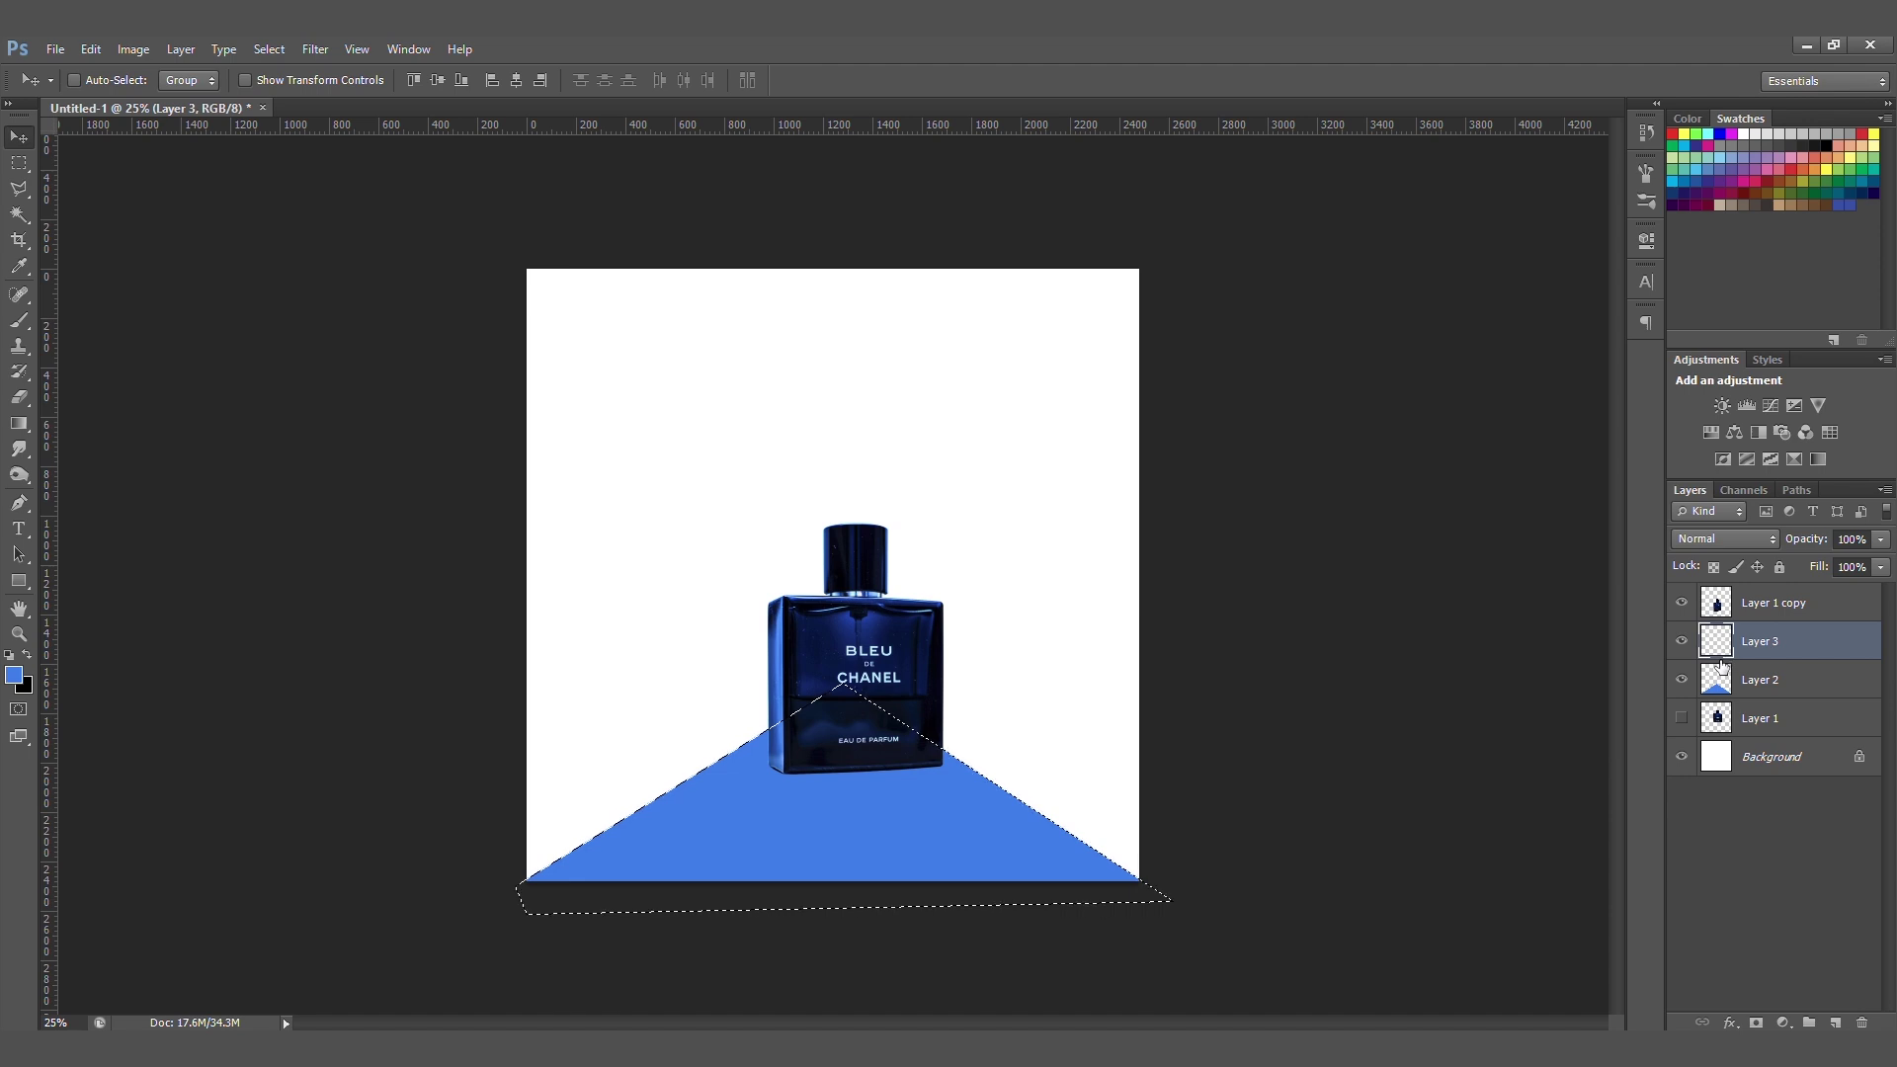
key(alt)
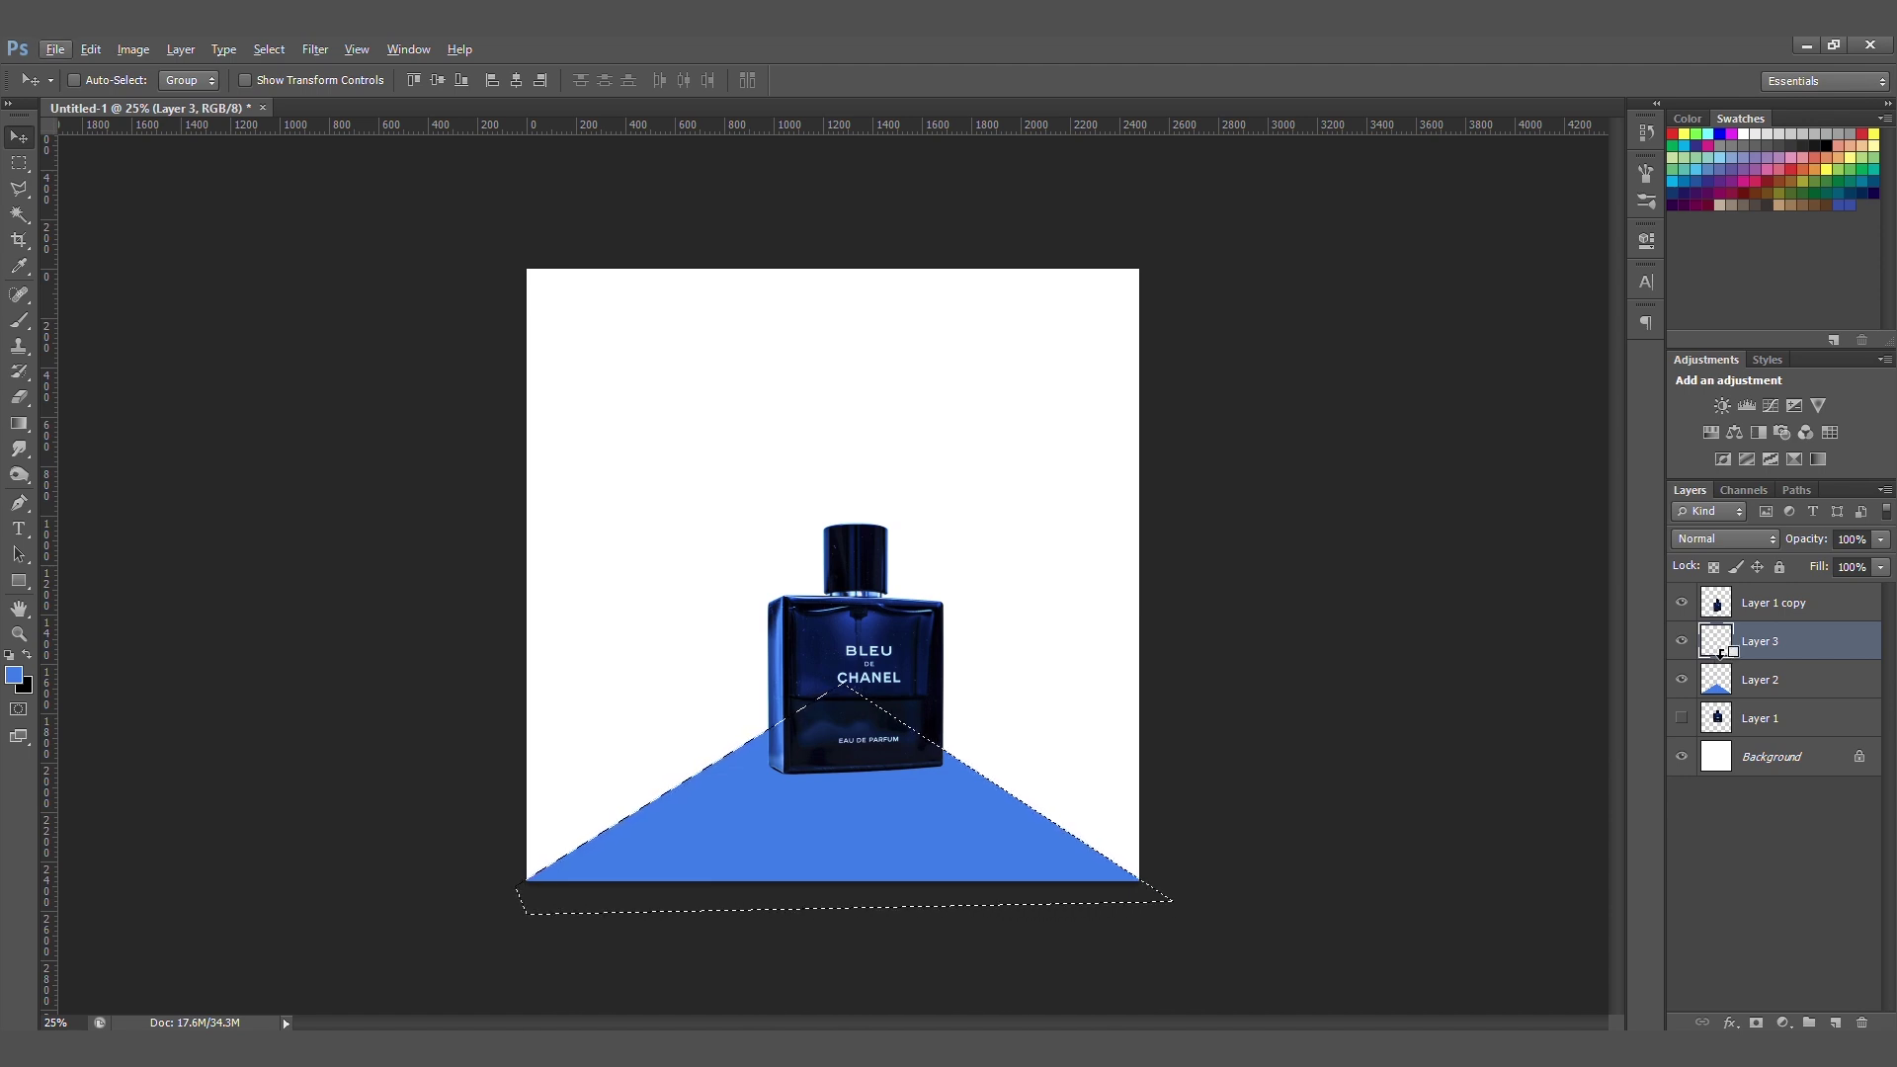
alt+click(1726, 654)
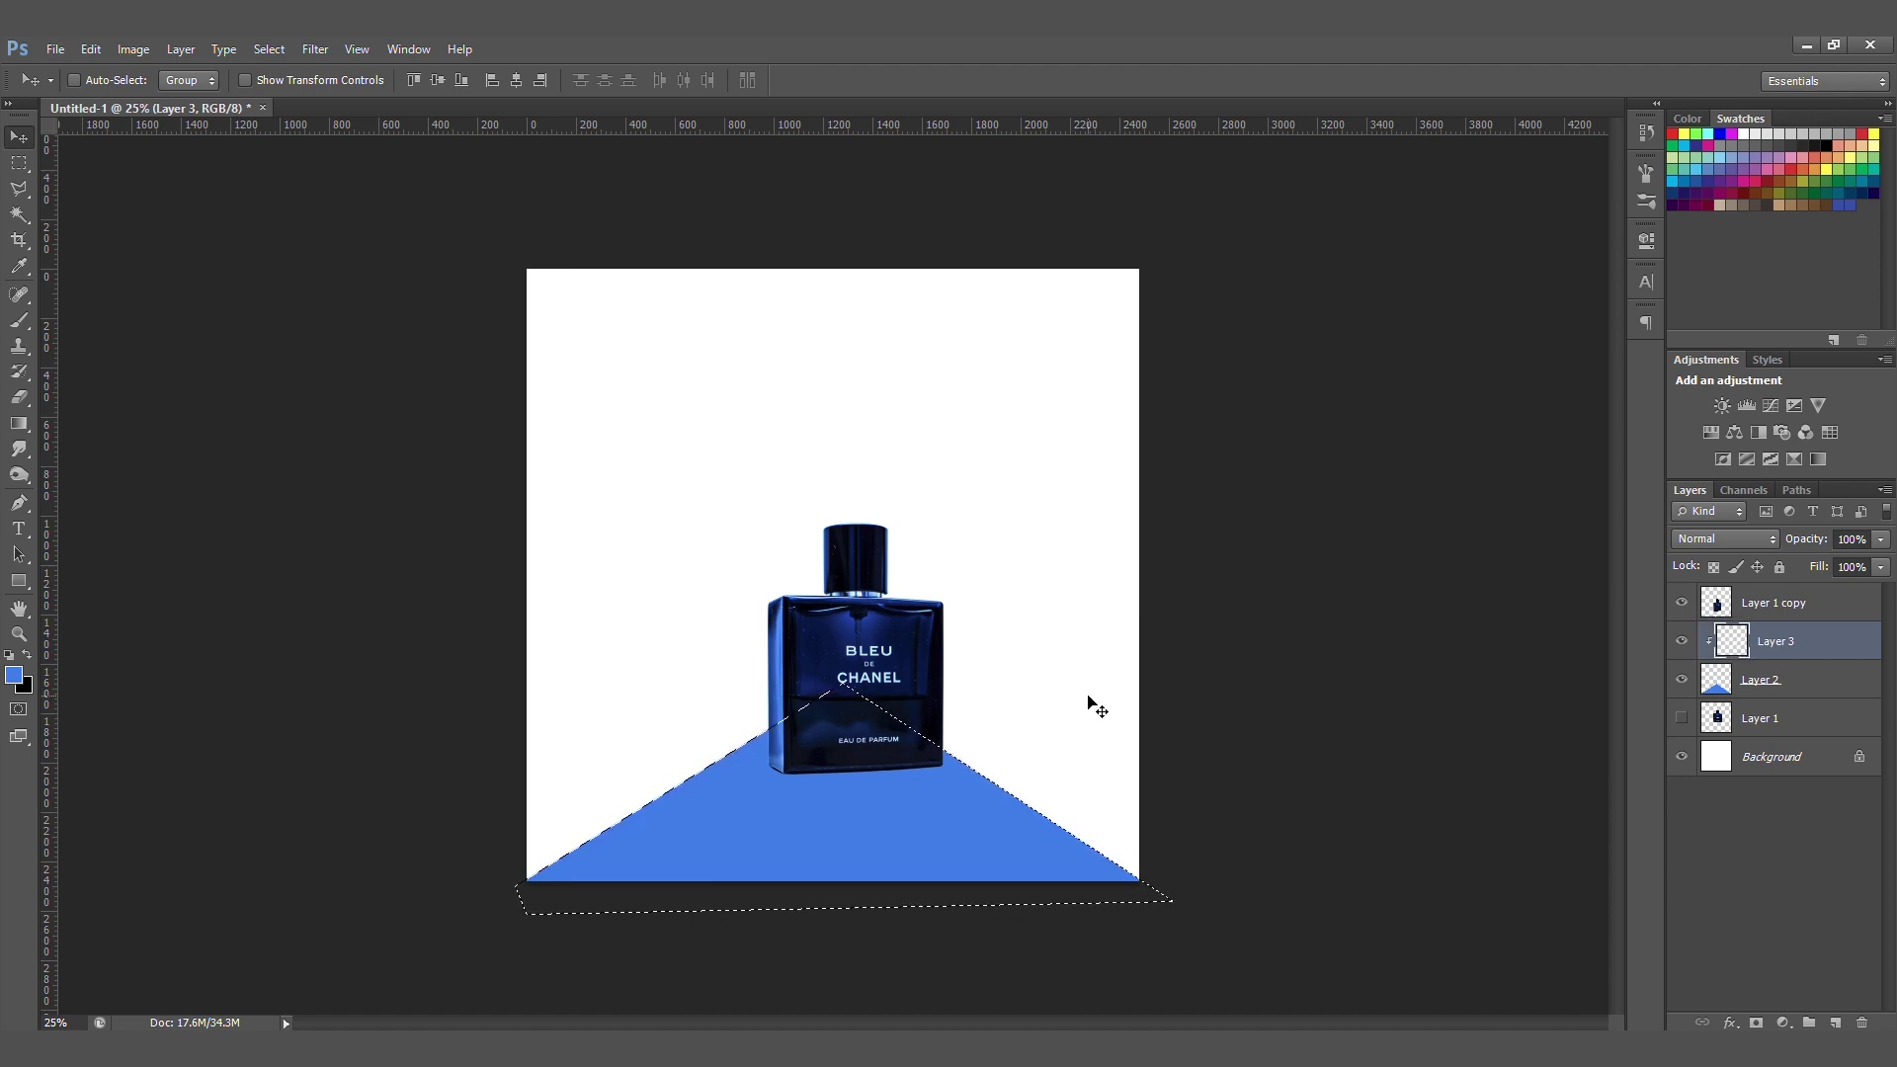
- Set the foreground colour to a lighter blue, #61aaf6
key(b)
alt+click(948, 711)
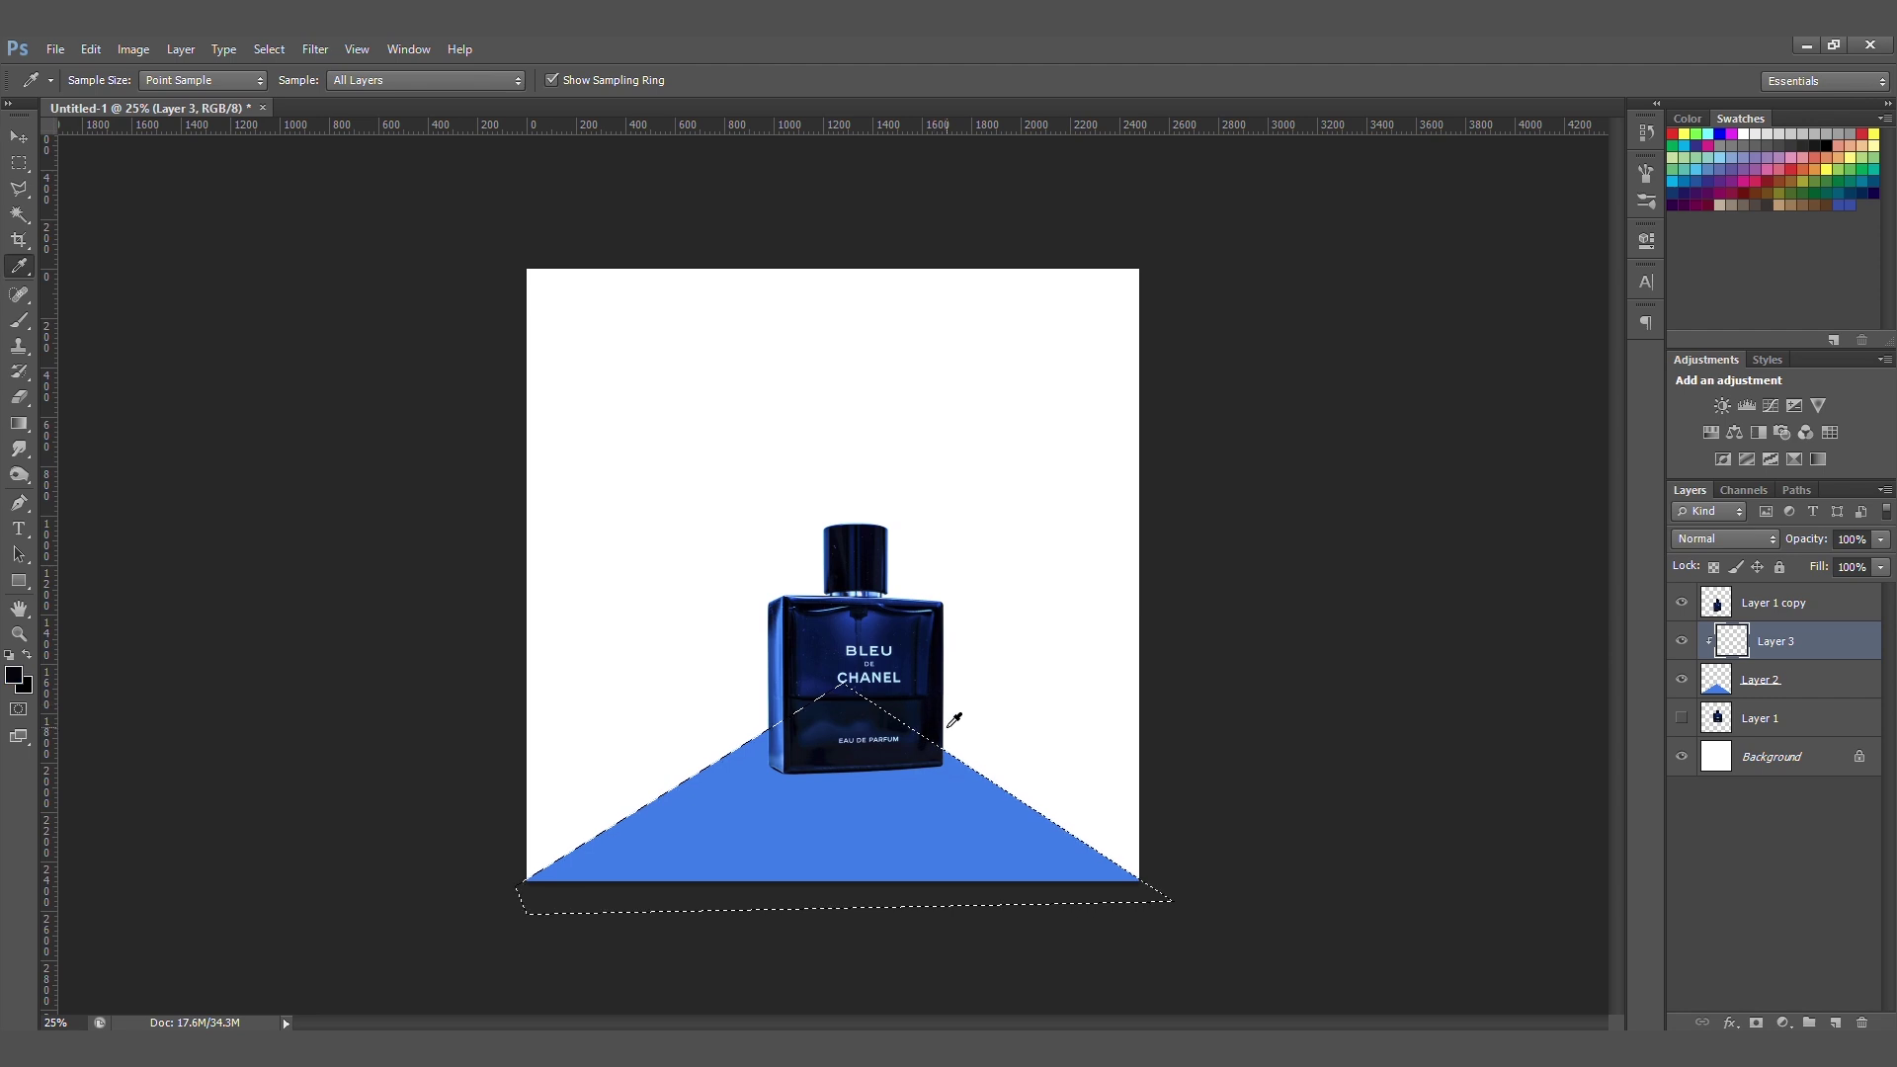
key(v)
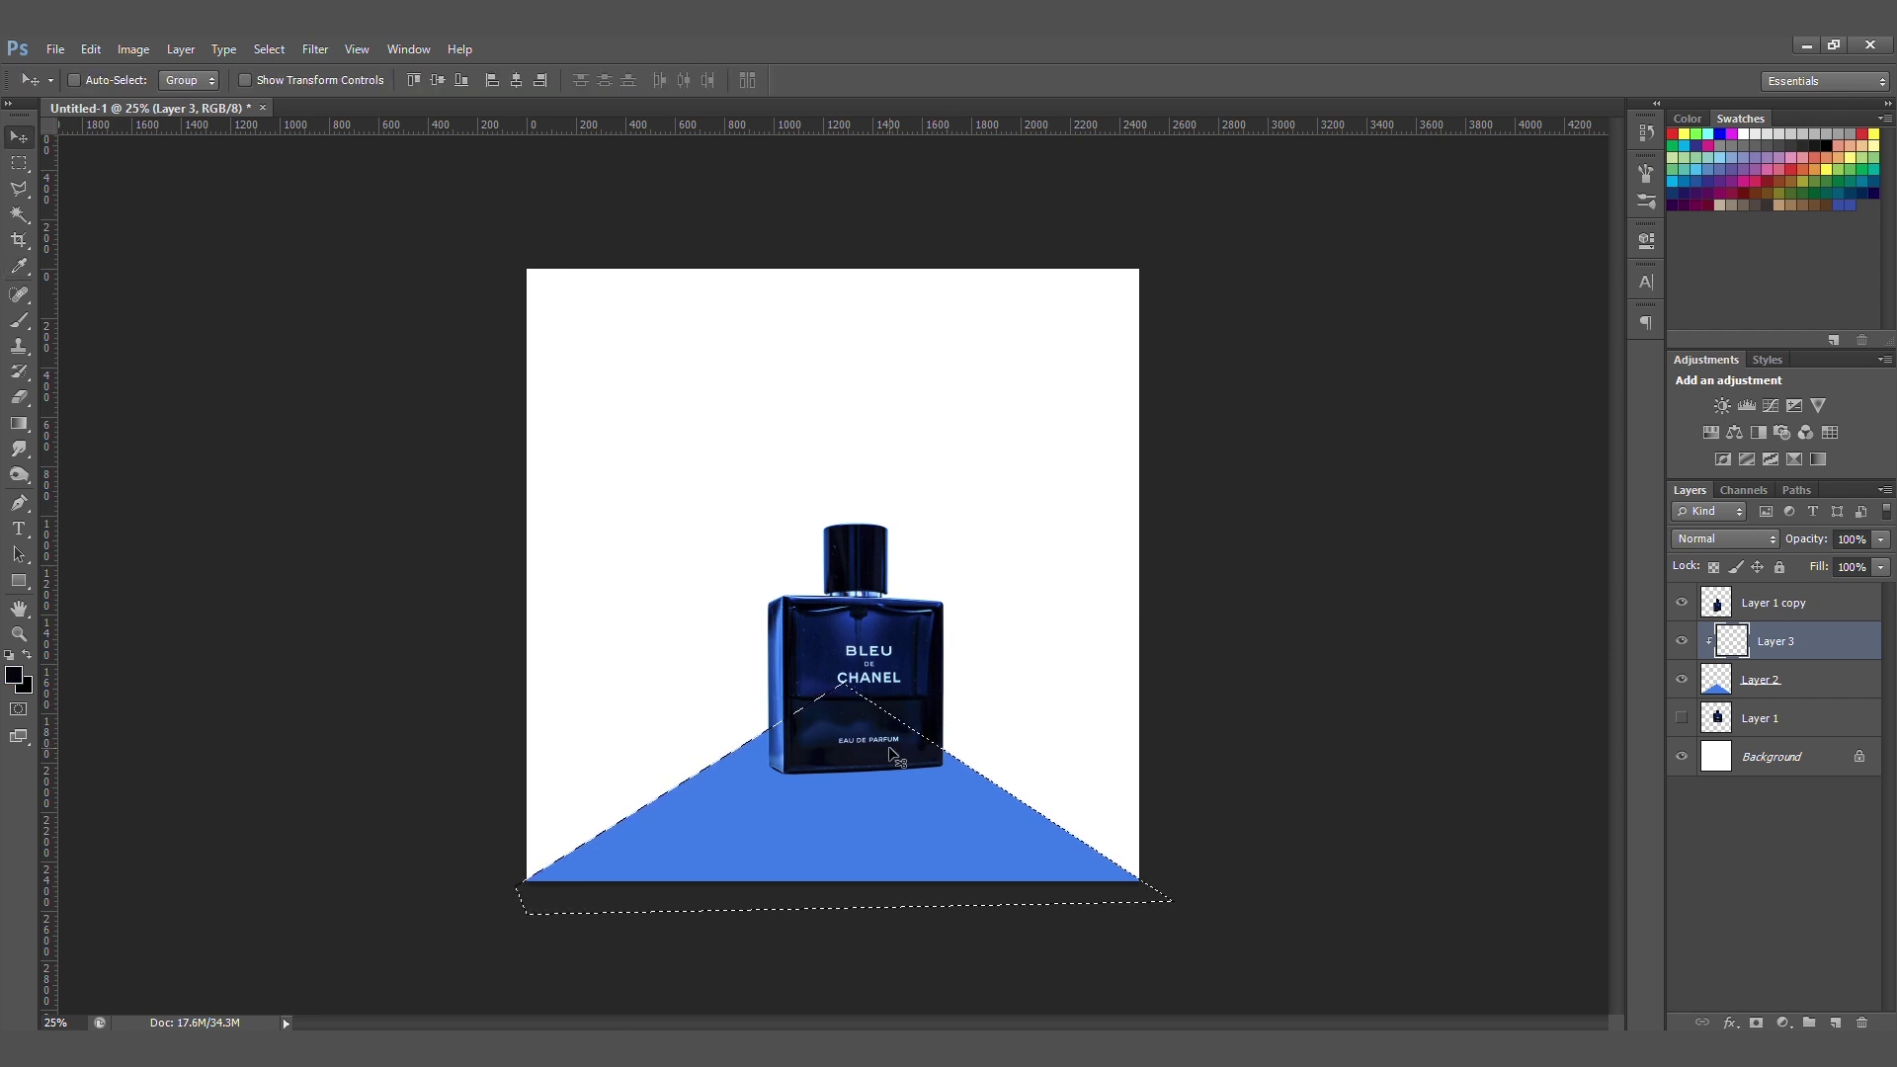
key(i)
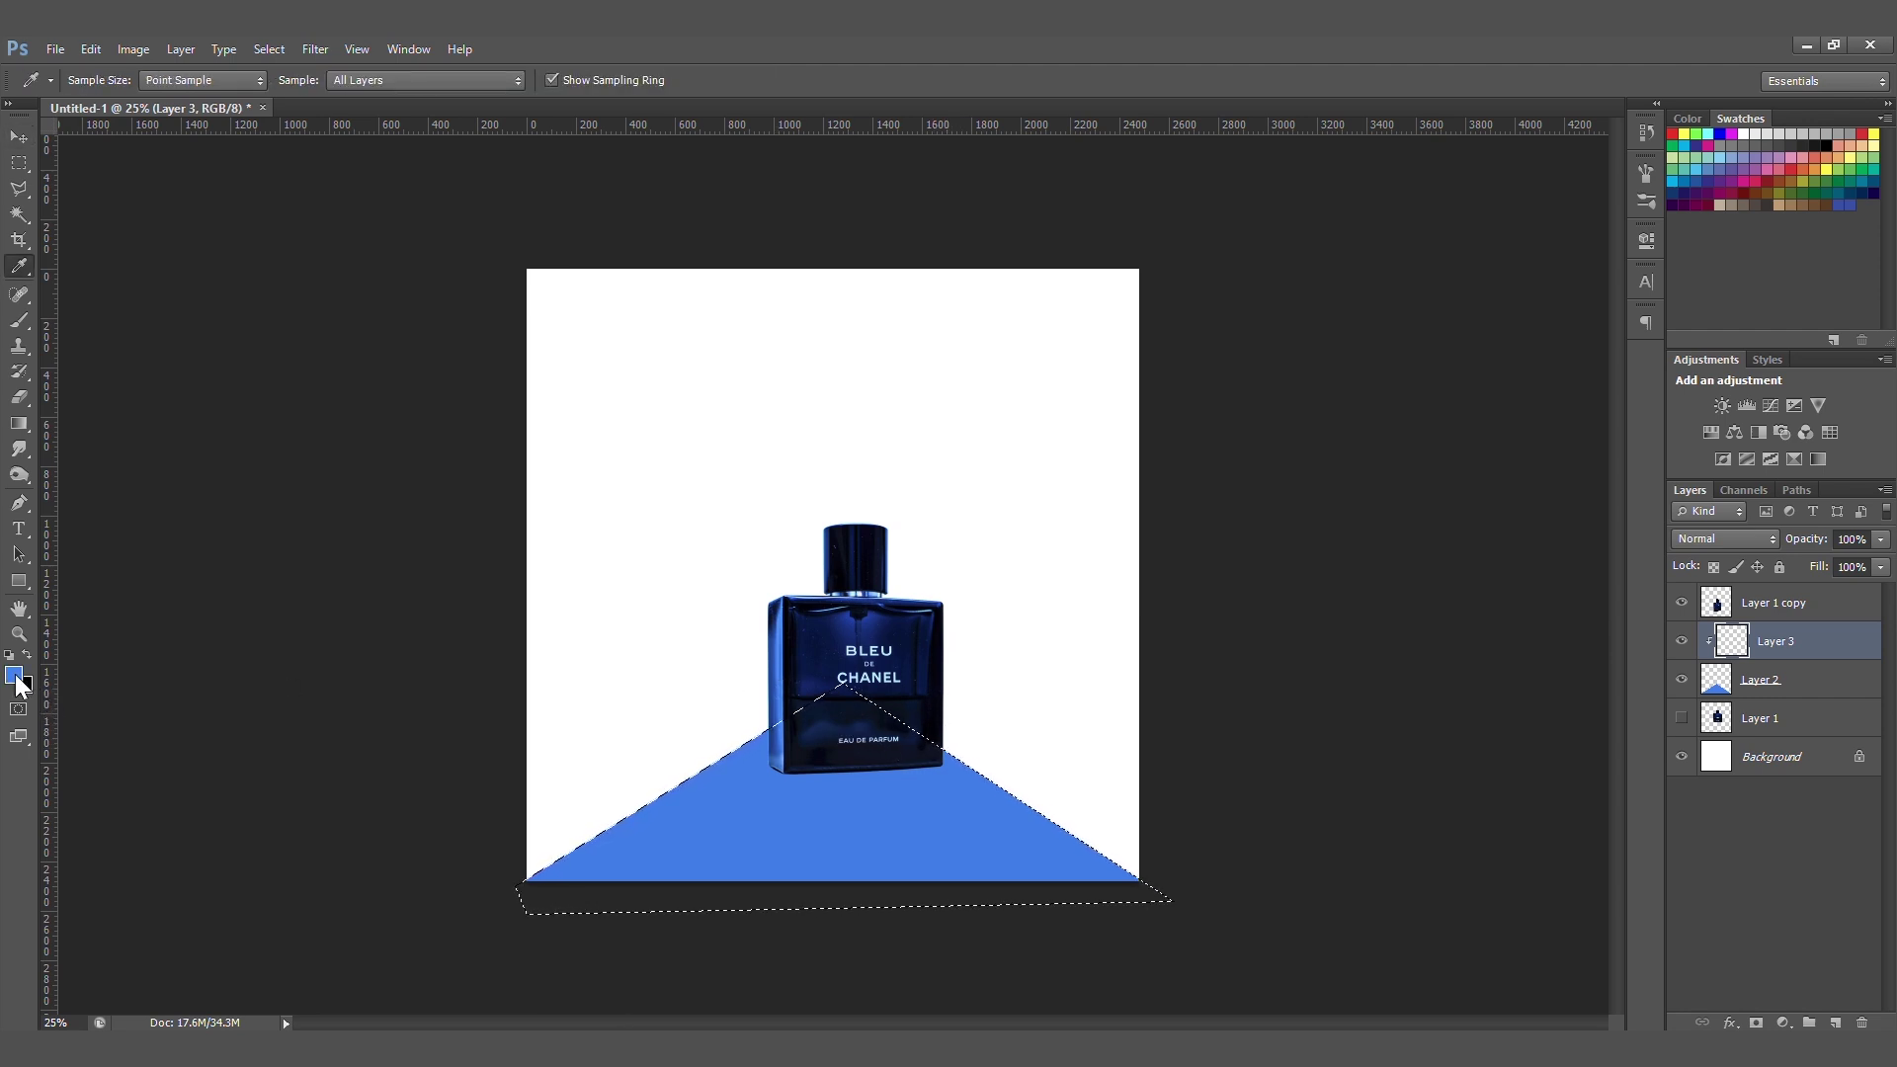
click(14, 676)
click(1309, 254)
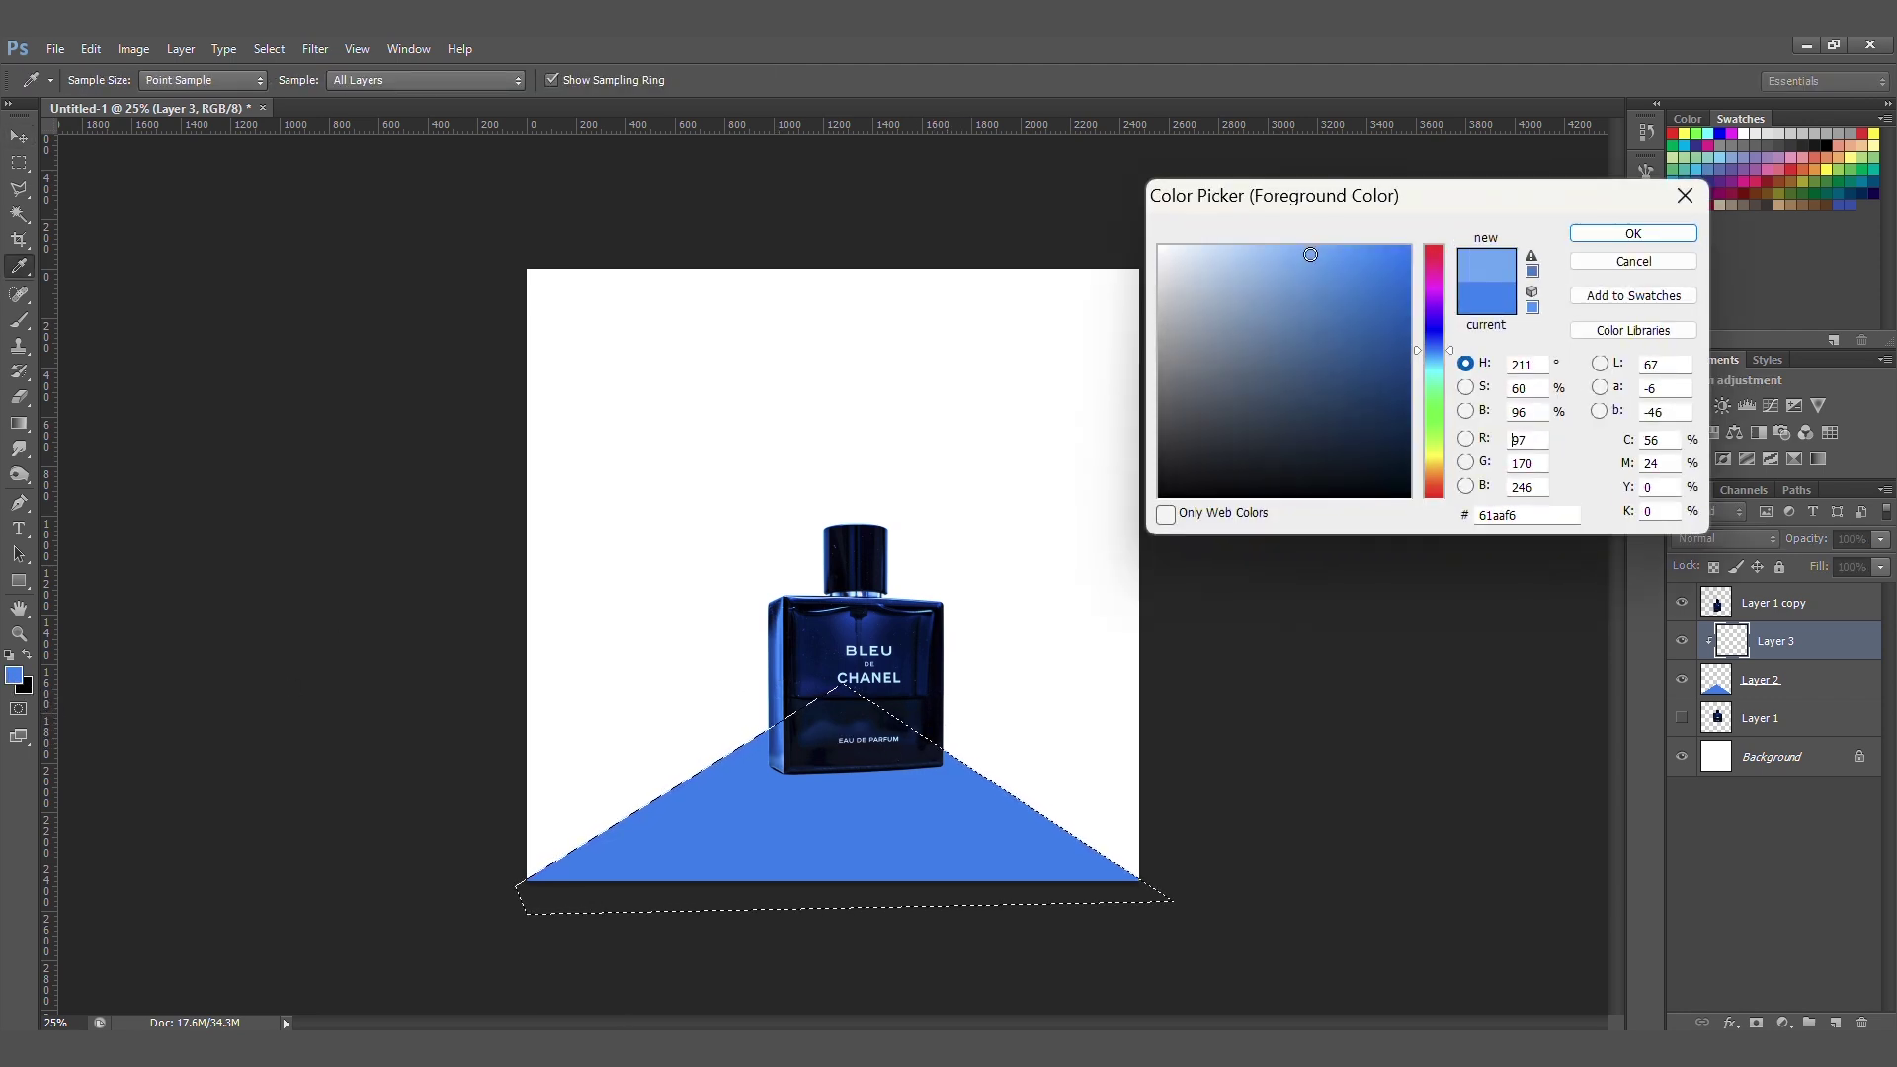
click(1579, 234)
- Try painting the lighter blue along both slanted edges of the floor, and undo the strokes
key(b)
mouse_move(870, 683)
mouse_down()
mouse_move(1147, 801)
mouse_move(870, 671)
mouse_move(1059, 760)
mouse_move(1046, 772)
mouse_move(902, 681)
mouse_move(1199, 890)
mouse_move(899, 719)
mouse_move(1160, 889)
mouse_up()
drag(795, 682, 592, 830)
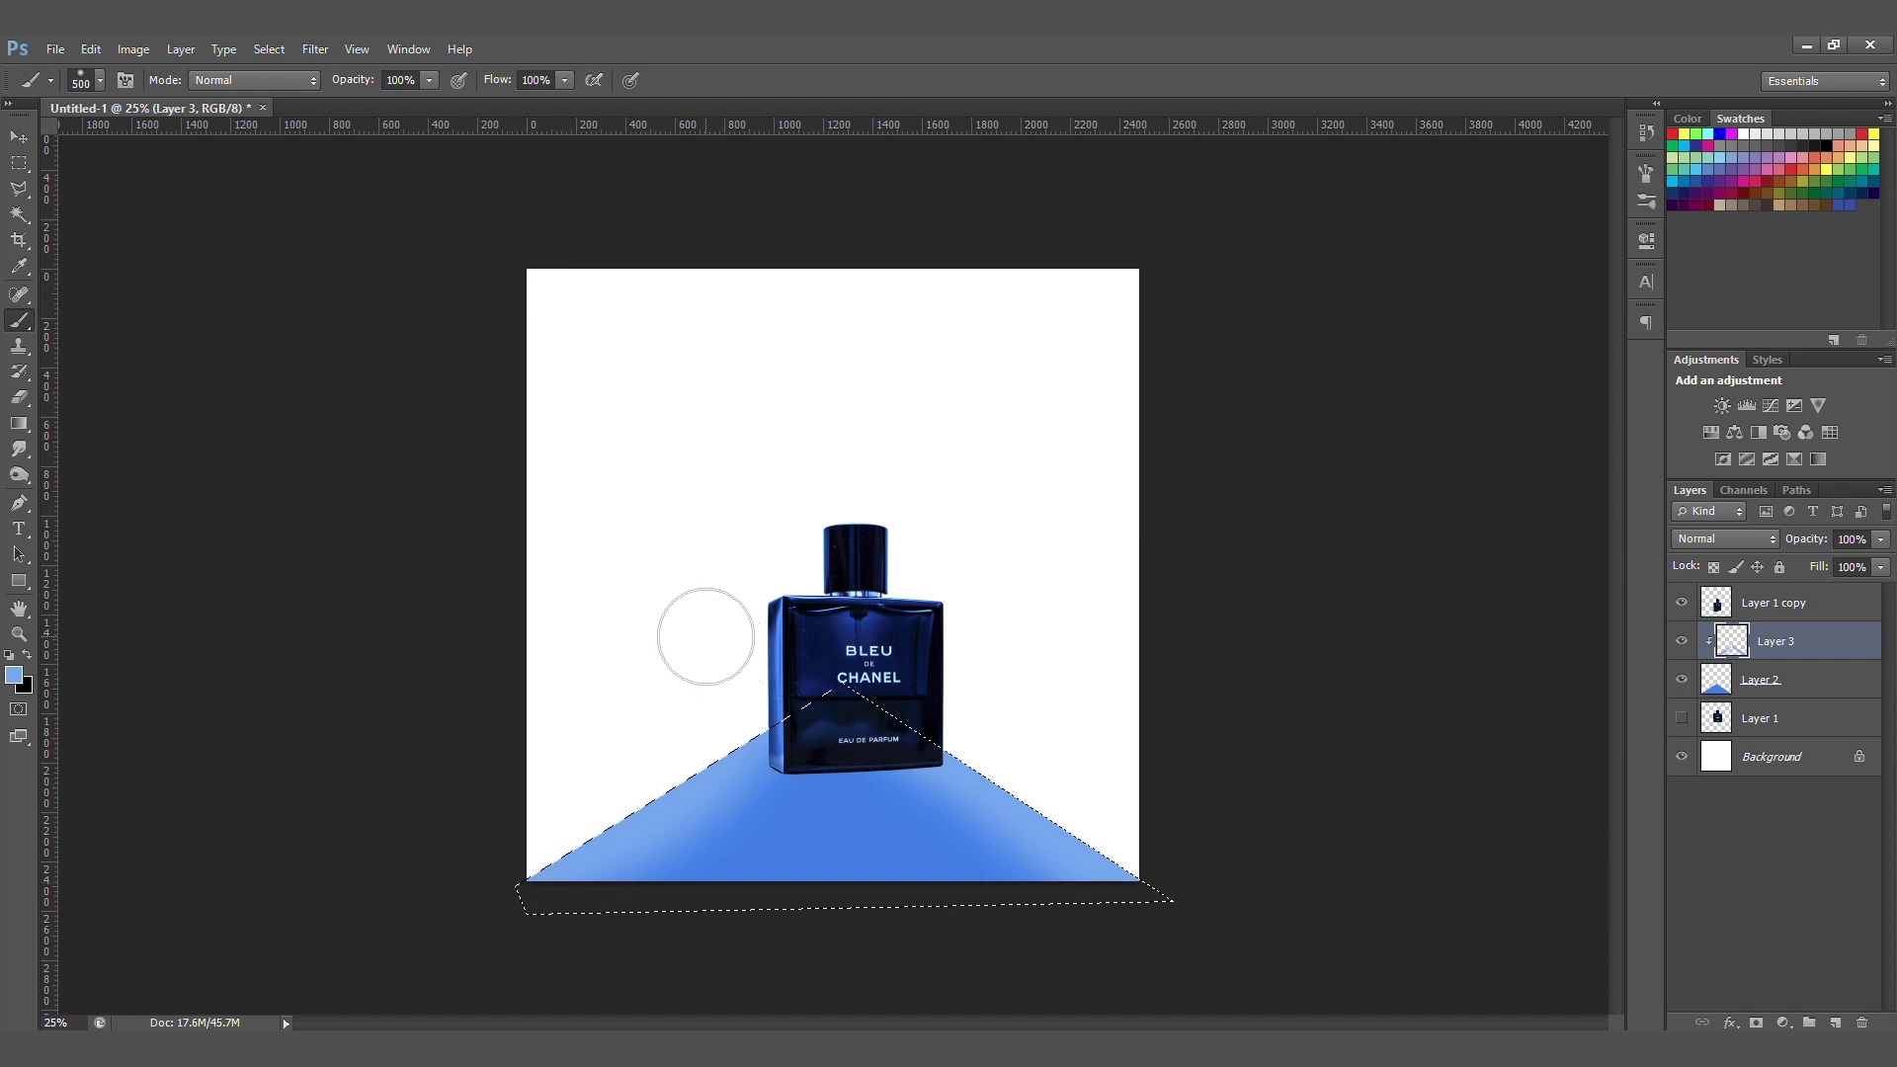
key(ctrl+alt+z)
key(ctrl+alt+z)
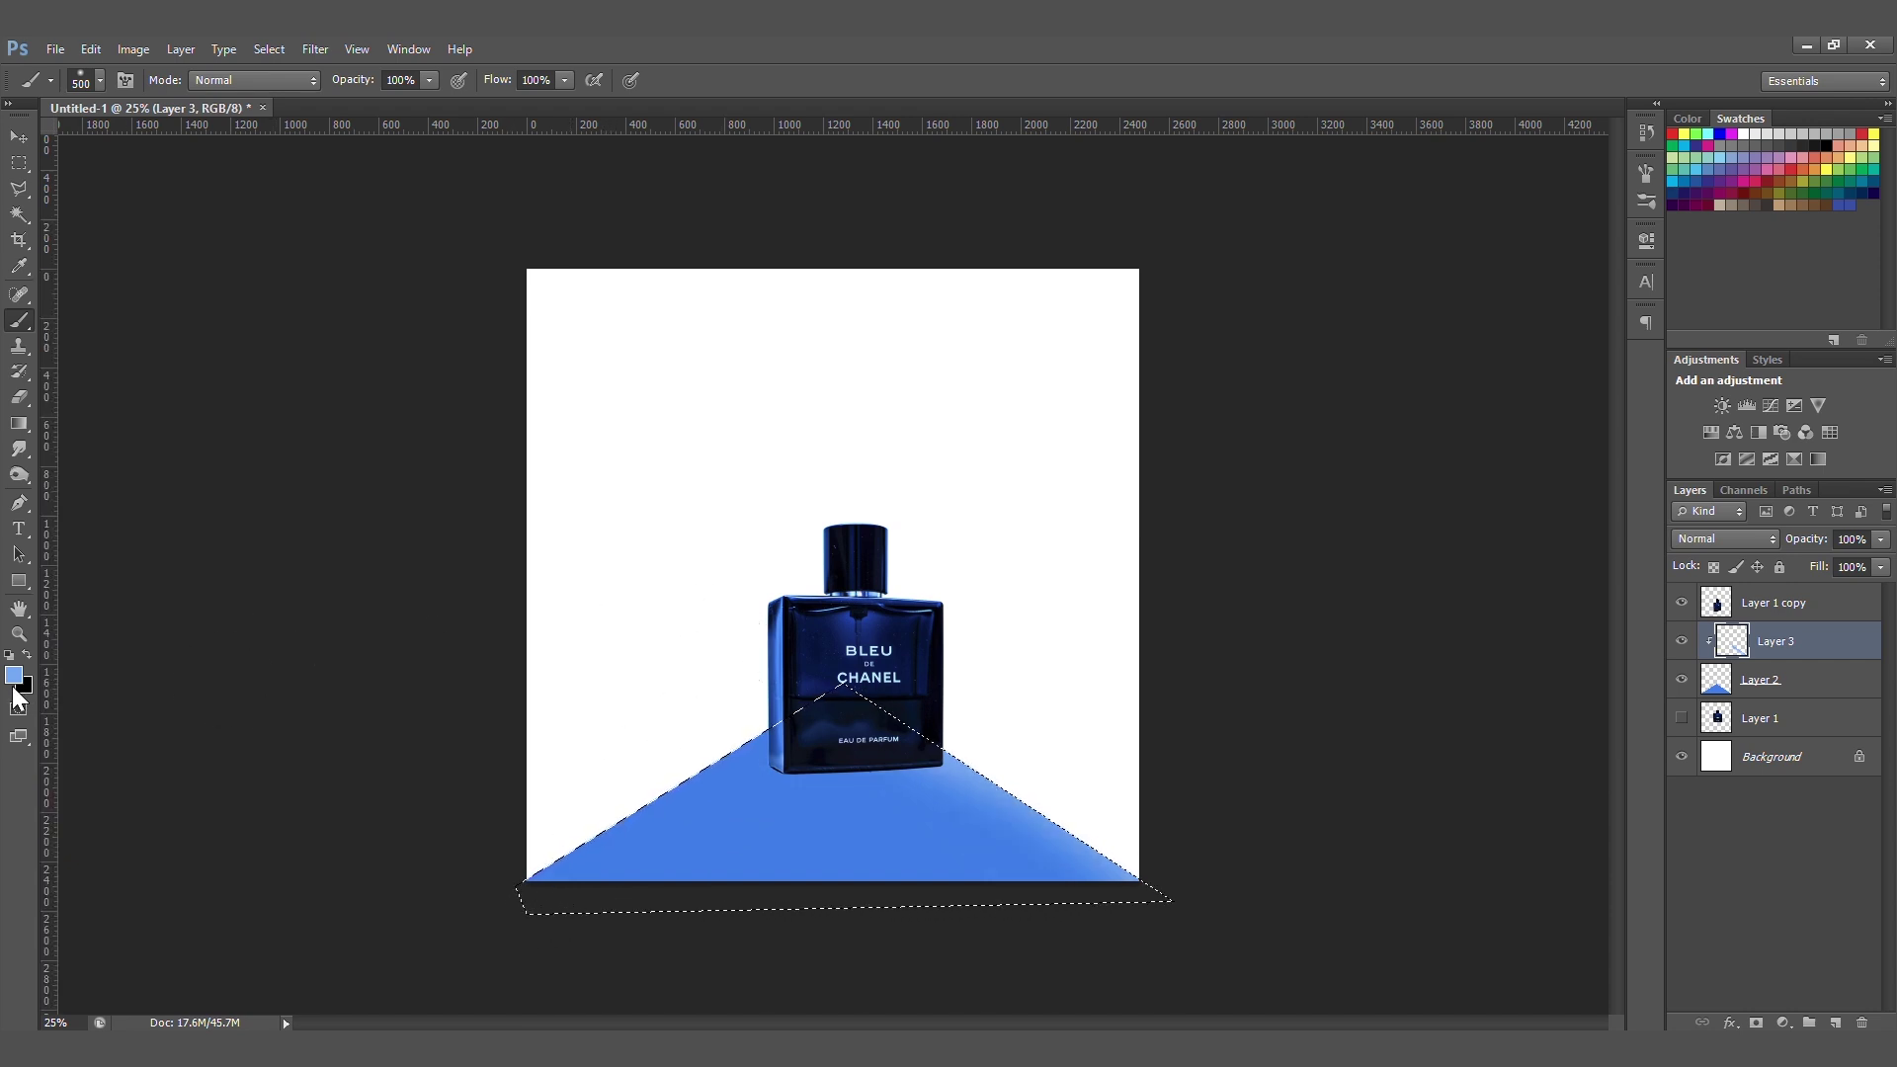
- Pick a paler blue, paint highlights along both slanted edges of the floor and deselect
click(13, 676)
drag(1304, 258, 1275, 247)
click(1642, 235)
mouse_move(1123, 778)
mouse_down()
mouse_move(936, 698)
mouse_move(804, 686)
mouse_move(686, 728)
mouse_move(818, 666)
mouse_move(351, 919)
mouse_up()
key(v)
key(ctrl+d)
key(w)
key(v)
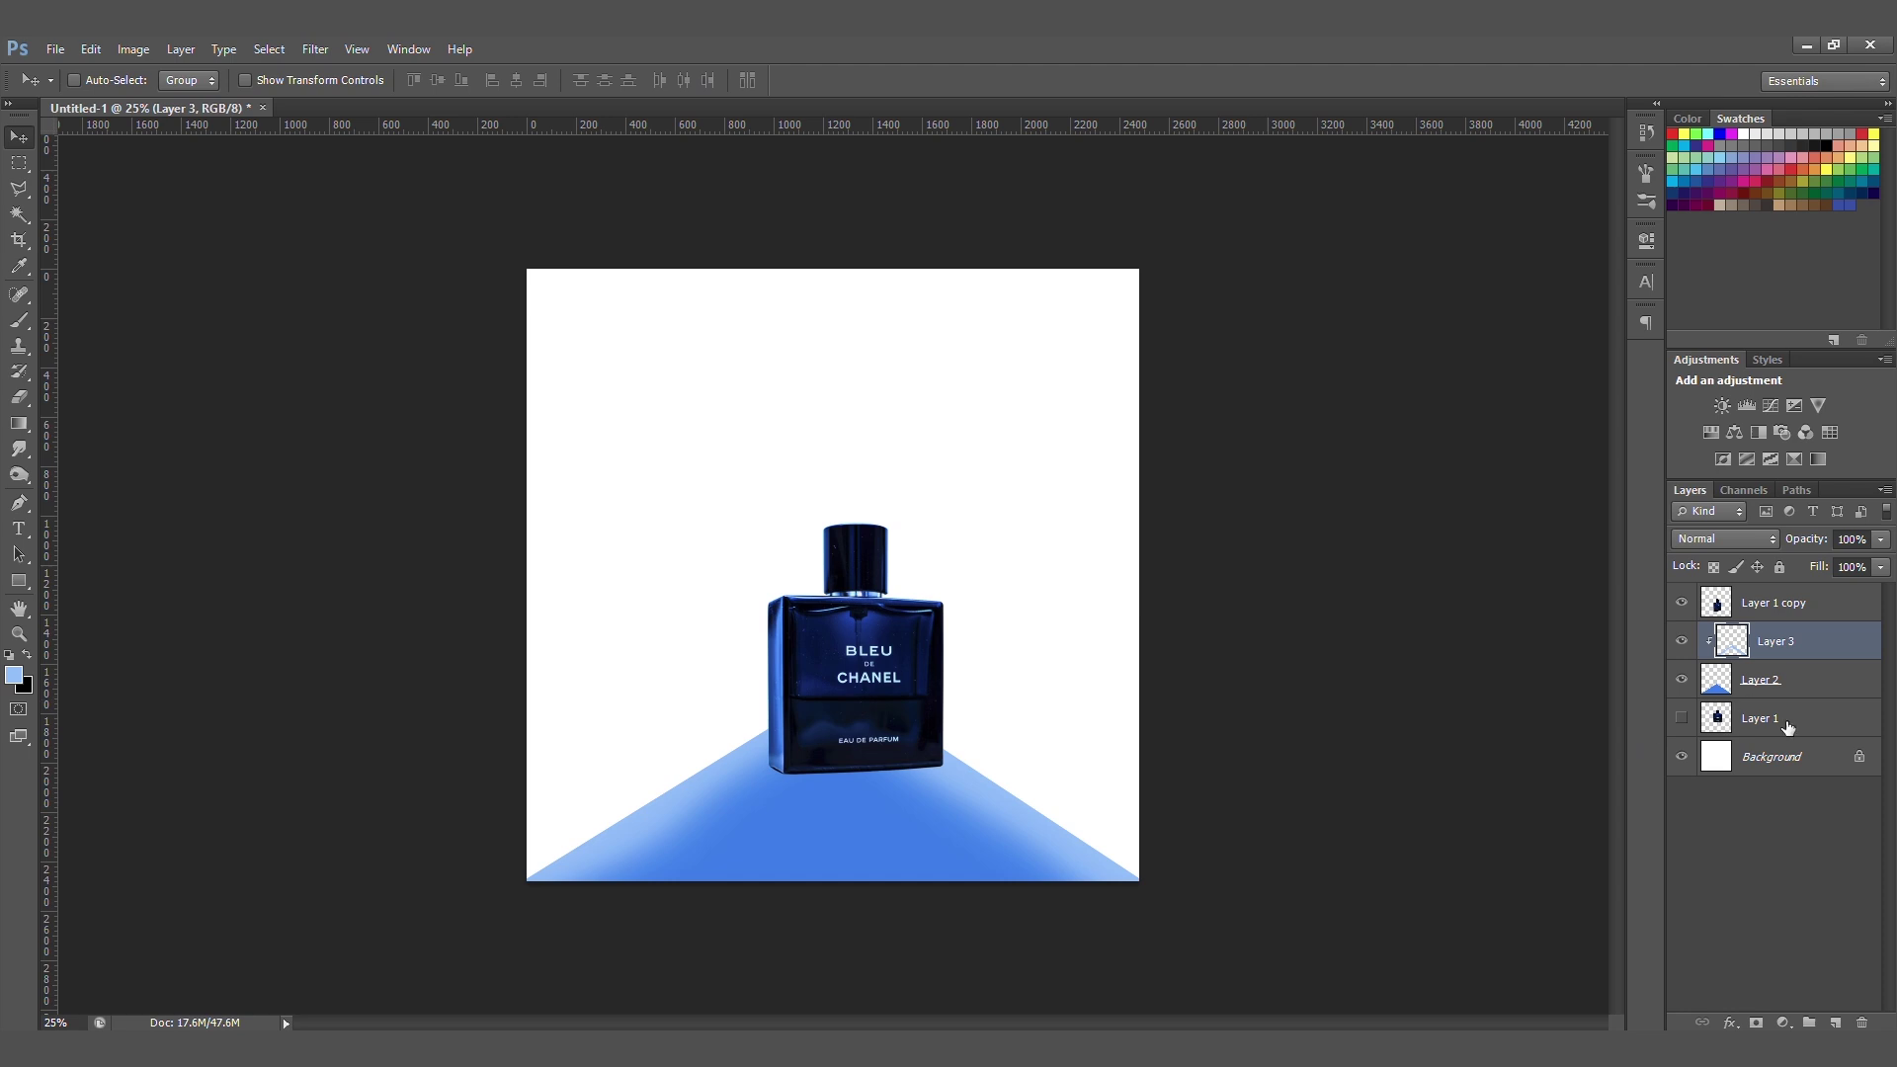
- Add a new layer above Layer 1 and set the gradient's start colour to the blue of the bottle's left edge
click(1769, 719)
click(1835, 1023)
key(g)
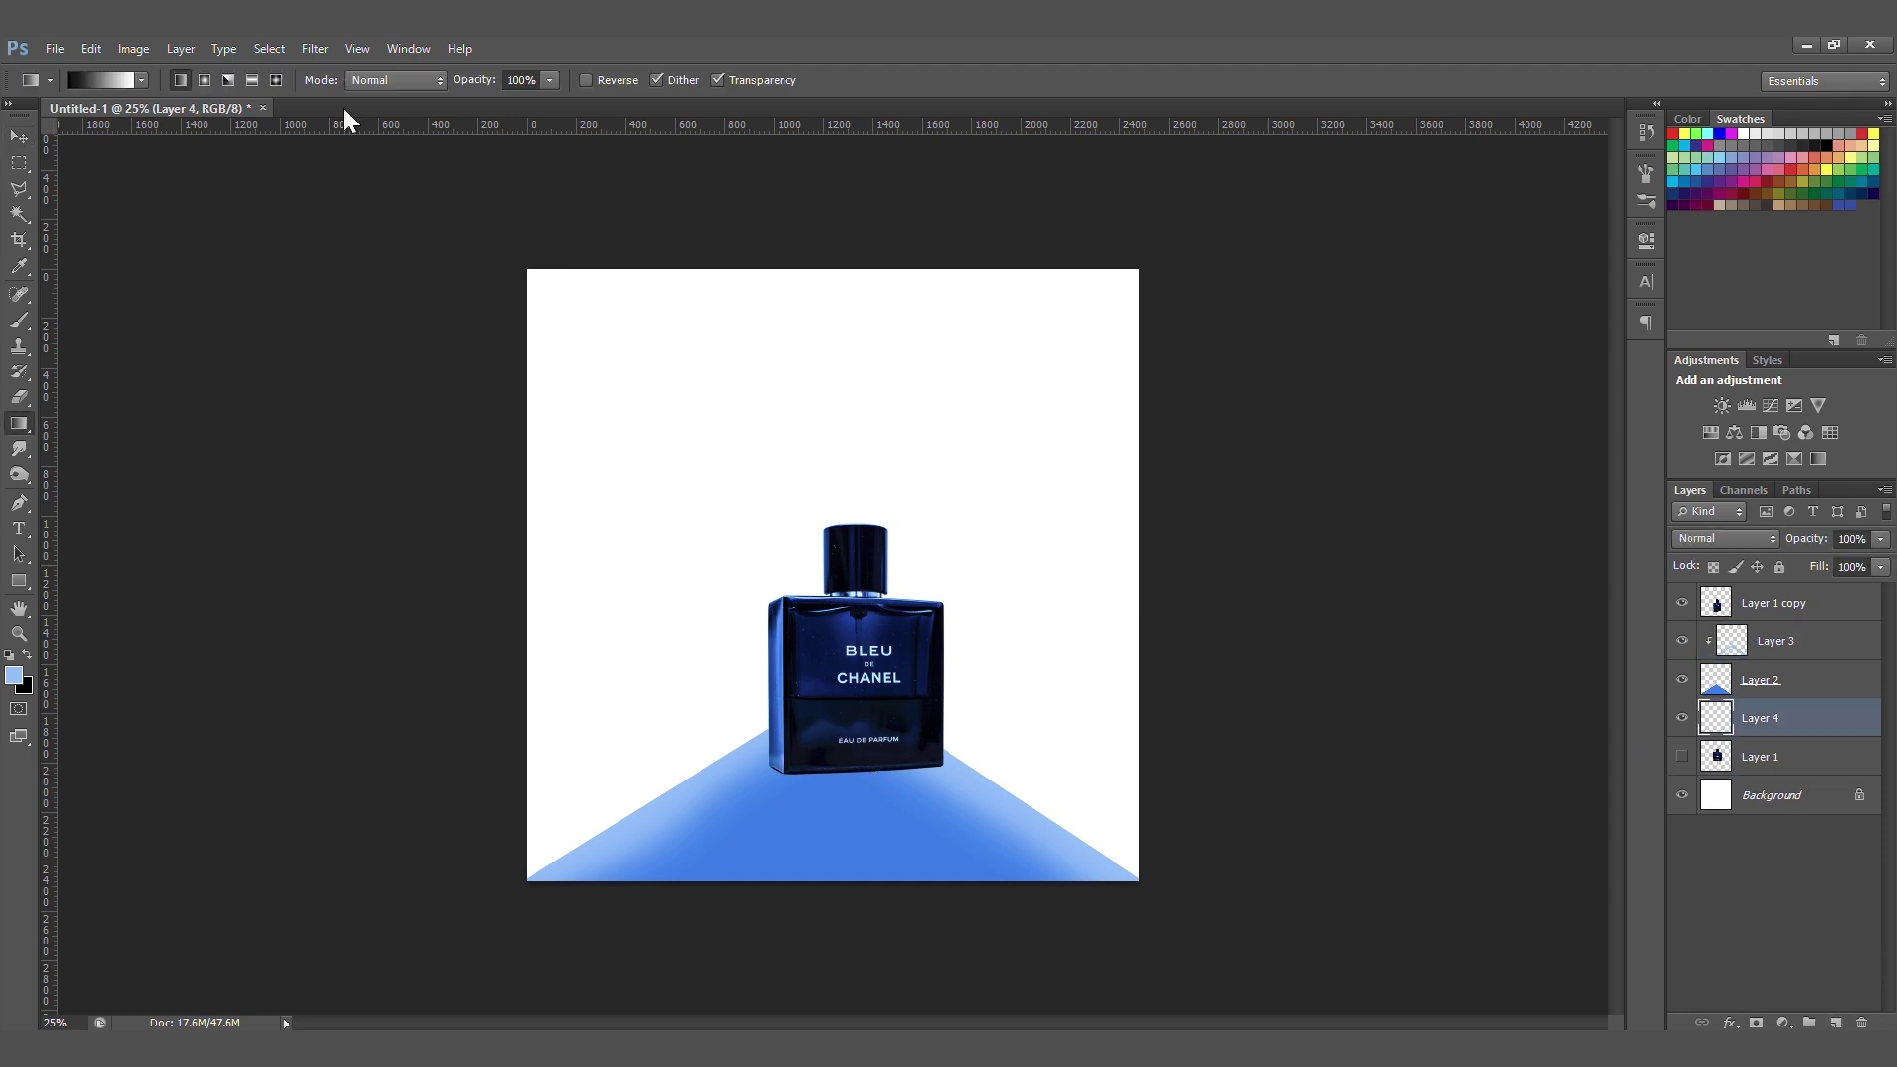
click(114, 85)
double_click(1486, 789)
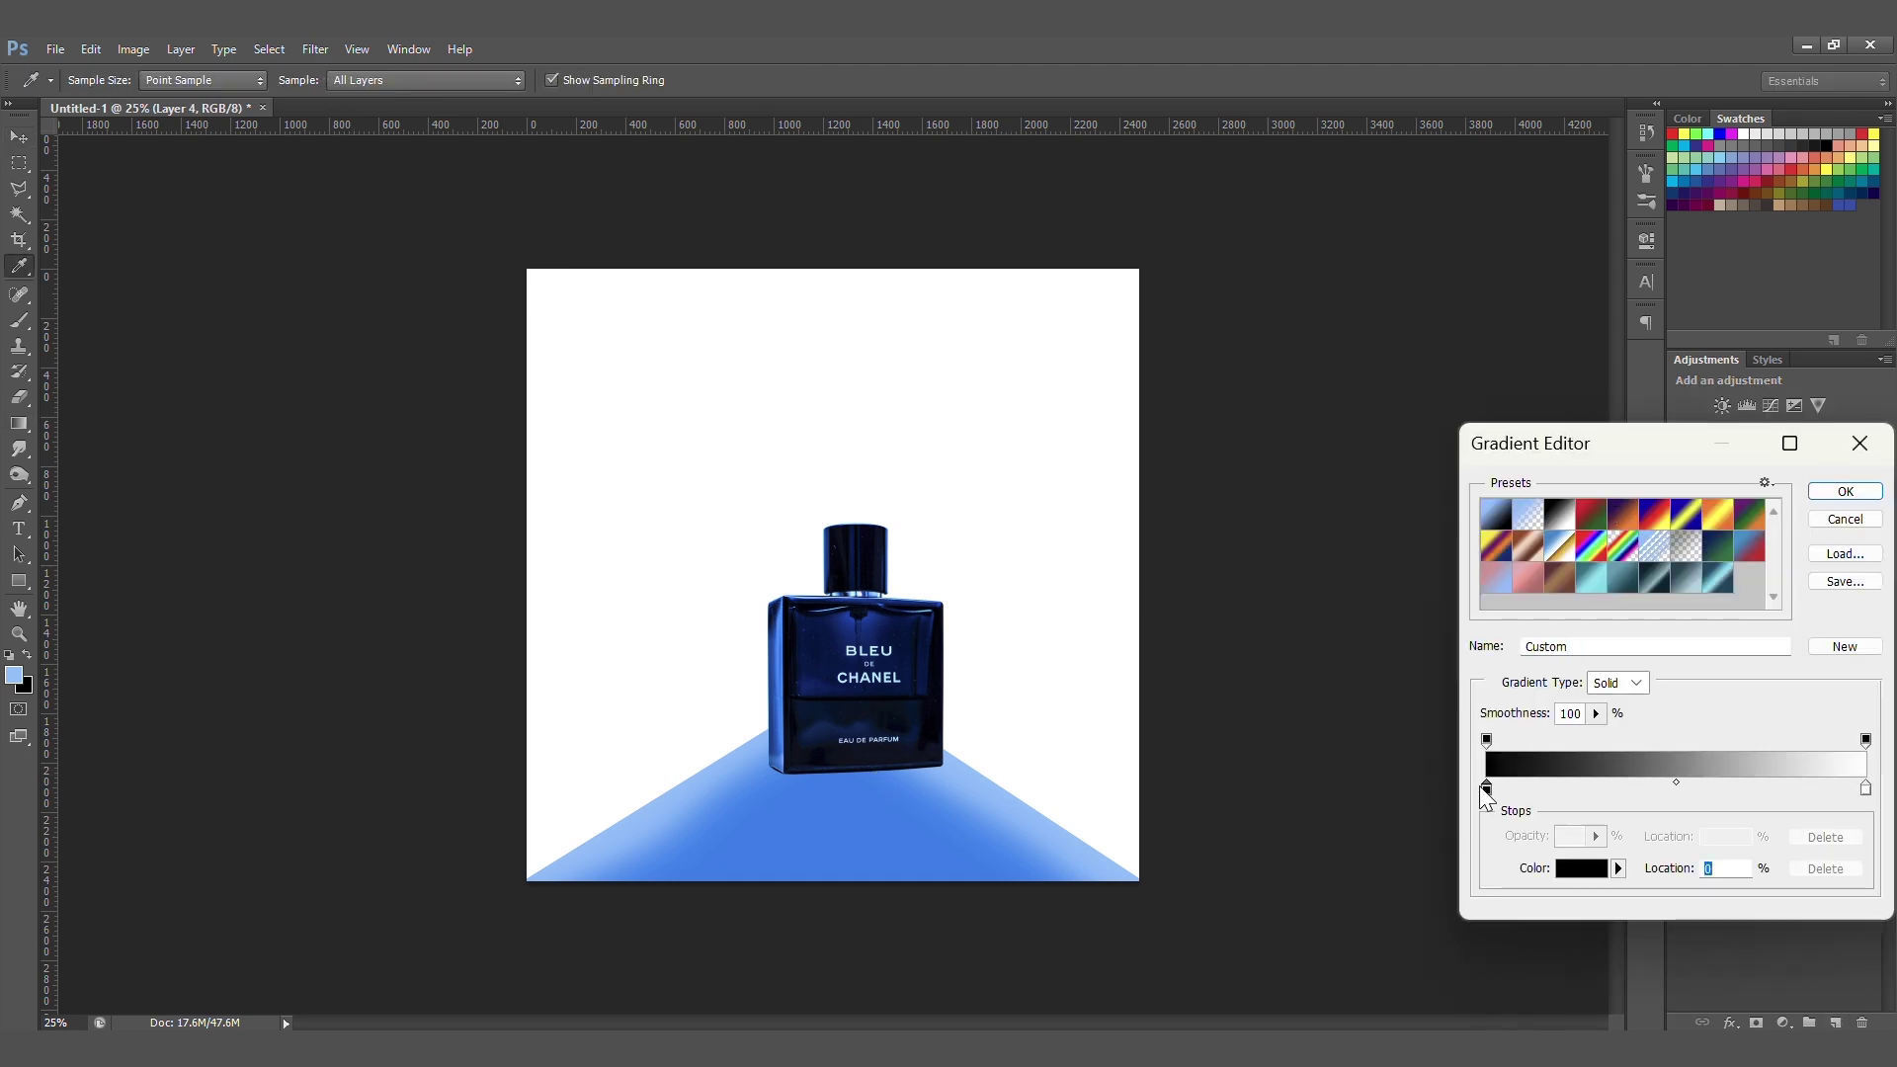
click(782, 679)
click(1633, 233)
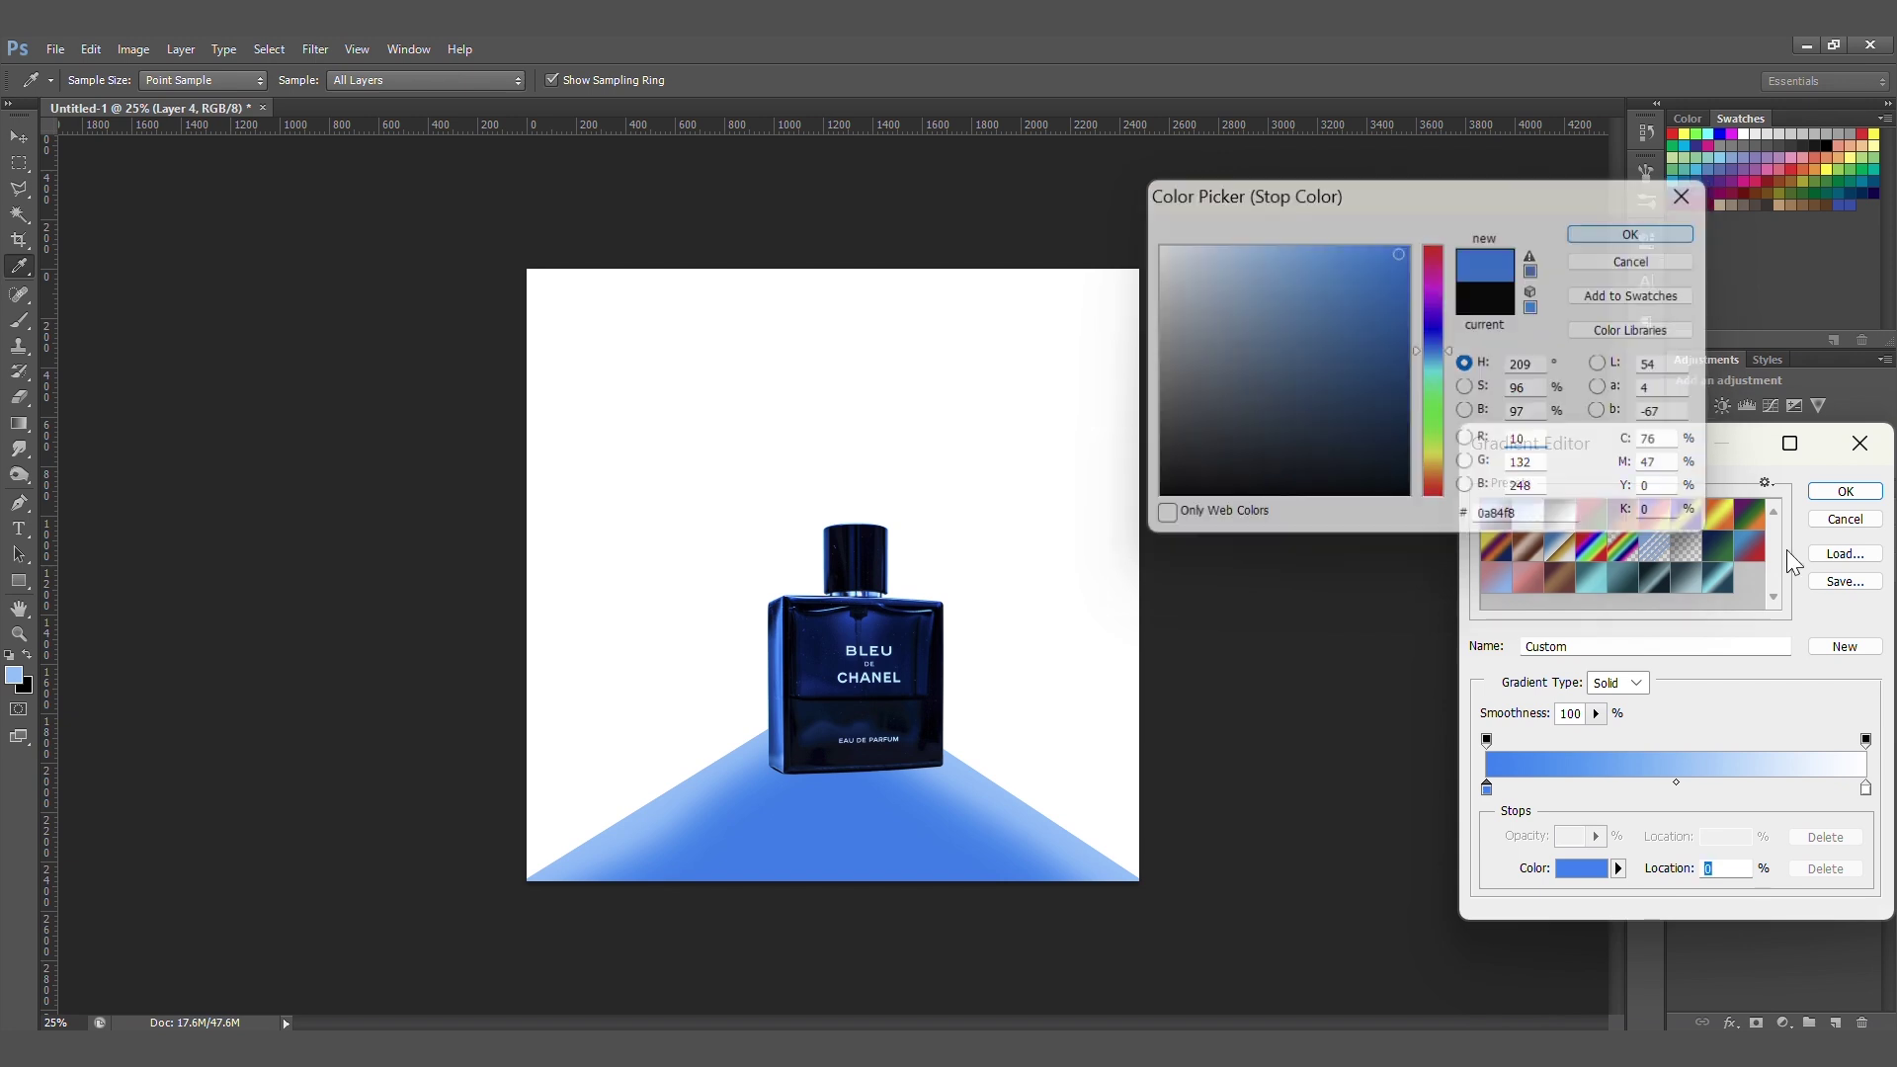
- Set the gradient's end colour to a dark blue sampled from the bottle and draw the gradient rightwards across the new background layer
click(1865, 787)
double_click(1866, 788)
click(907, 713)
click(871, 624)
click(1633, 233)
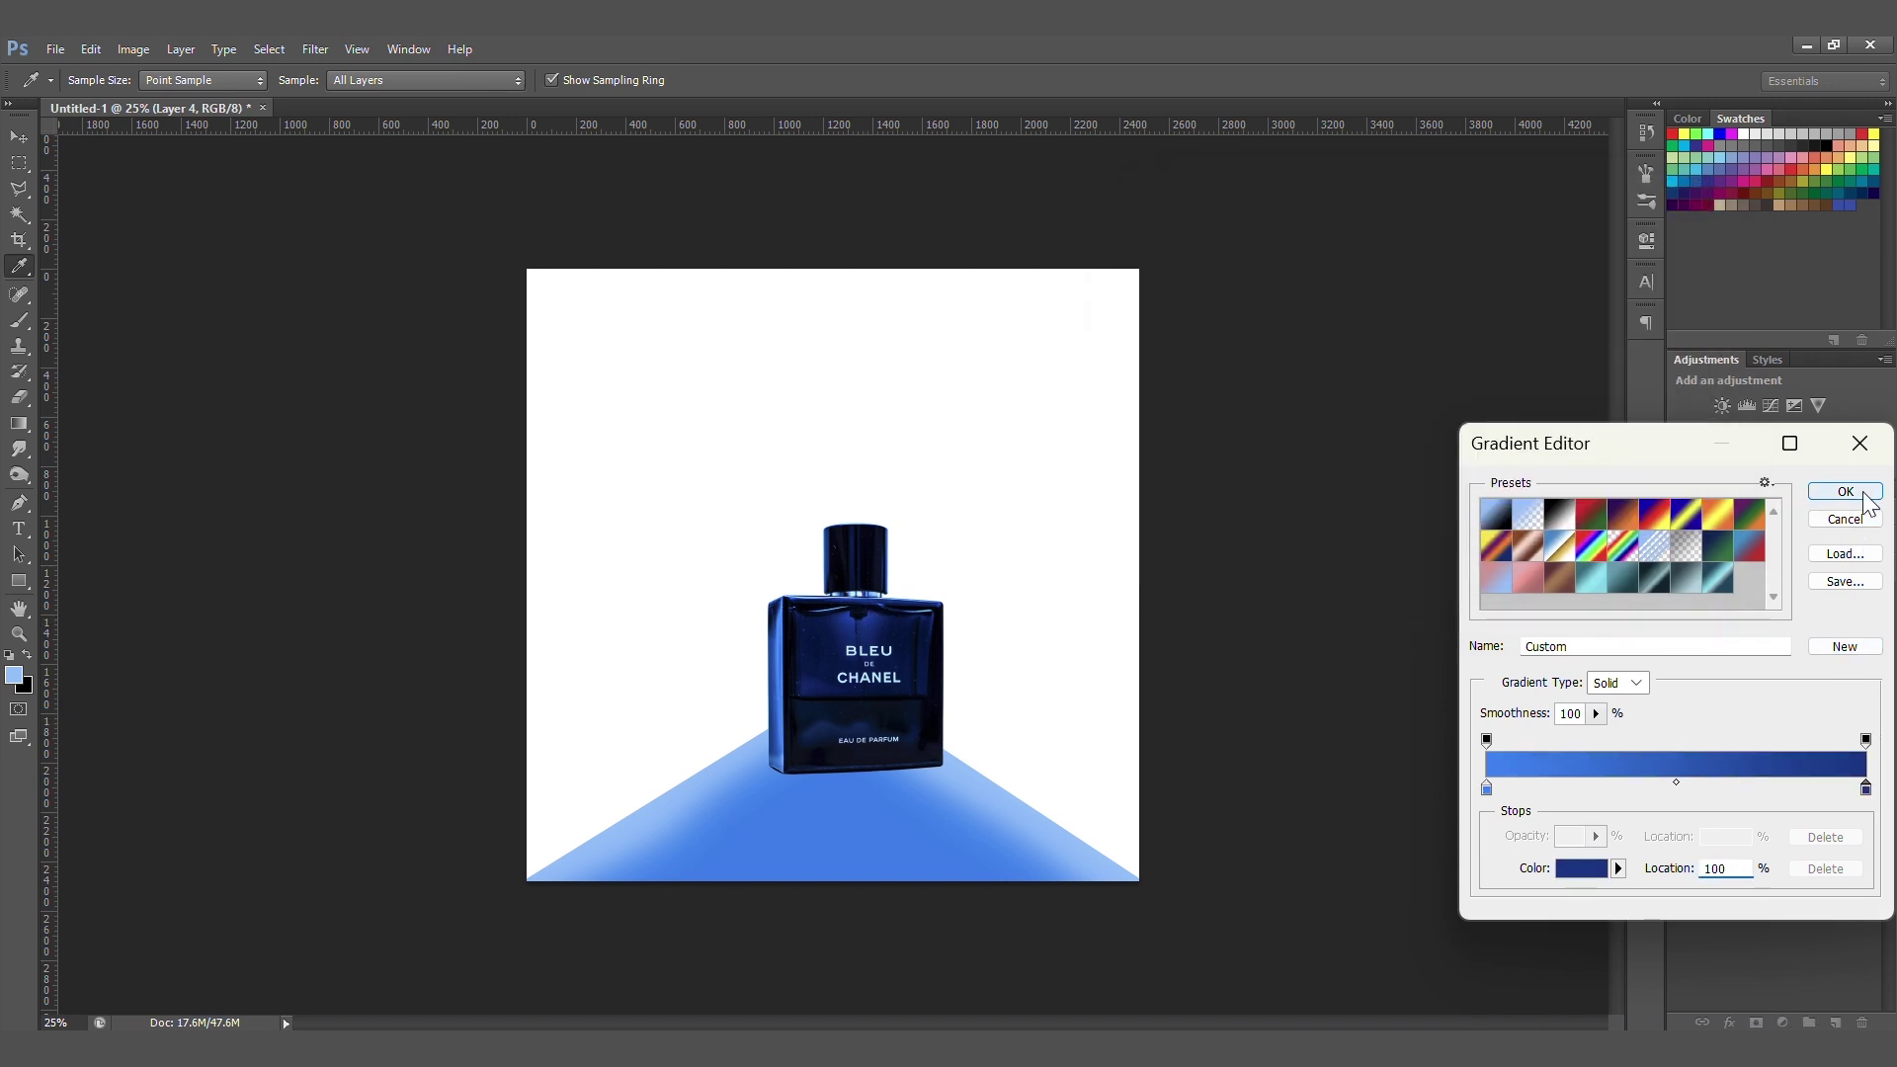
click(1845, 491)
drag(864, 547, 1327, 501)
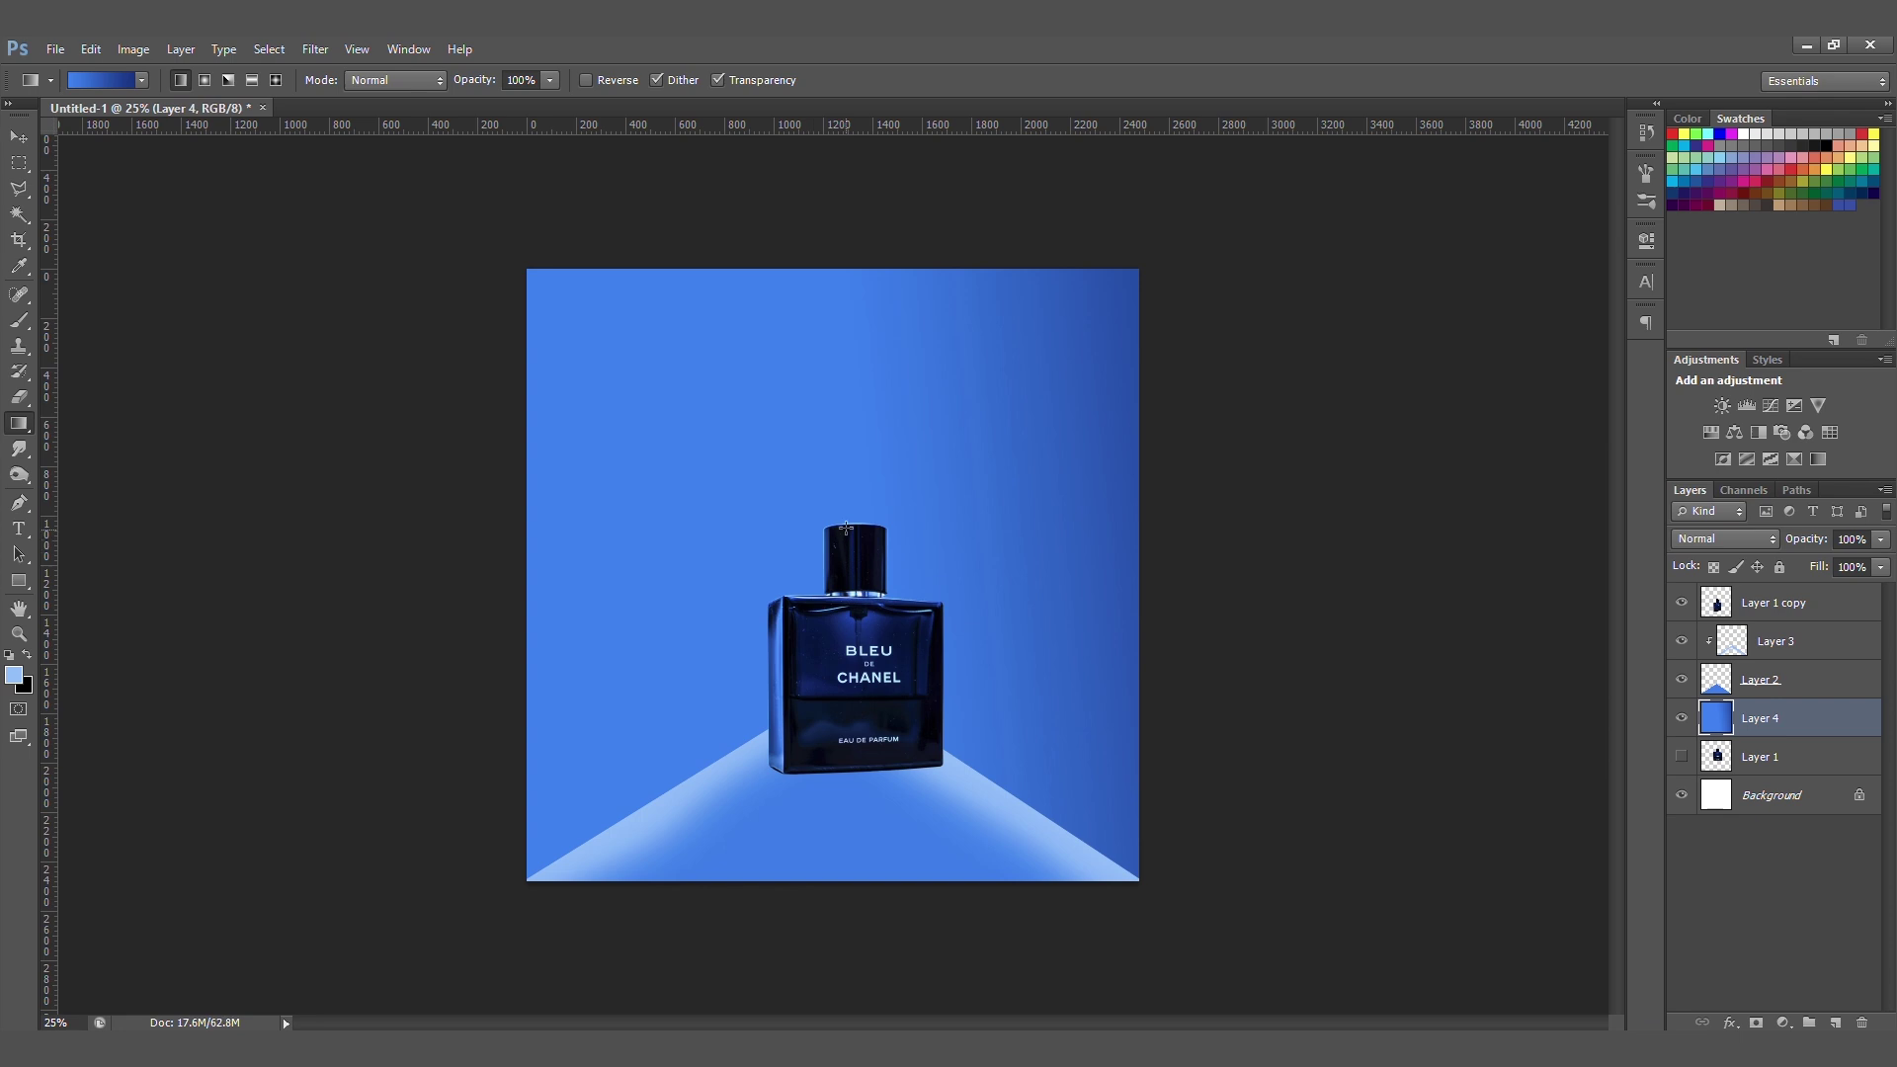
- Redraw Layer 4's background gradient diagonally, and switch it to radial, spreading from the bottle's cap to beyond the canvas's right edge
drag(901, 422, 1044, 332)
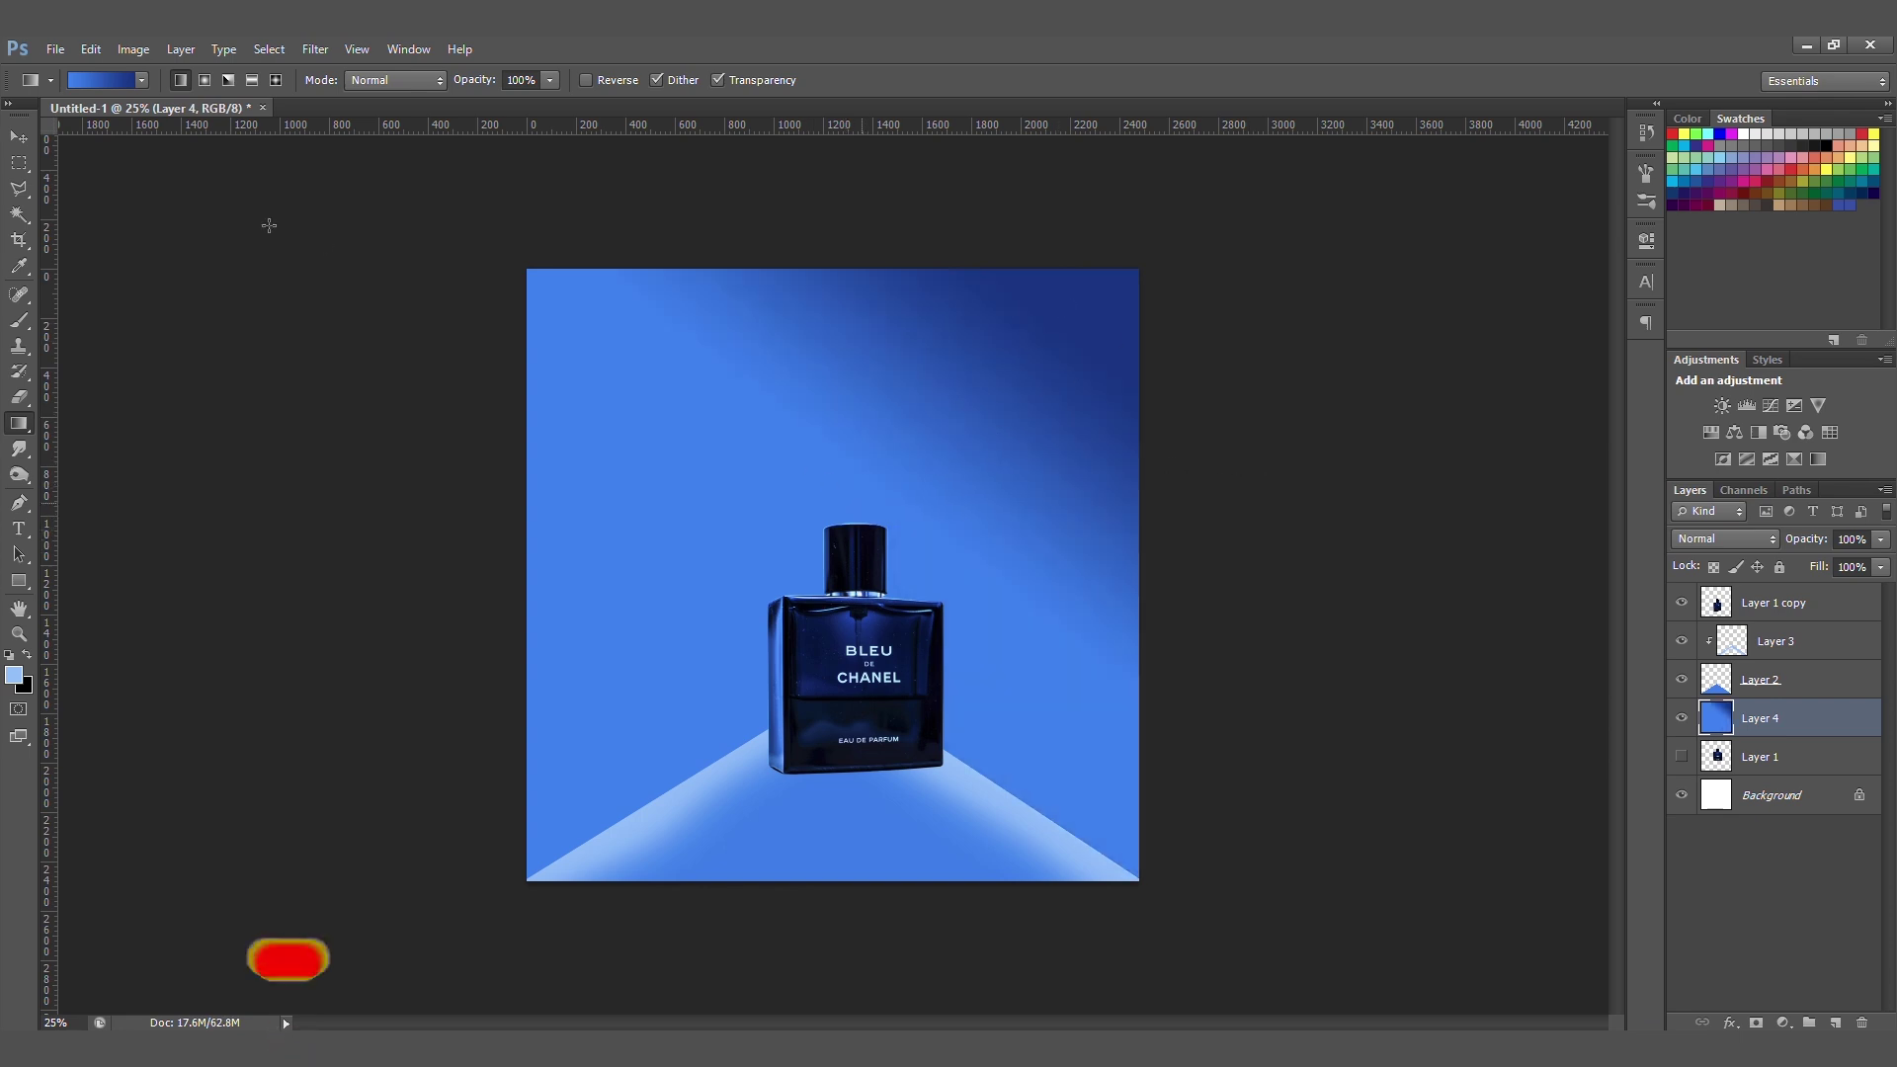
drag(915, 500, 1321, 440)
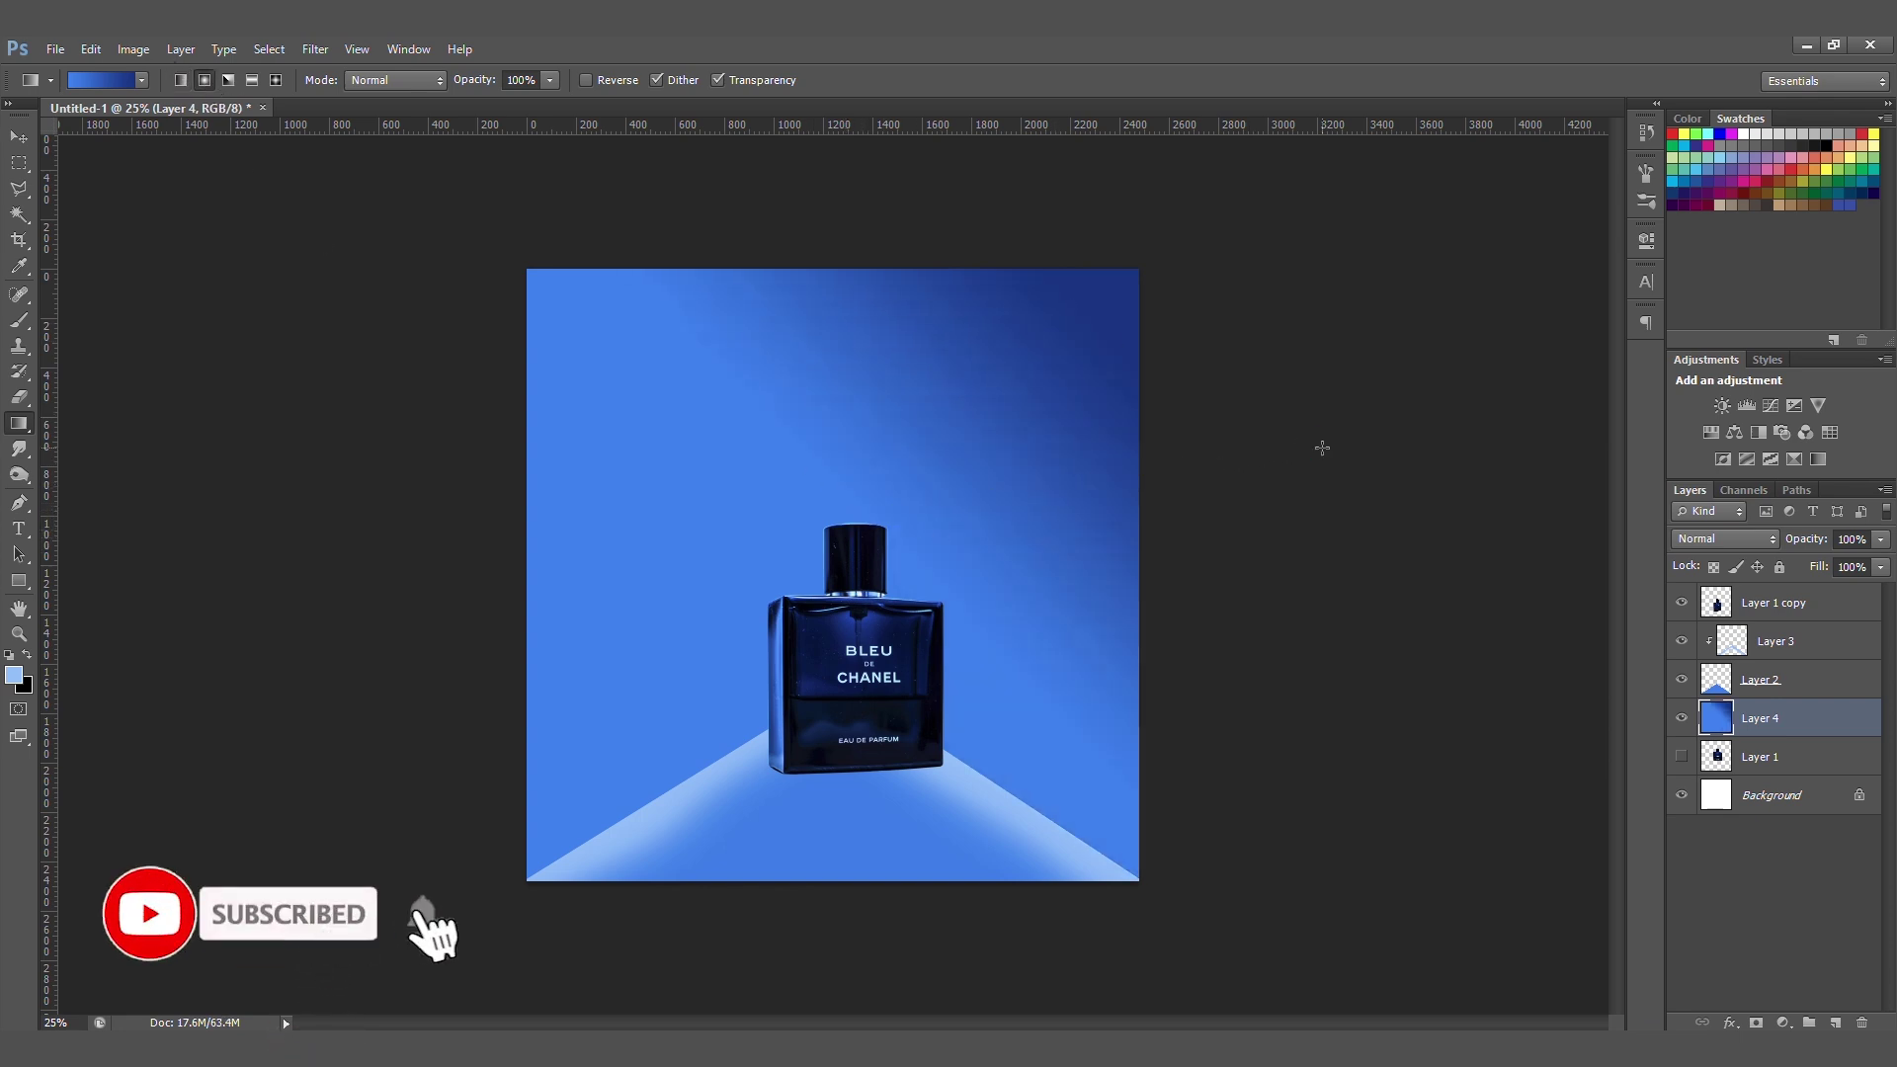
drag(777, 556, 1469, 555)
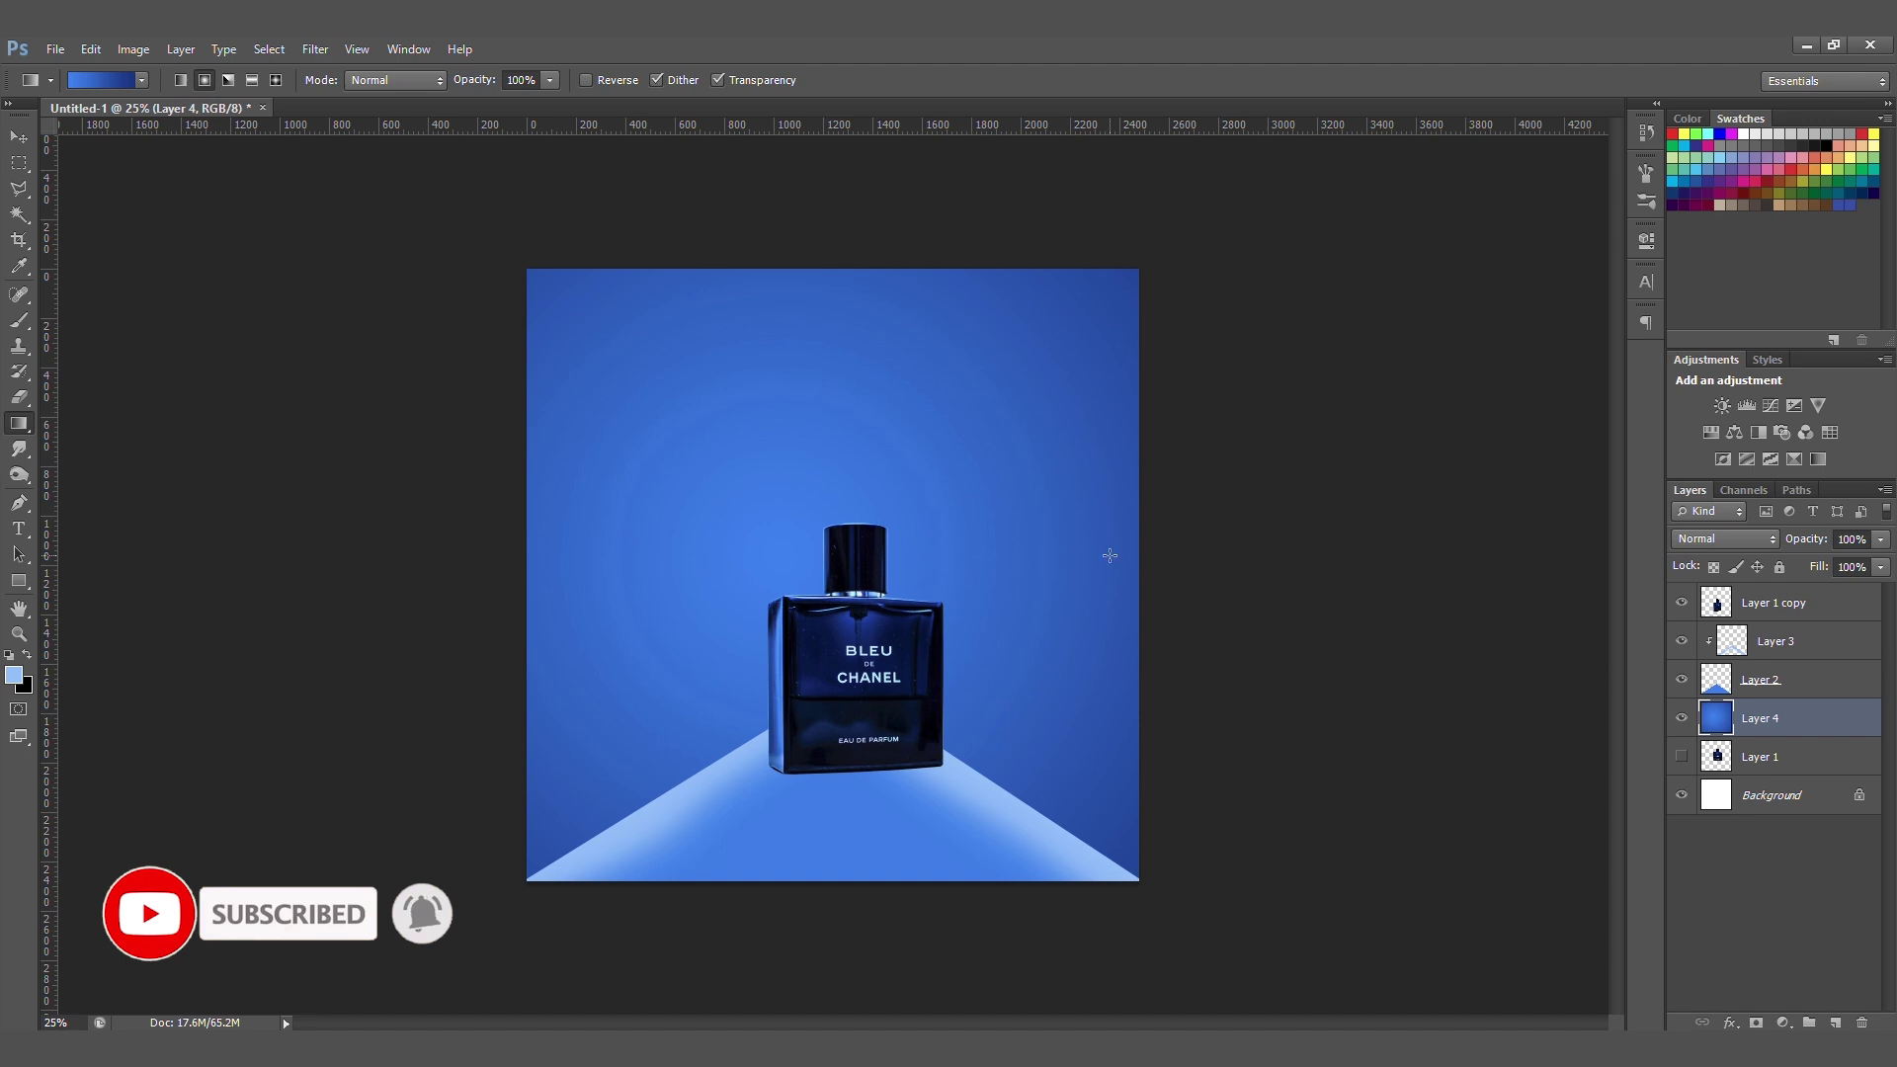
drag(853, 562, 1207, 521)
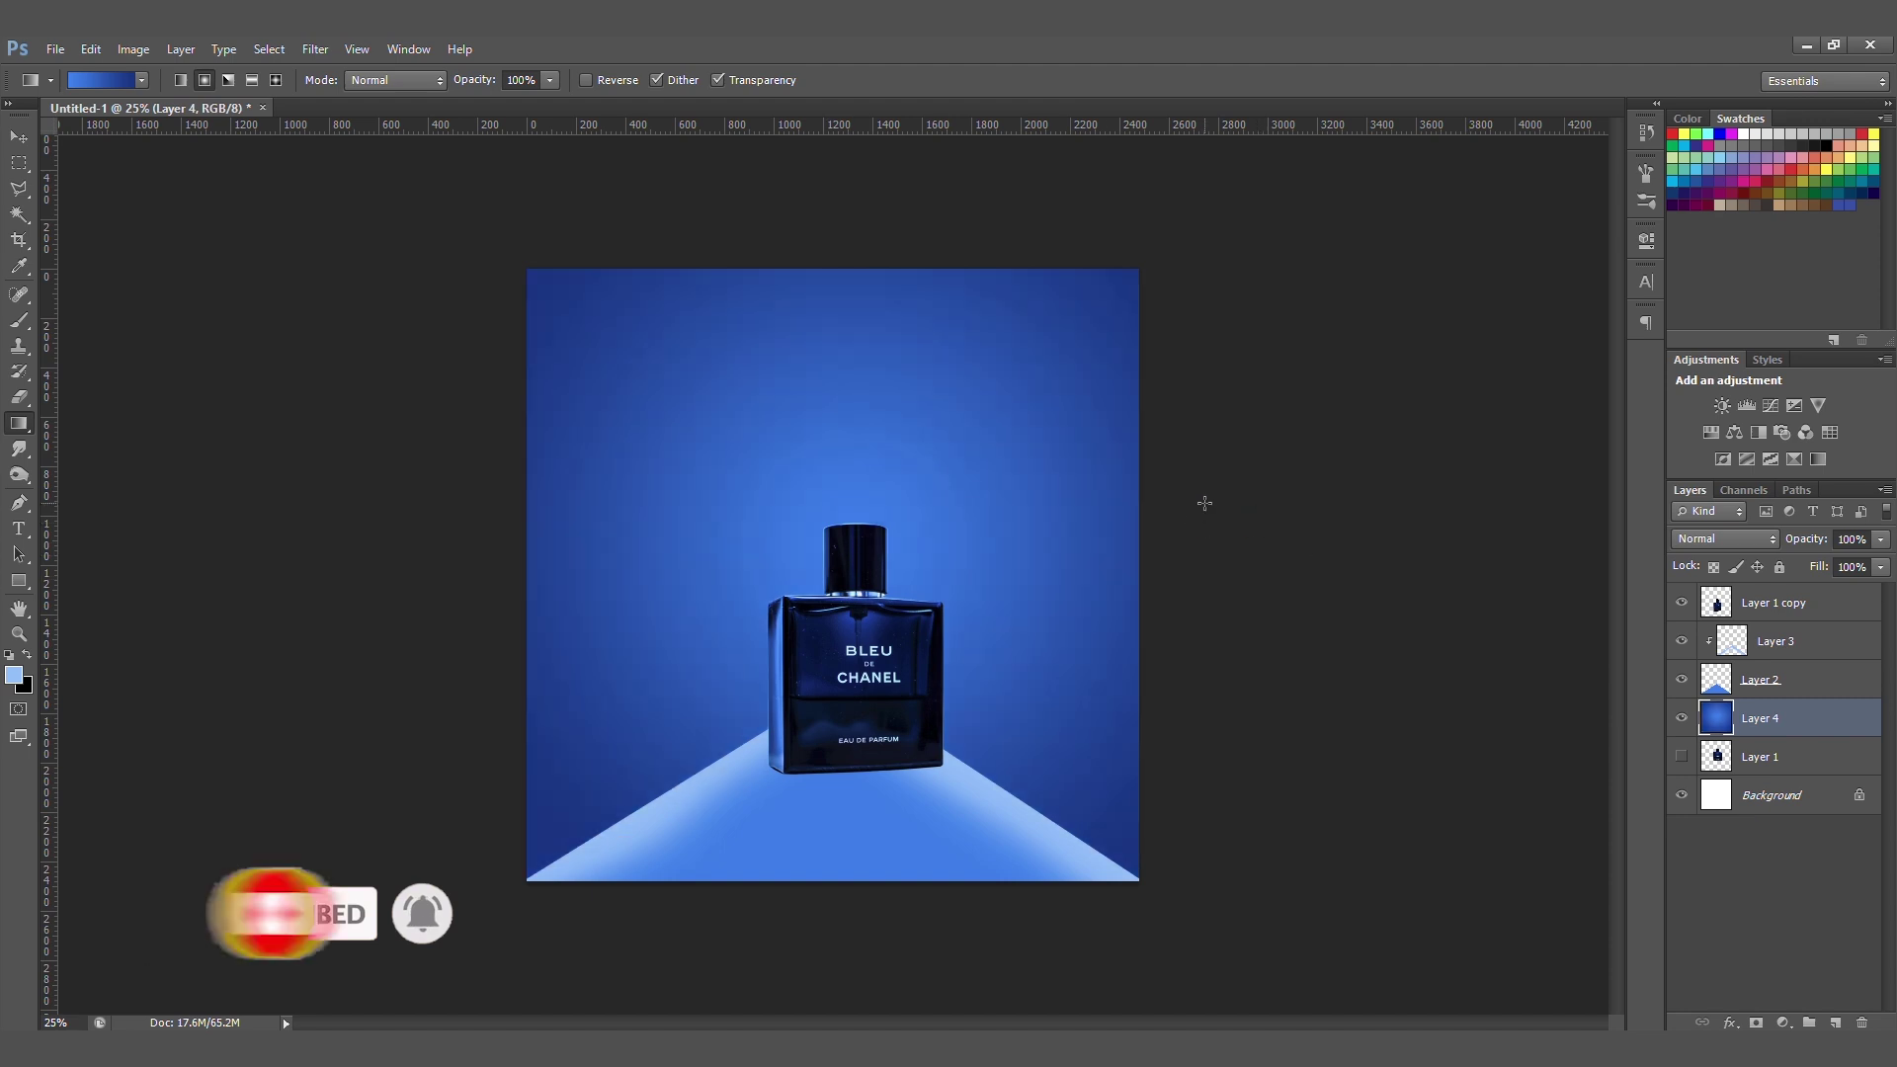
key(v)
- Sample a medium blue from the background beside the cap, load Layer 2's outline as a selection and repaint the floor
click(1771, 684)
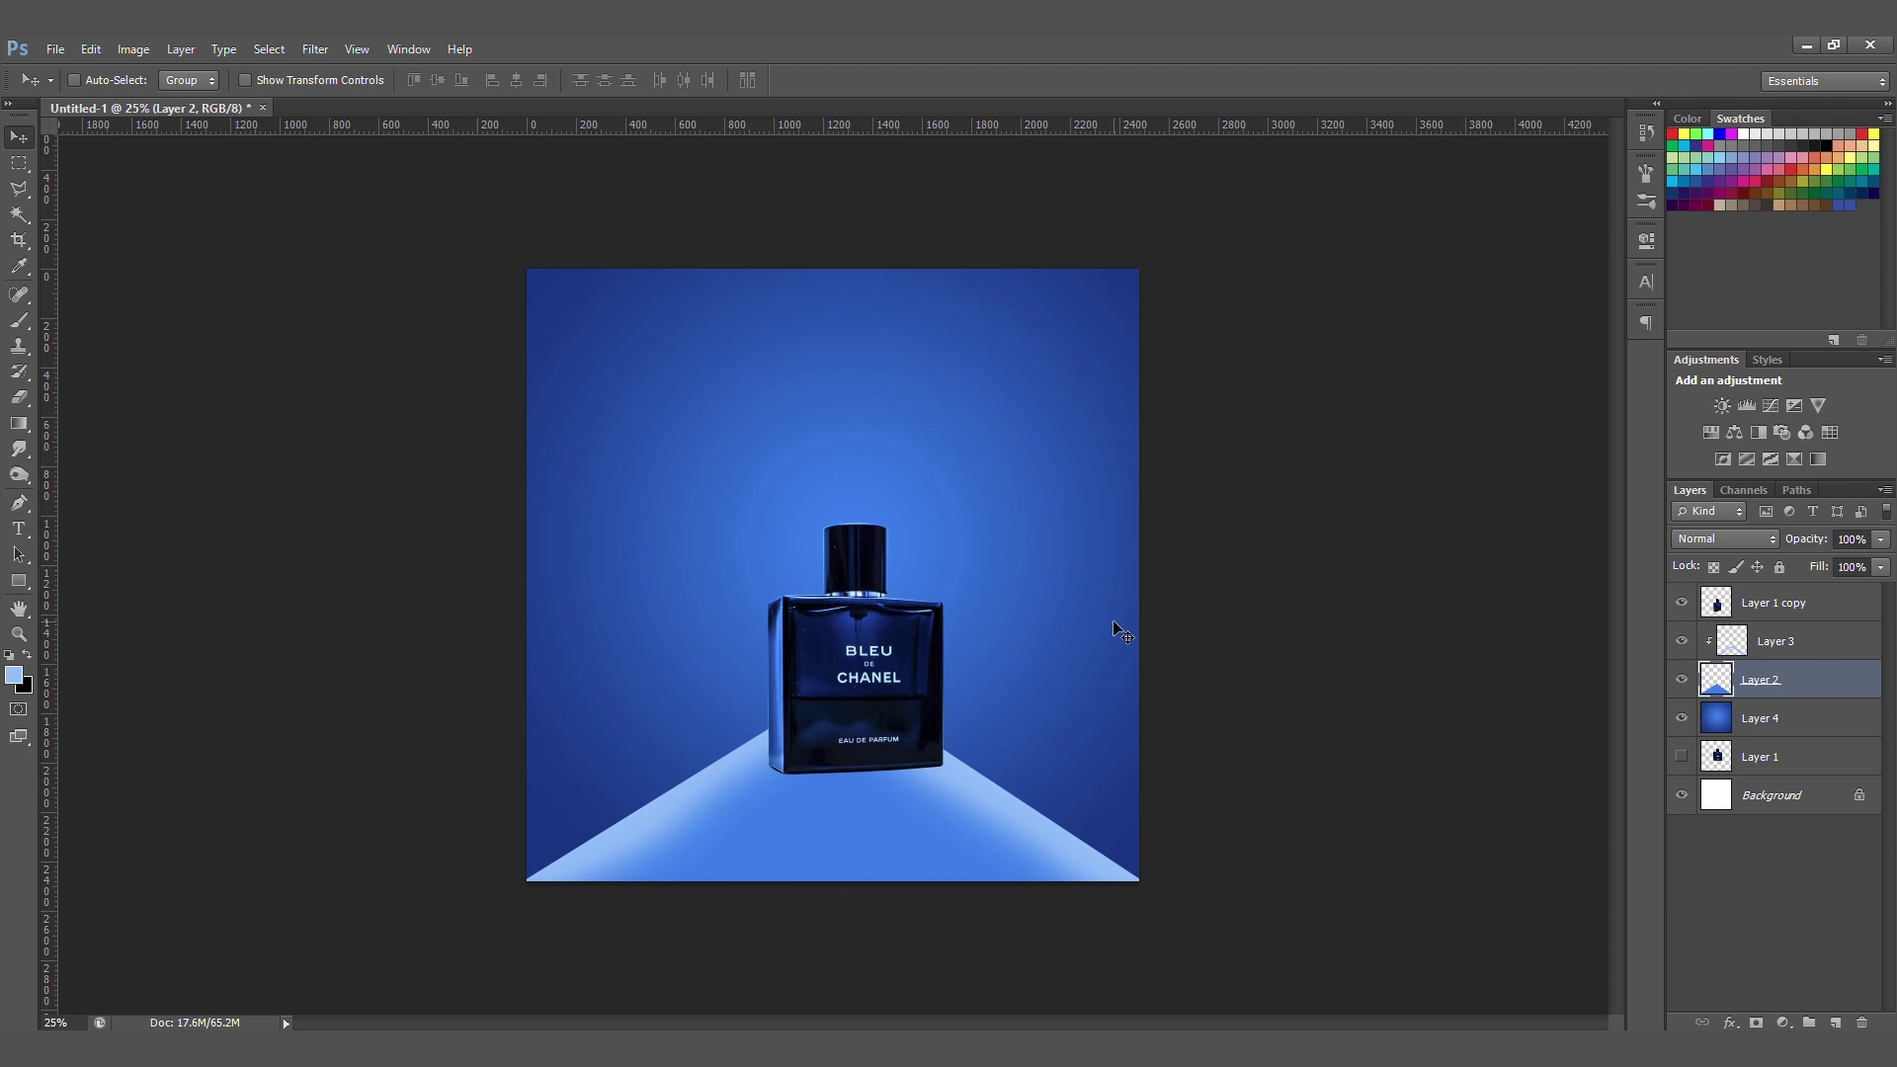
key(i)
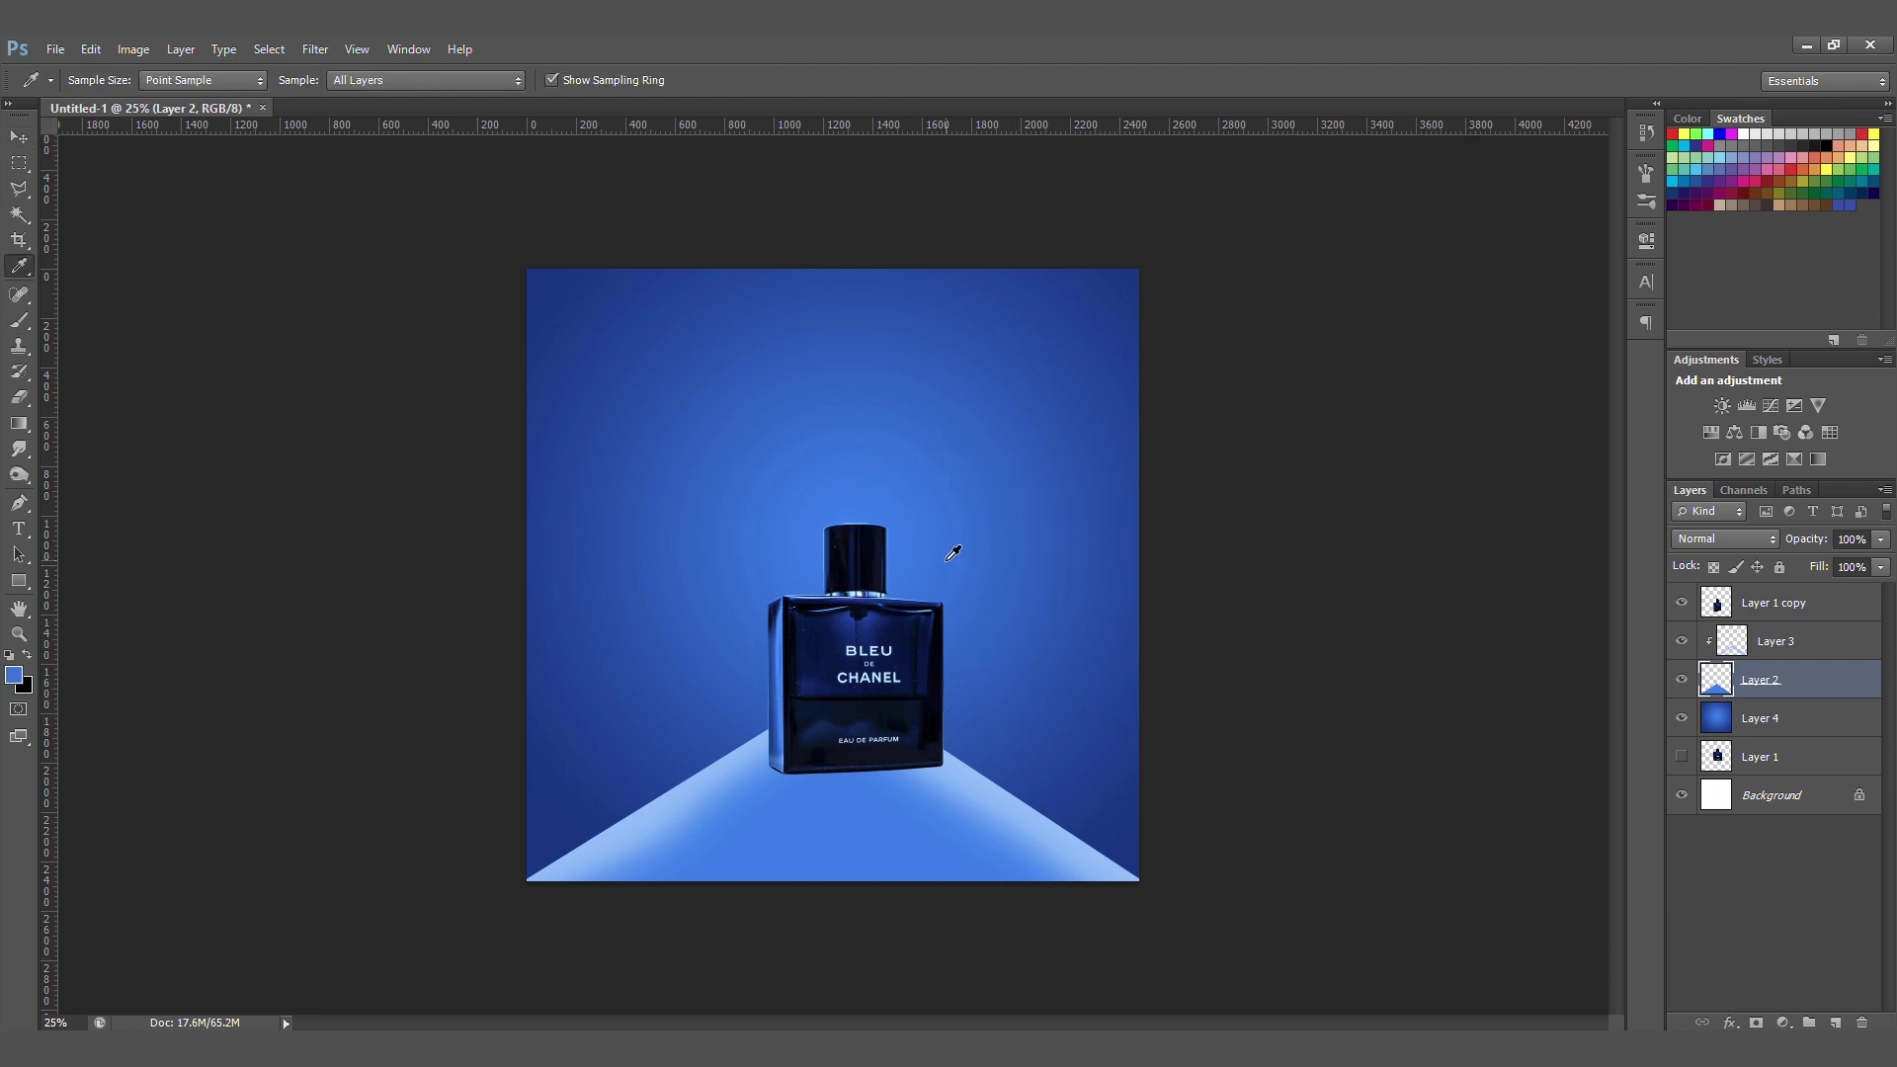
key(b)
ctrl+click(1720, 682)
mouse_move(833, 822)
mouse_down()
mouse_move(1026, 839)
mouse_move(877, 843)
mouse_move(911, 778)
mouse_move(635, 858)
mouse_up()
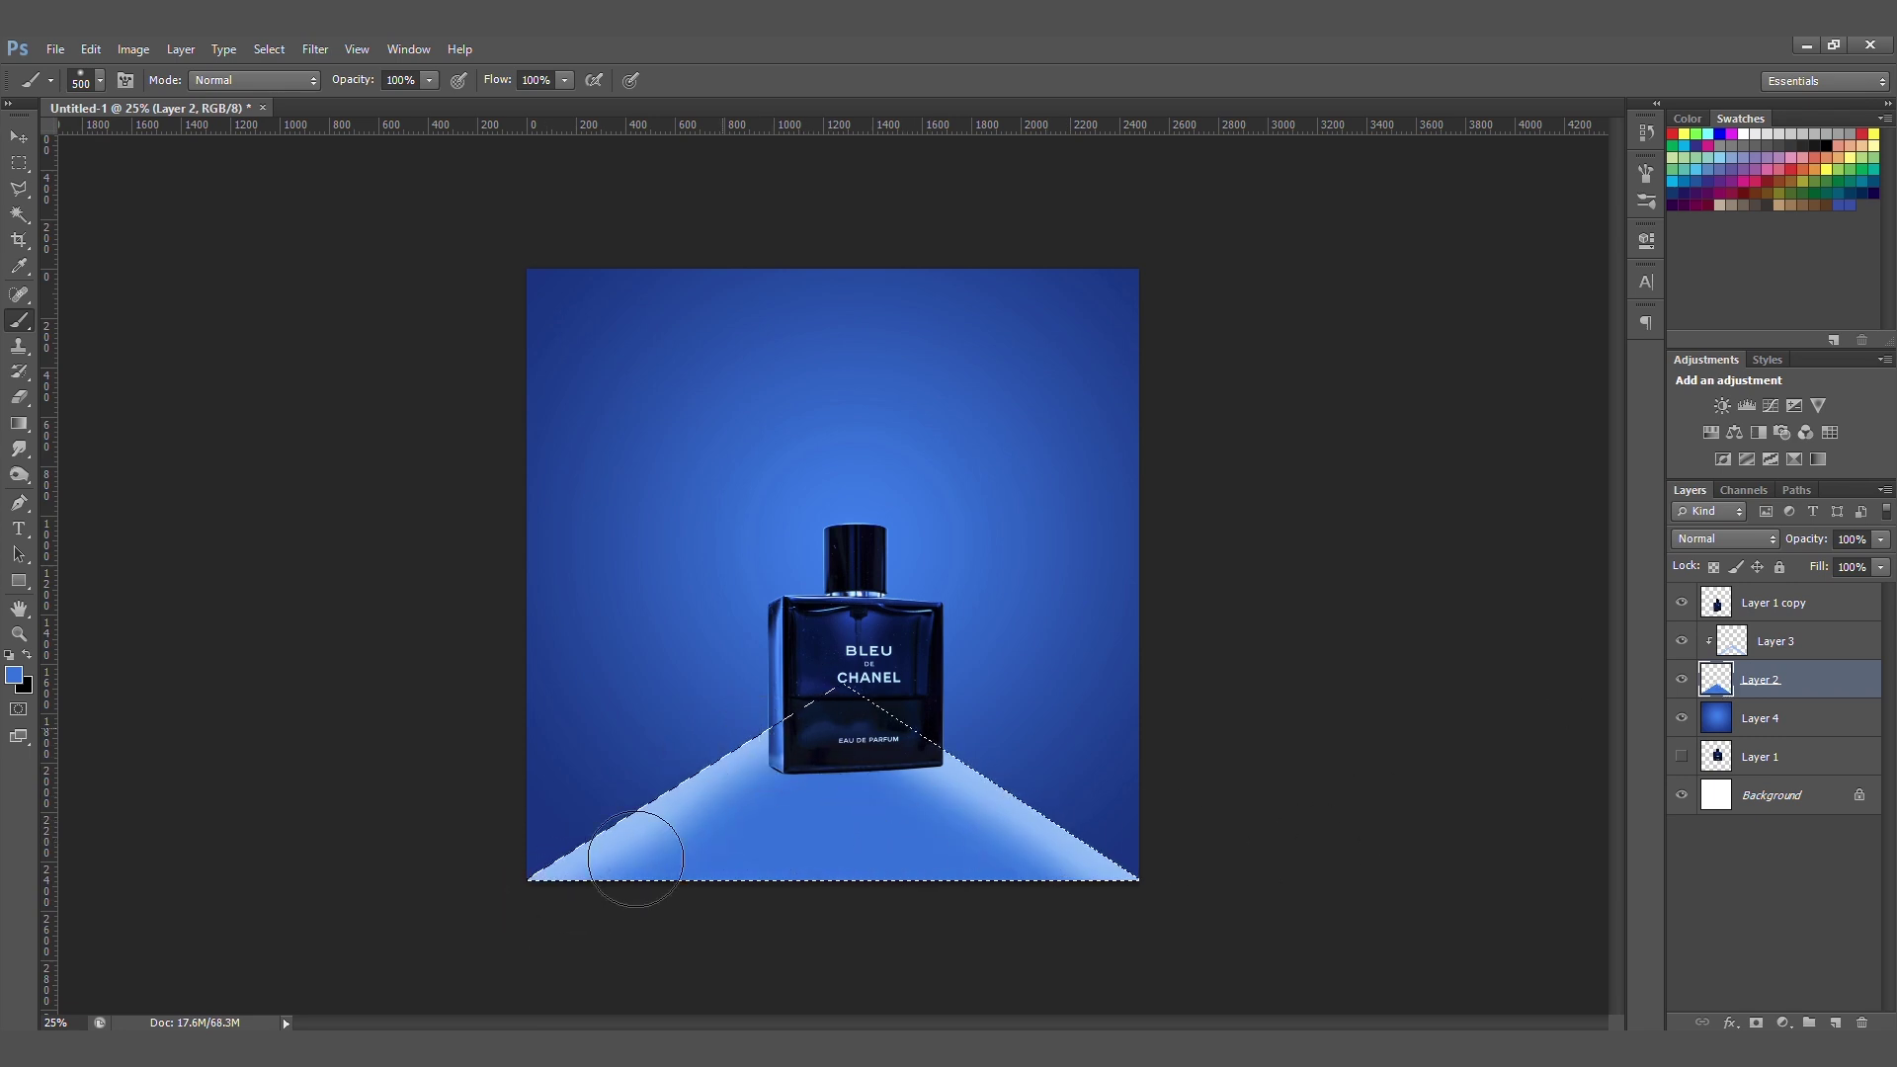
- Reduce the opacity of the edge highlights on Layer 3 to 61% and clear the floor selection
key(w)
click(1790, 640)
drag(1809, 544, 1768, 543)
key(ctrl+d)
key(v)
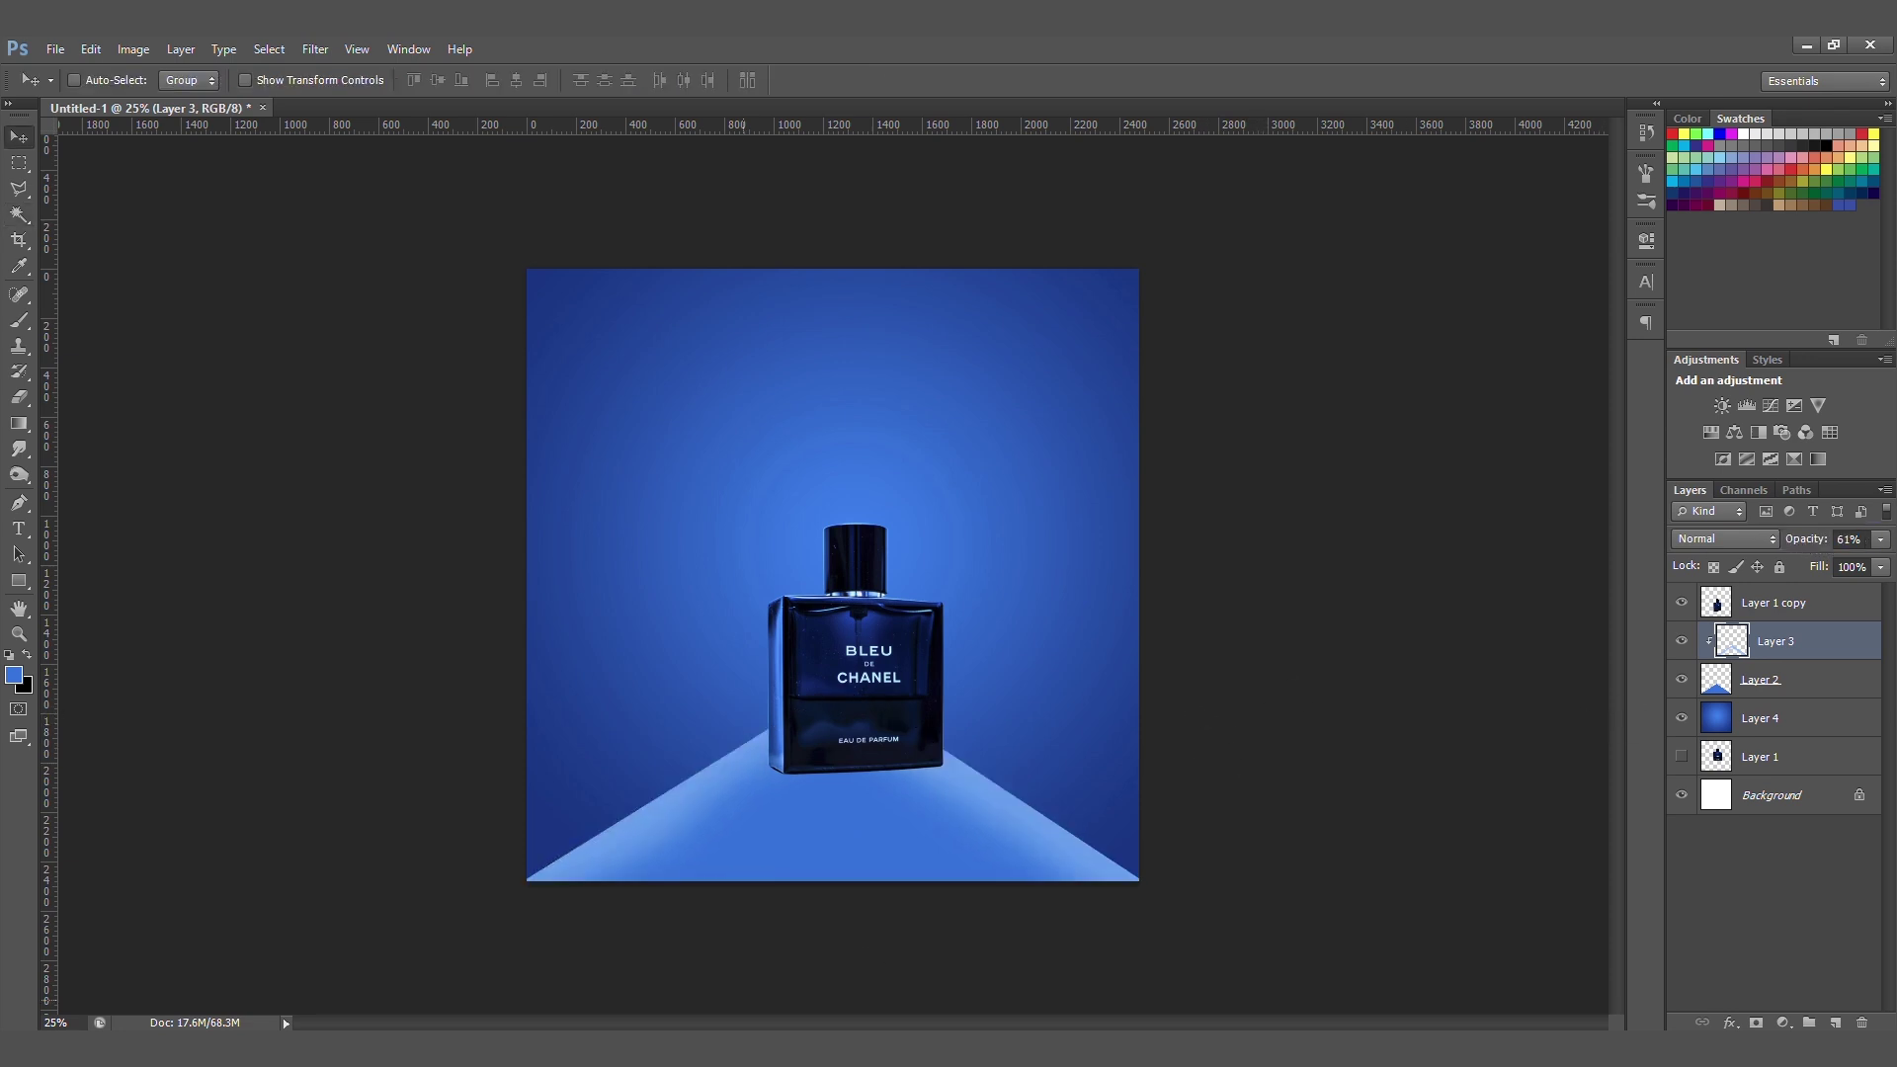
- Sample a darker blue from the background, reselect the floor's outline on Layer 2 and paint the floor with it
key(i)
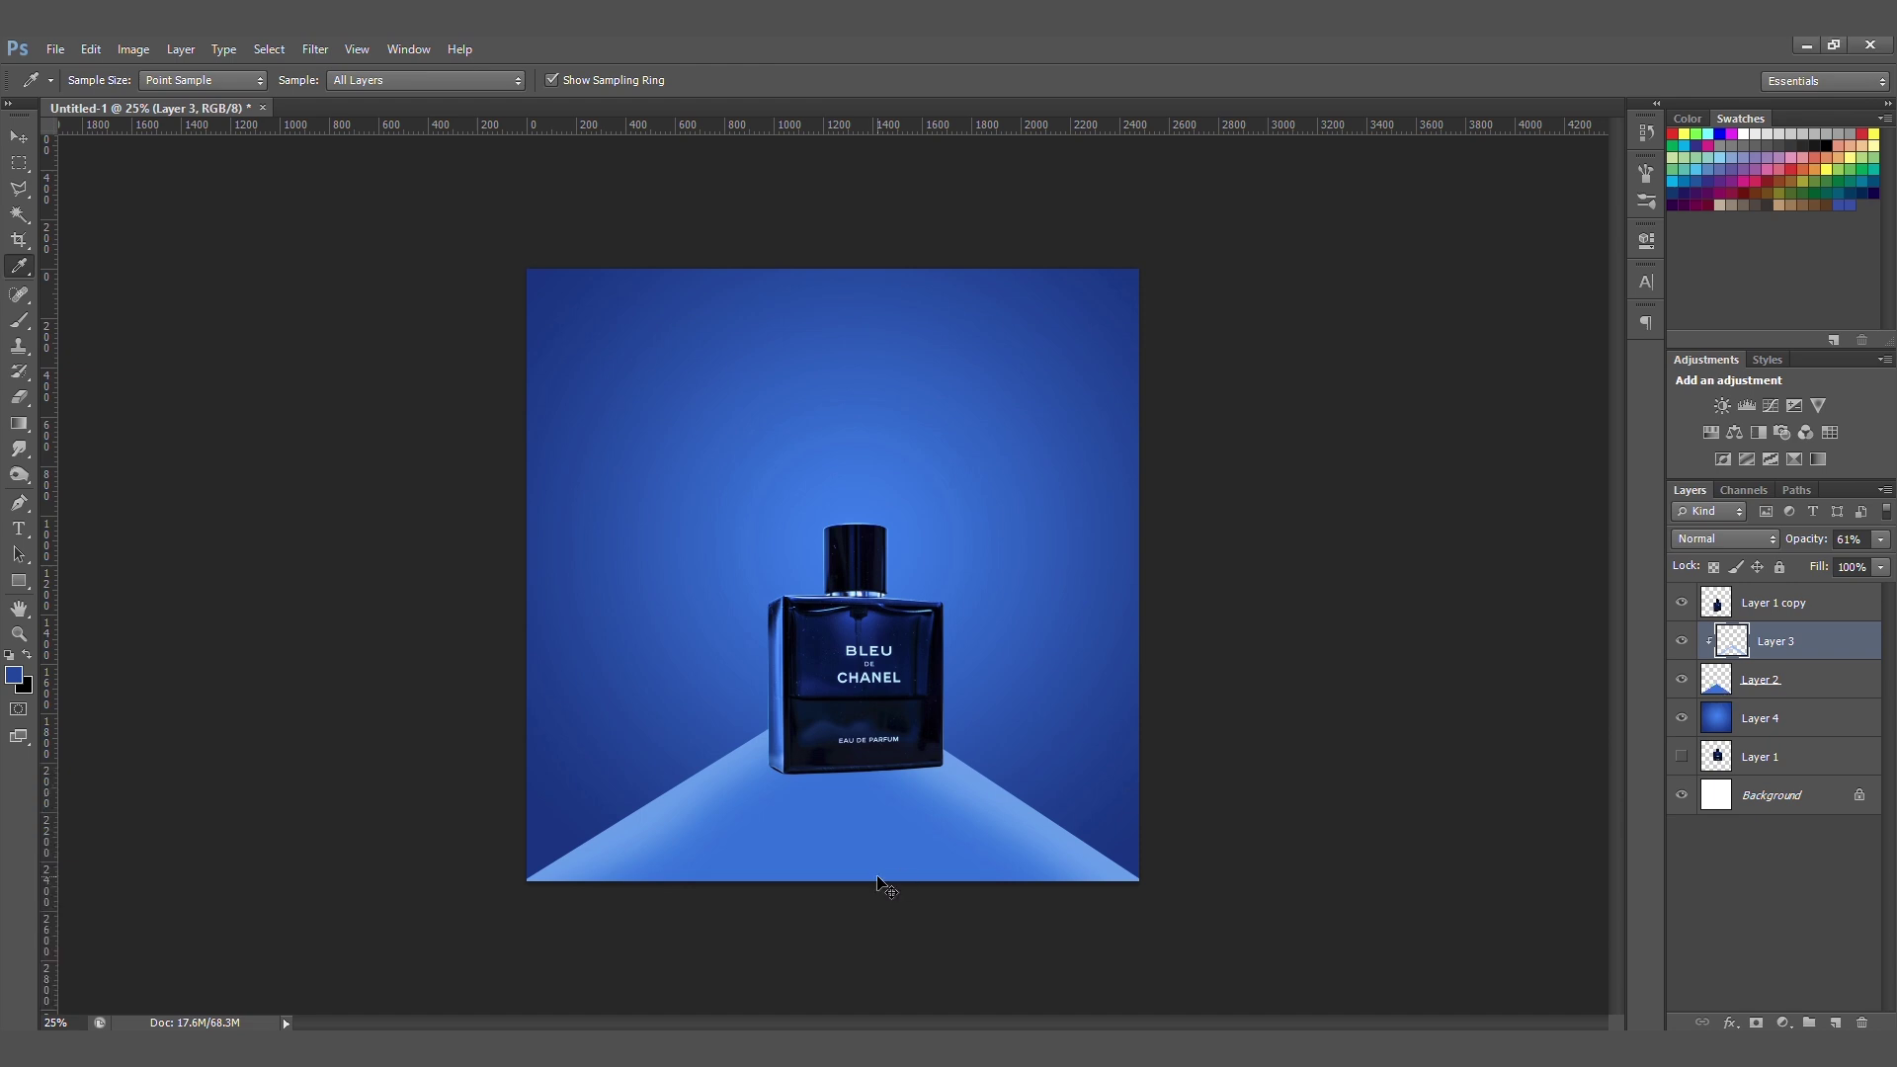
click(1721, 693)
ctrl+click(1717, 692)
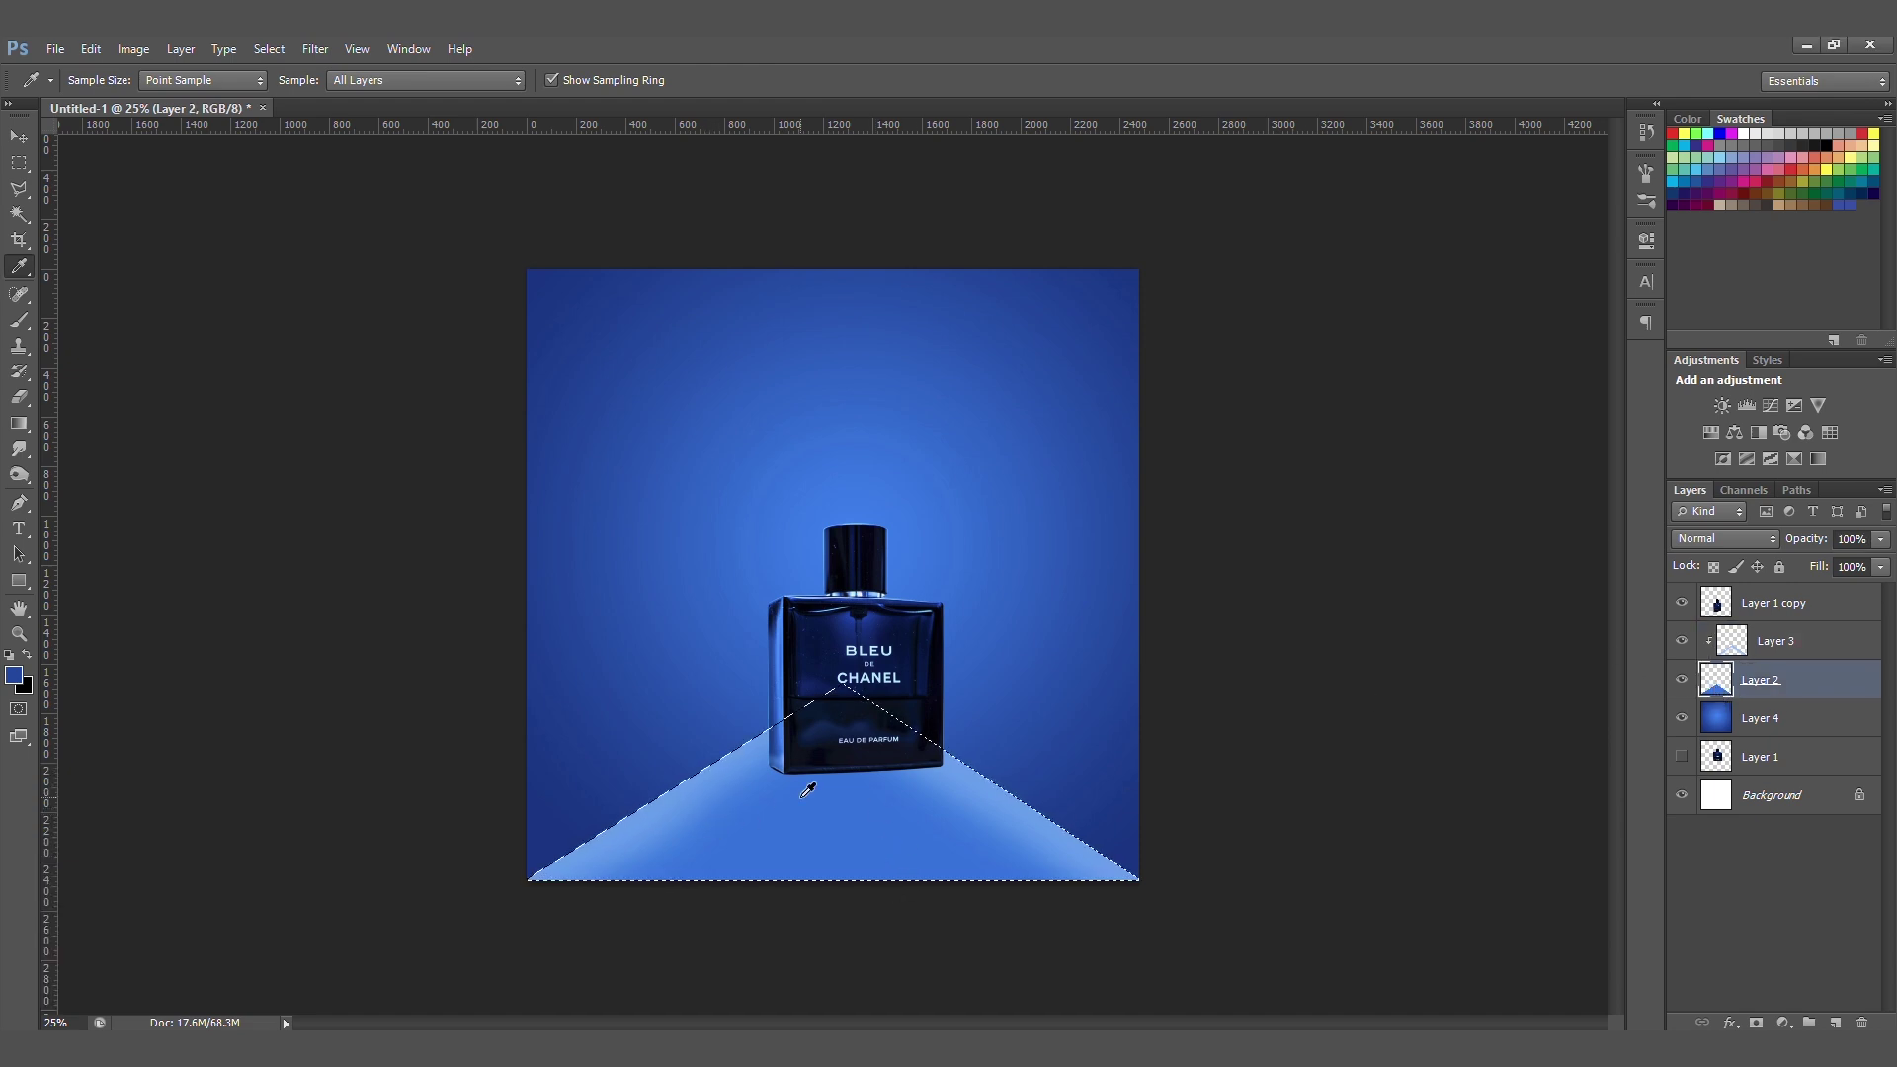
key(b)
mouse_move(870, 820)
mouse_down()
mouse_move(678, 835)
mouse_move(1038, 821)
mouse_up()
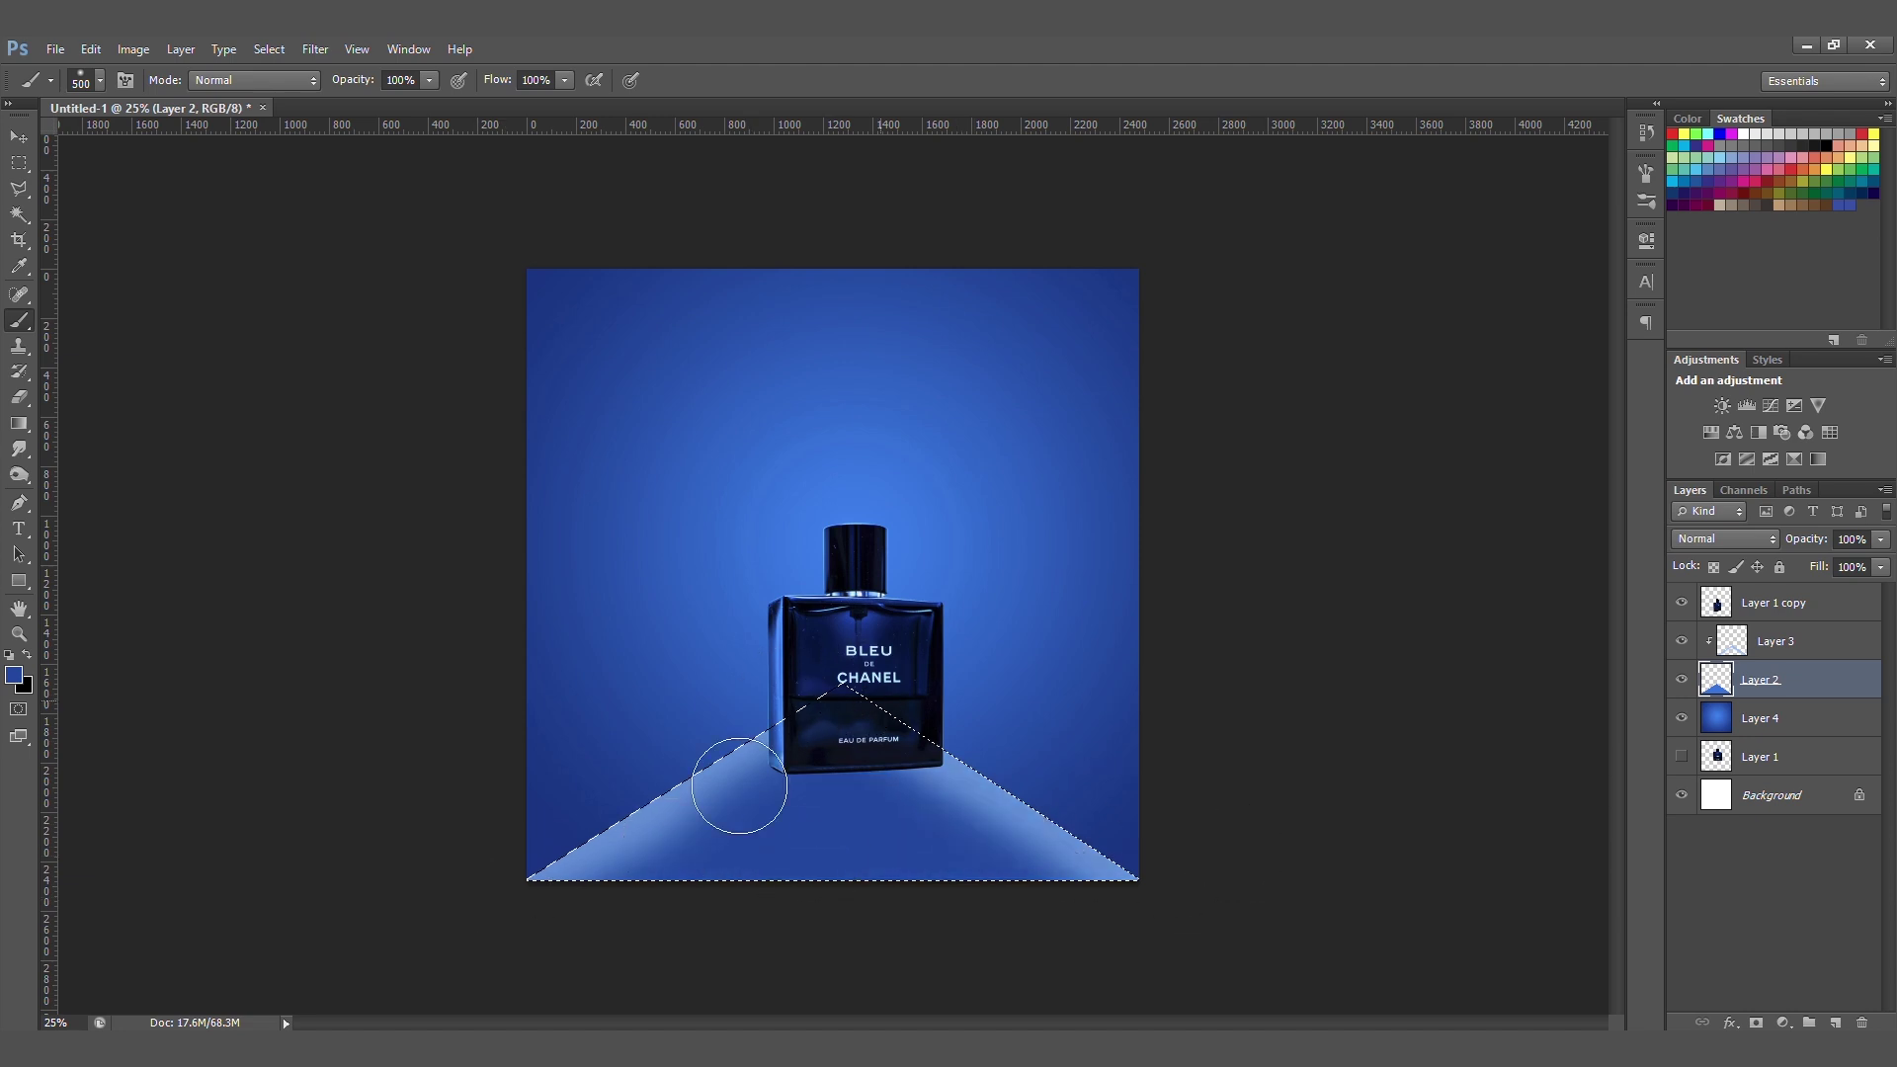
- Deselect the floor and lower the opacity of the highlights on Layer 3 to 34%
key(v)
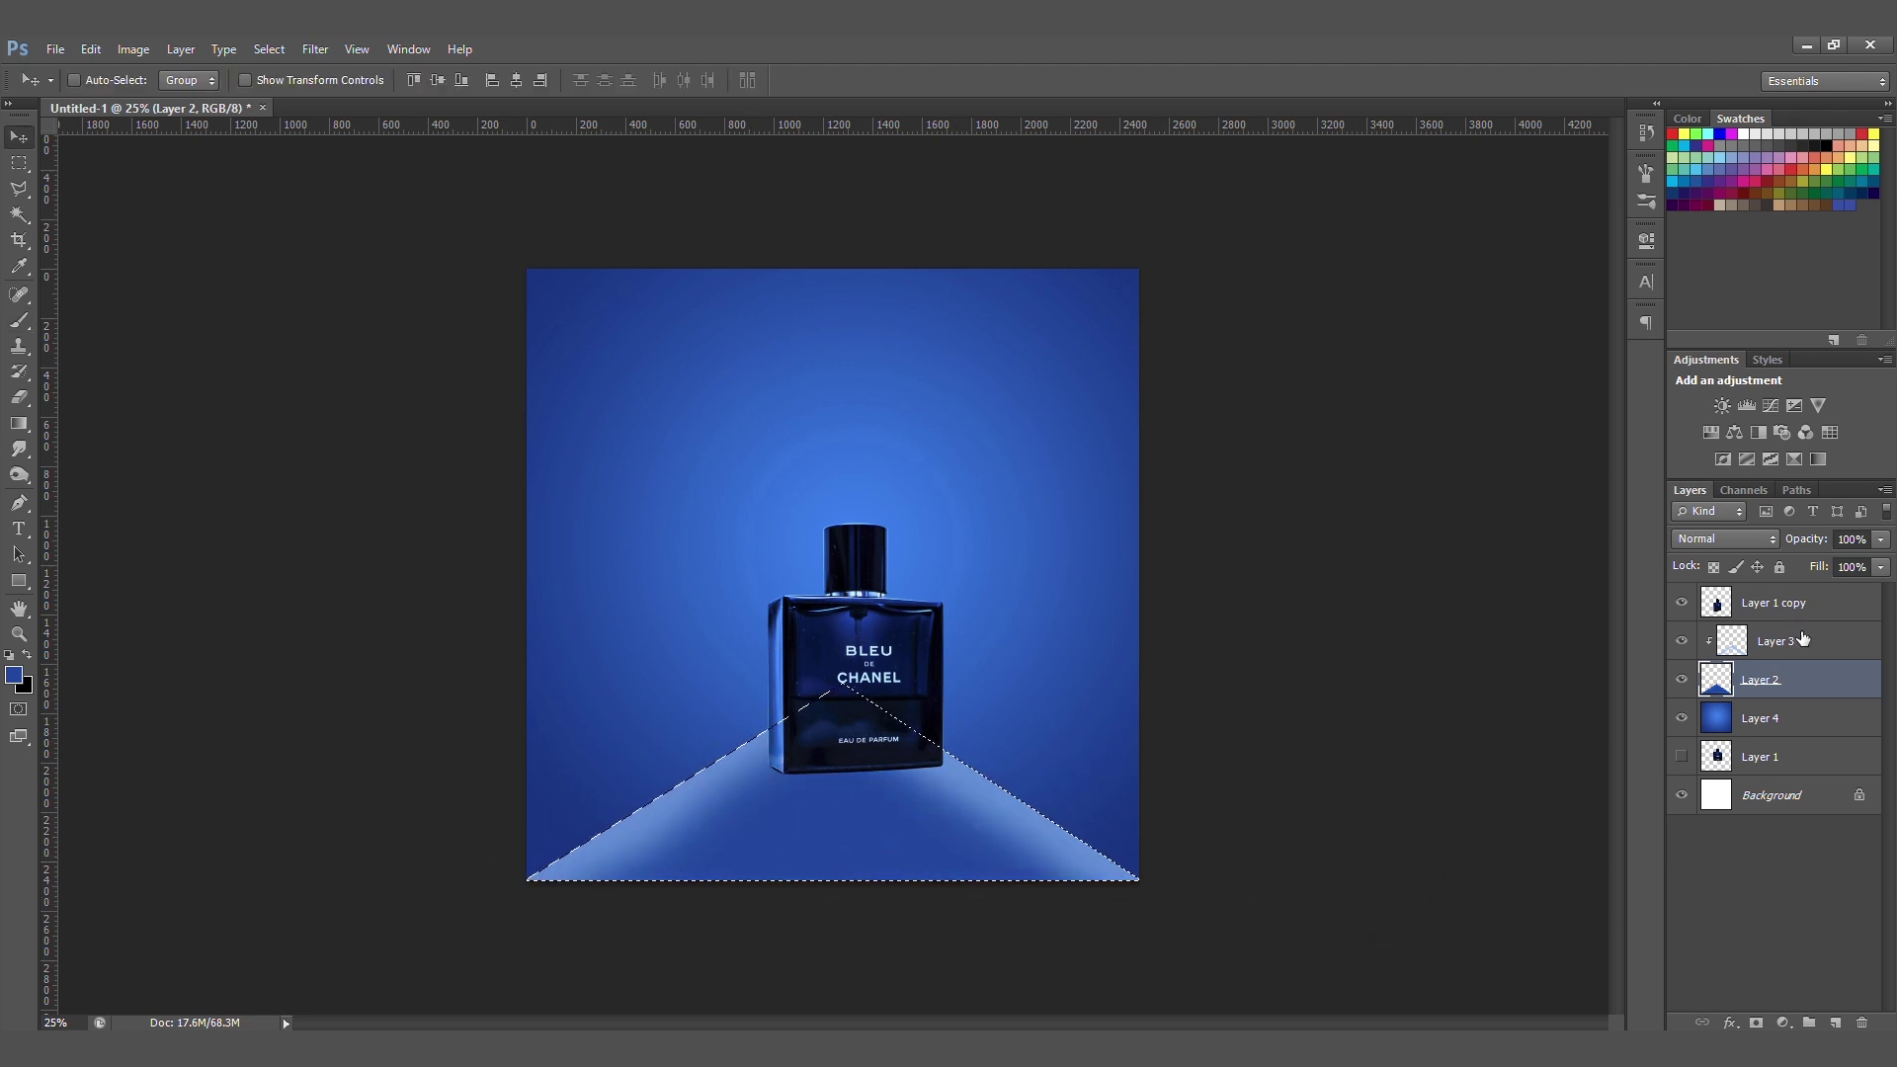
click(1801, 638)
key(w)
click(1252, 782)
drag(1808, 547, 1778, 545)
key(v)
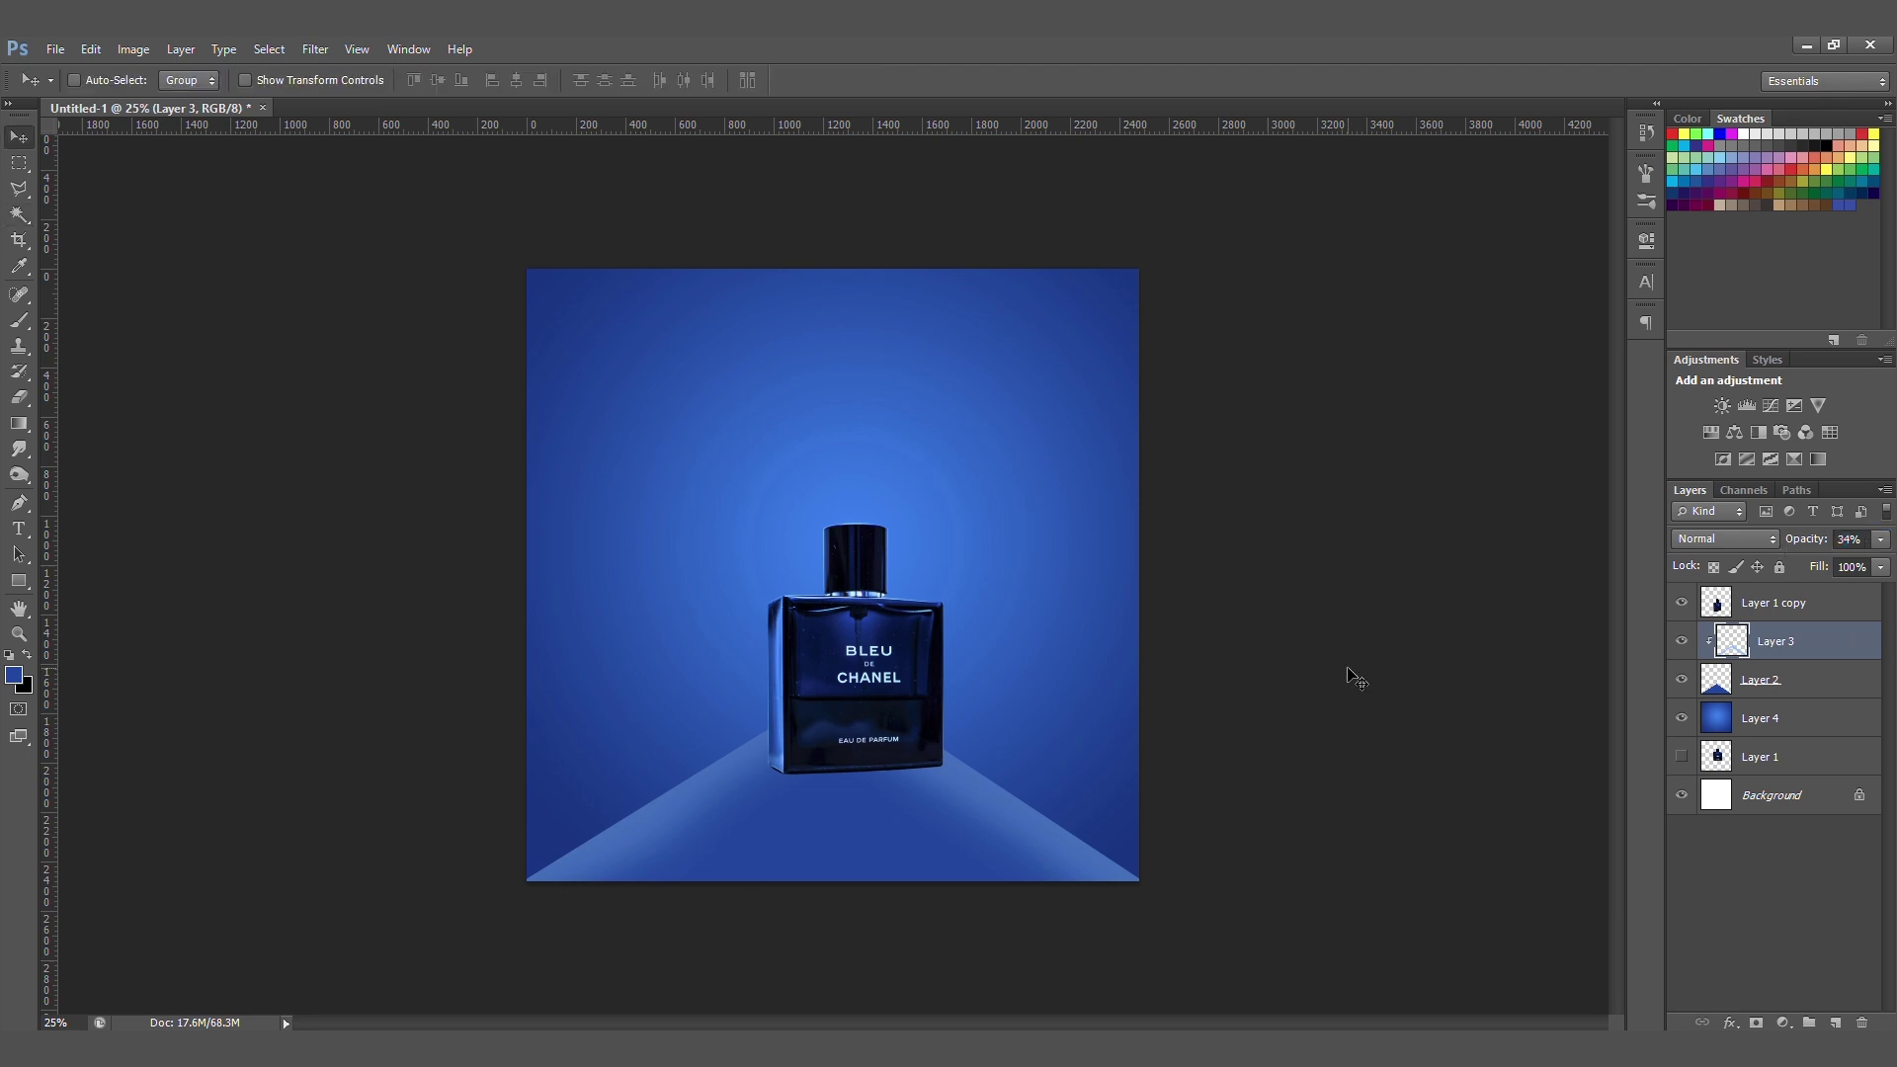
- Duplicate the floor layer, Layer 2, and select the original beneath the copy
click(1803, 683)
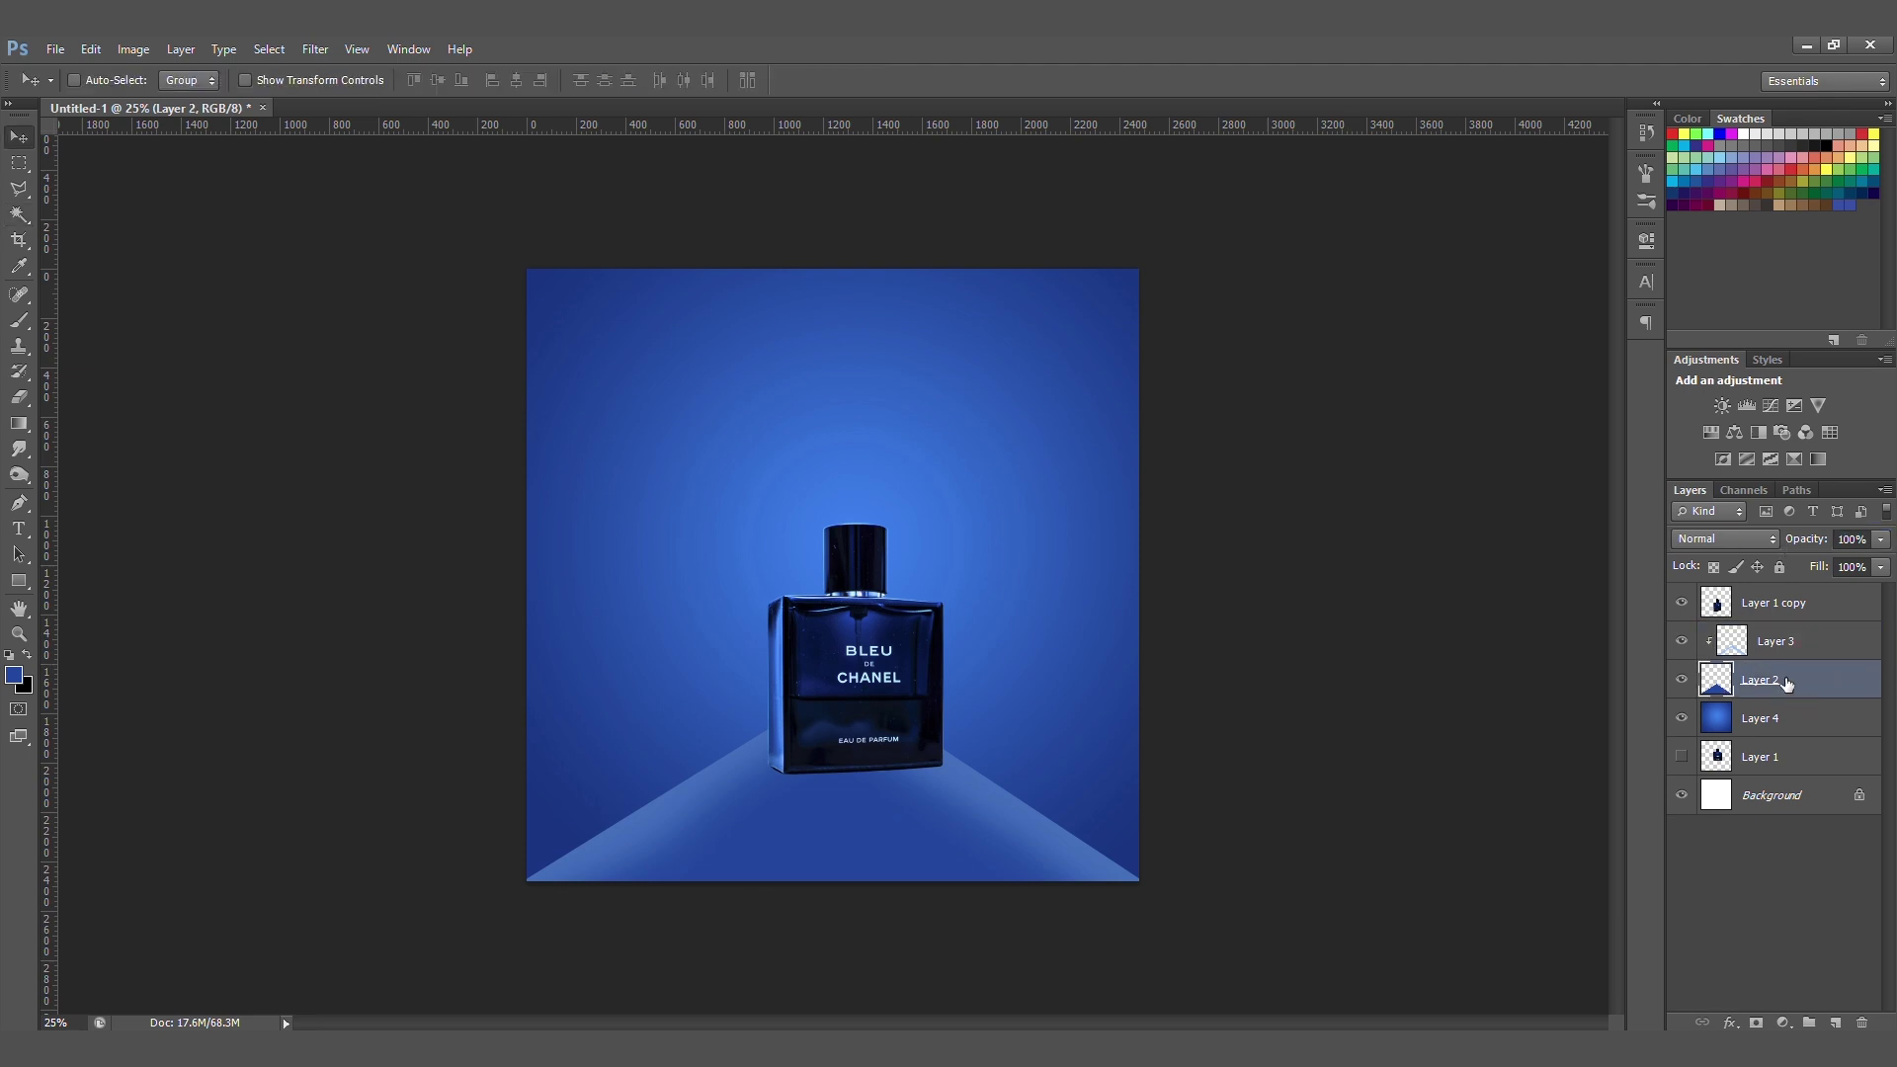
key(ctrl+j)
click(1828, 716)
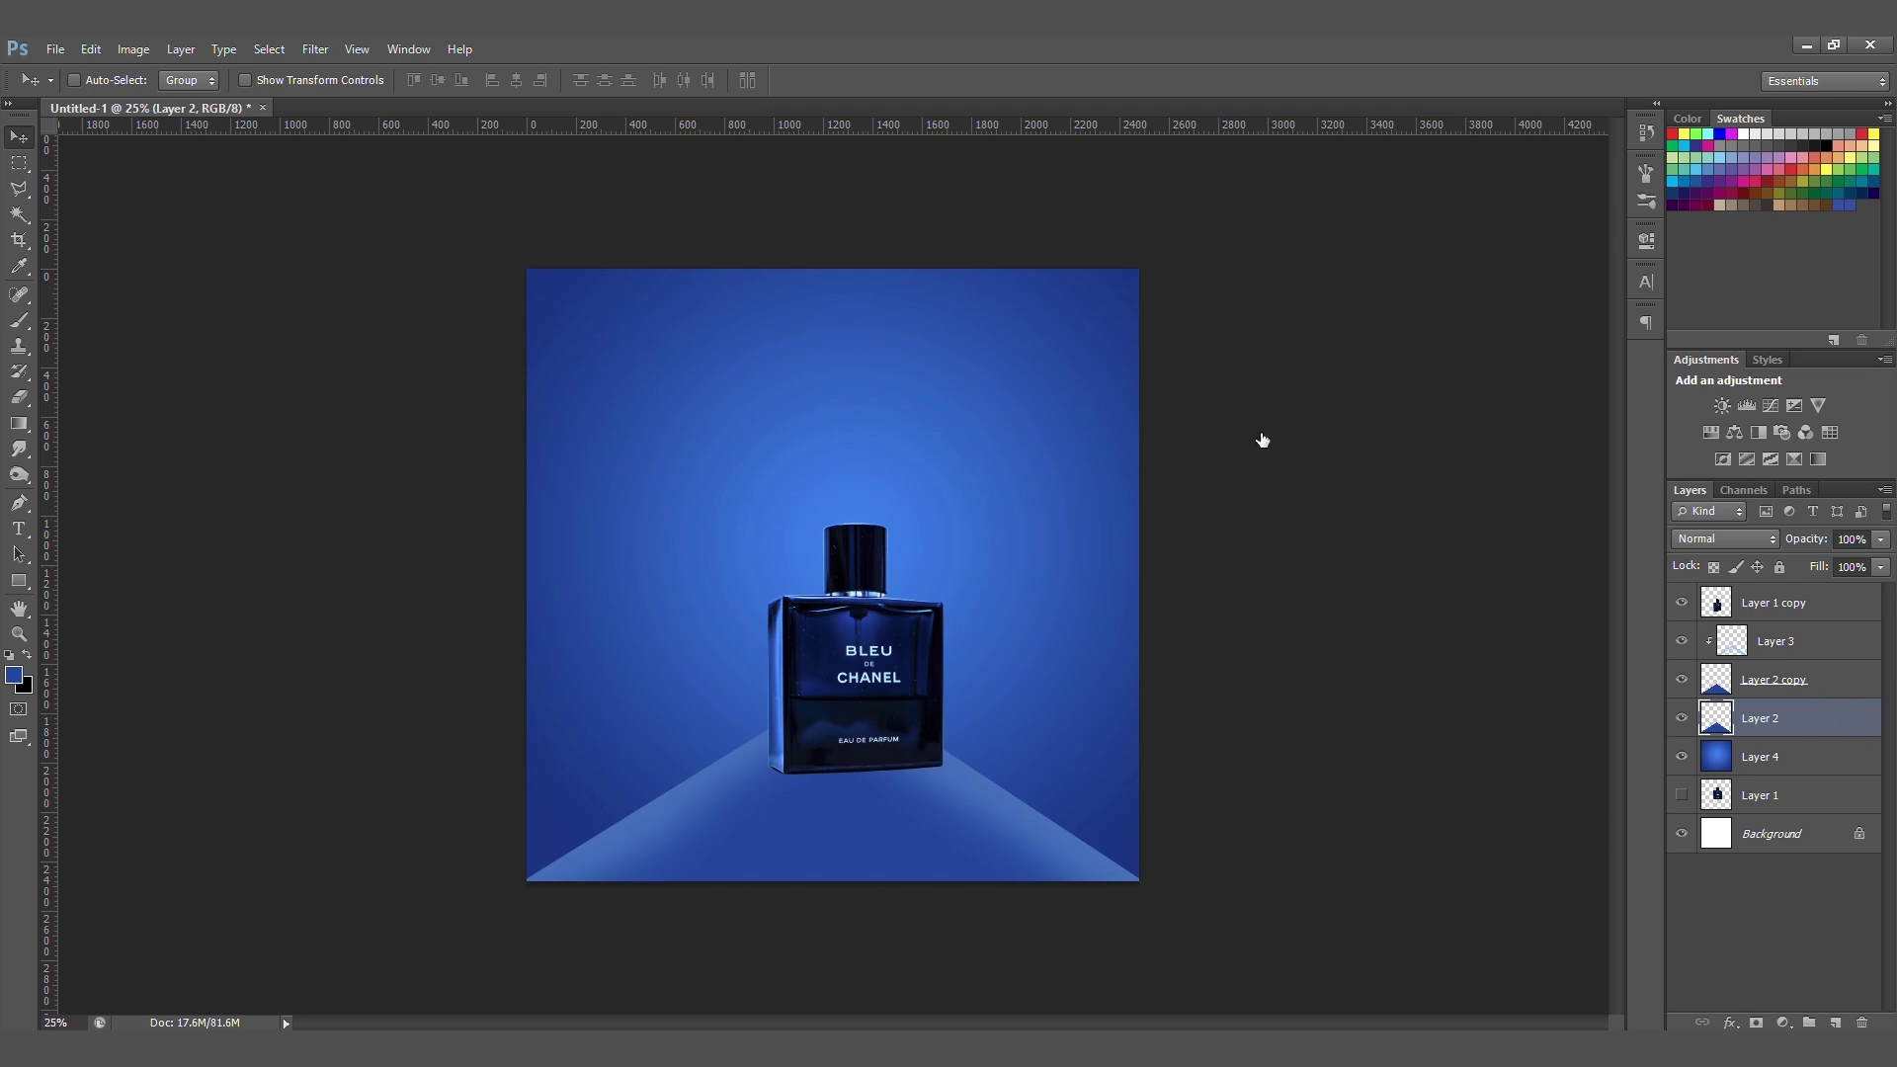
- Add a 4 px outside stroke to Layer 2 in pale blue #abd5ff
click(1314, 302)
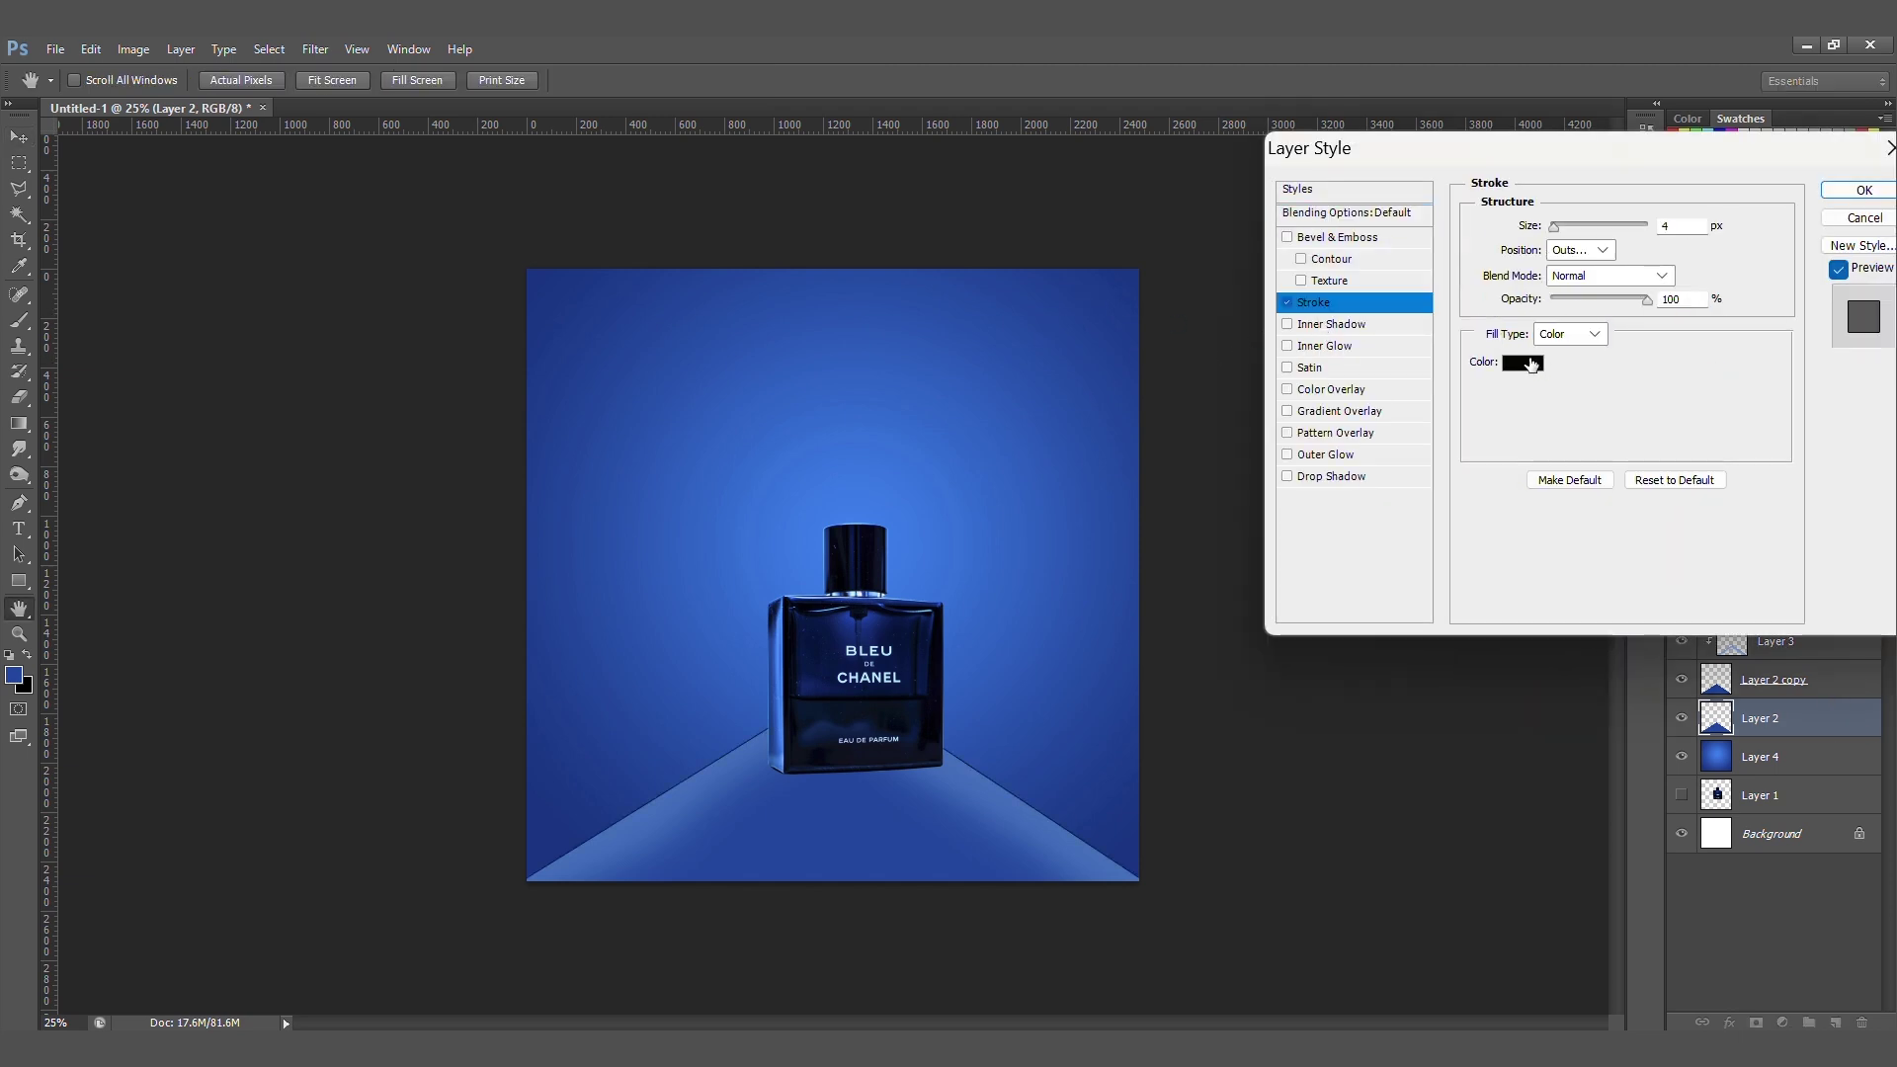
click(1526, 368)
click(966, 782)
click(1306, 256)
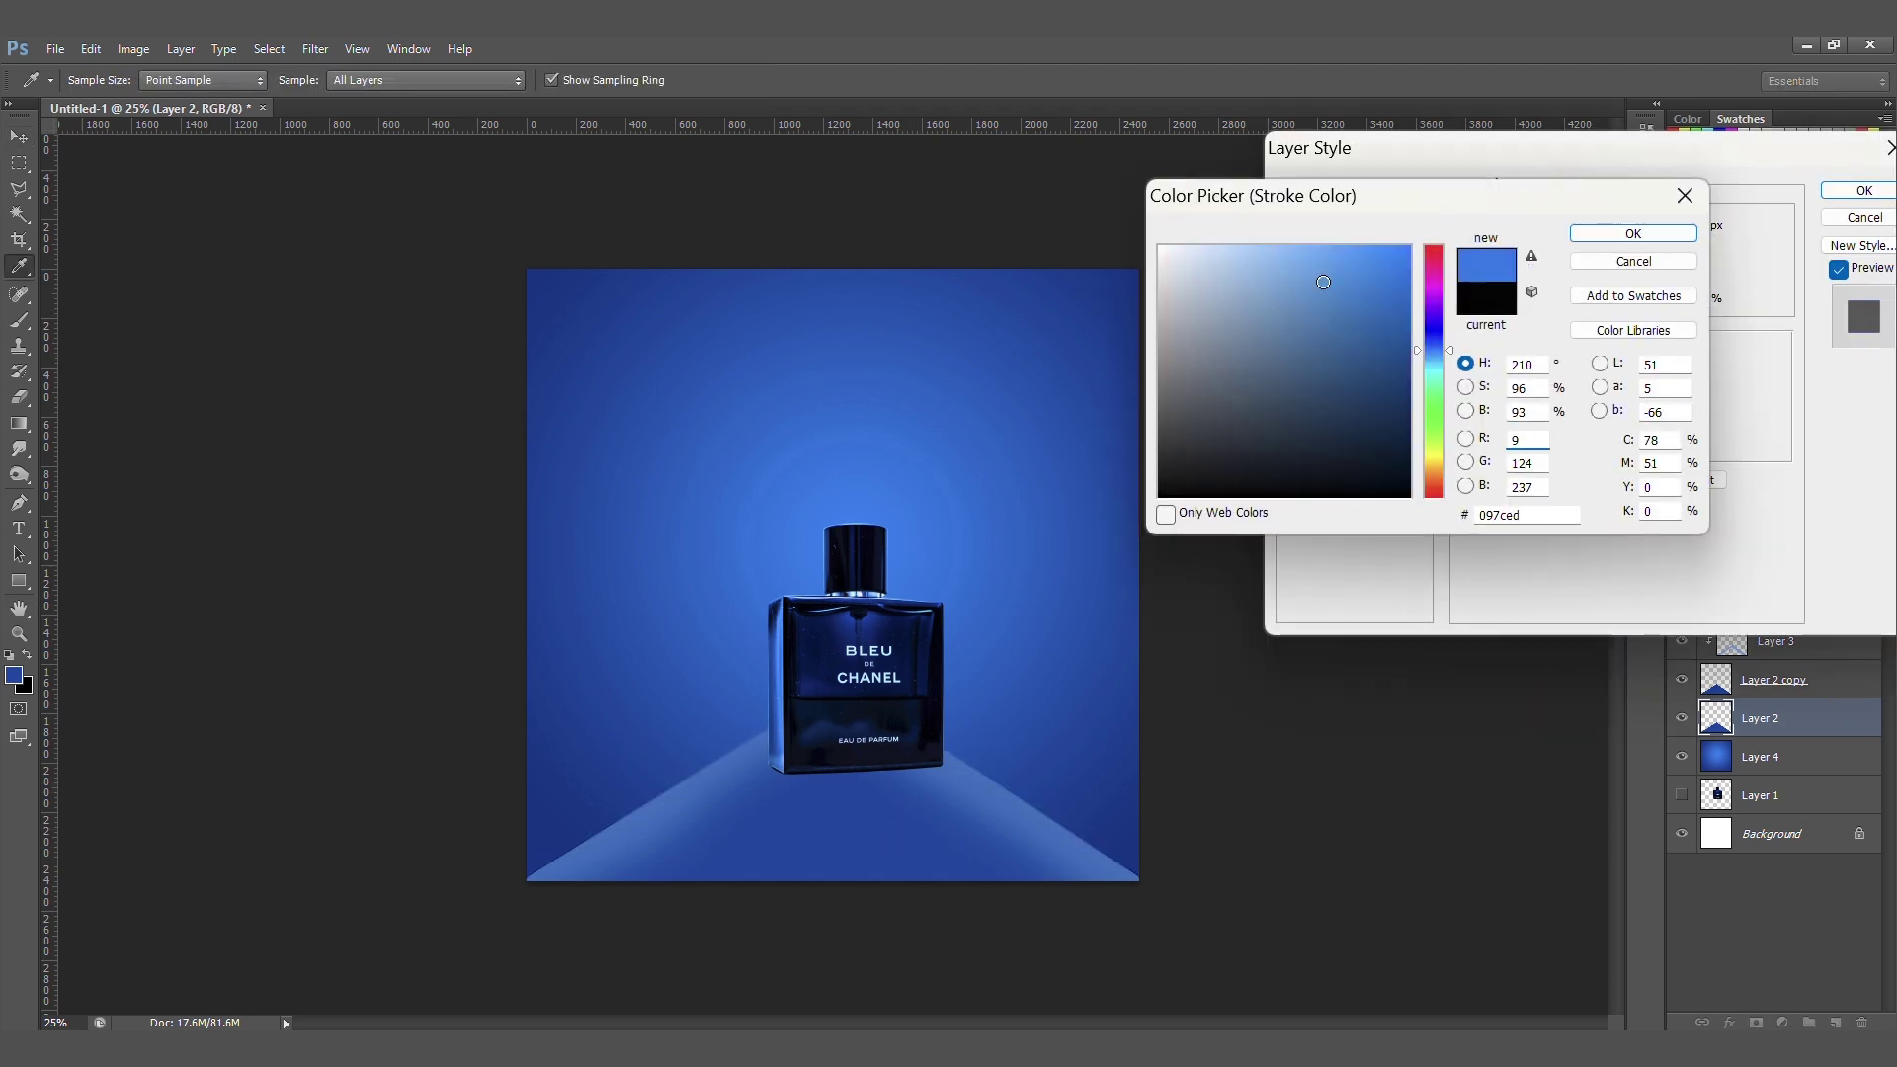
click(1240, 254)
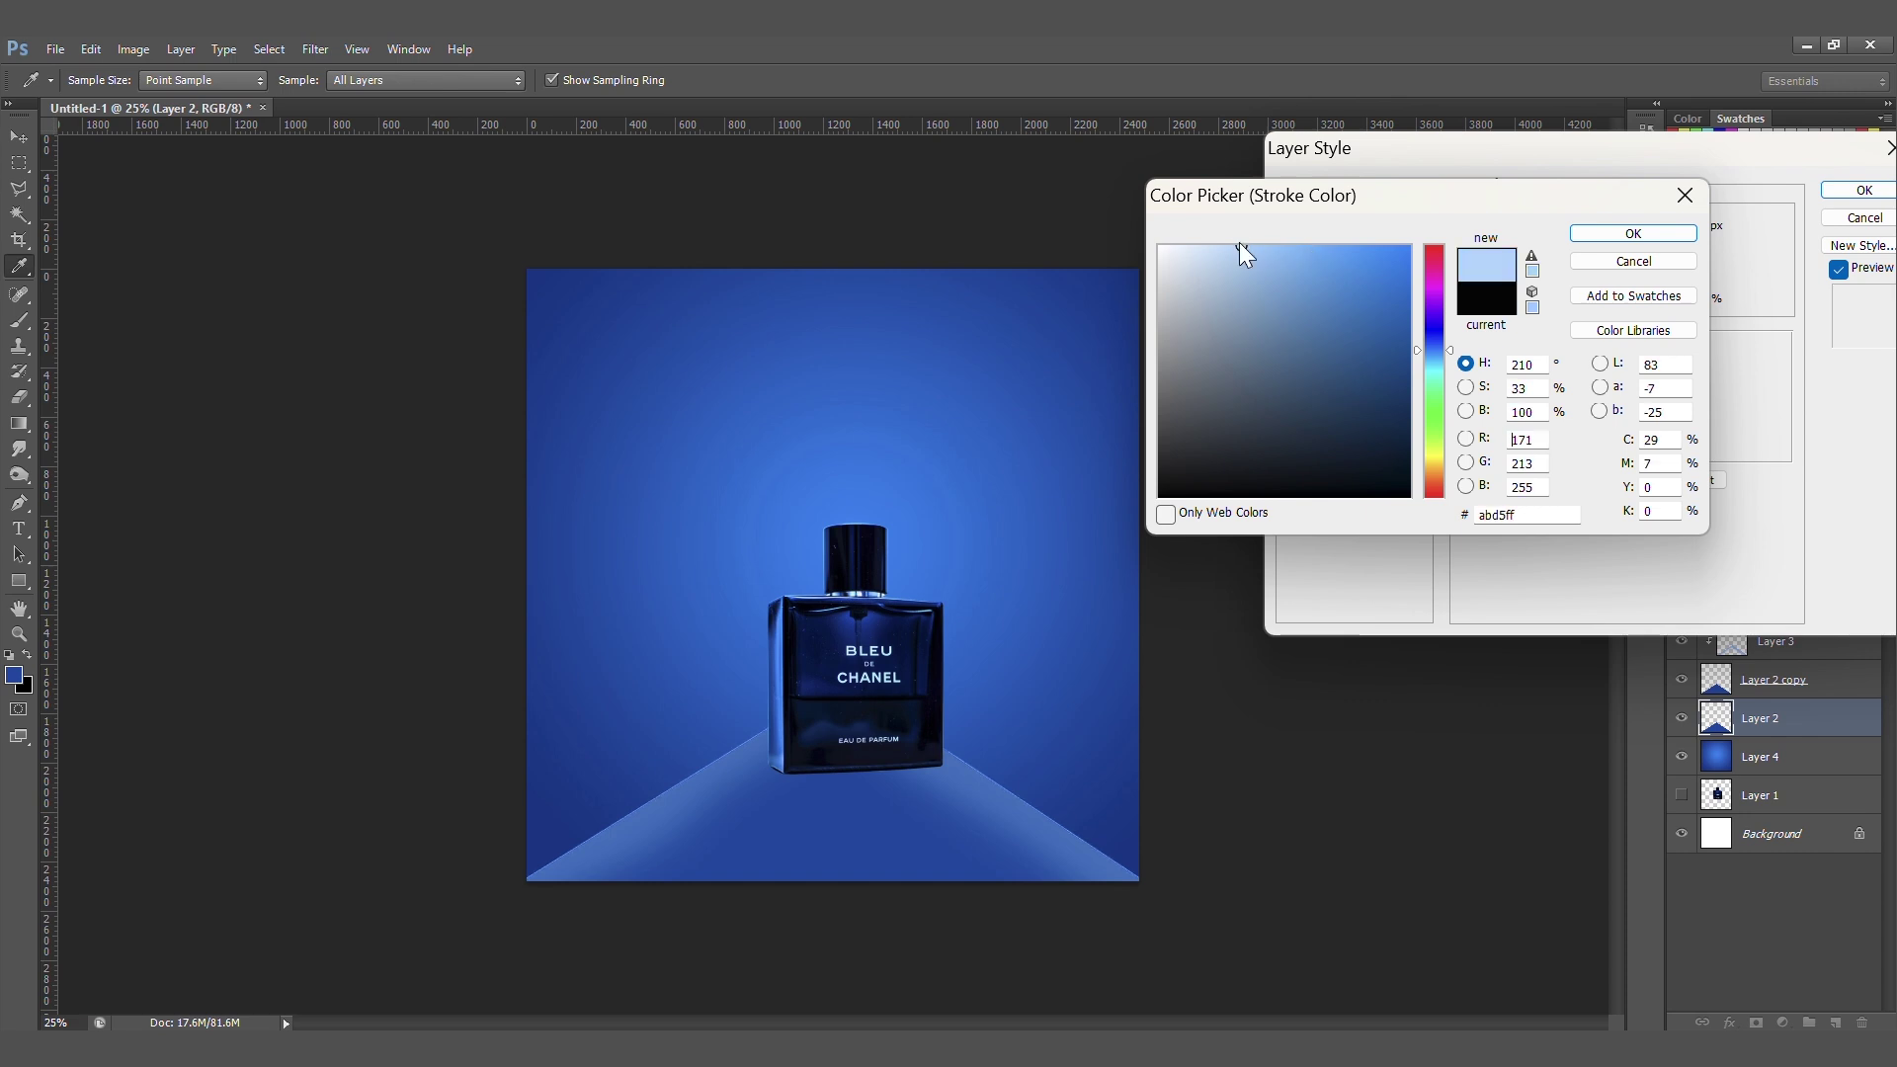
click(1633, 233)
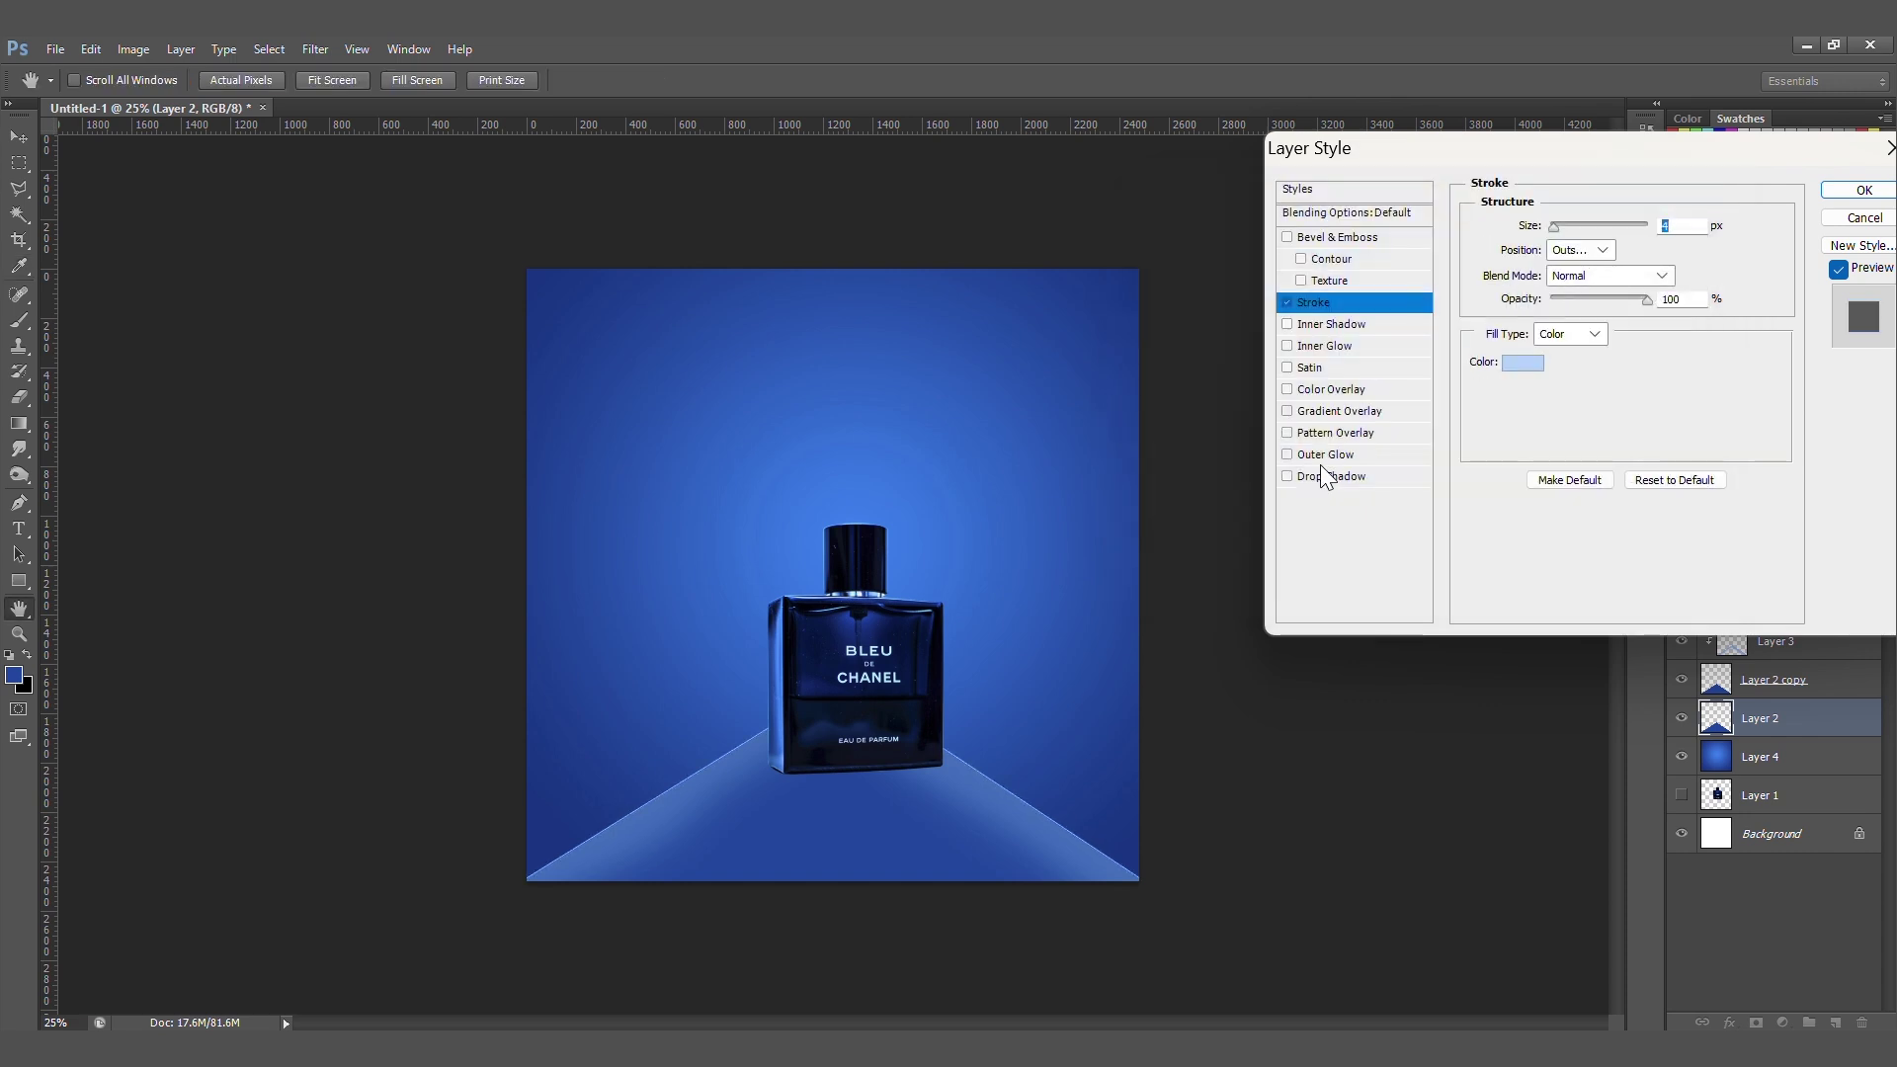
- Add an outer glow to Layer 2 in light blue #99ccfe, with a size of 59 px and reduced opacity, and apply the style
click(1324, 455)
click(1526, 301)
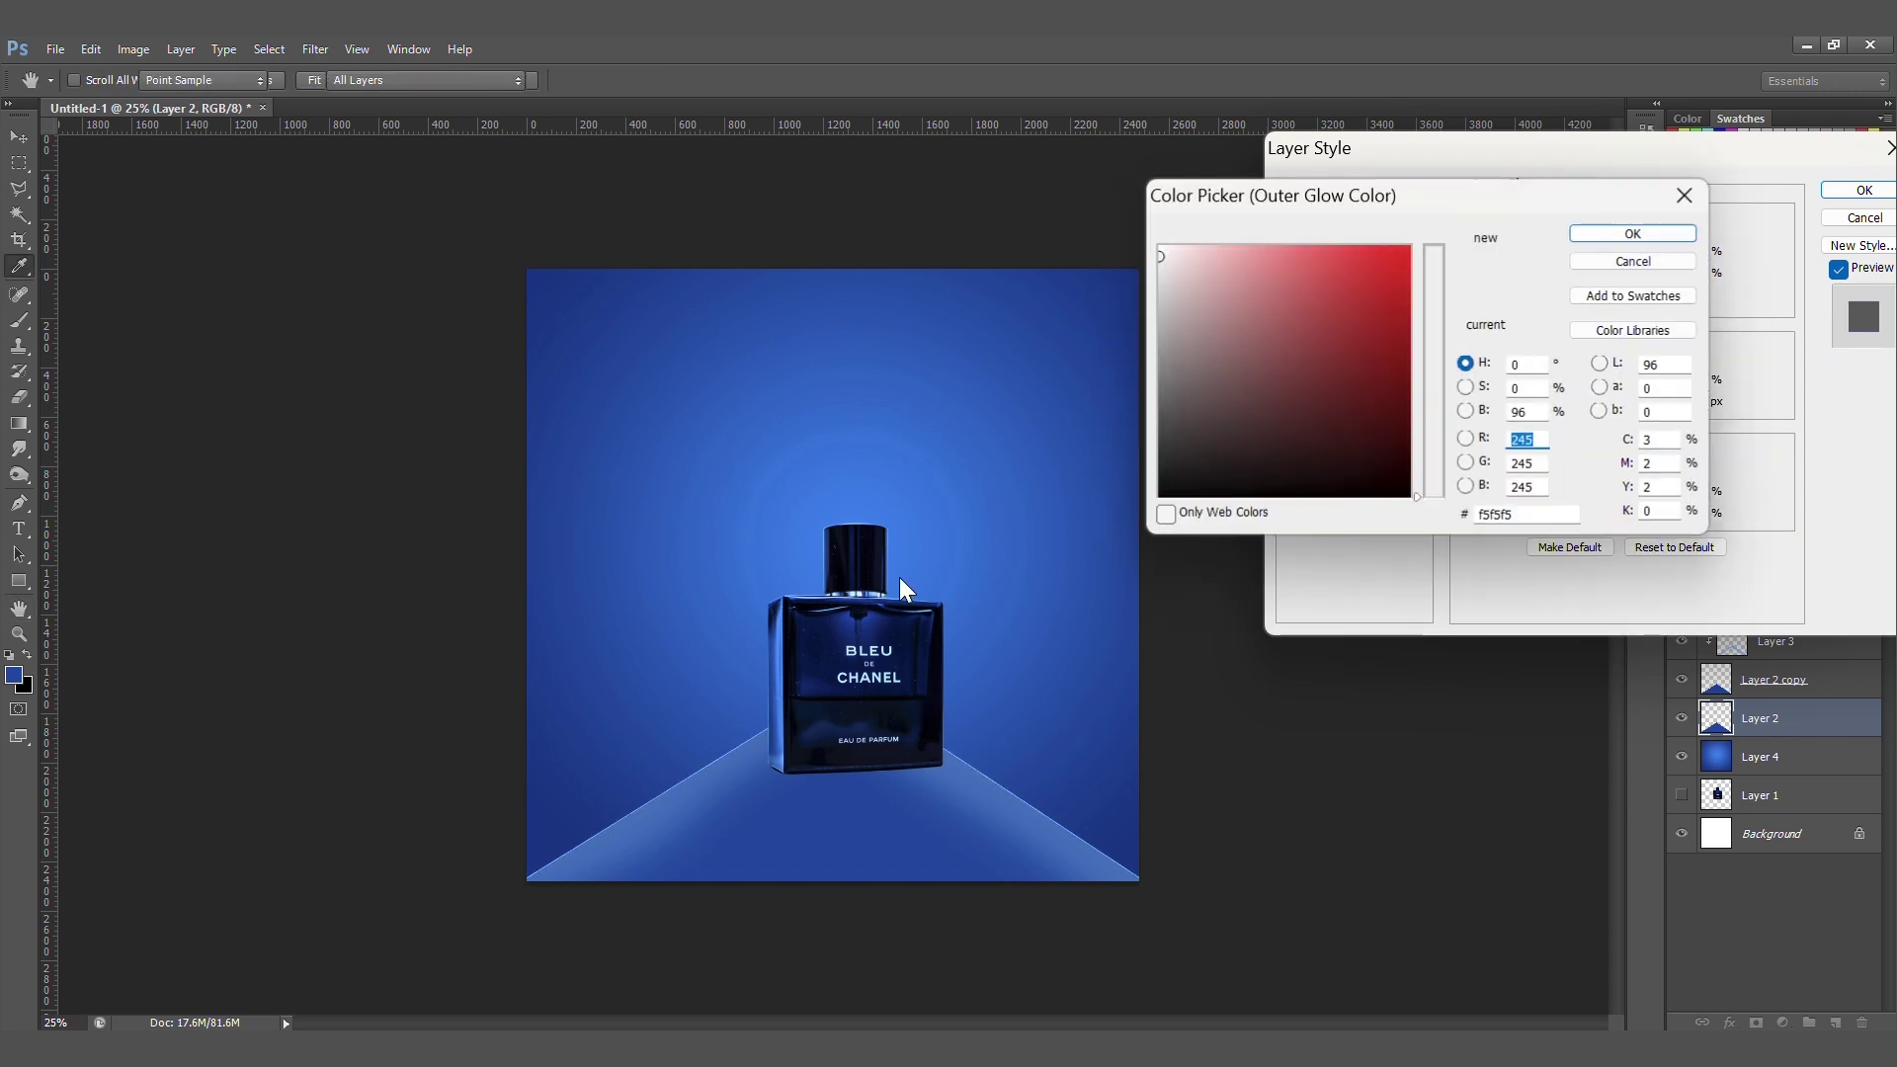
click(898, 586)
drag(1313, 278, 1216, 251)
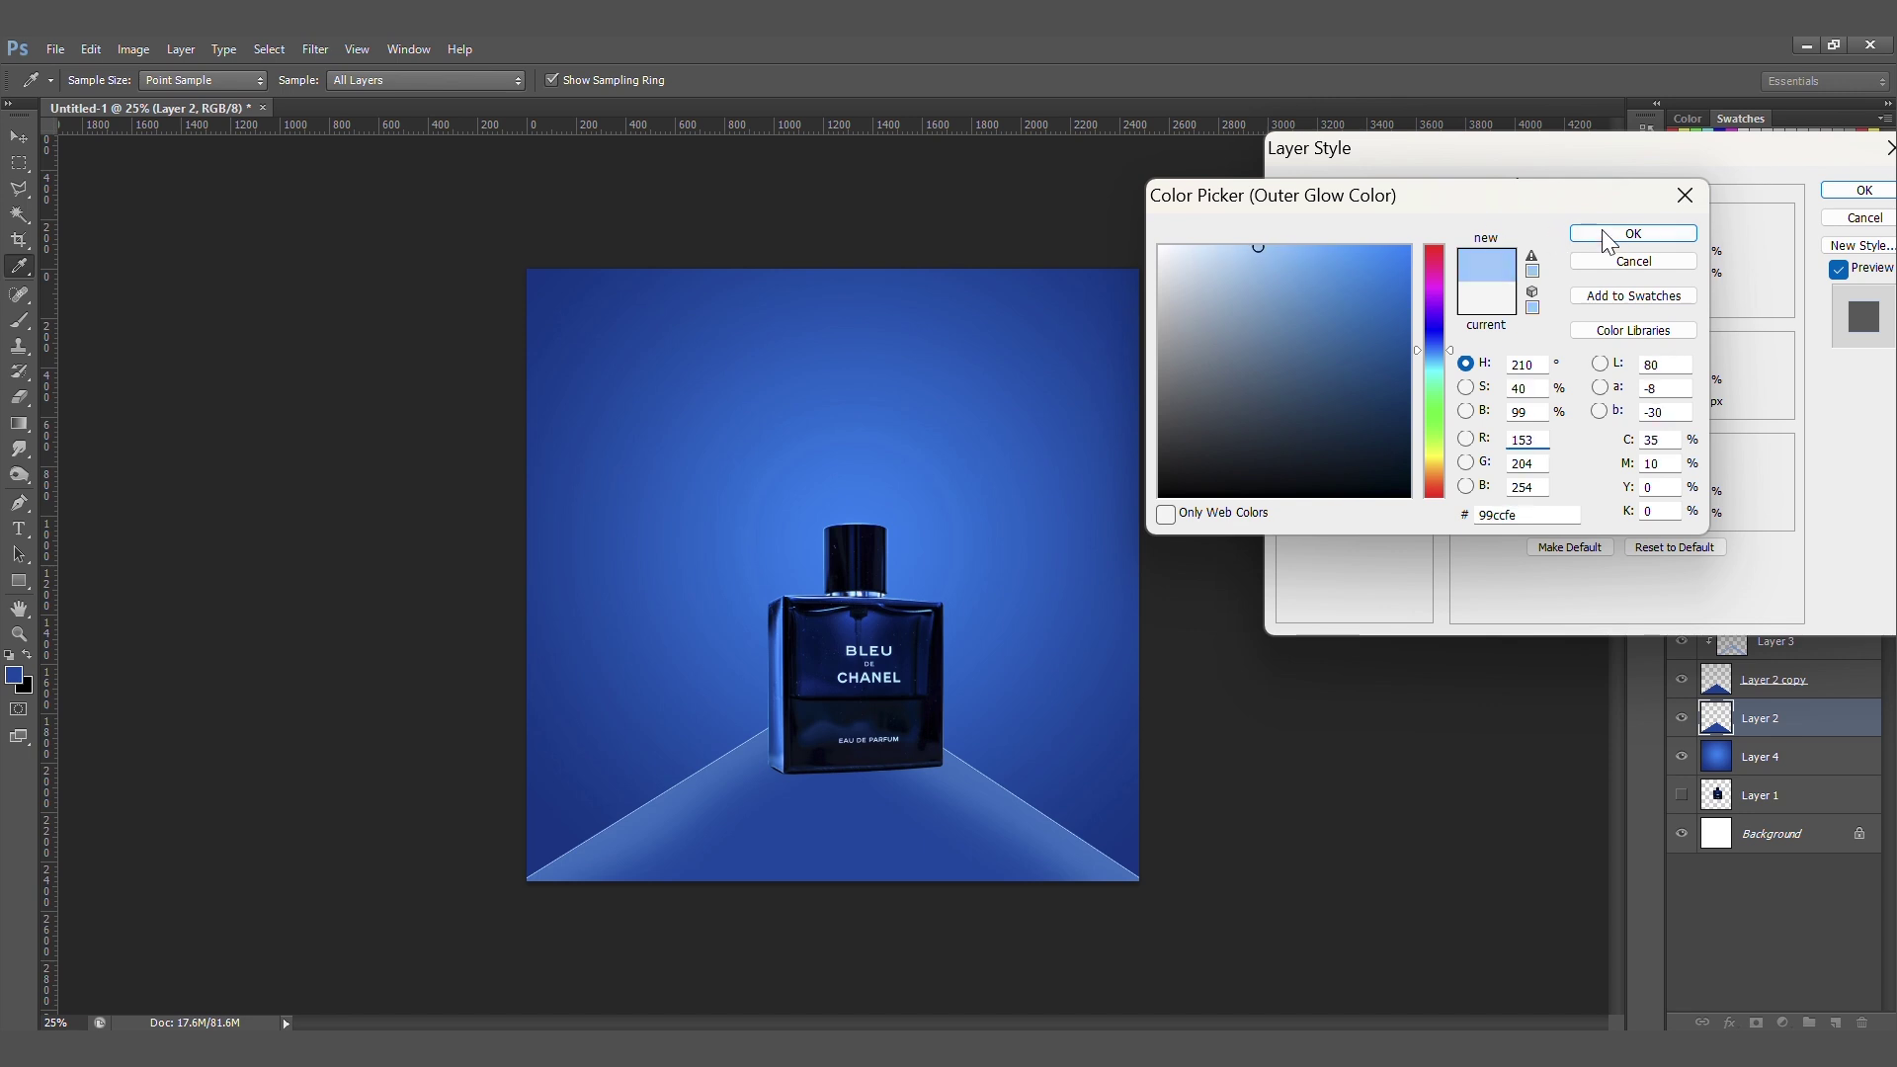
click(1632, 233)
drag(1565, 400, 1579, 399)
drag(1622, 253, 1594, 255)
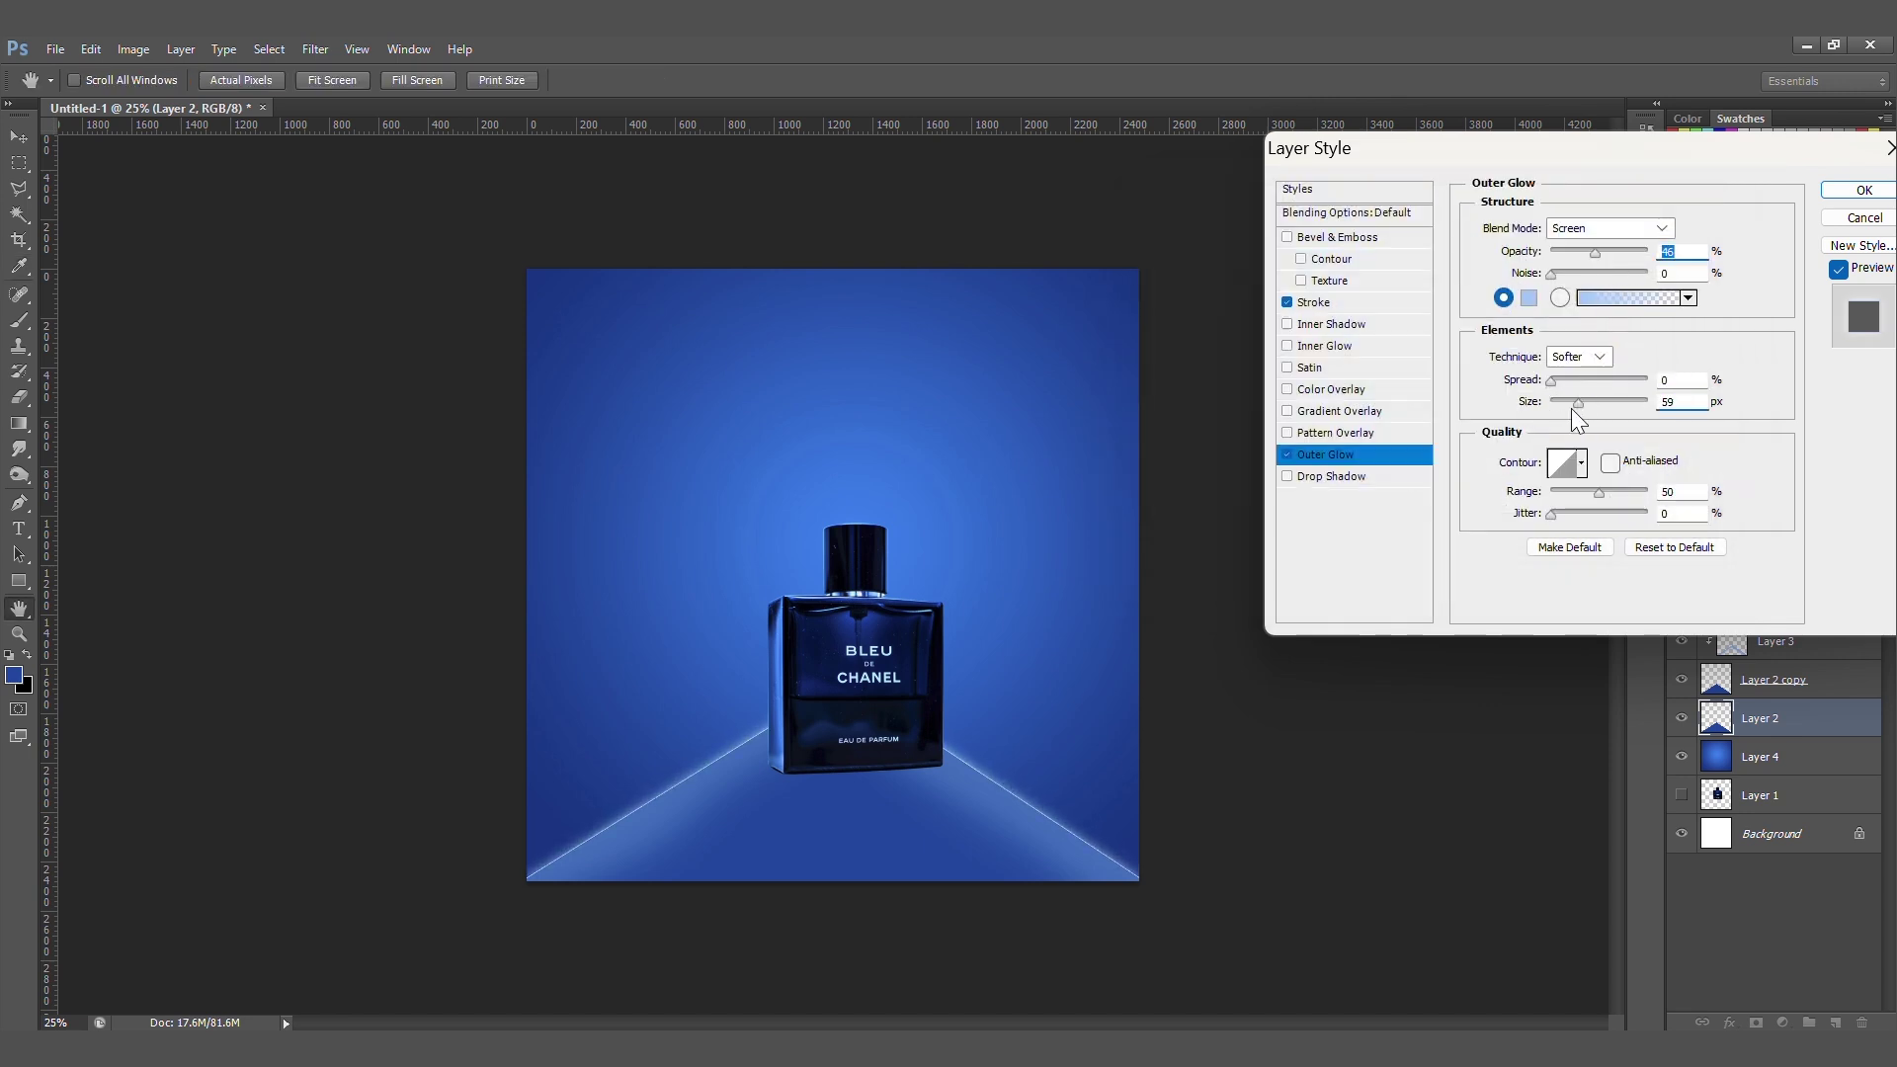
click(1864, 191)
key(v)
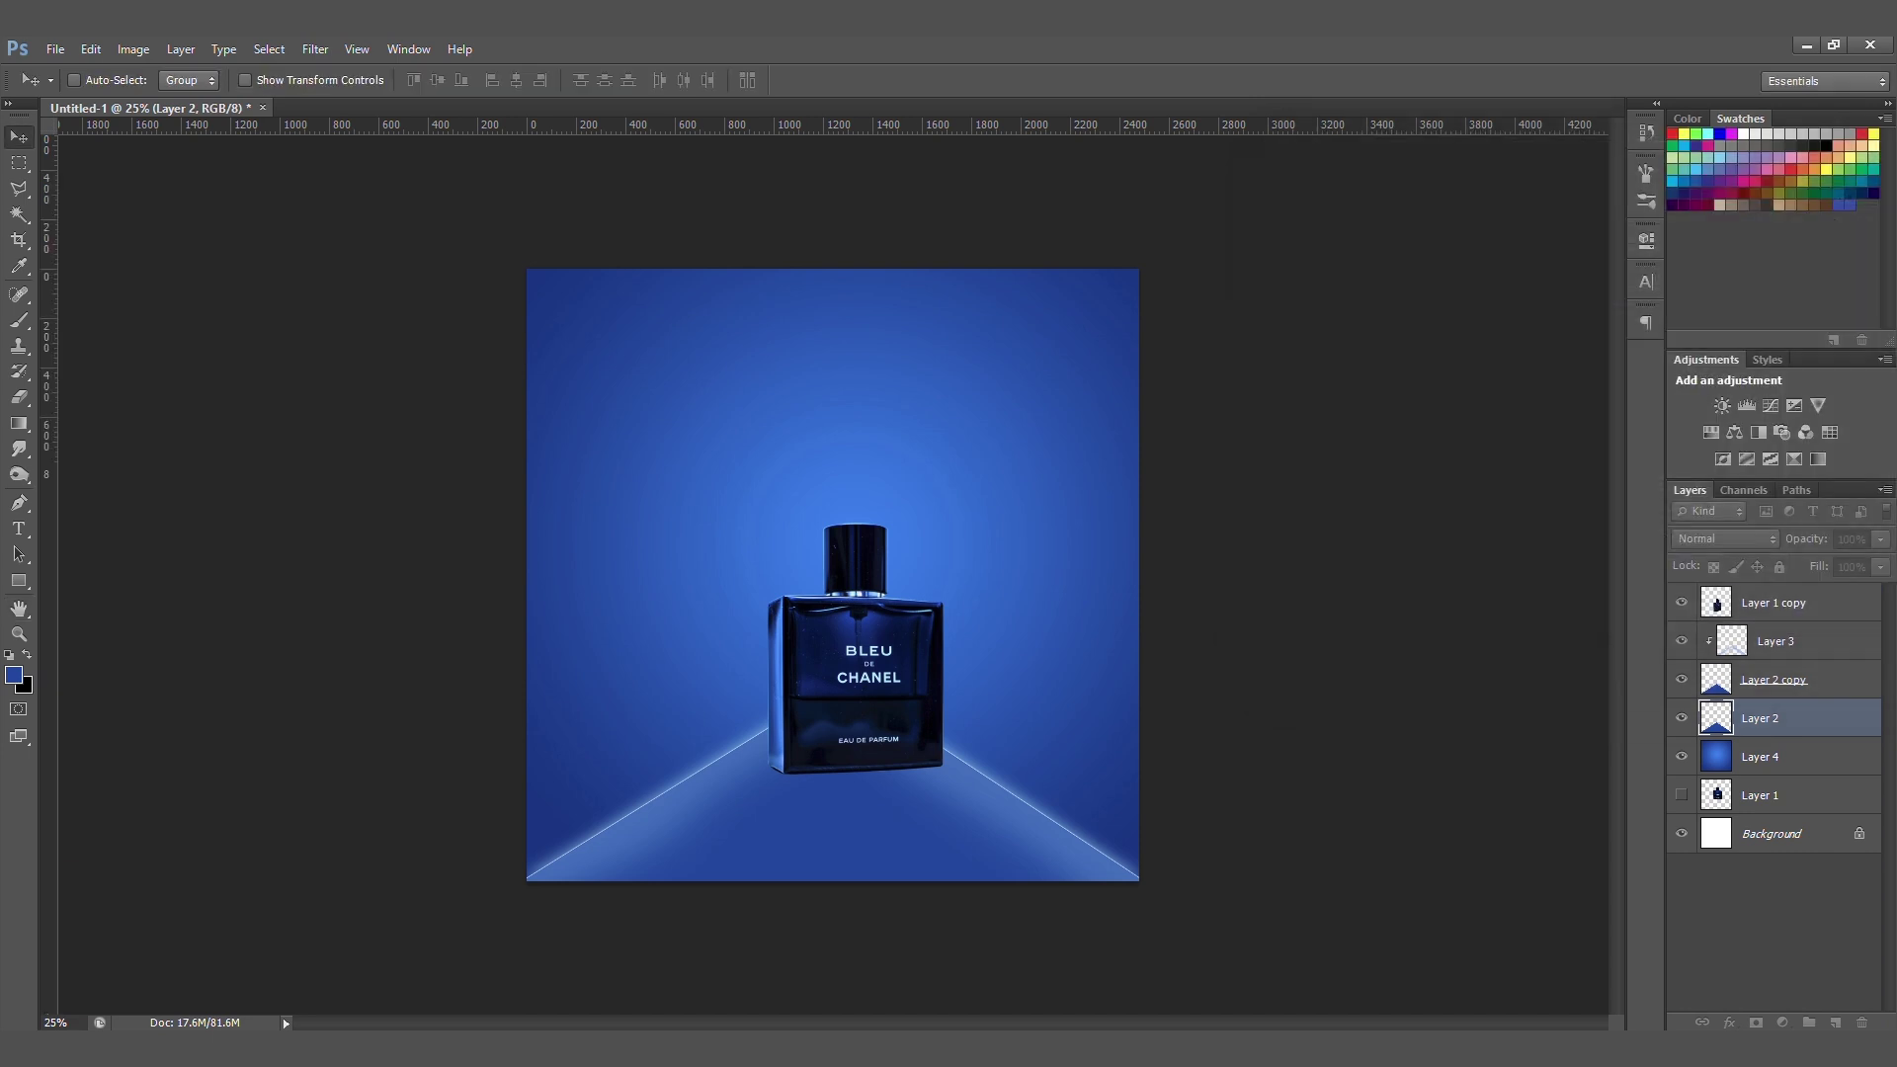
- Add a layer mask to Layer 2 and paint black with a 500 px brush over the floor's two lower corners
click(1757, 1023)
key(b)
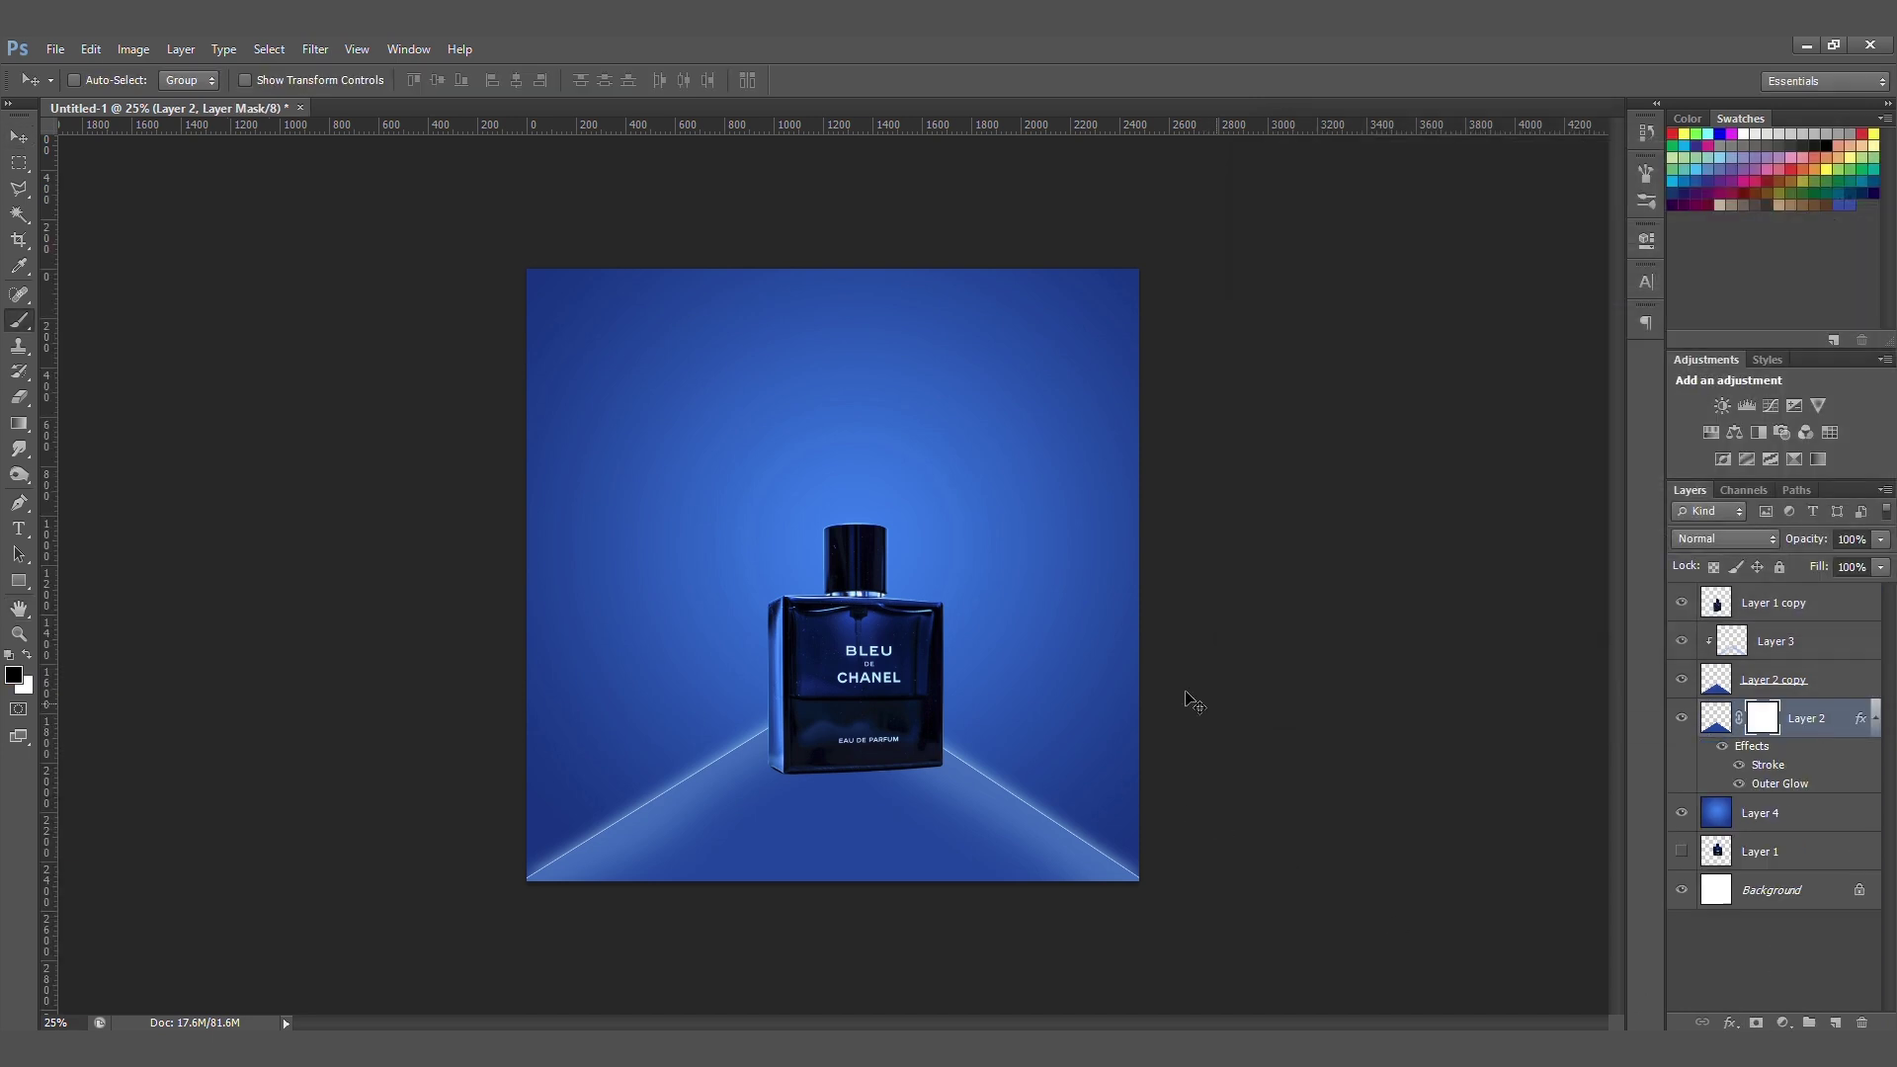
right_click(968, 702)
double_click(1183, 928)
drag(1151, 896, 1190, 910)
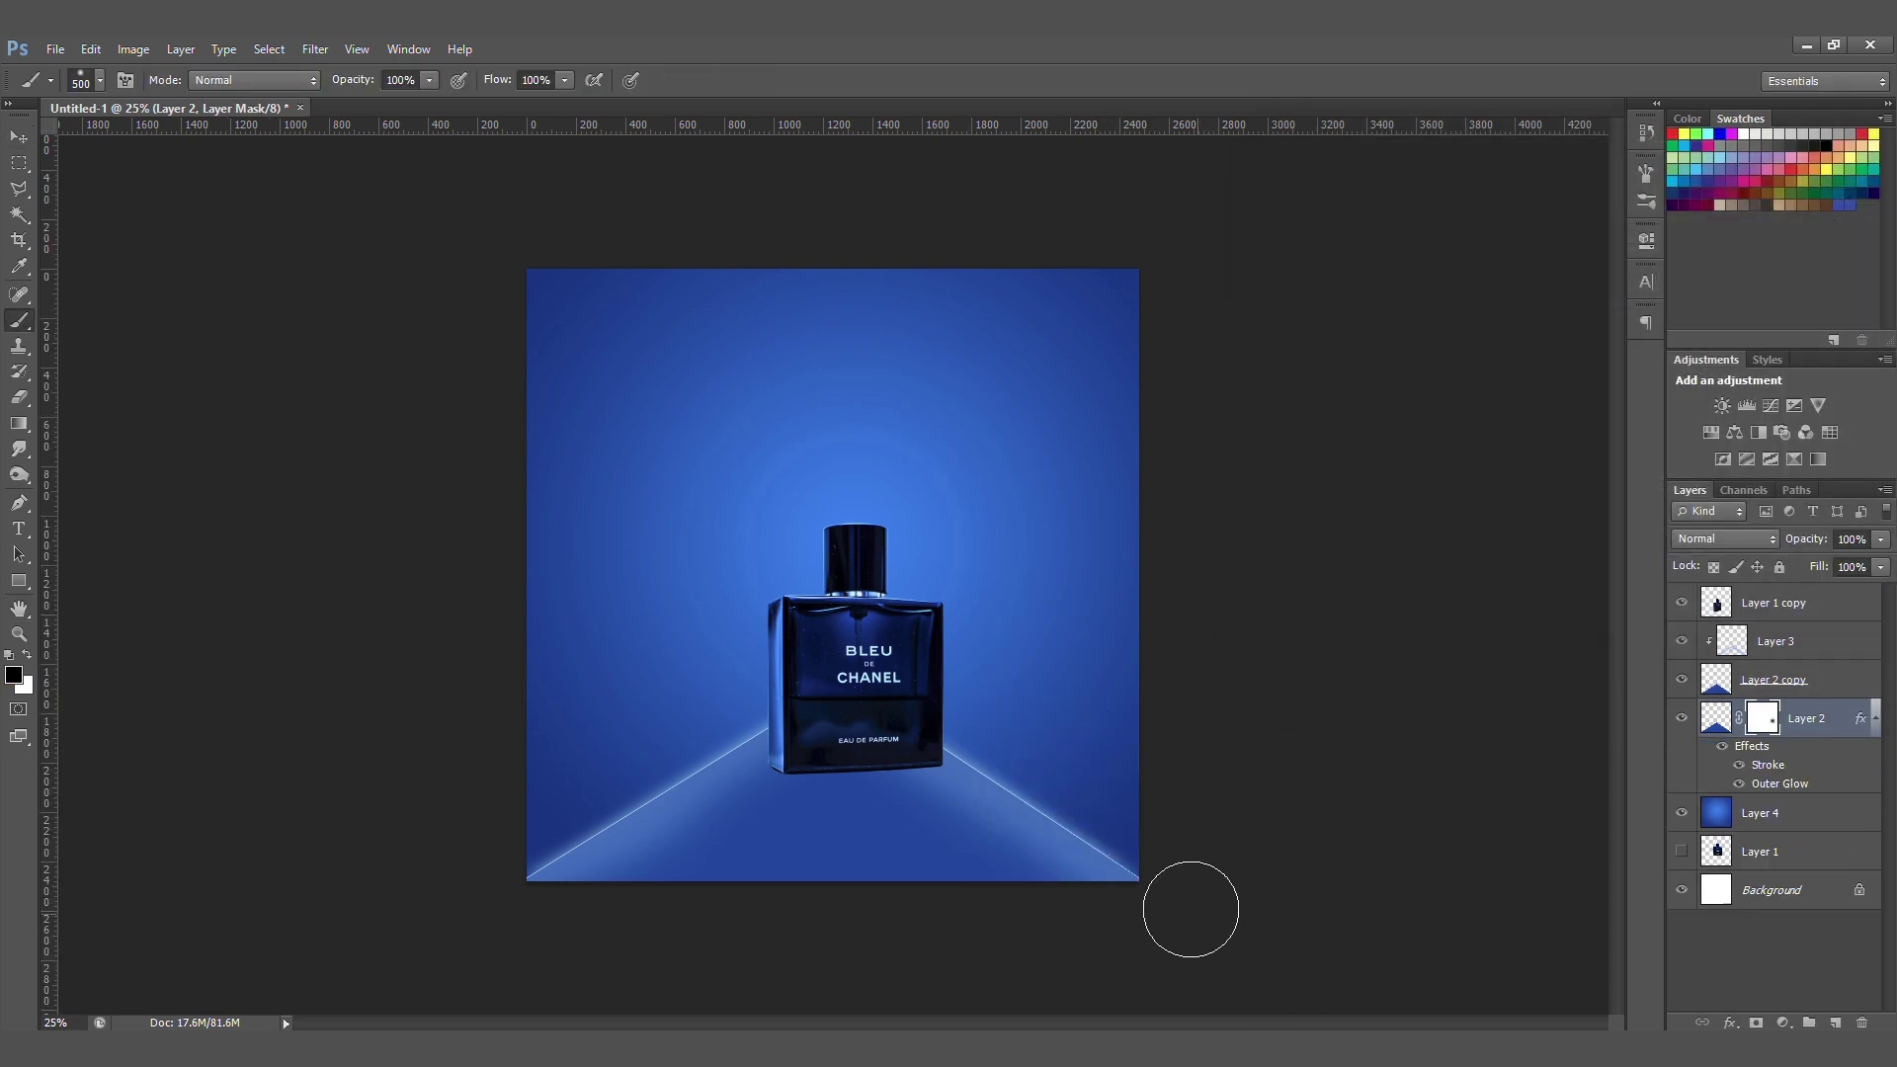
drag(553, 902, 436, 935)
key(w)
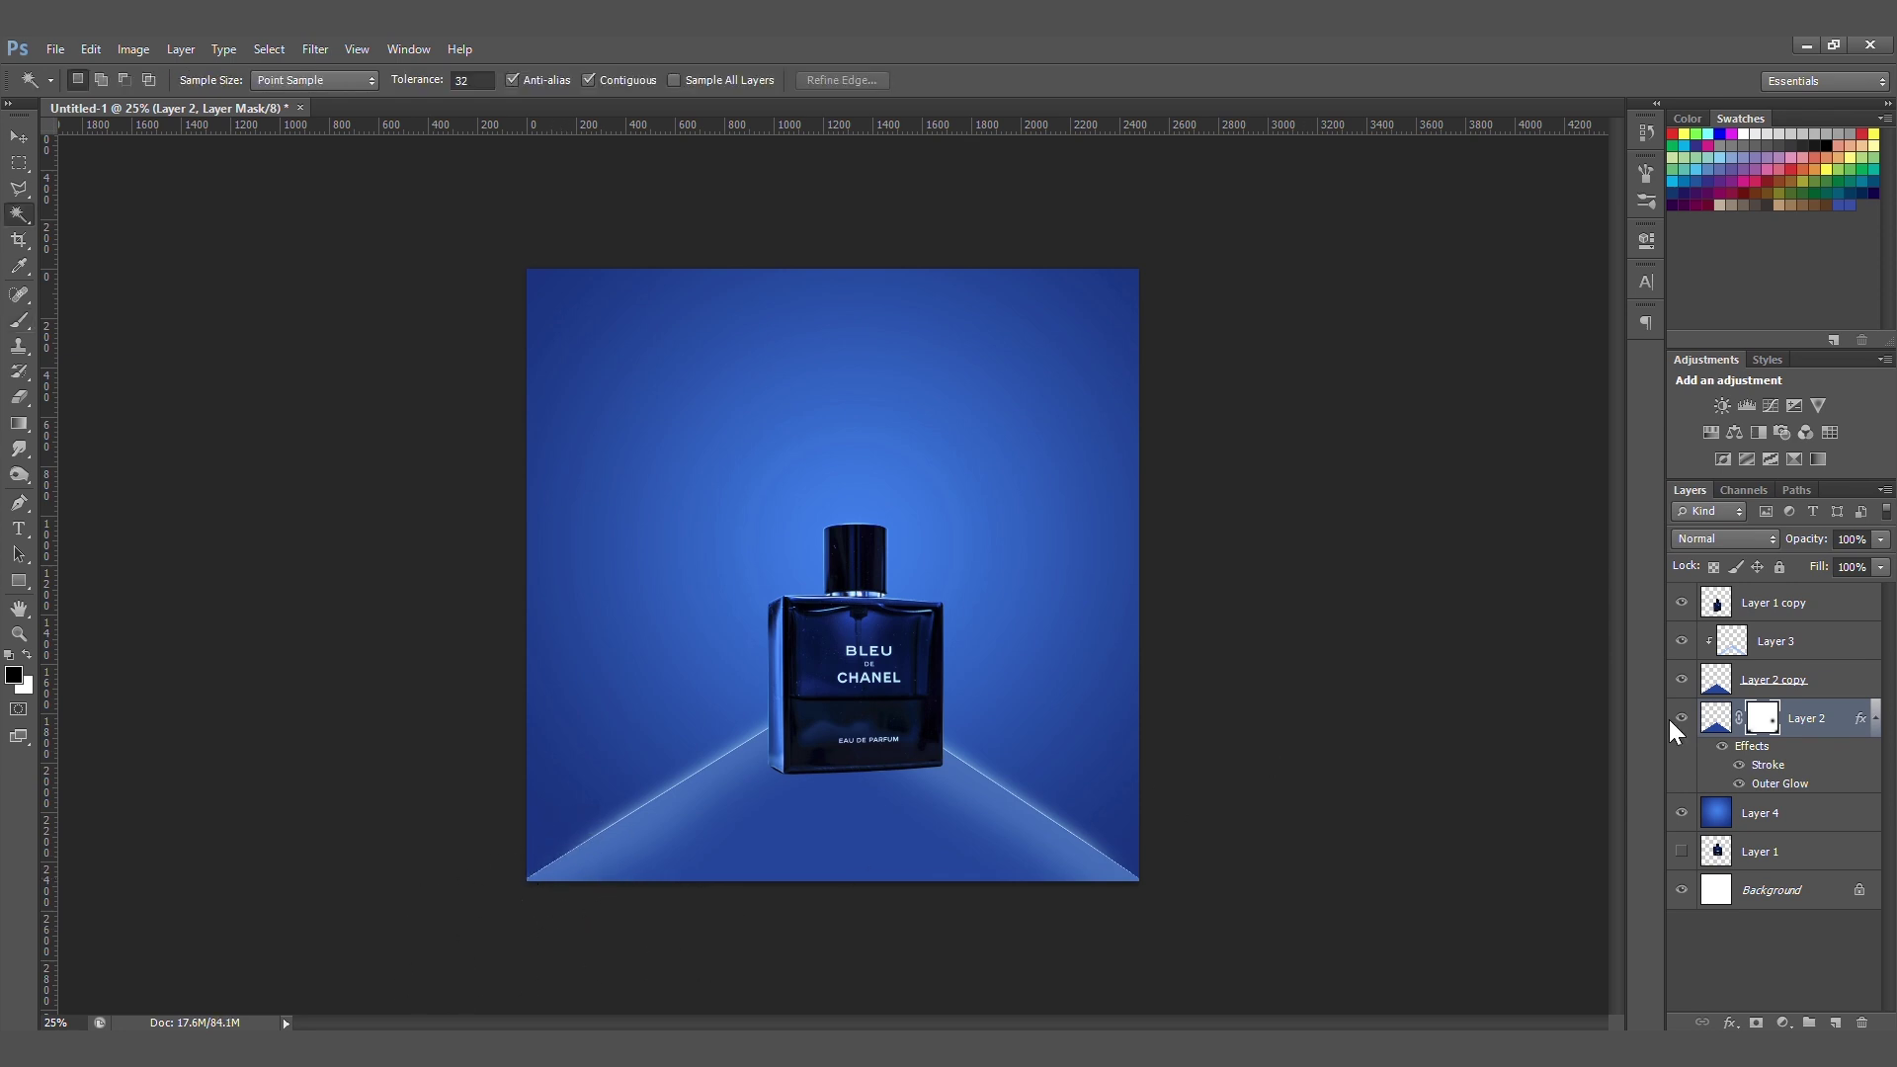
- Create a new layer and place it between Layer 2 and the gradient layer, Layer 4
click(1765, 620)
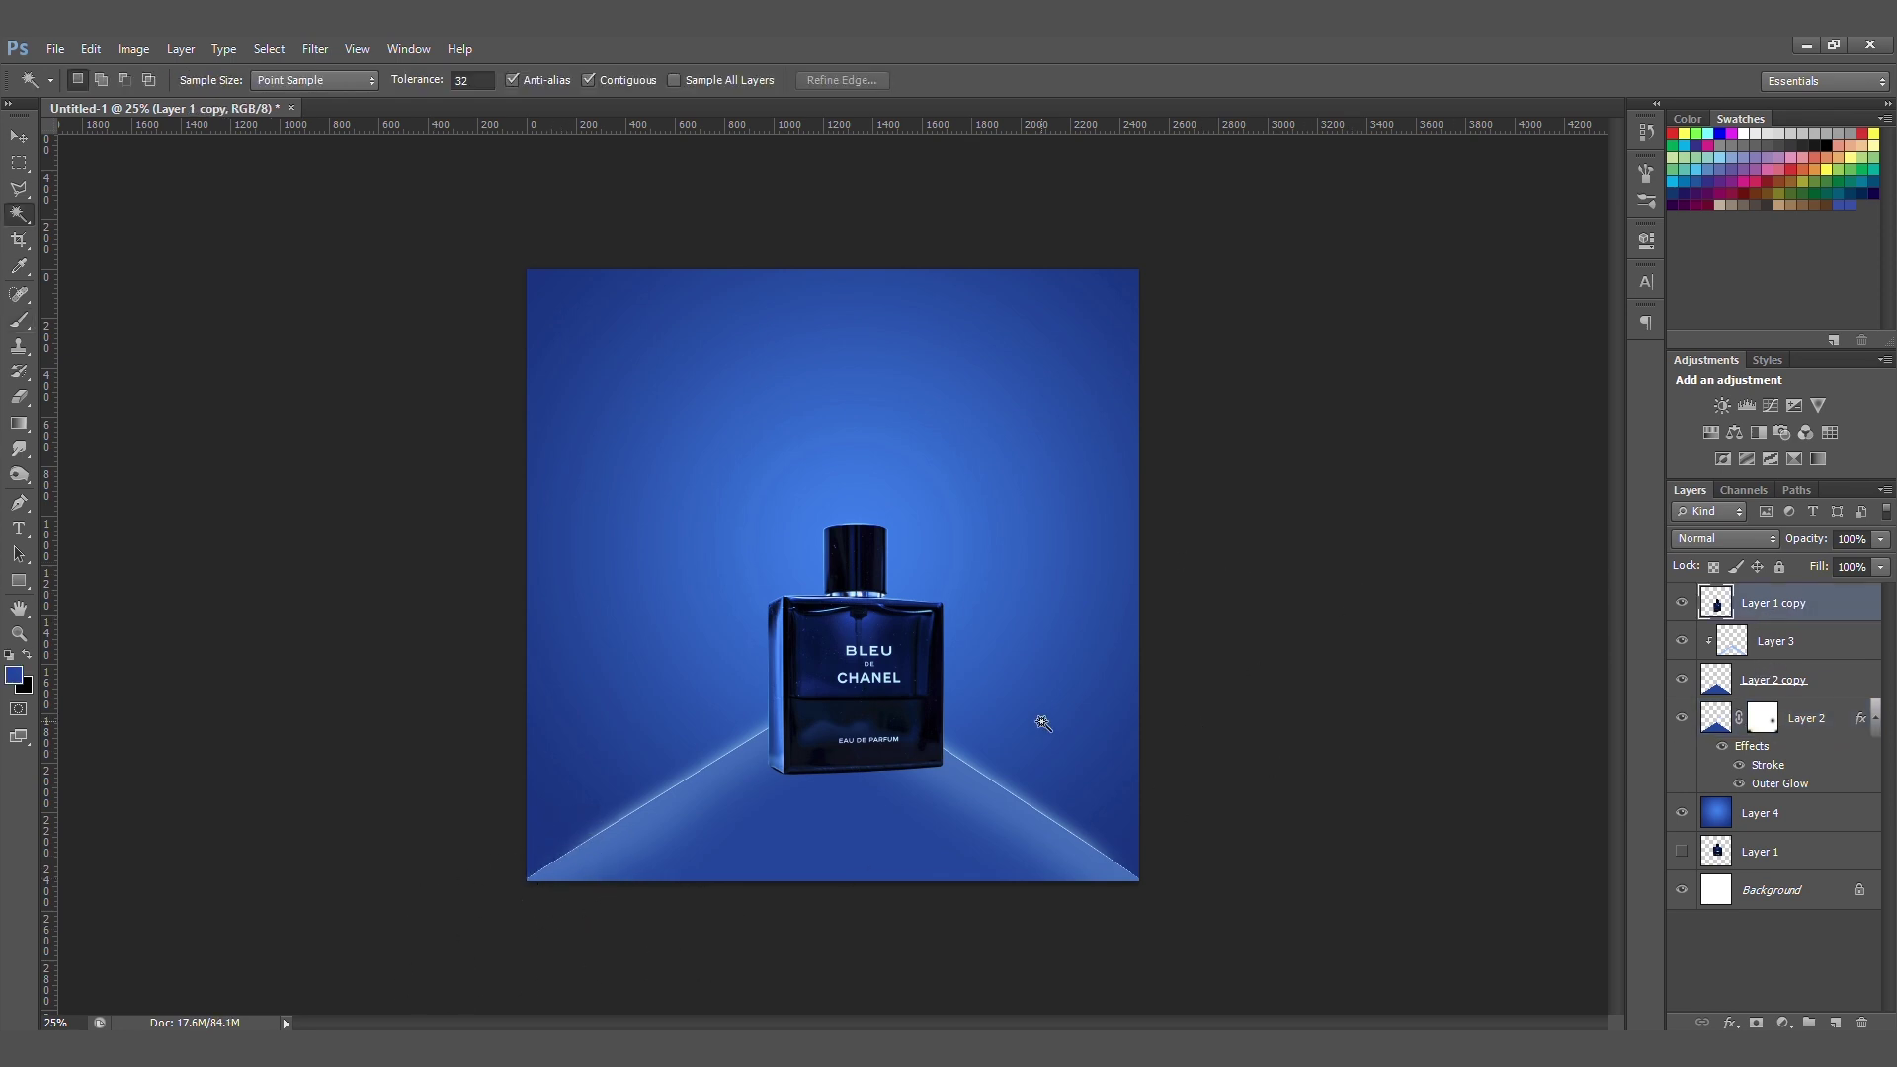
click(1831, 1018)
drag(1769, 603, 1758, 835)
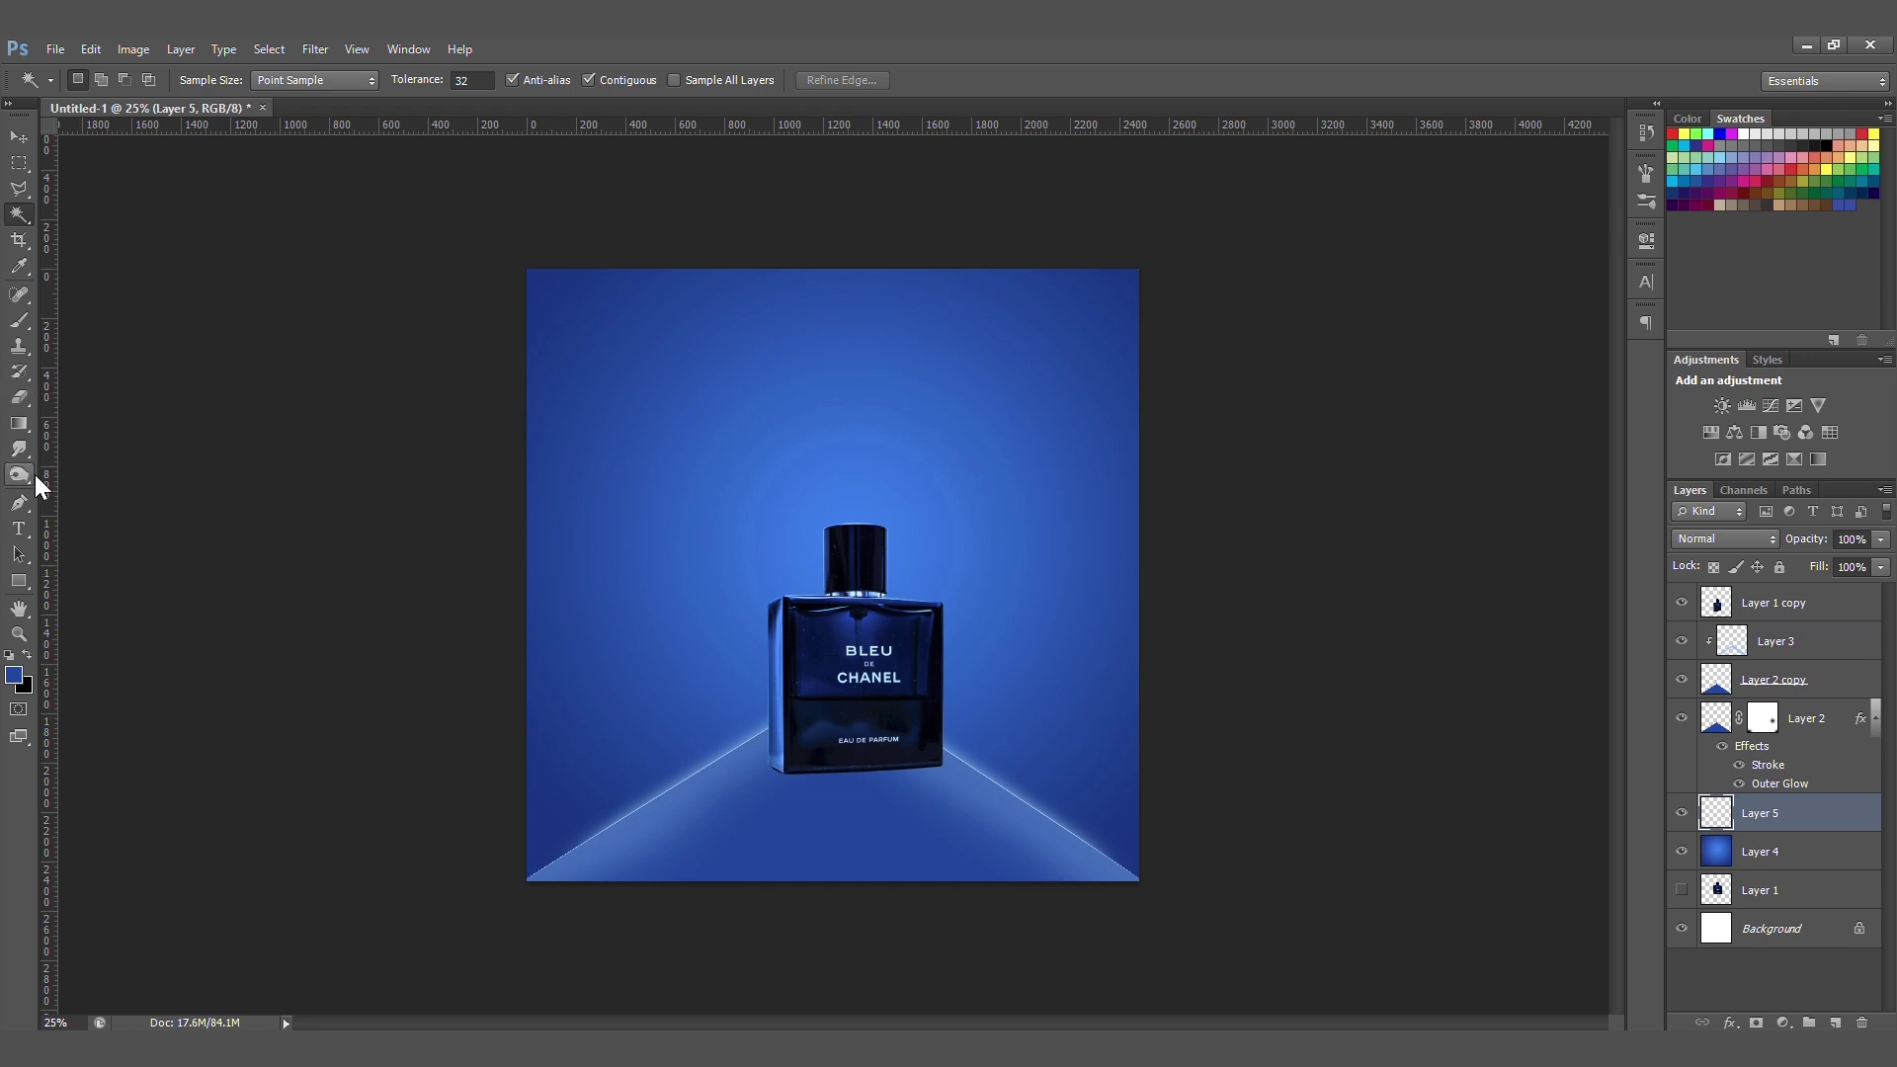
- Draw a vertical rectangle near the canvas's left edge, stretch it past the canvas's top and bottom, and narrow it to 16 px
click(19, 579)
drag(547, 250, 576, 330)
key(v)
key(ctrl+t)
drag(557, 824, 559, 927)
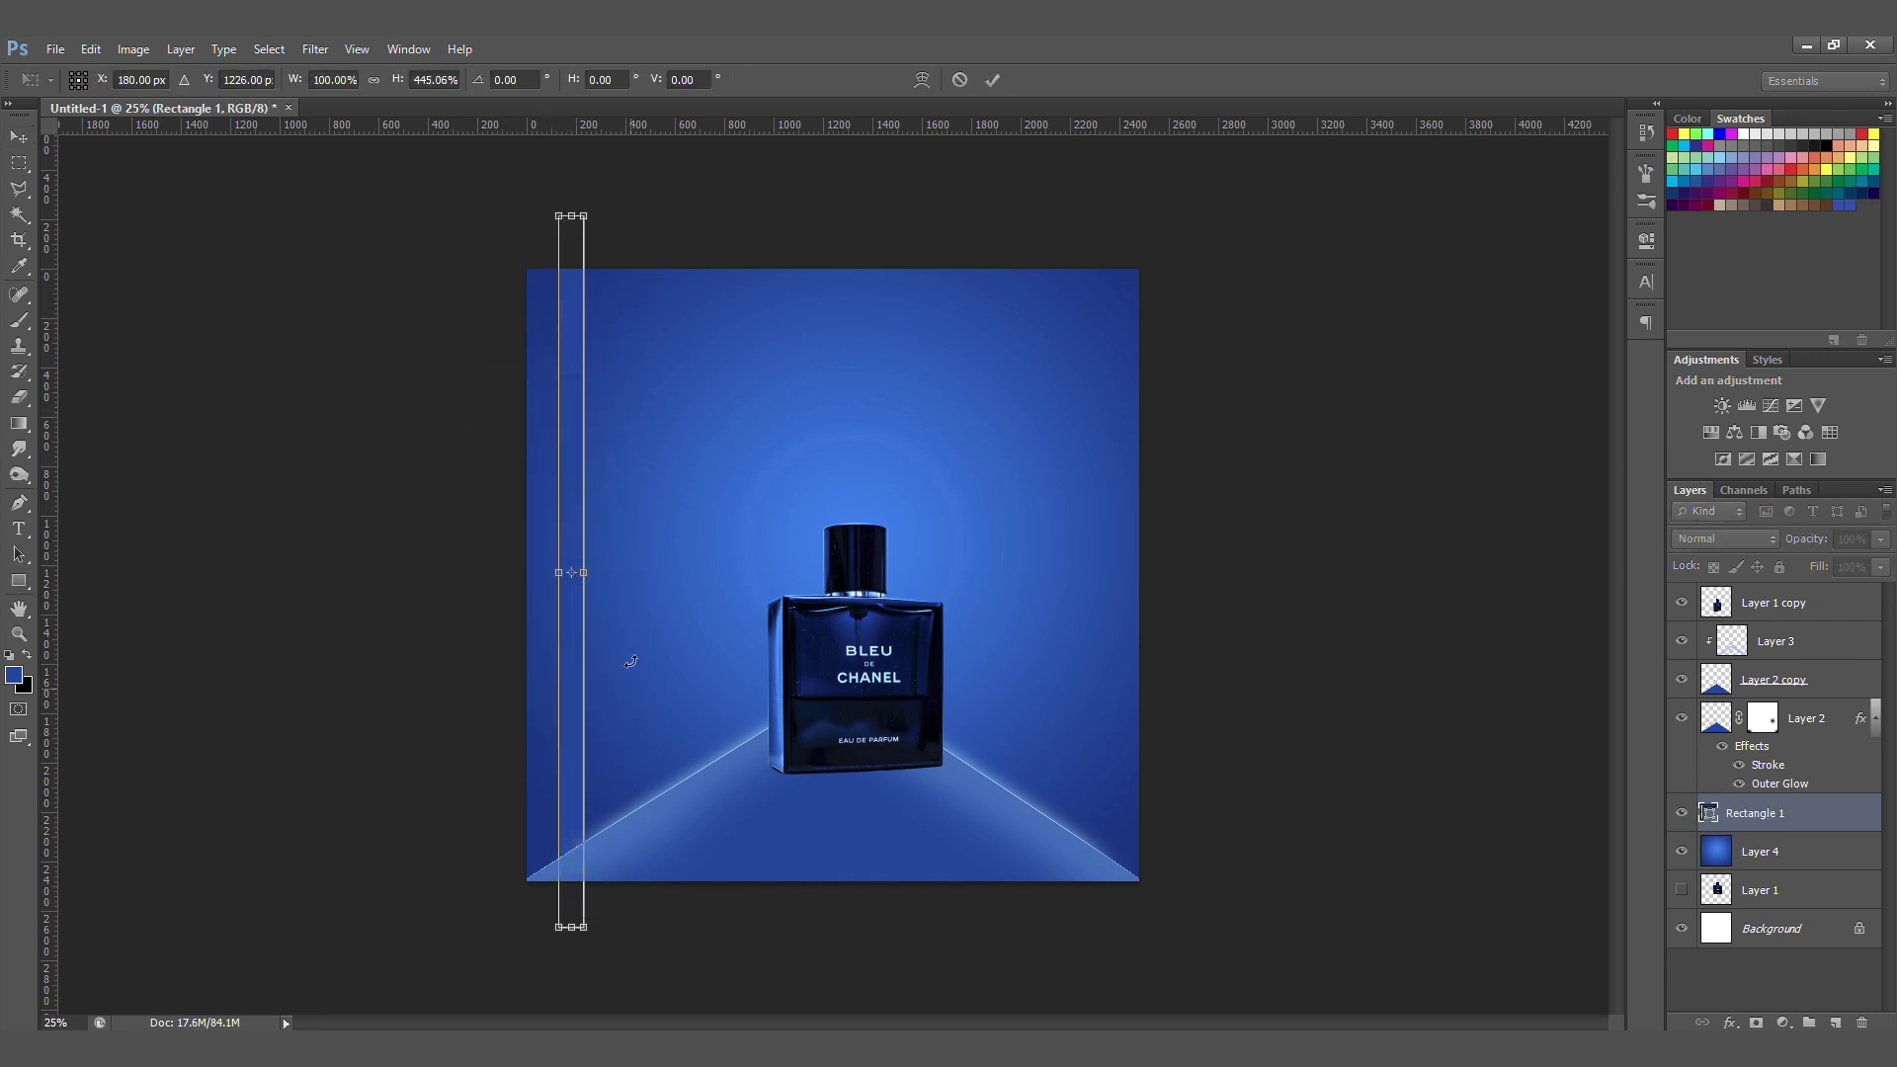
drag(584, 571, 563, 573)
key(Return)
- Change the thin vertical rectangle's fill to a light colour from the recently used ones
key(u)
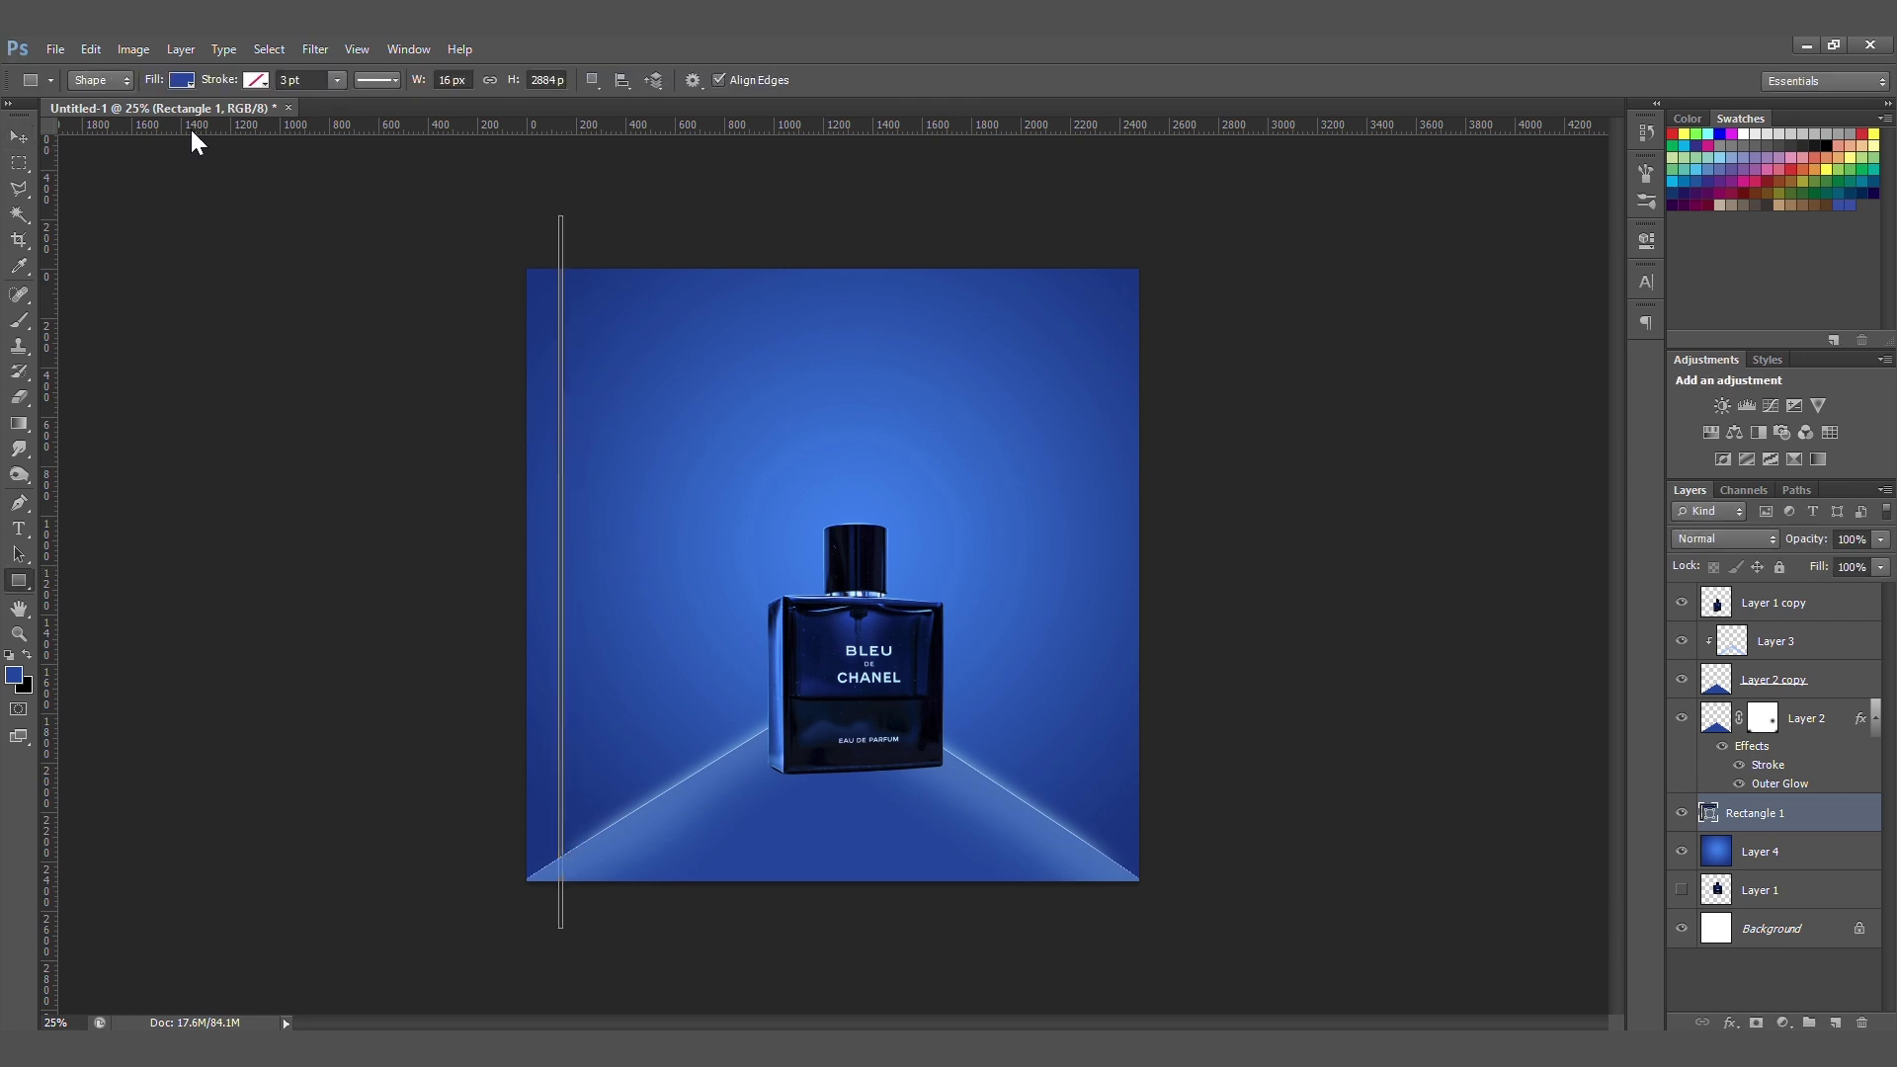
click(193, 81)
click(106, 176)
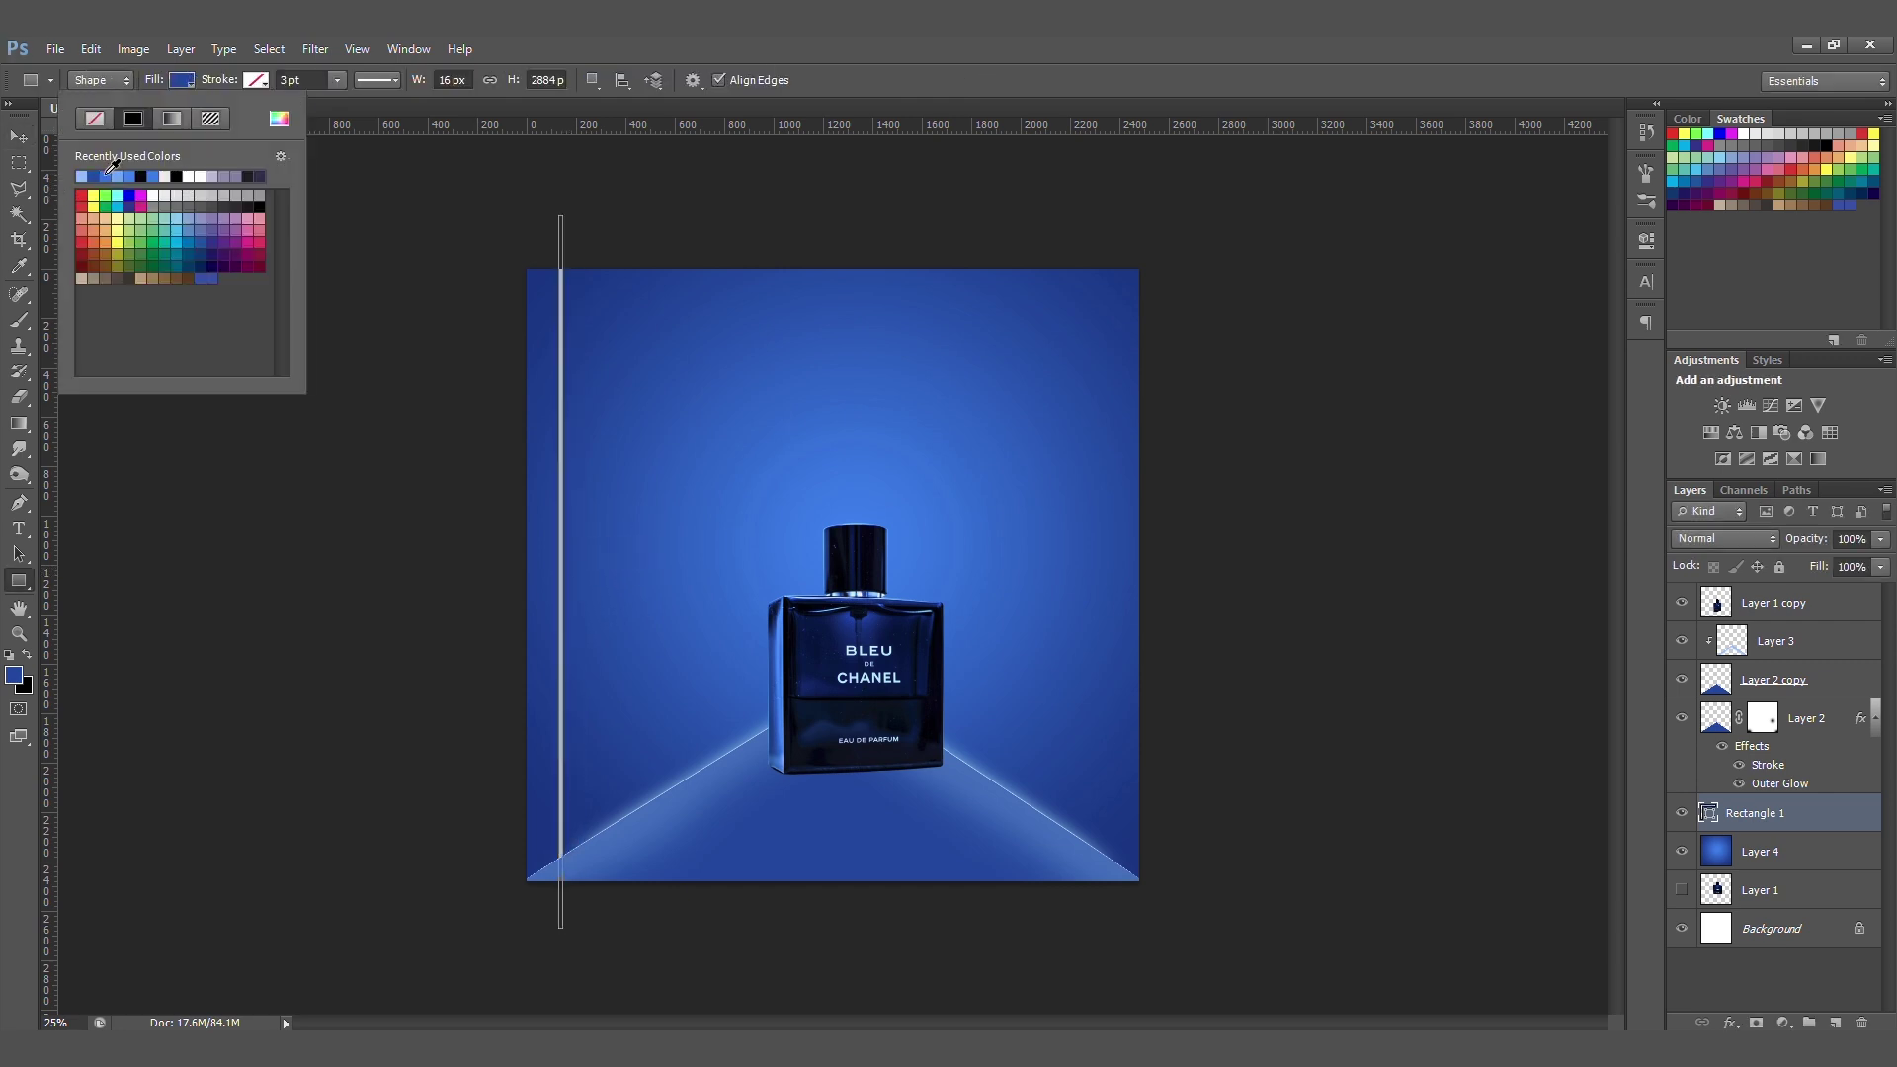
click(11, 140)
- Add an Outer Glow to the Rectangle 1 line in light blue (8ac2fd) sampled from the floor's edge, size 70 px, opacity 49%
double_click(1832, 822)
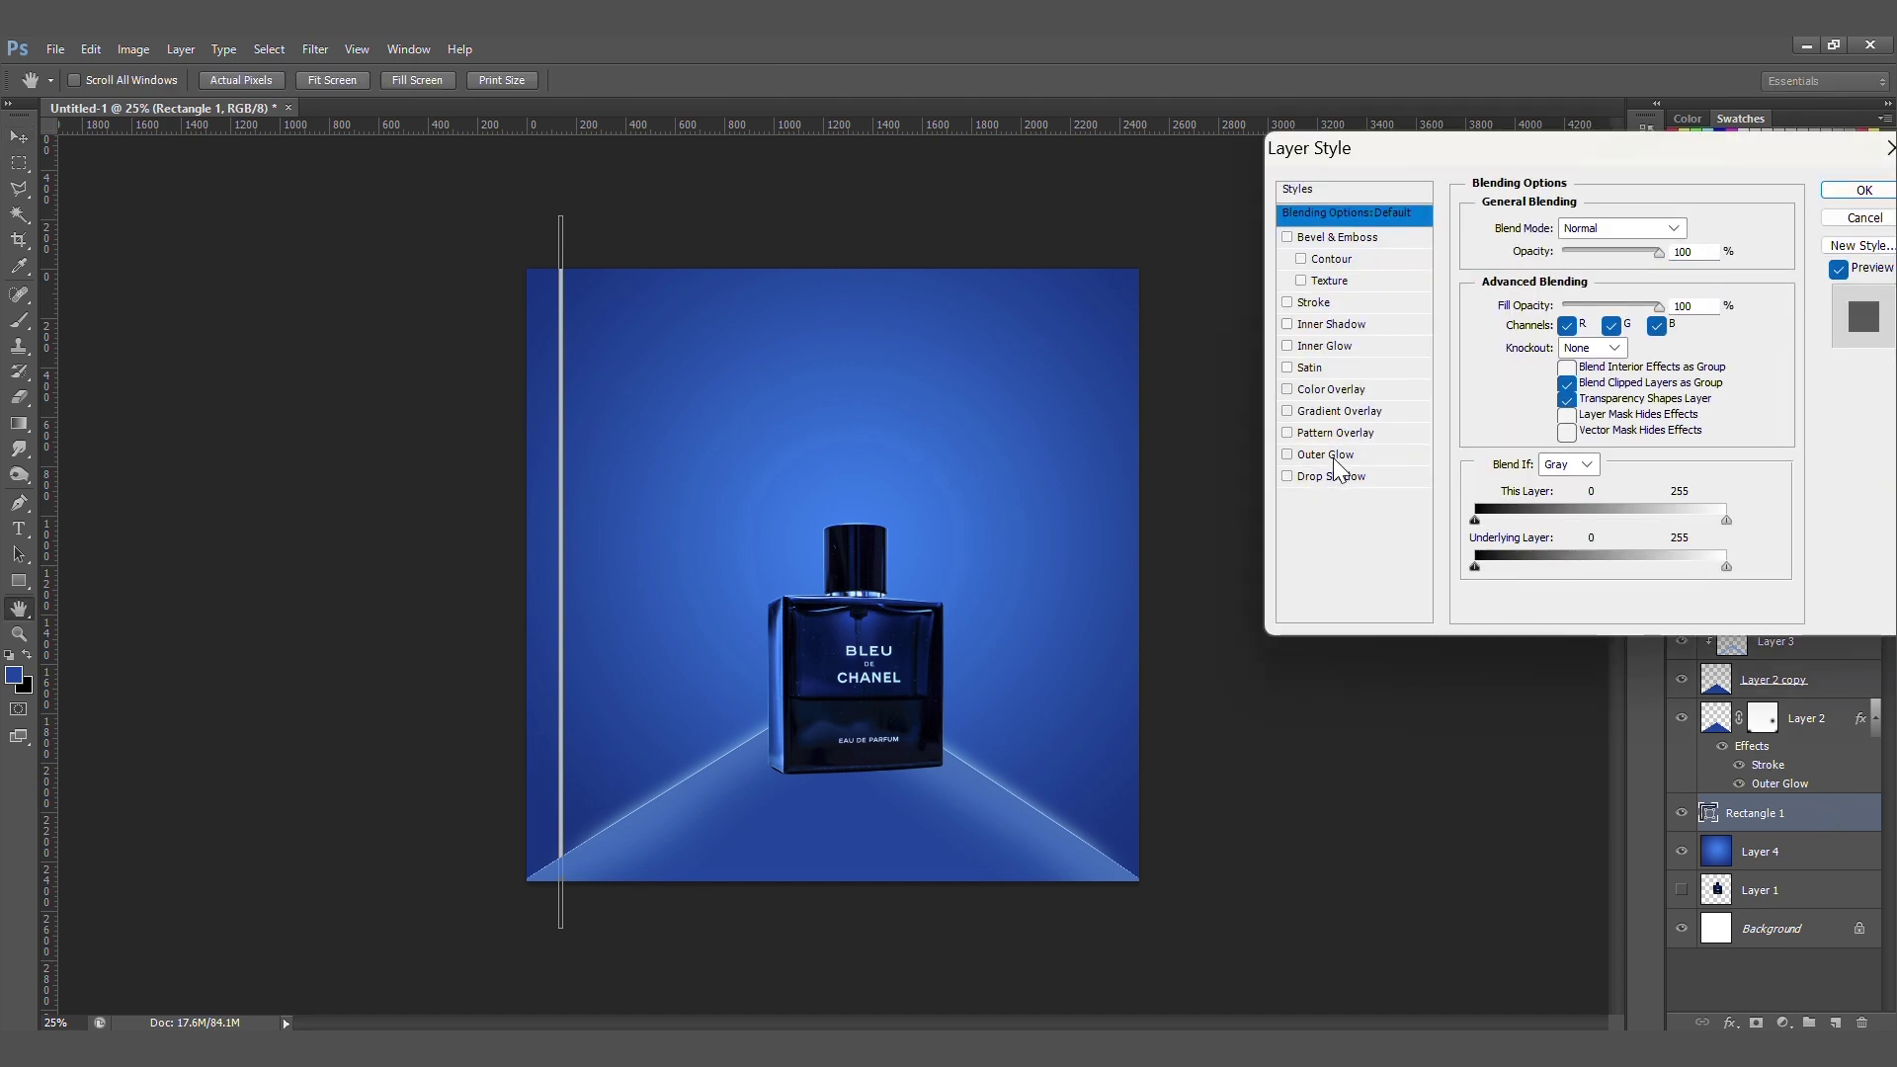
click(1327, 456)
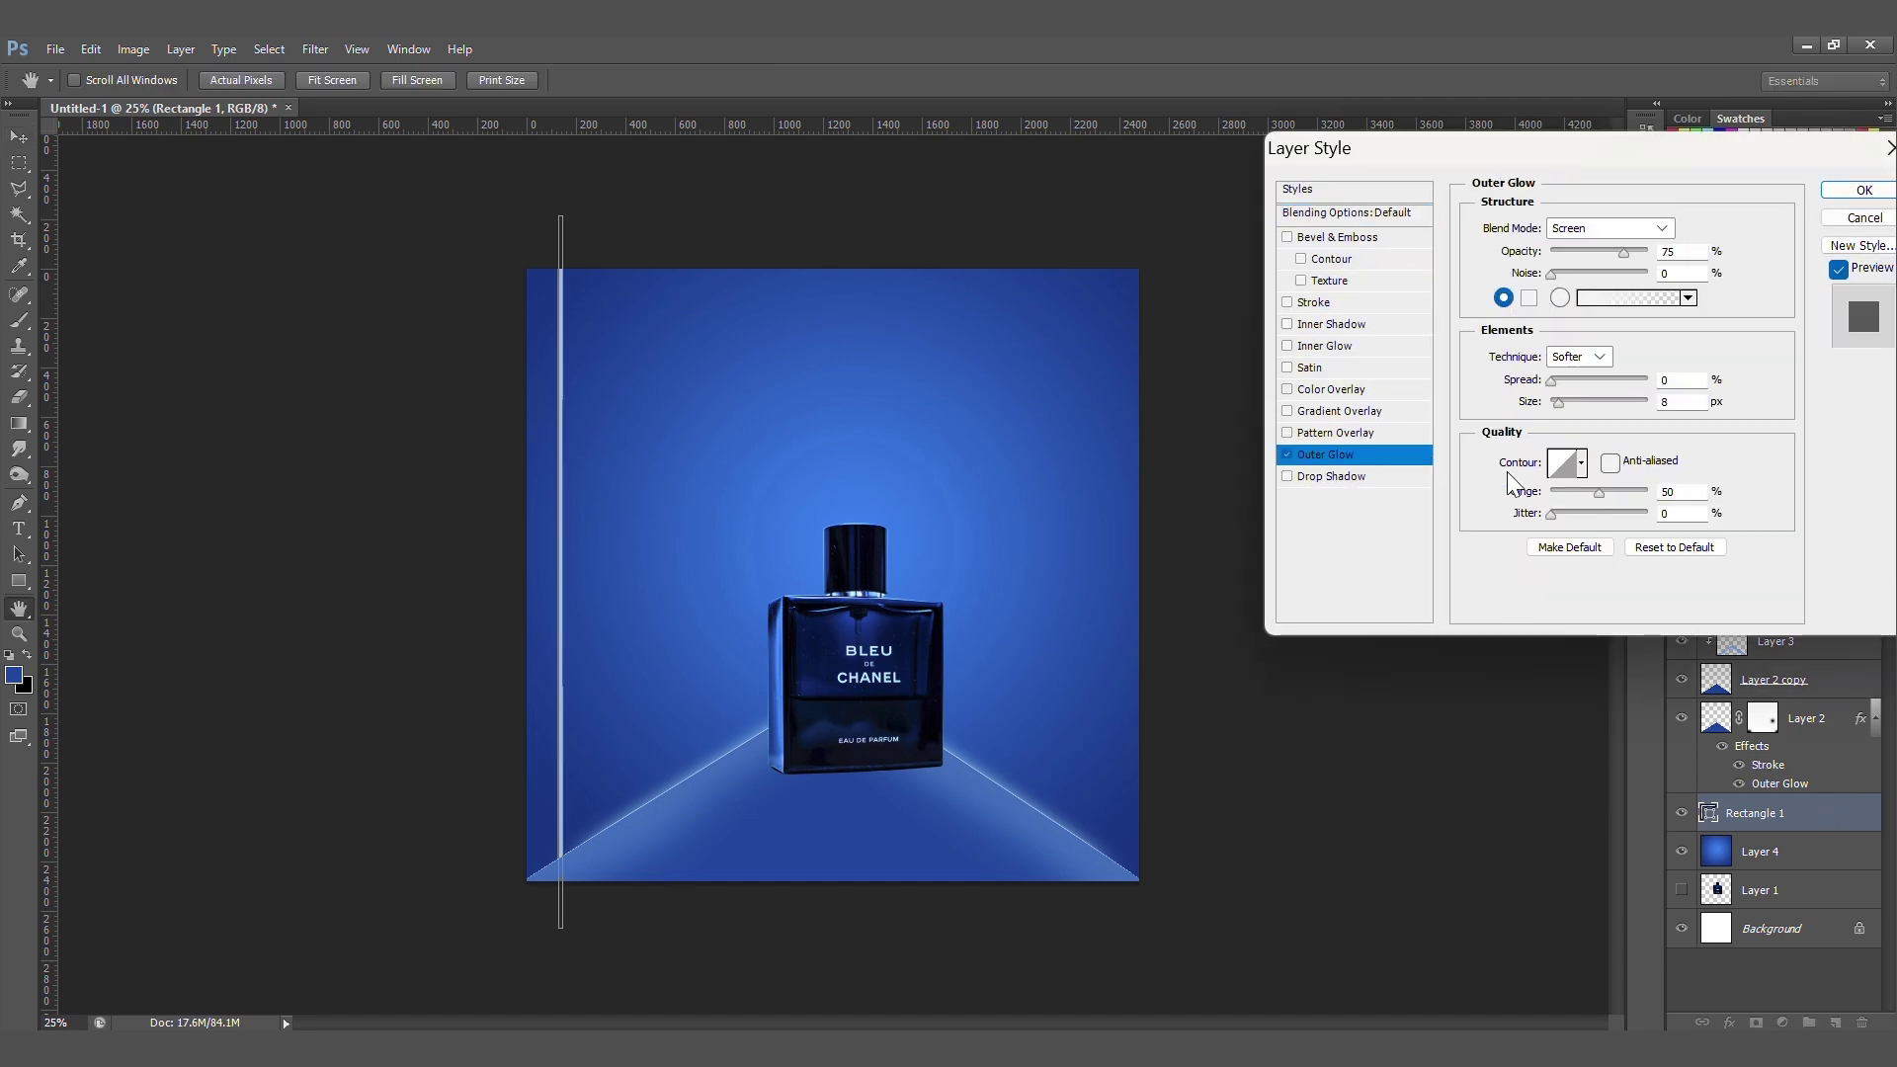
click(1526, 299)
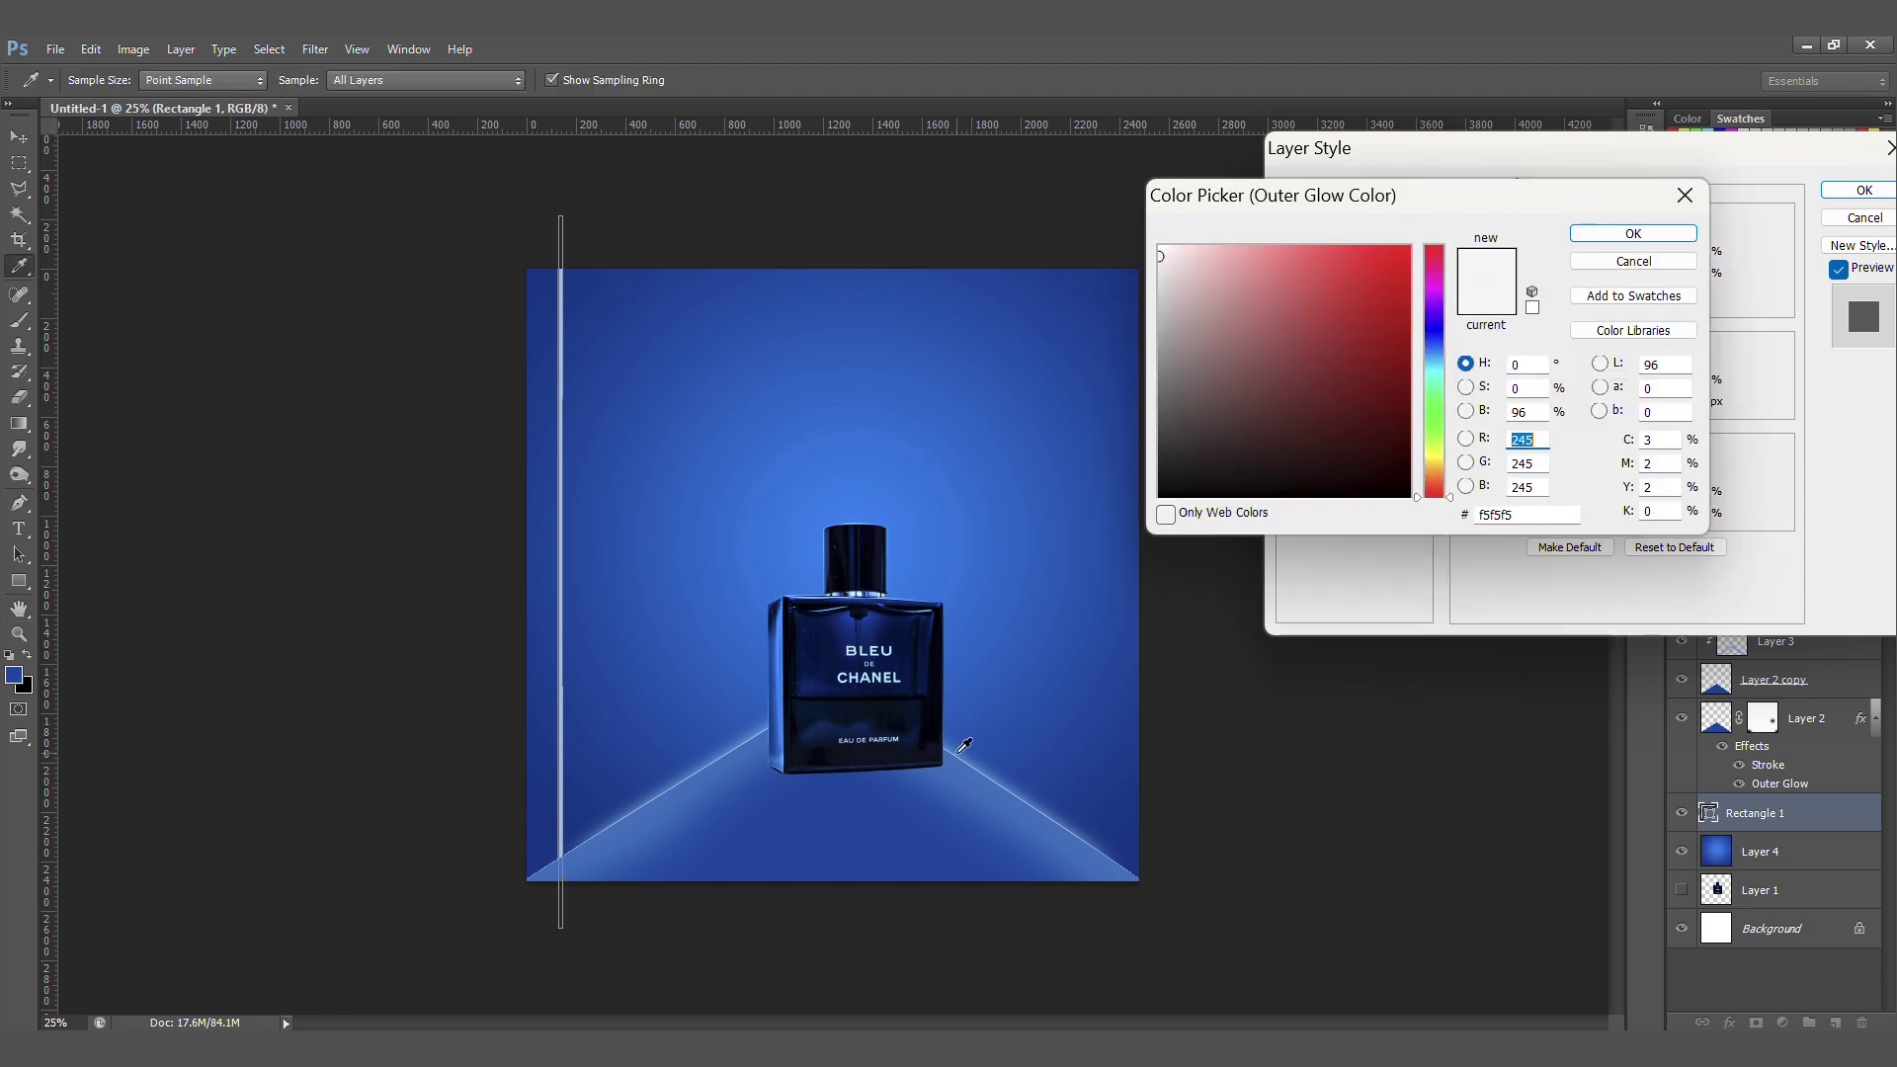
click(960, 748)
click(1632, 234)
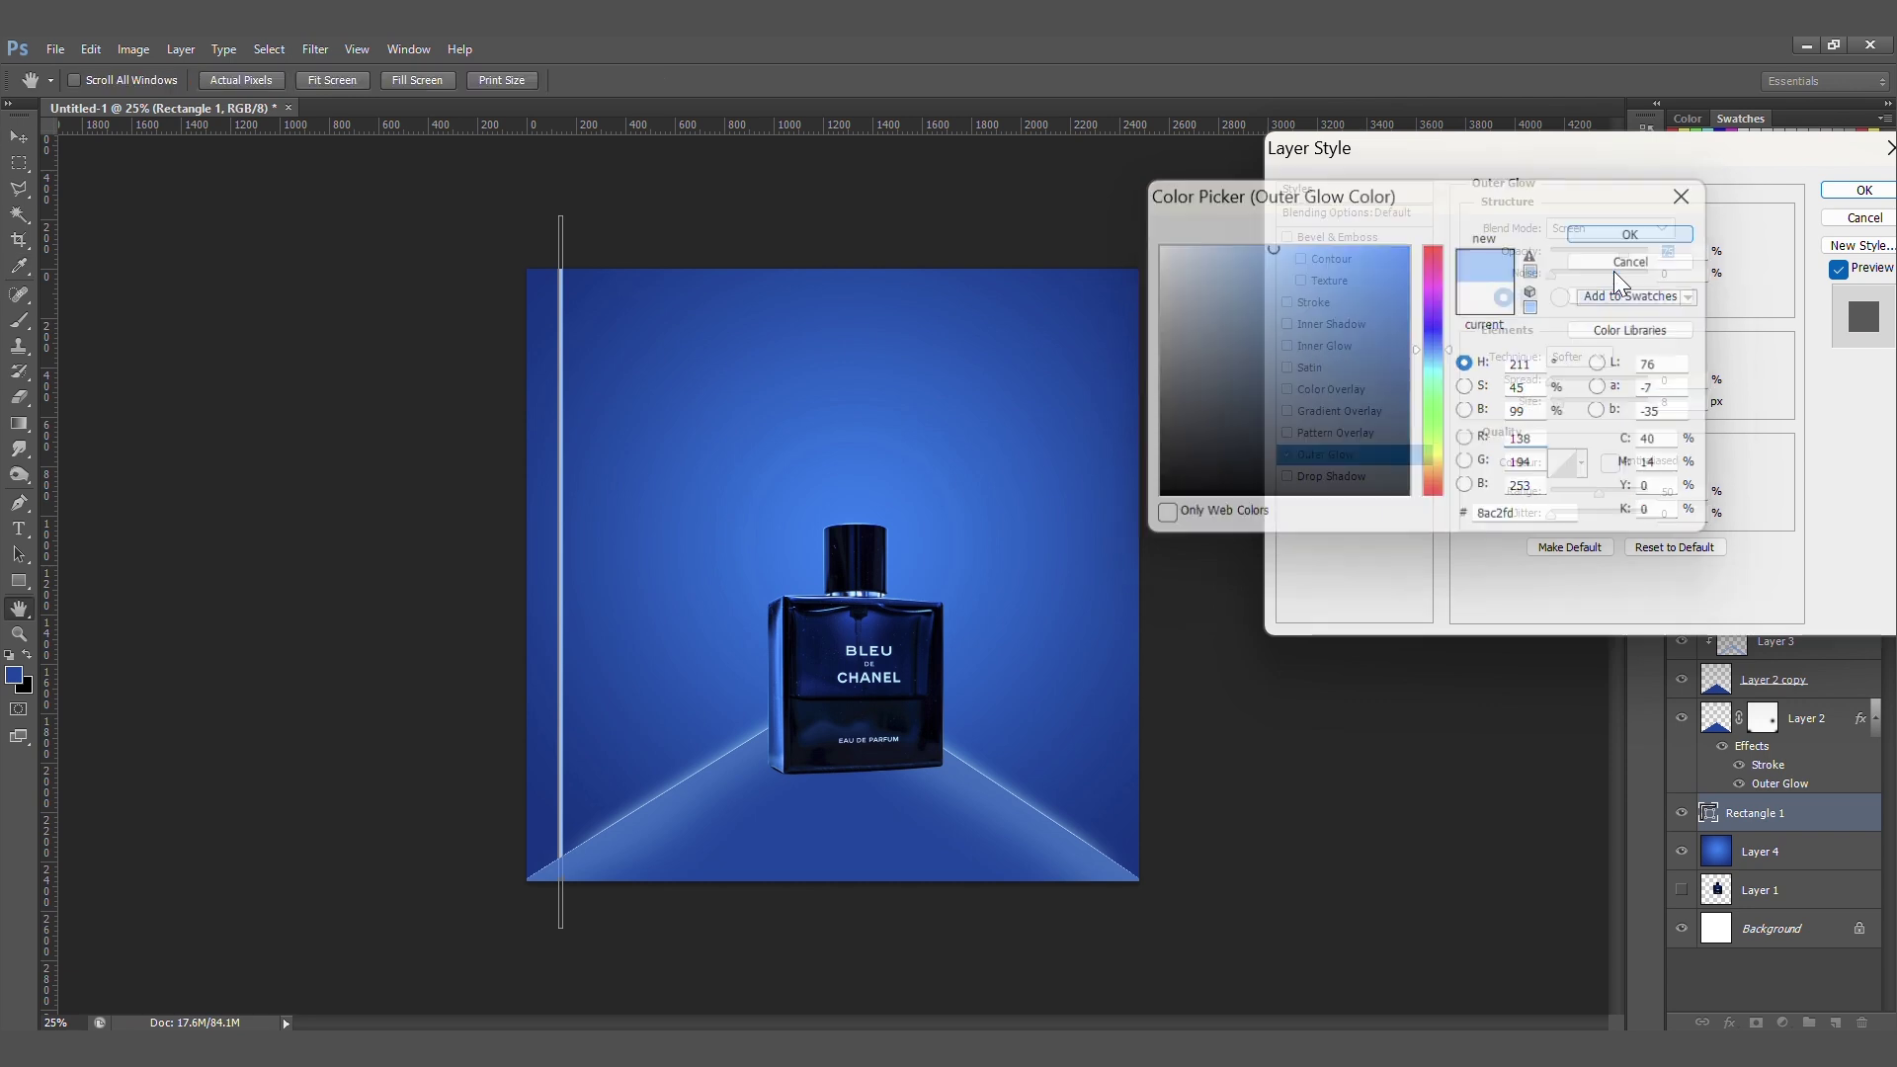
drag(1556, 407, 1581, 405)
key(shift+Tab)
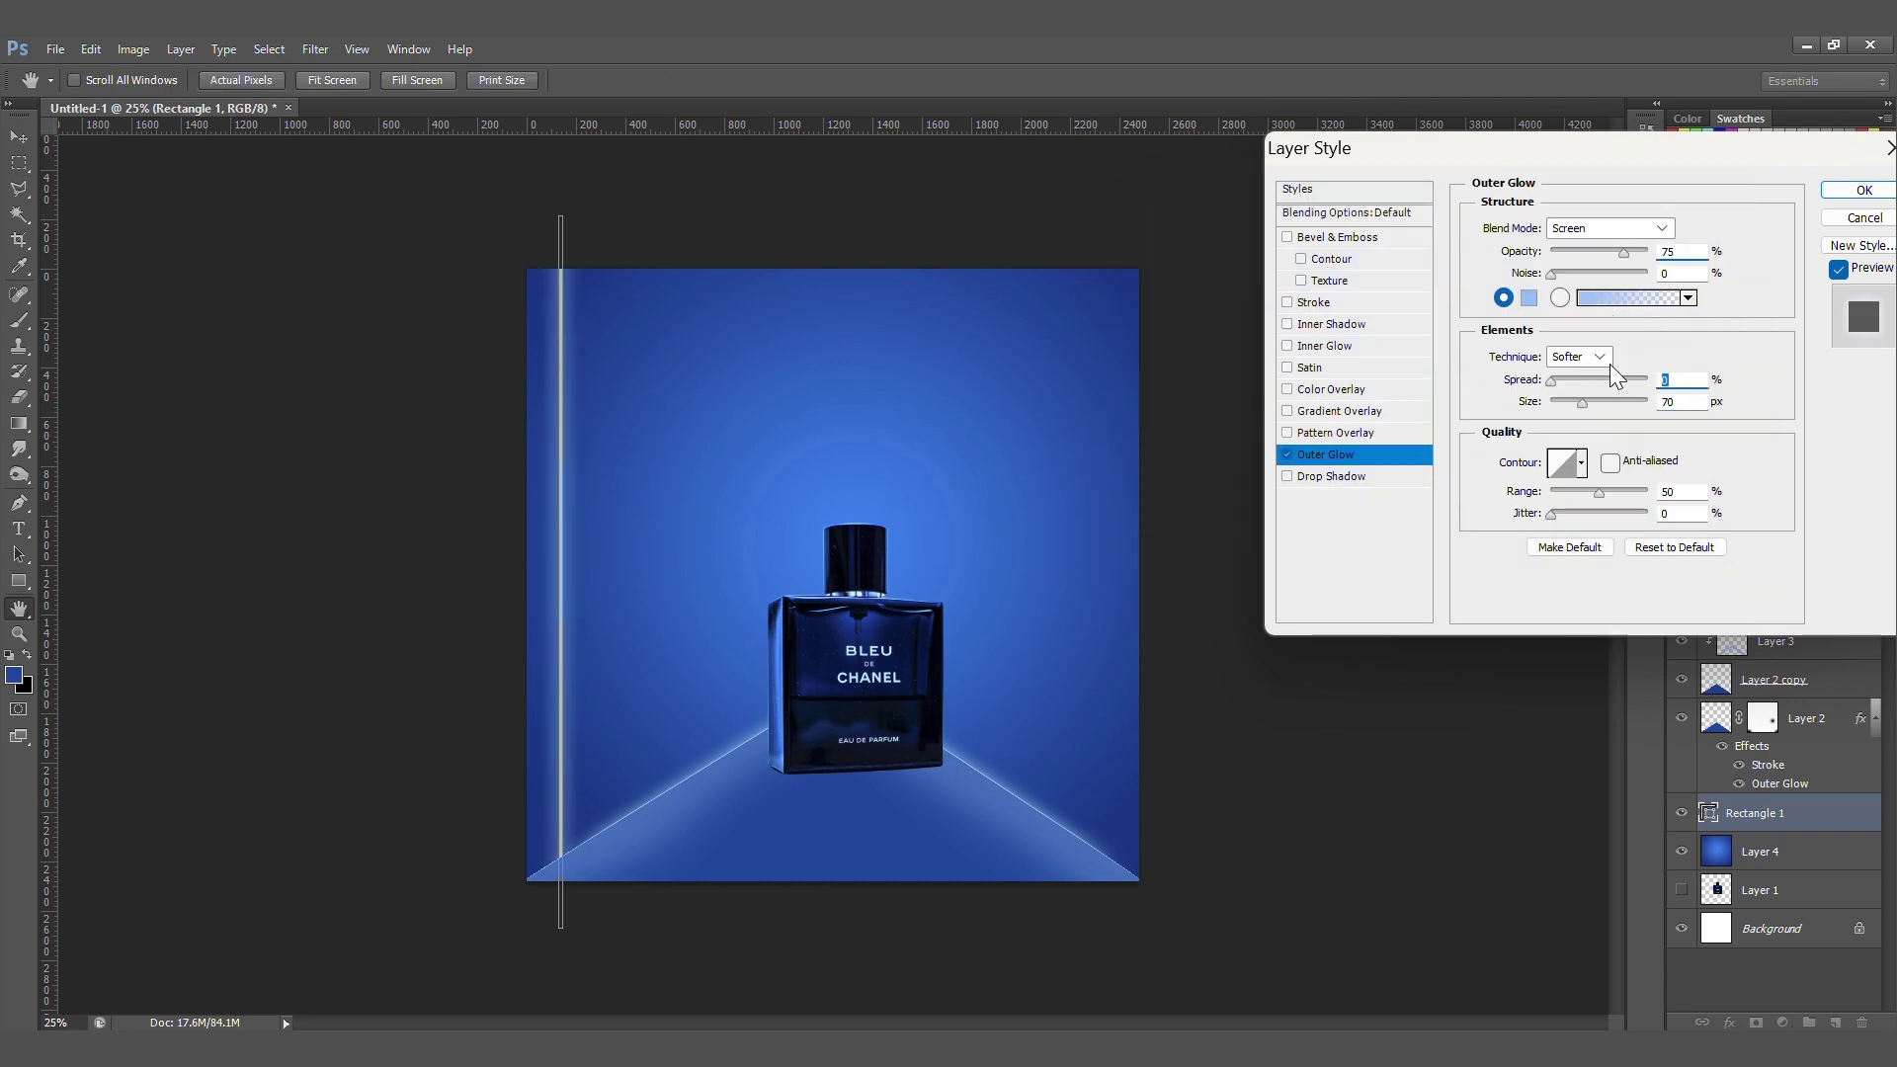
drag(1621, 255, 1597, 254)
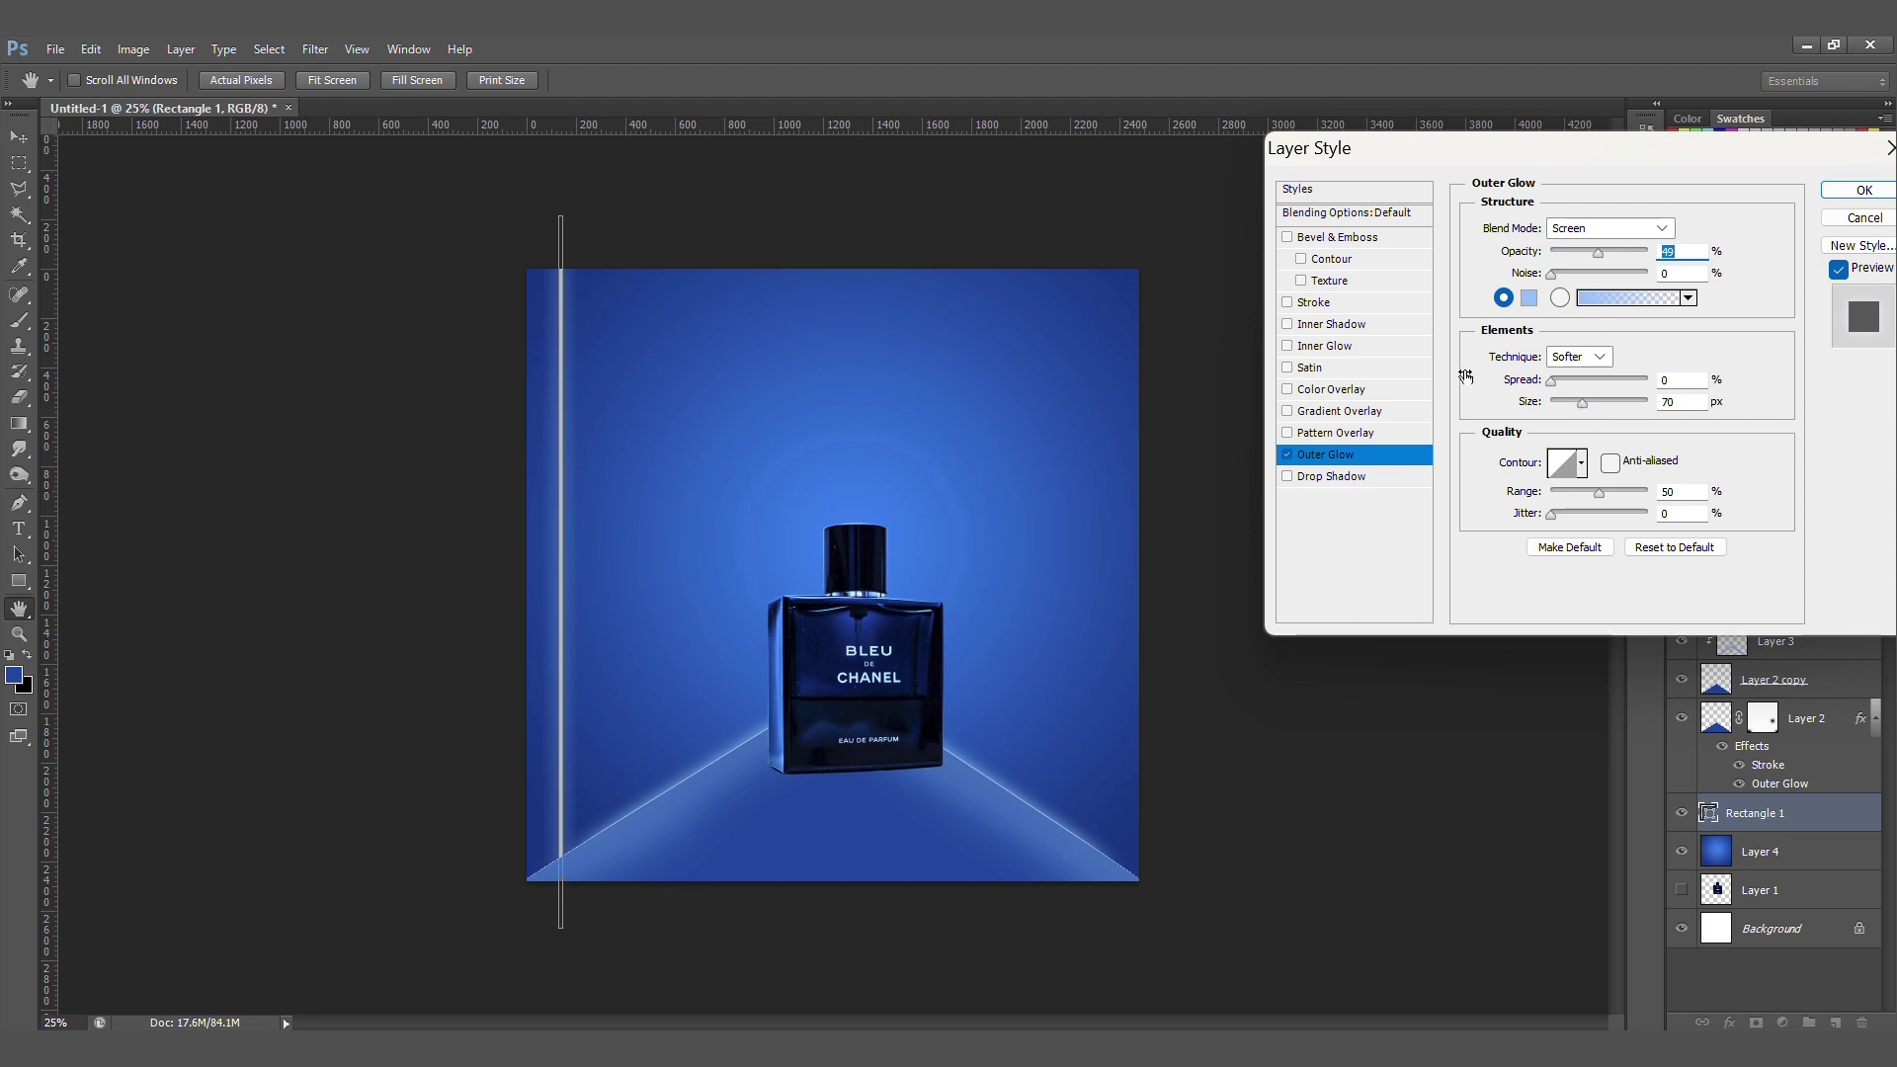
- Enable Inner Glow on the vertical line, apply the layer style and widen the line slightly
click(1347, 347)
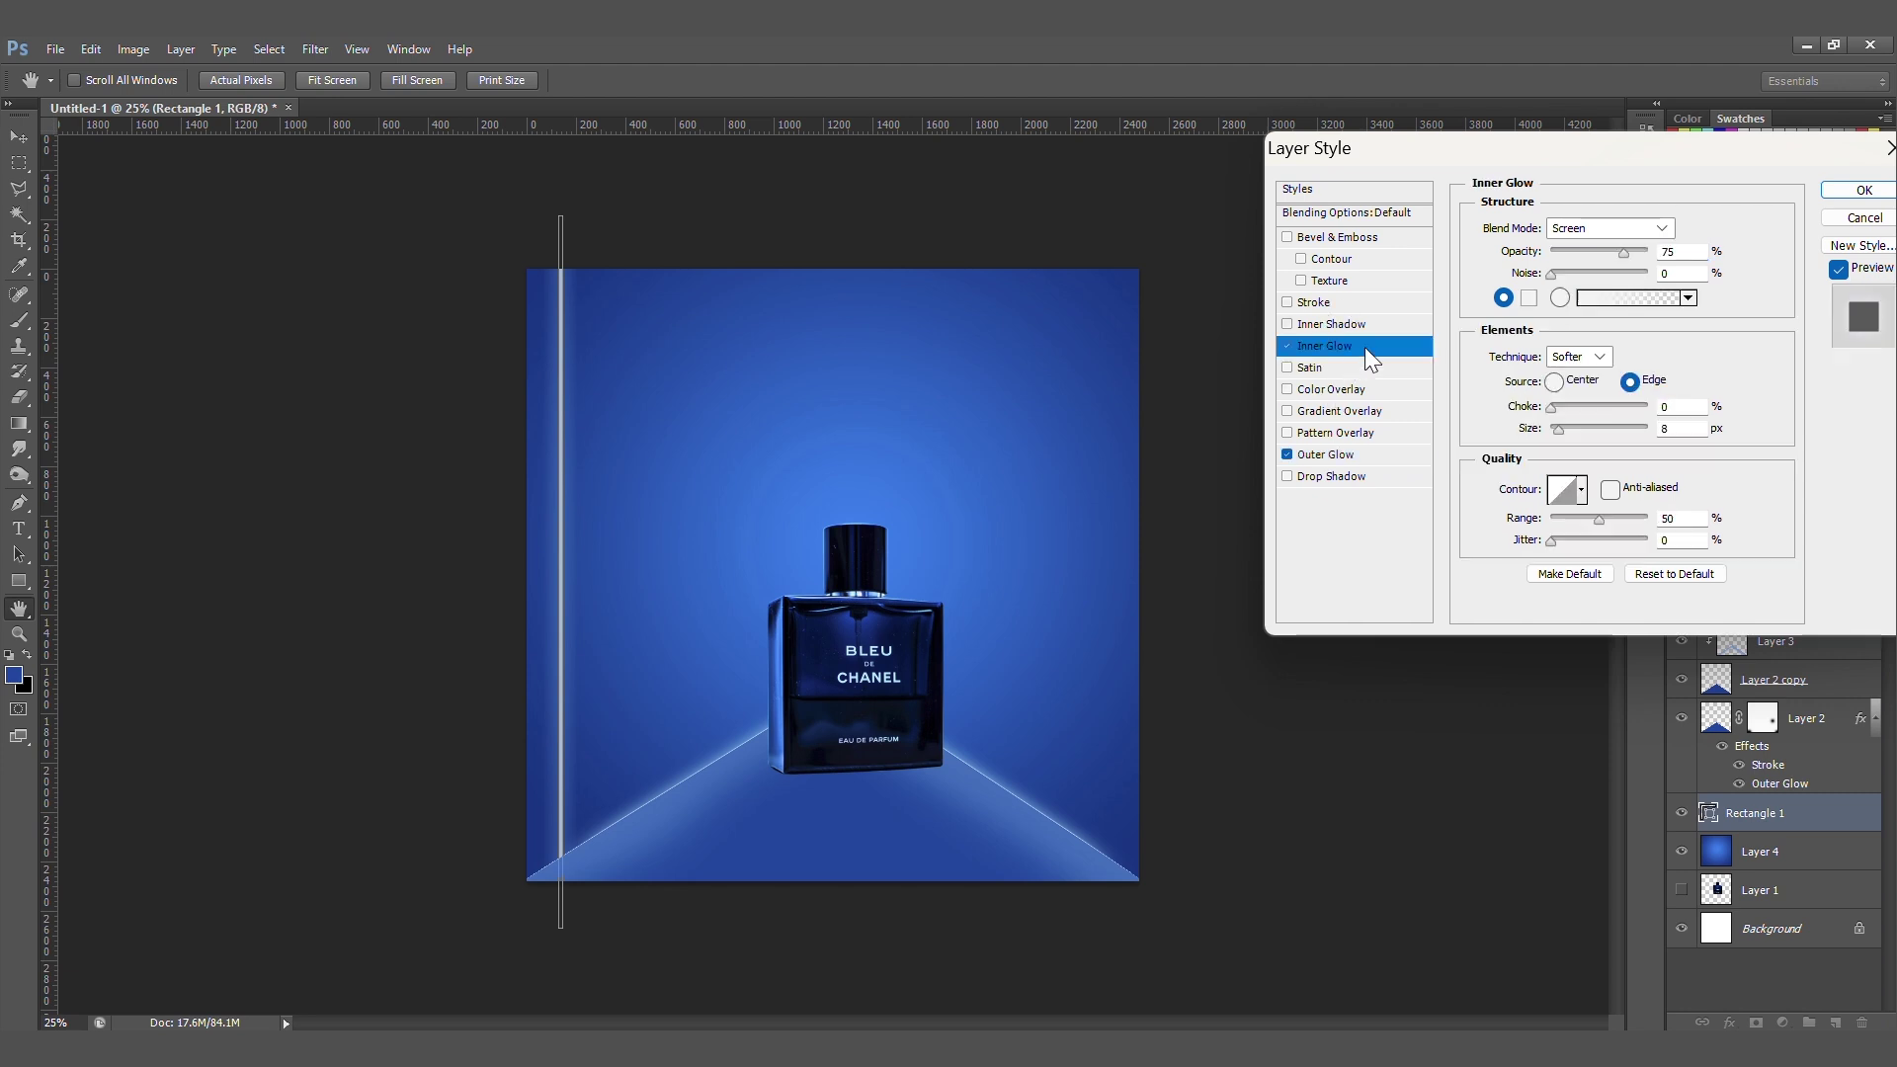
click(1860, 193)
key(ctrl+t)
drag(563, 570, 567, 570)
key(Return)
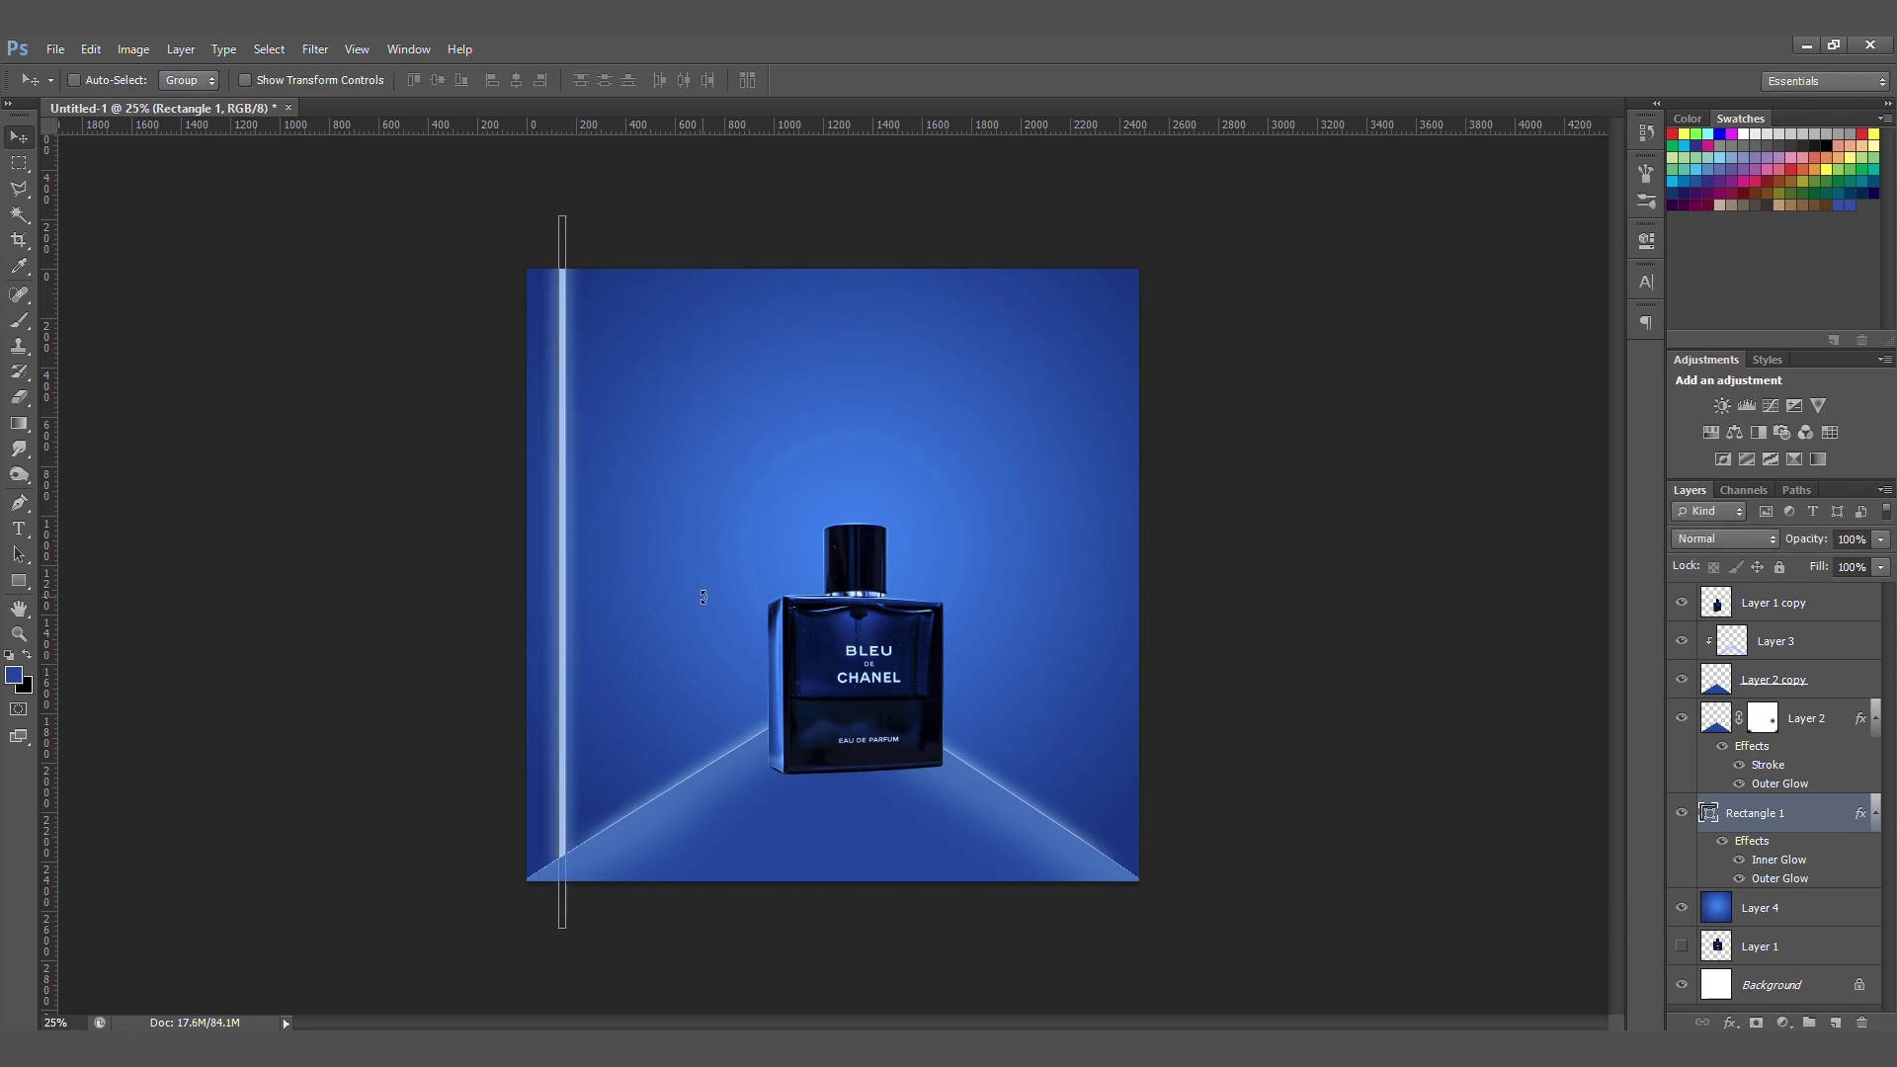
- Fine-tune the size of the vertical line's Outer Glow and Inner Glow
double_click(1834, 818)
click(1324, 454)
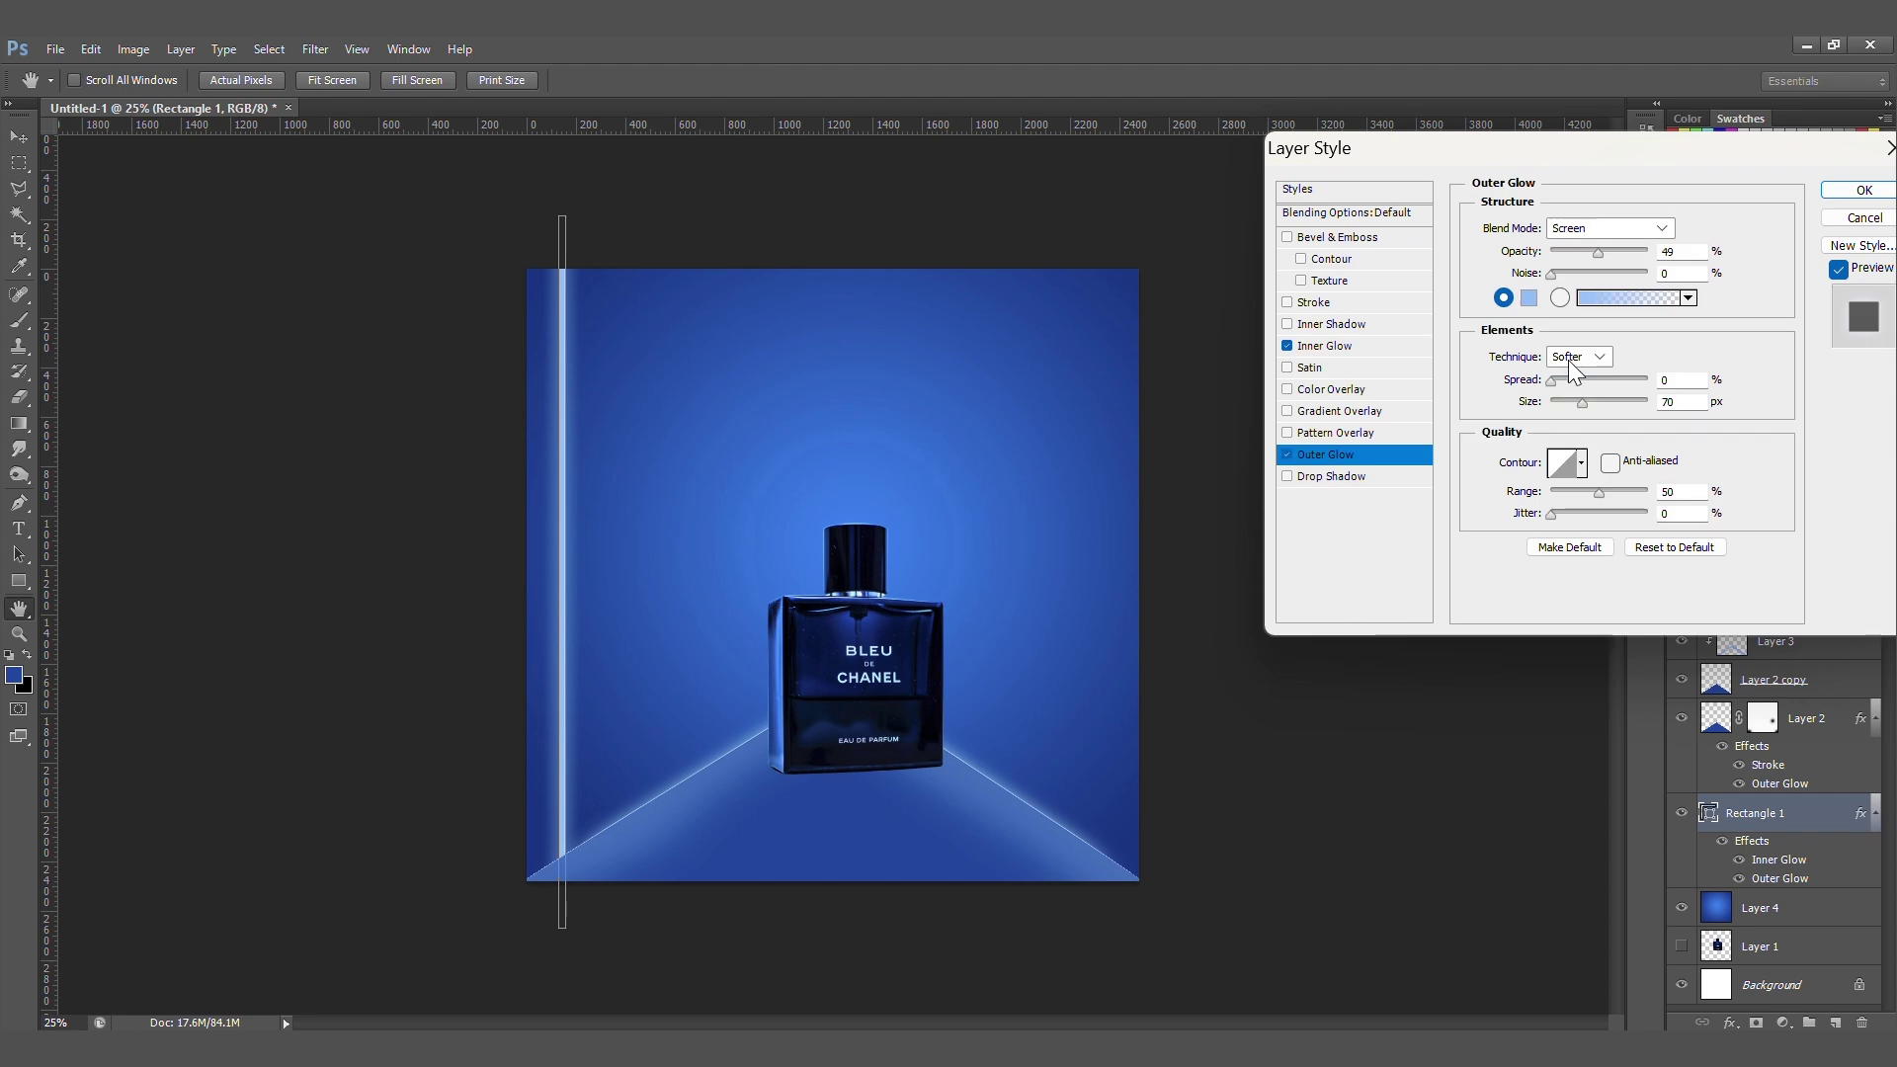
mouse_move(1580, 405)
mouse_down()
mouse_move(1561, 401)
mouse_move(1579, 401)
mouse_up()
click(1324, 346)
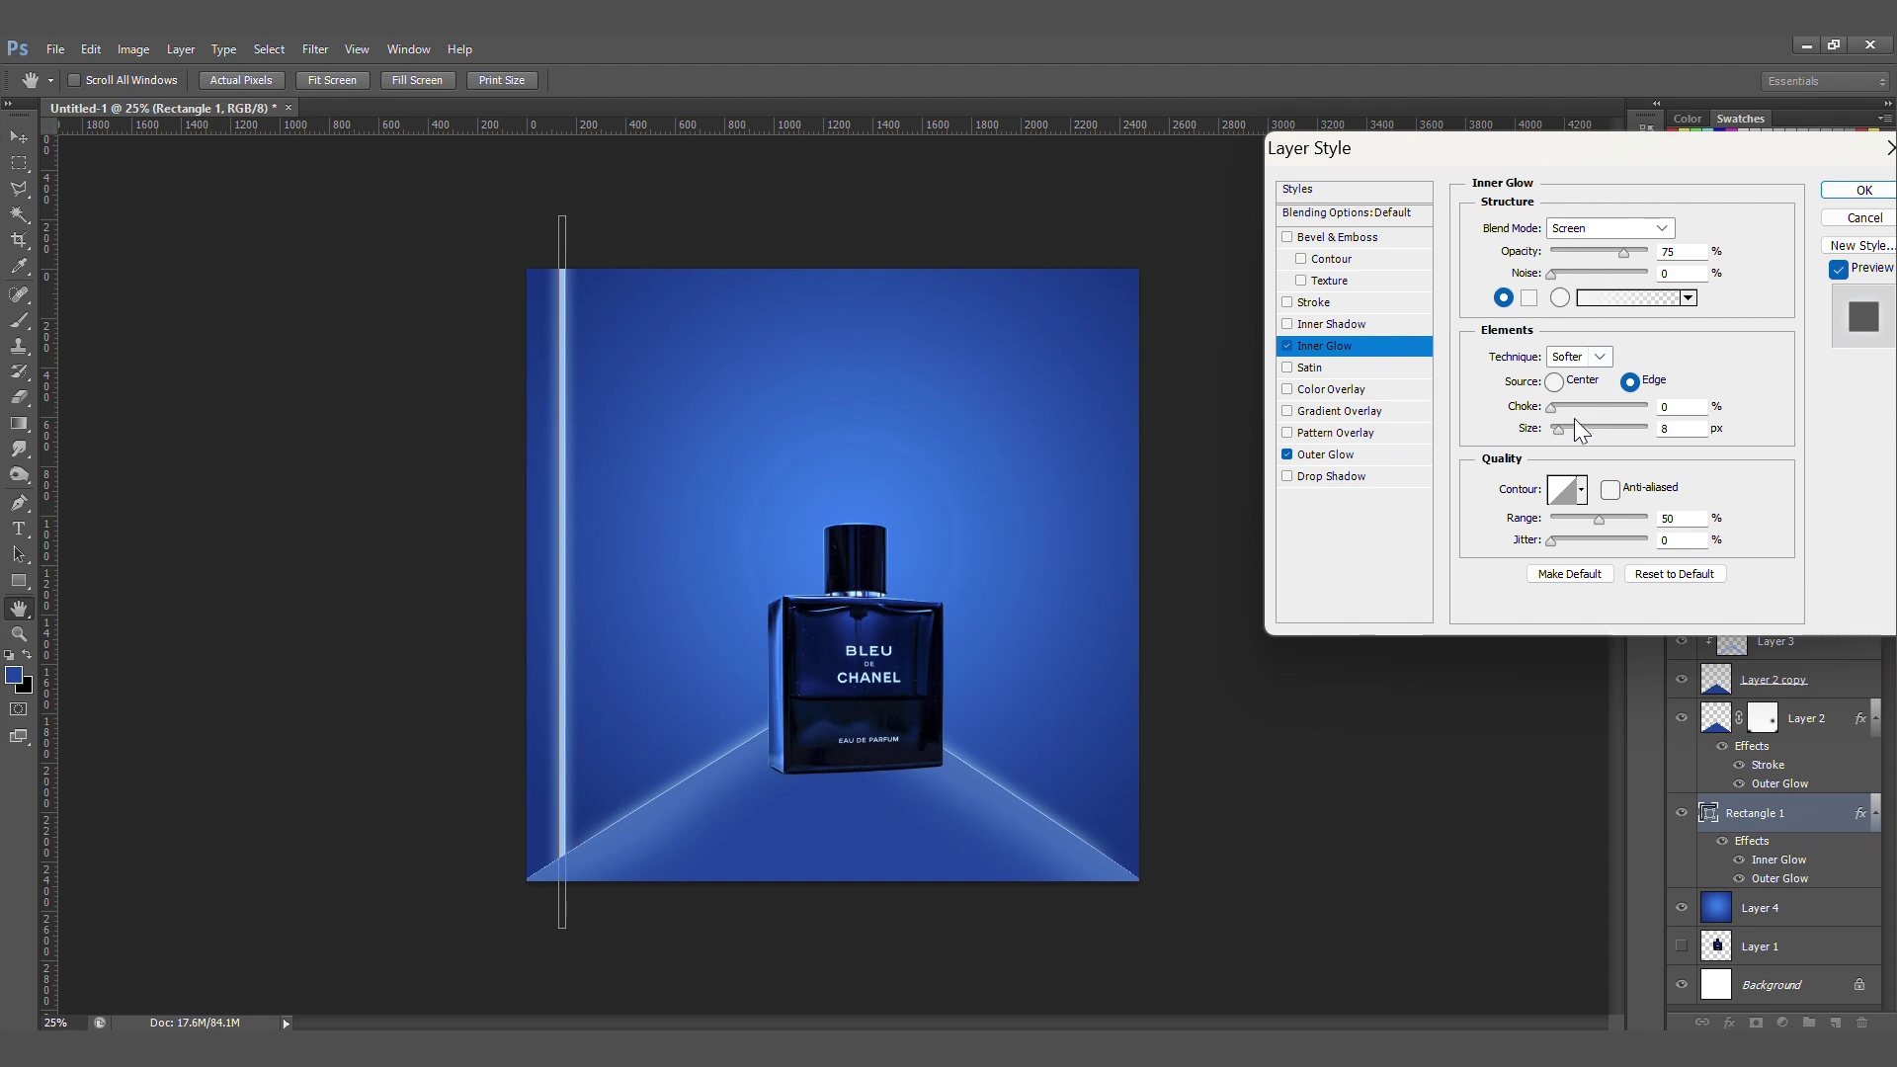
mouse_move(1559, 429)
mouse_down()
mouse_move(1589, 418)
mouse_move(1557, 419)
mouse_up()
key(Return)
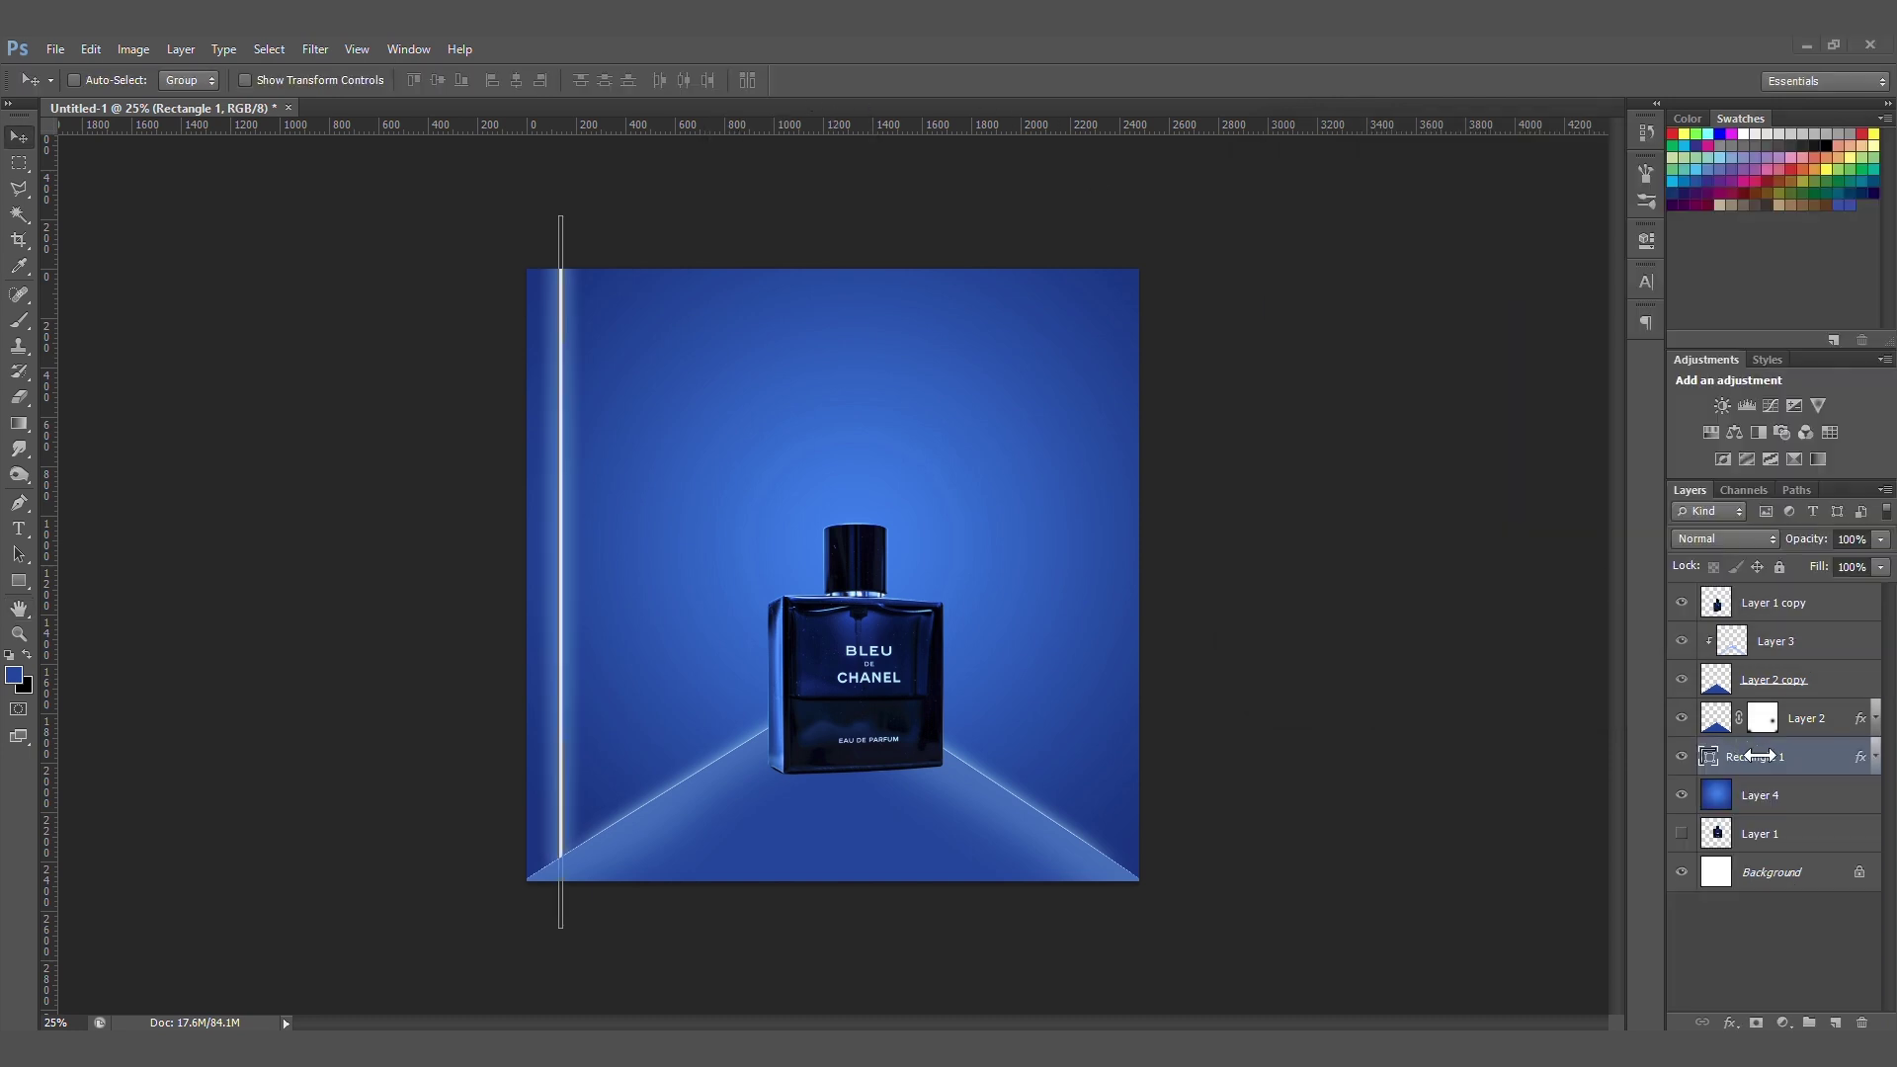
- Duplicate the glowing line seven times and space the lines evenly, four on each side of the bottle
key(ctrl+j)
drag(565, 437, 1117, 400)
key(ctrl+j)
key(ctrl+j)
key(ctrl+j)
key(ctrl+j)
key(ctrl+j)
key(ctrl+j)
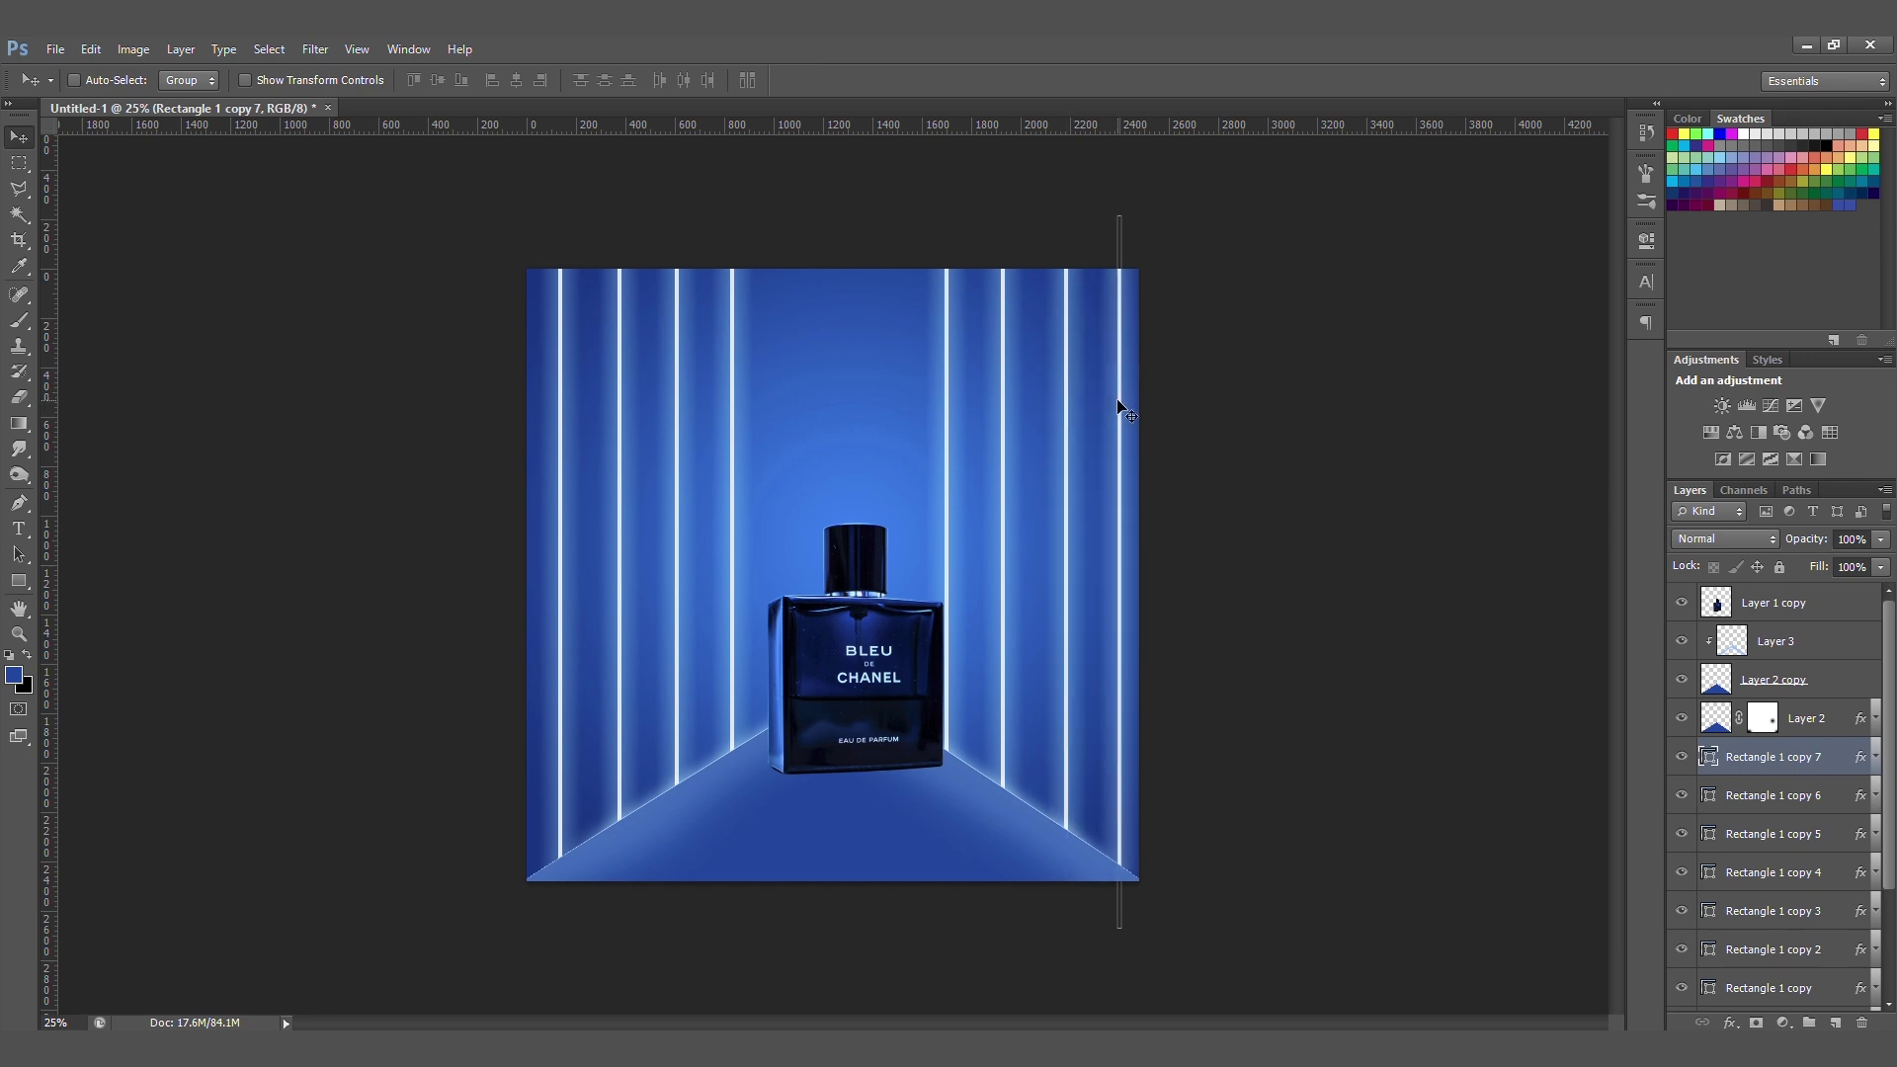
- Group all the Rectangle 1 line layers and name the group "Back lights"
scroll(1818, 701, down, 3)
shift+click(1775, 854)
shift+click(1788, 882)
key(ctrl+g)
double_click(1779, 754)
text(Back lights)
key(Return)
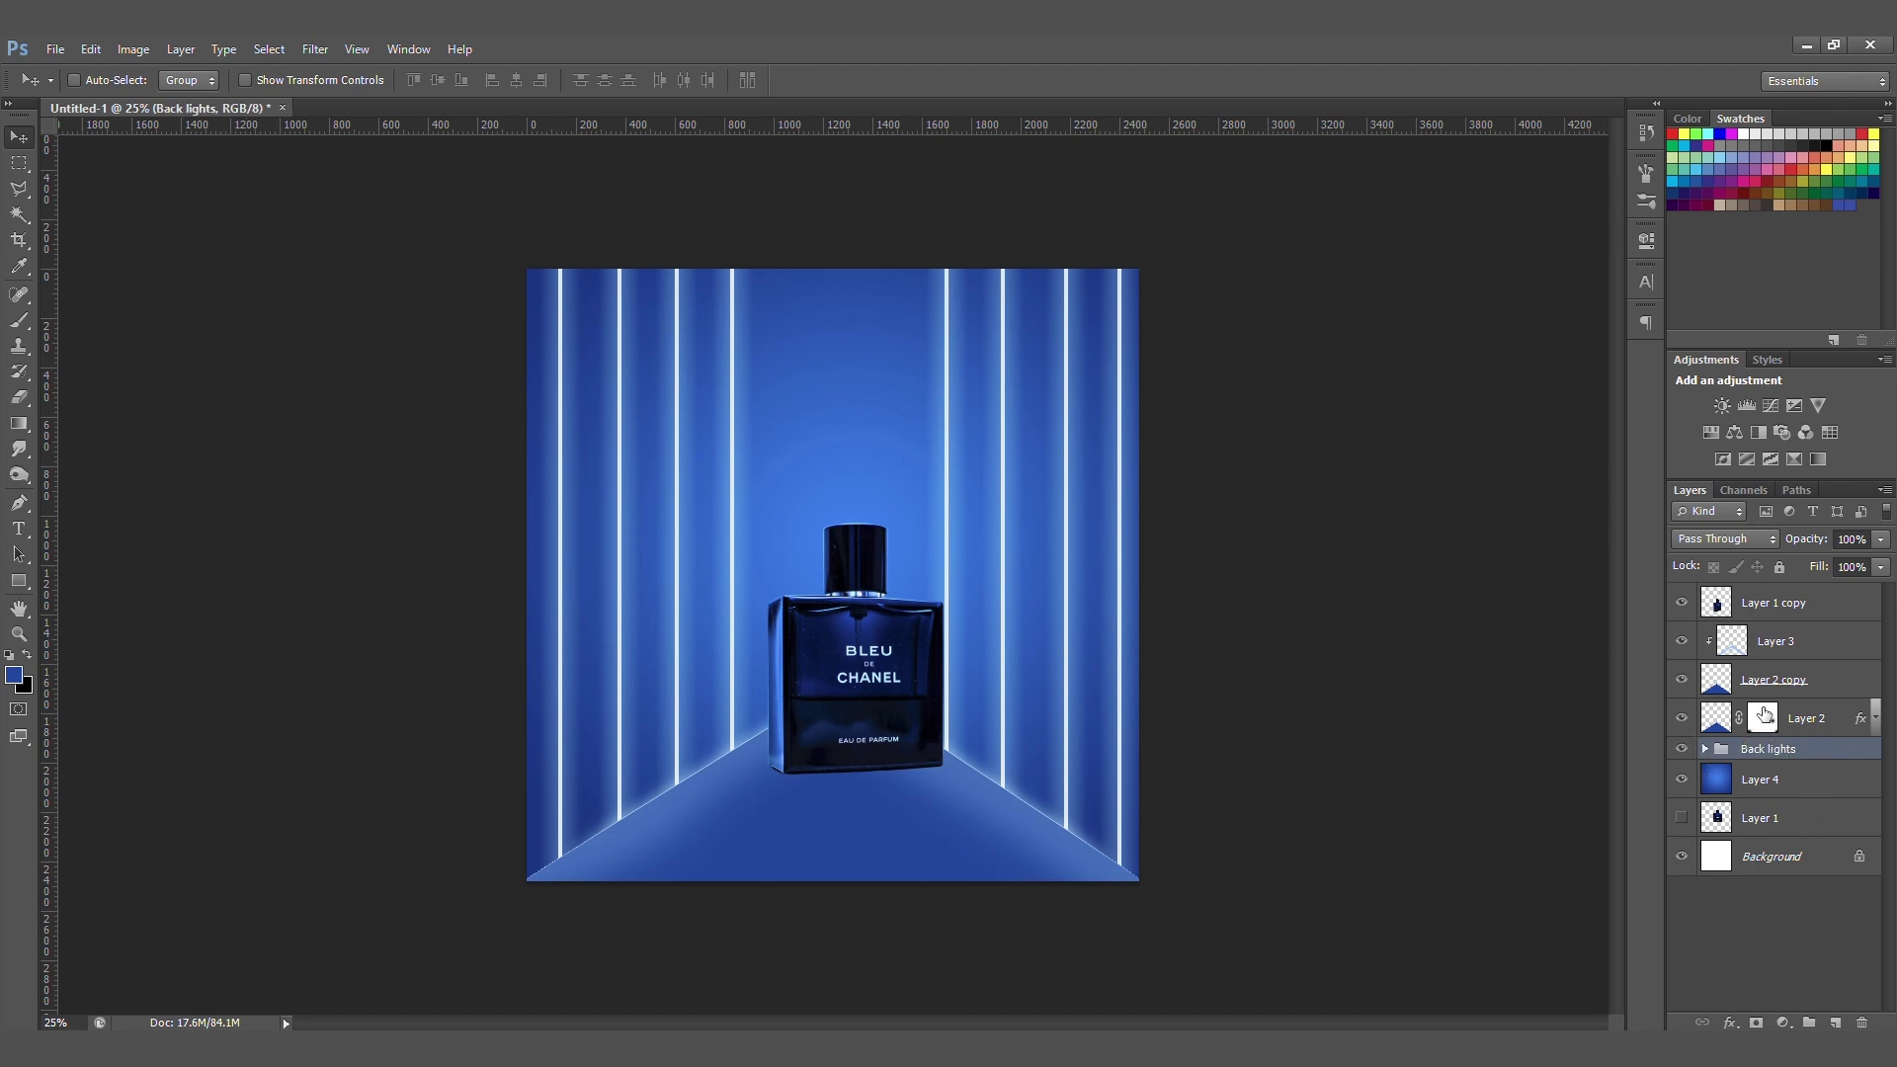
click(1837, 682)
click(1679, 679)
click(1679, 680)
- Duplicate the bottle layer, flip the lower copy vertically and place it directly beneath the bottle as a reflection
click(1857, 607)
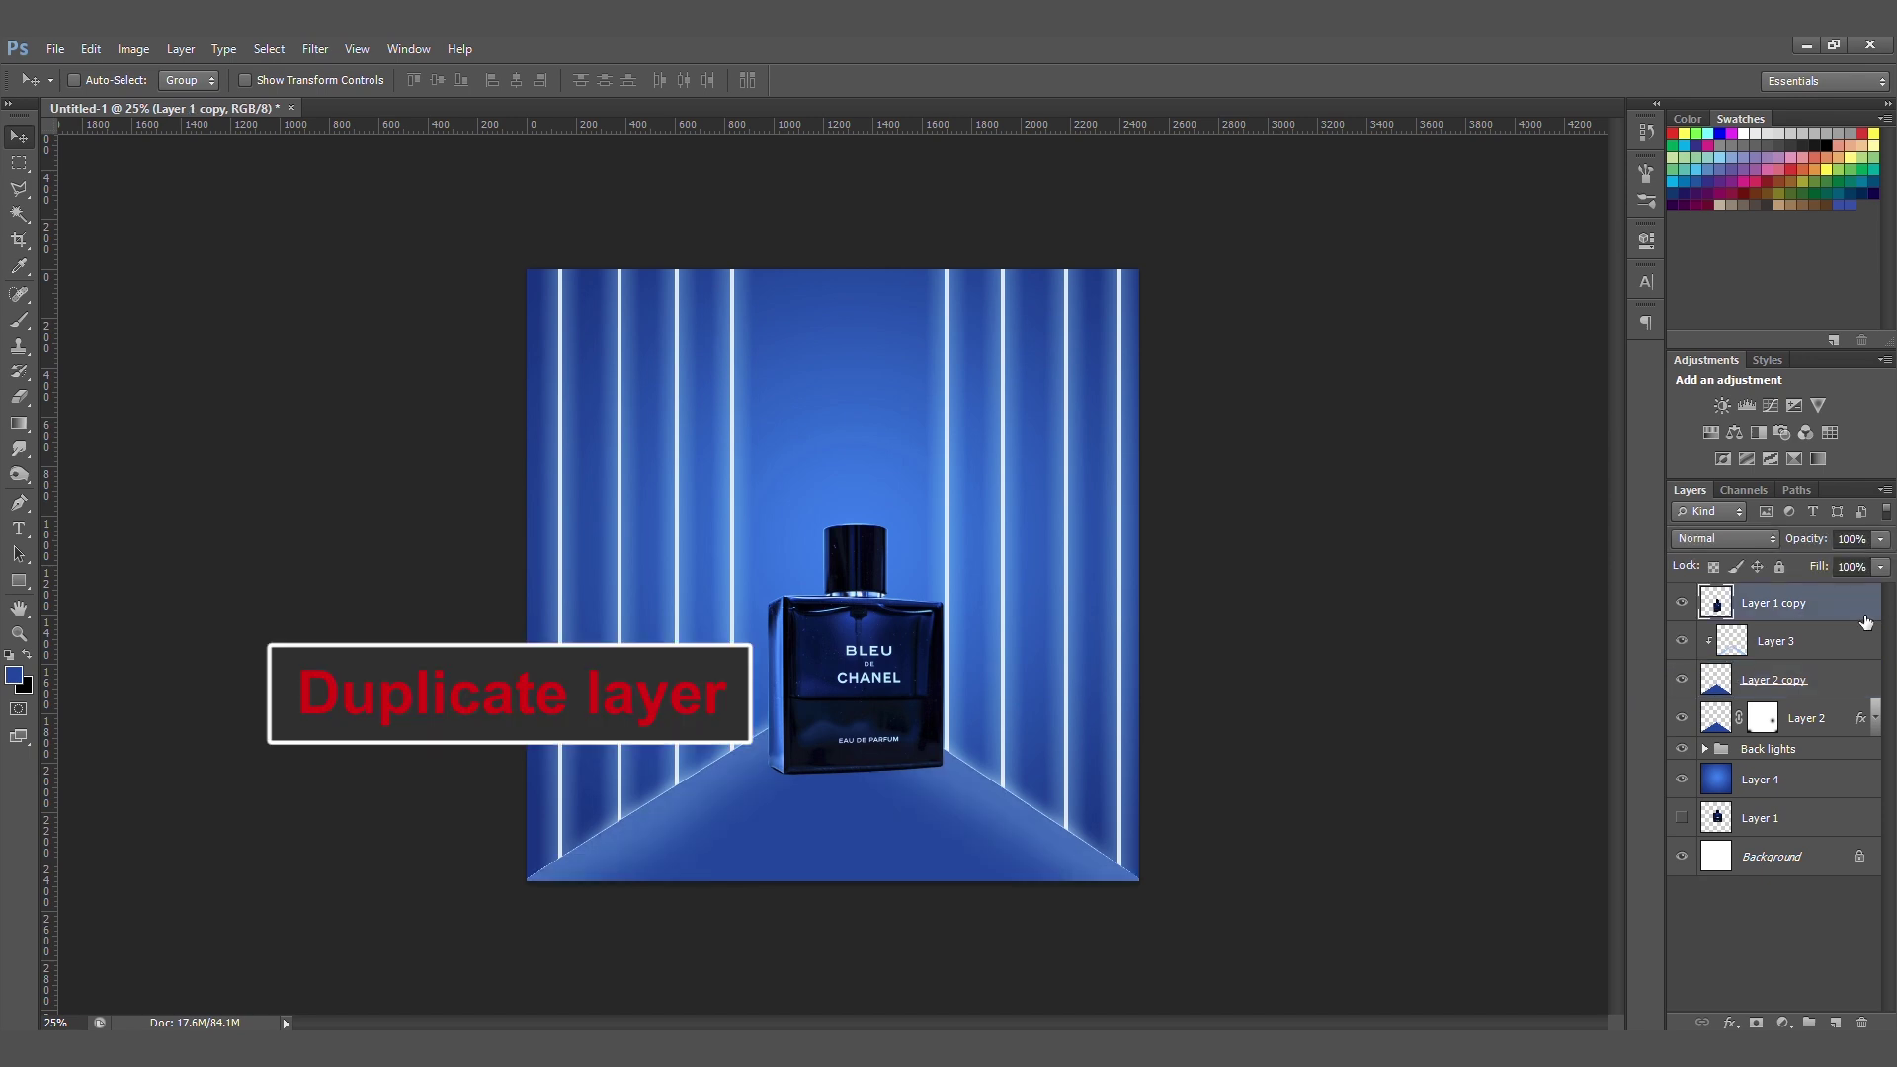
key(ctrl+j)
click(1796, 641)
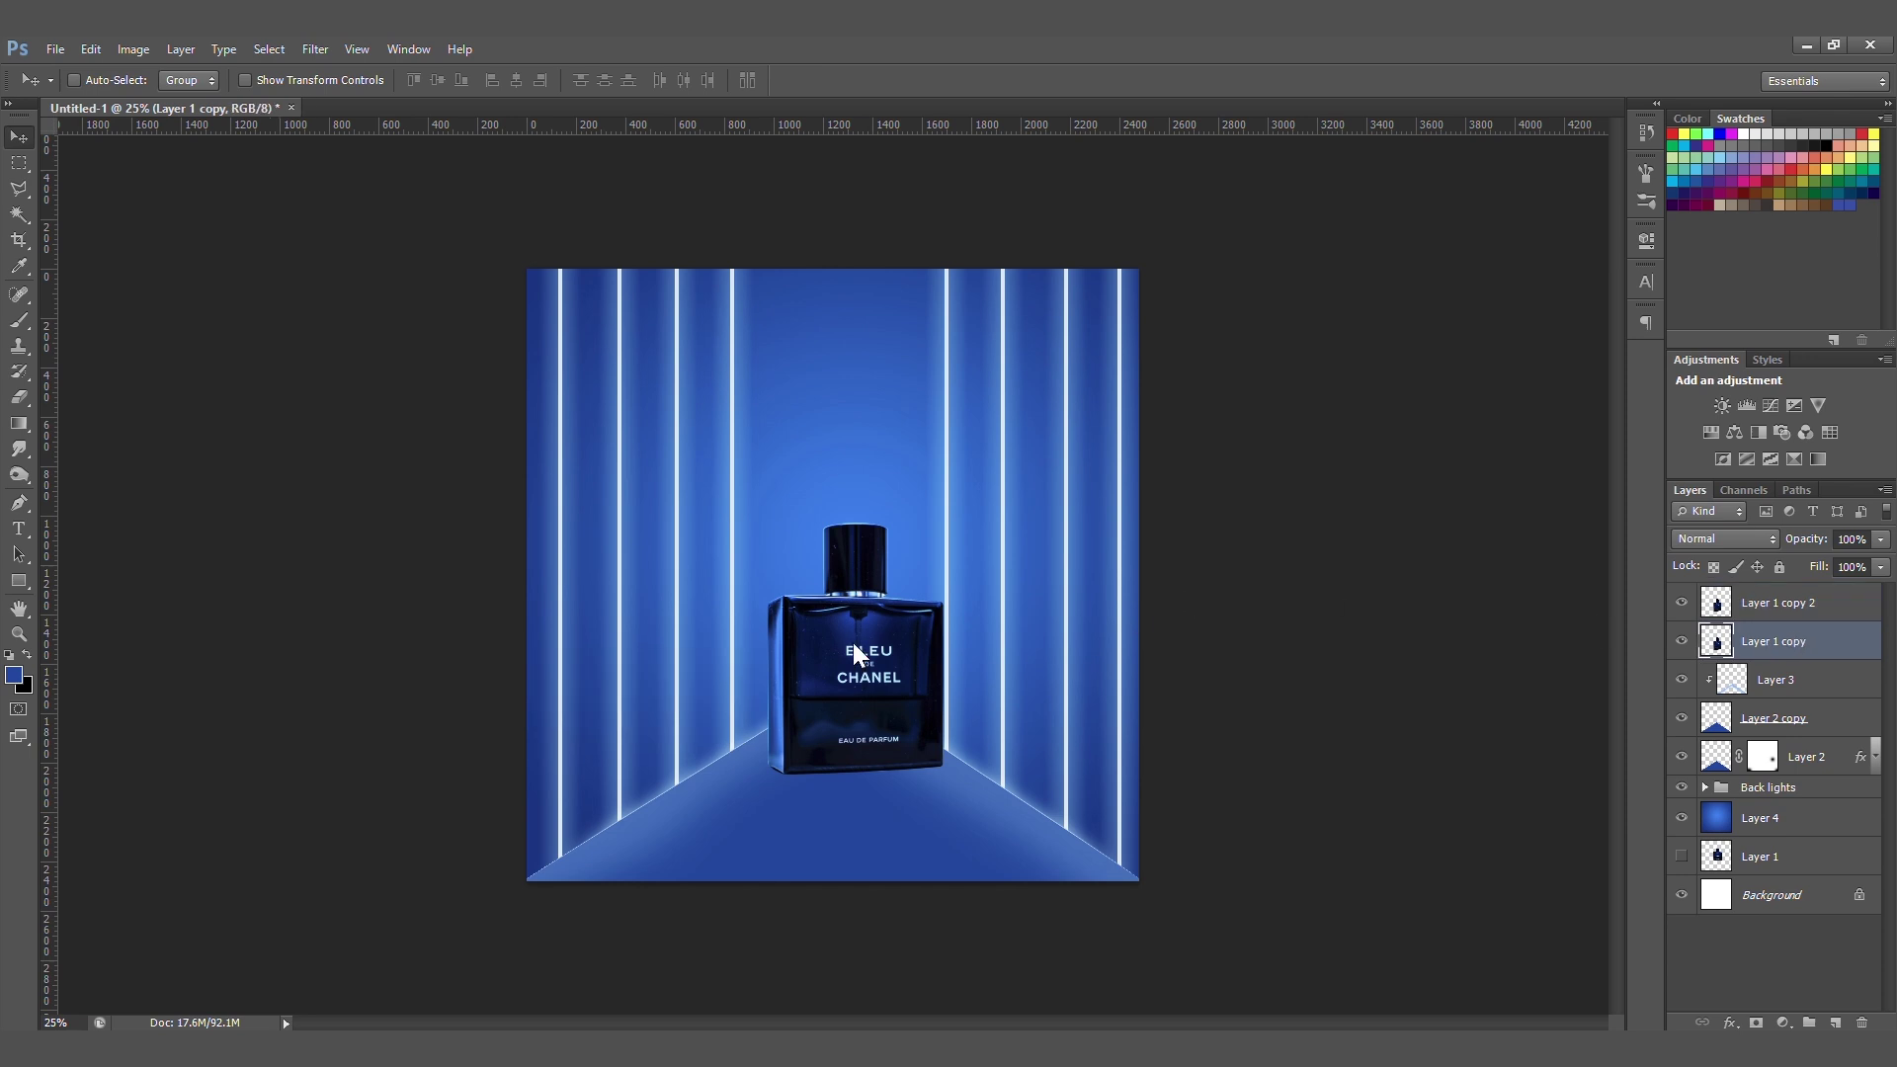
key(ctrl+t)
right_click(852, 644)
click(909, 619)
drag(875, 566, 871, 791)
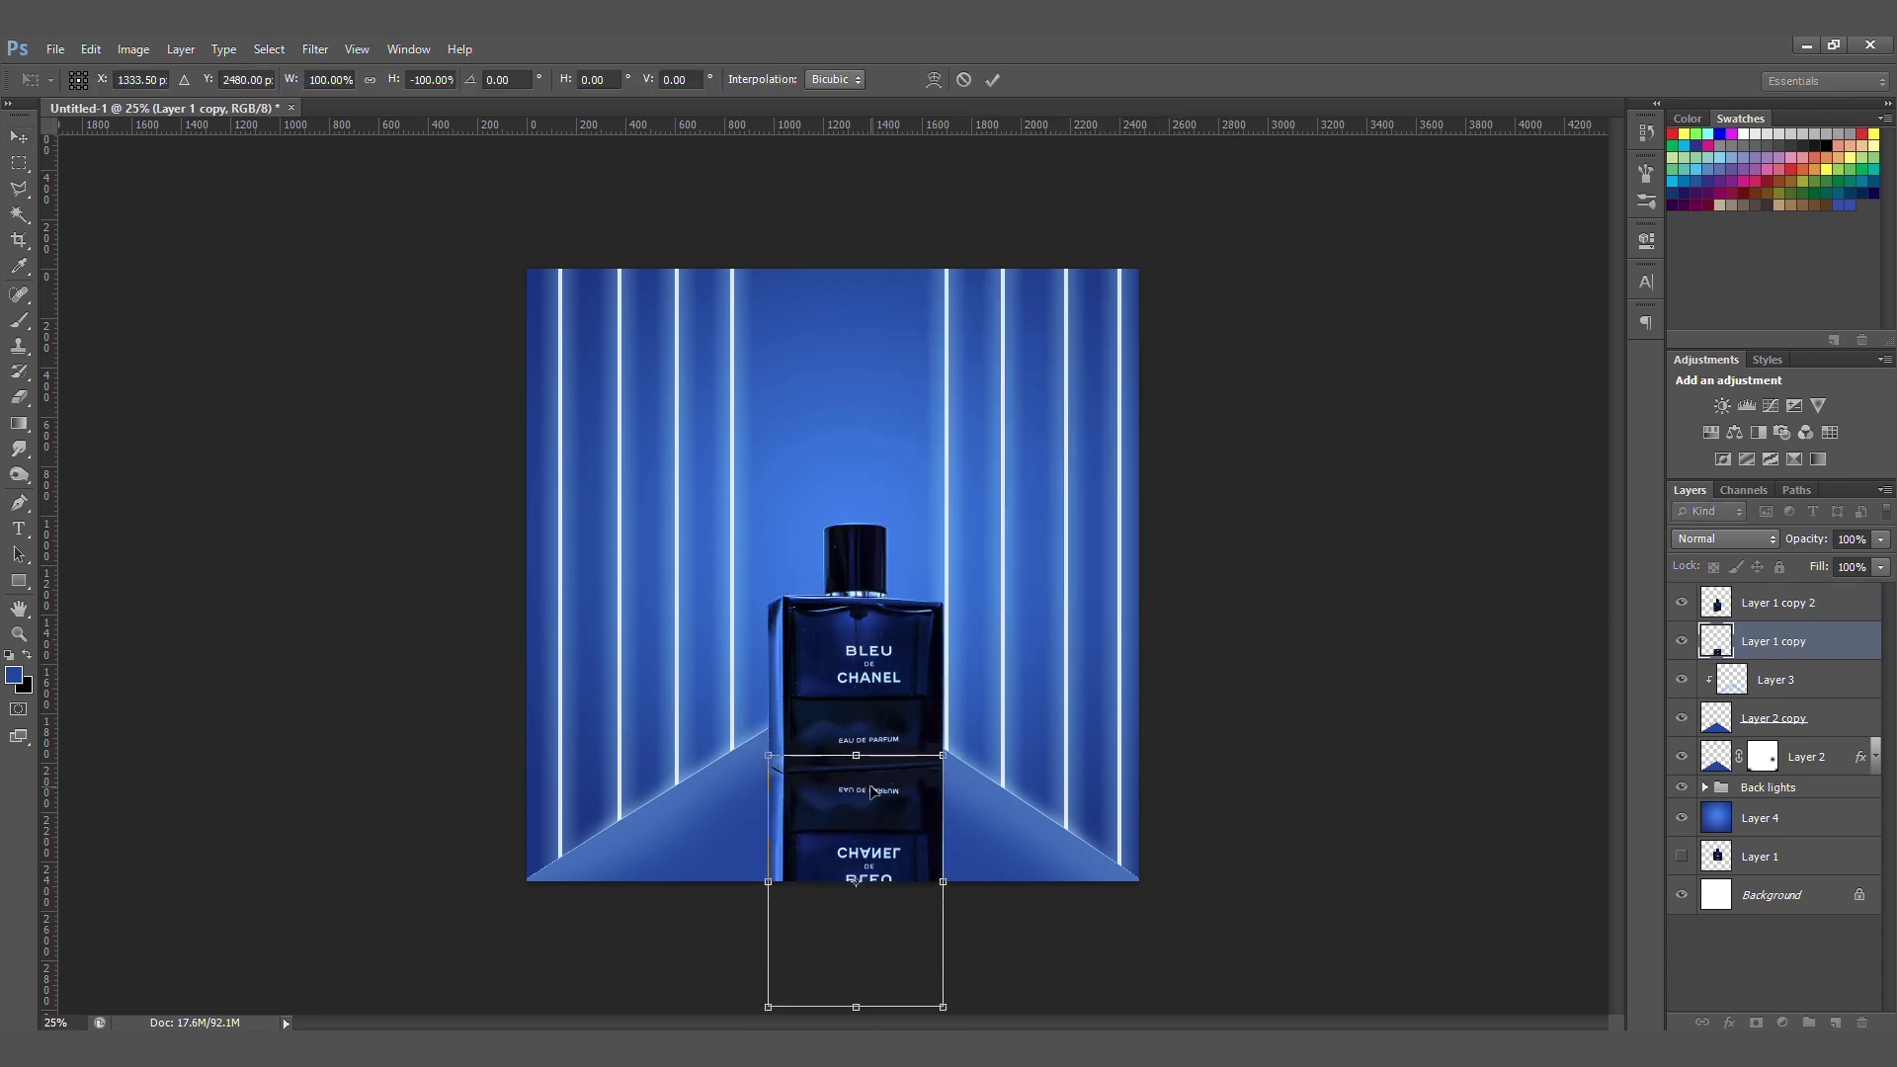
key(Return)
- Add a layer mask to the flipped bottle copy and fade its lower part out with a linear black-to-white gradient
click(1755, 1023)
key(d)
click(19, 422)
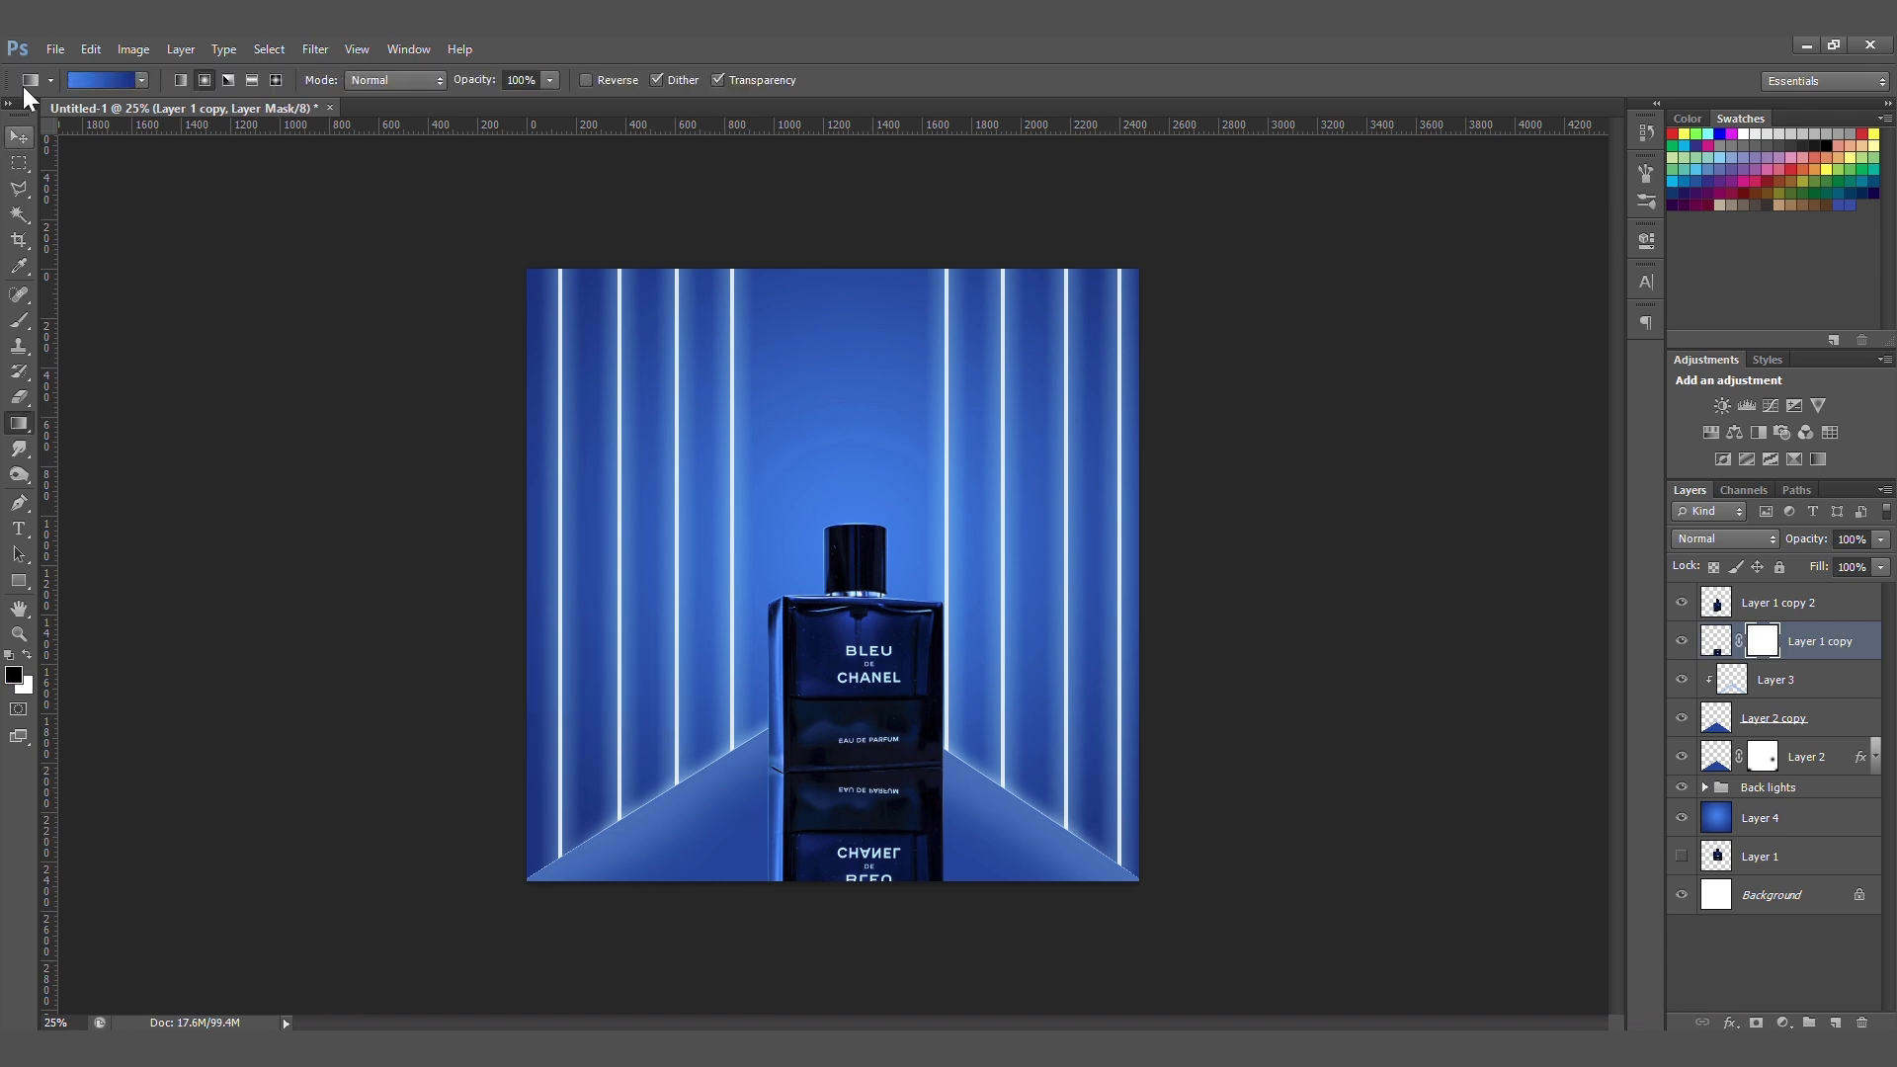
click(140, 81)
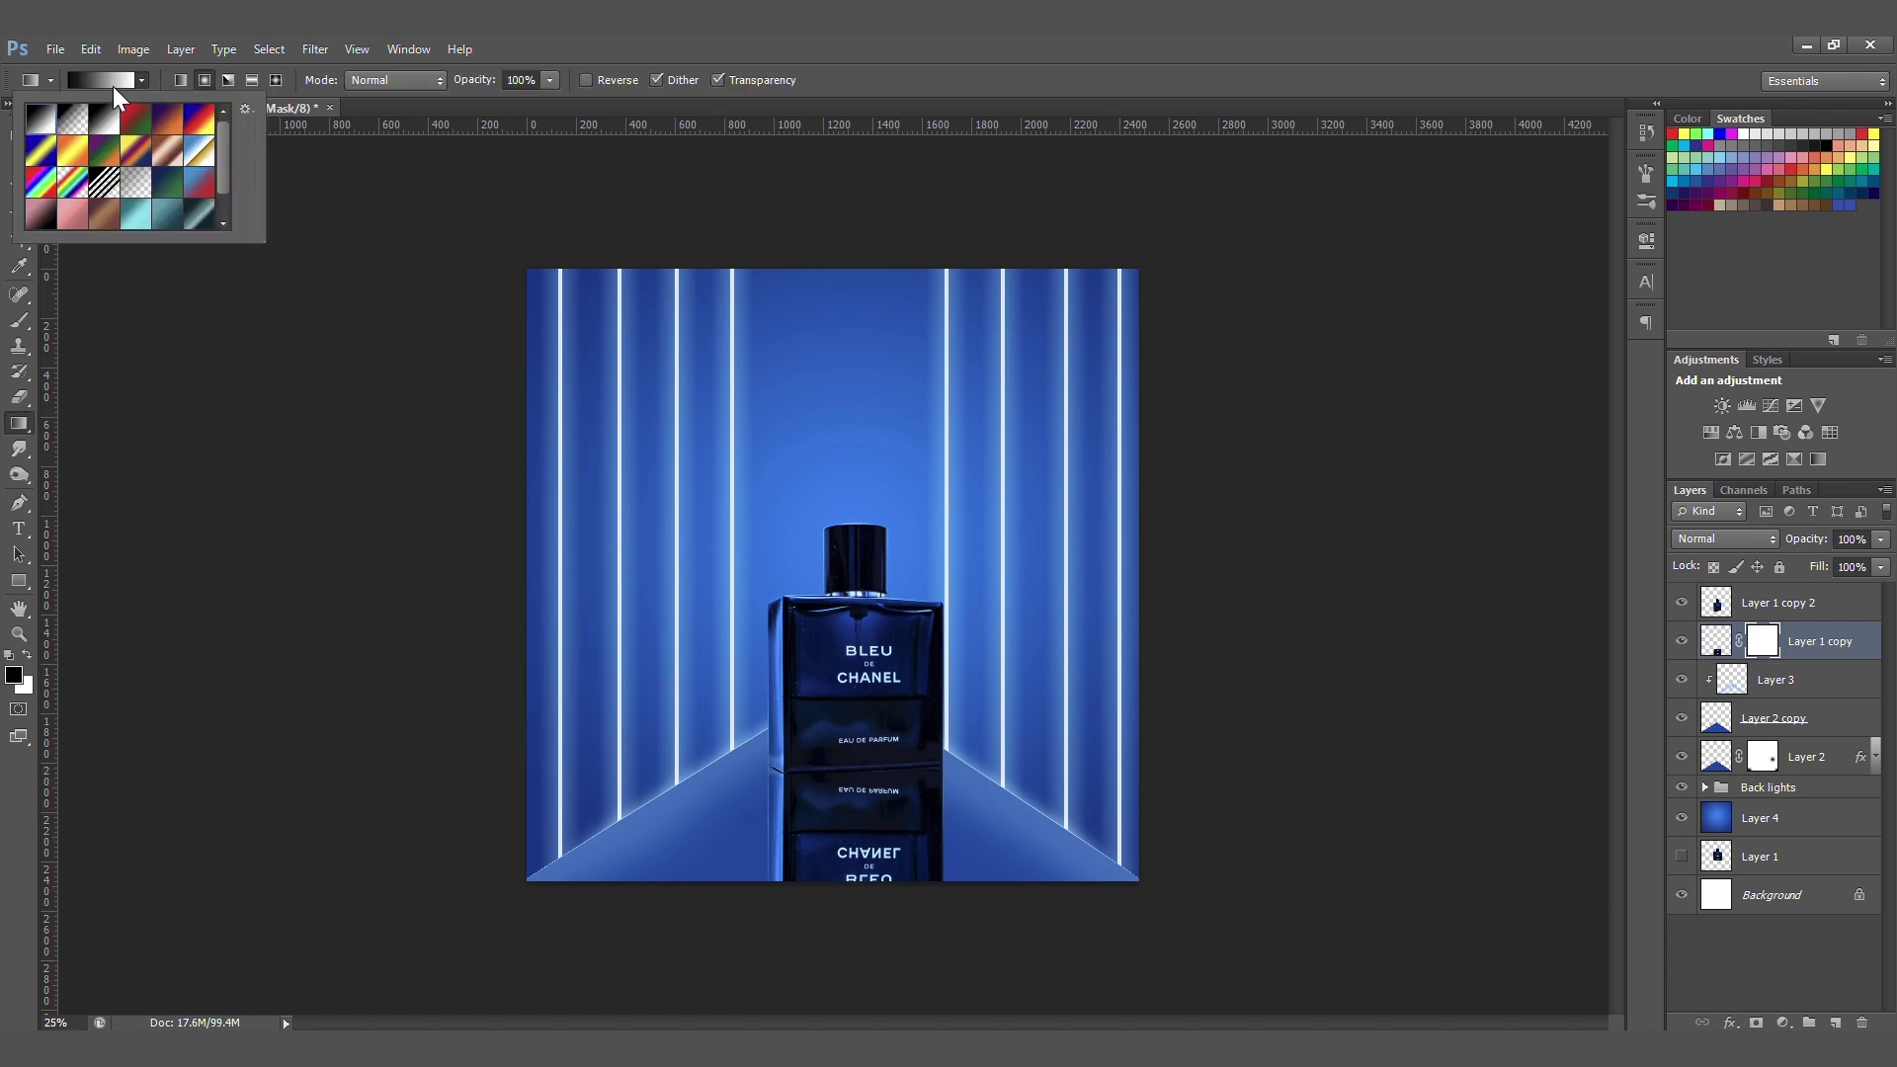
click(181, 80)
drag(880, 760, 880, 759)
key(v)
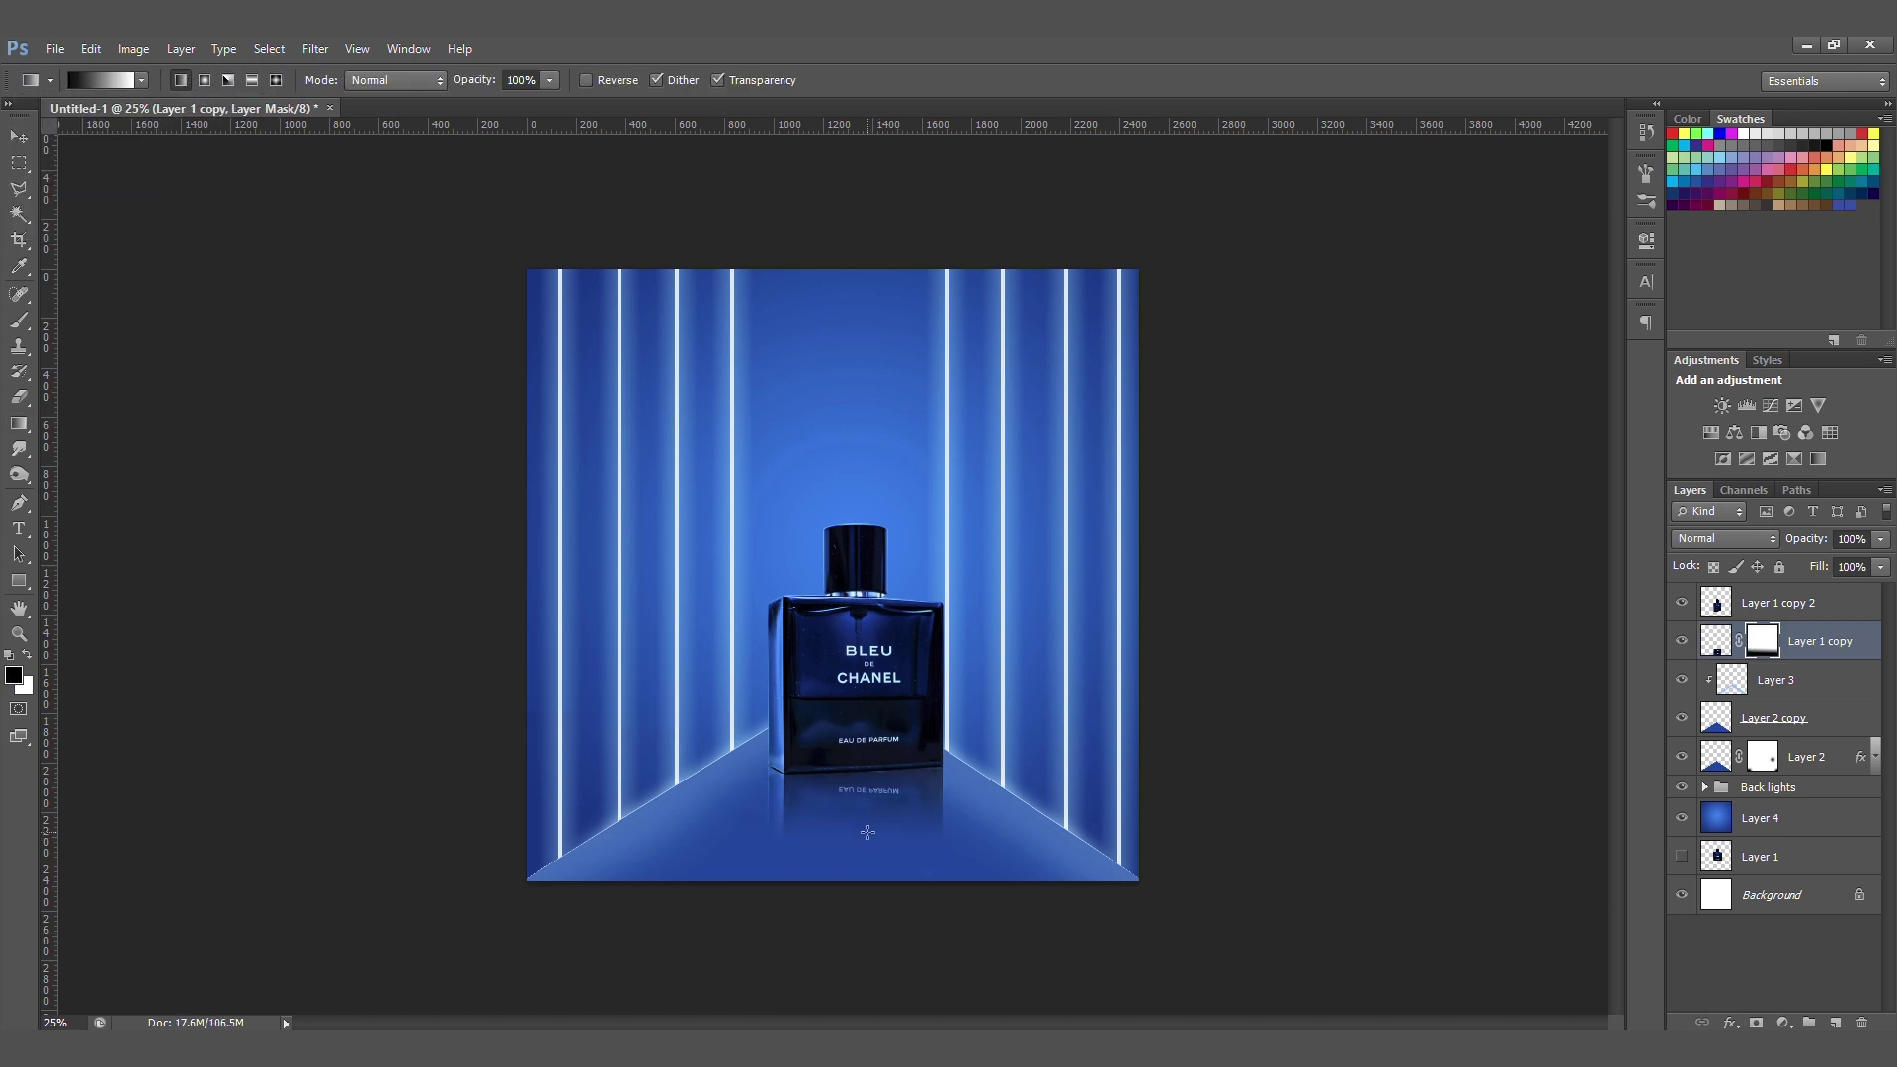
- Create a layer named "shadow" below the reflection layer and dab black with a 500 px brush beneath the bottle's lower corner
click(1830, 1020)
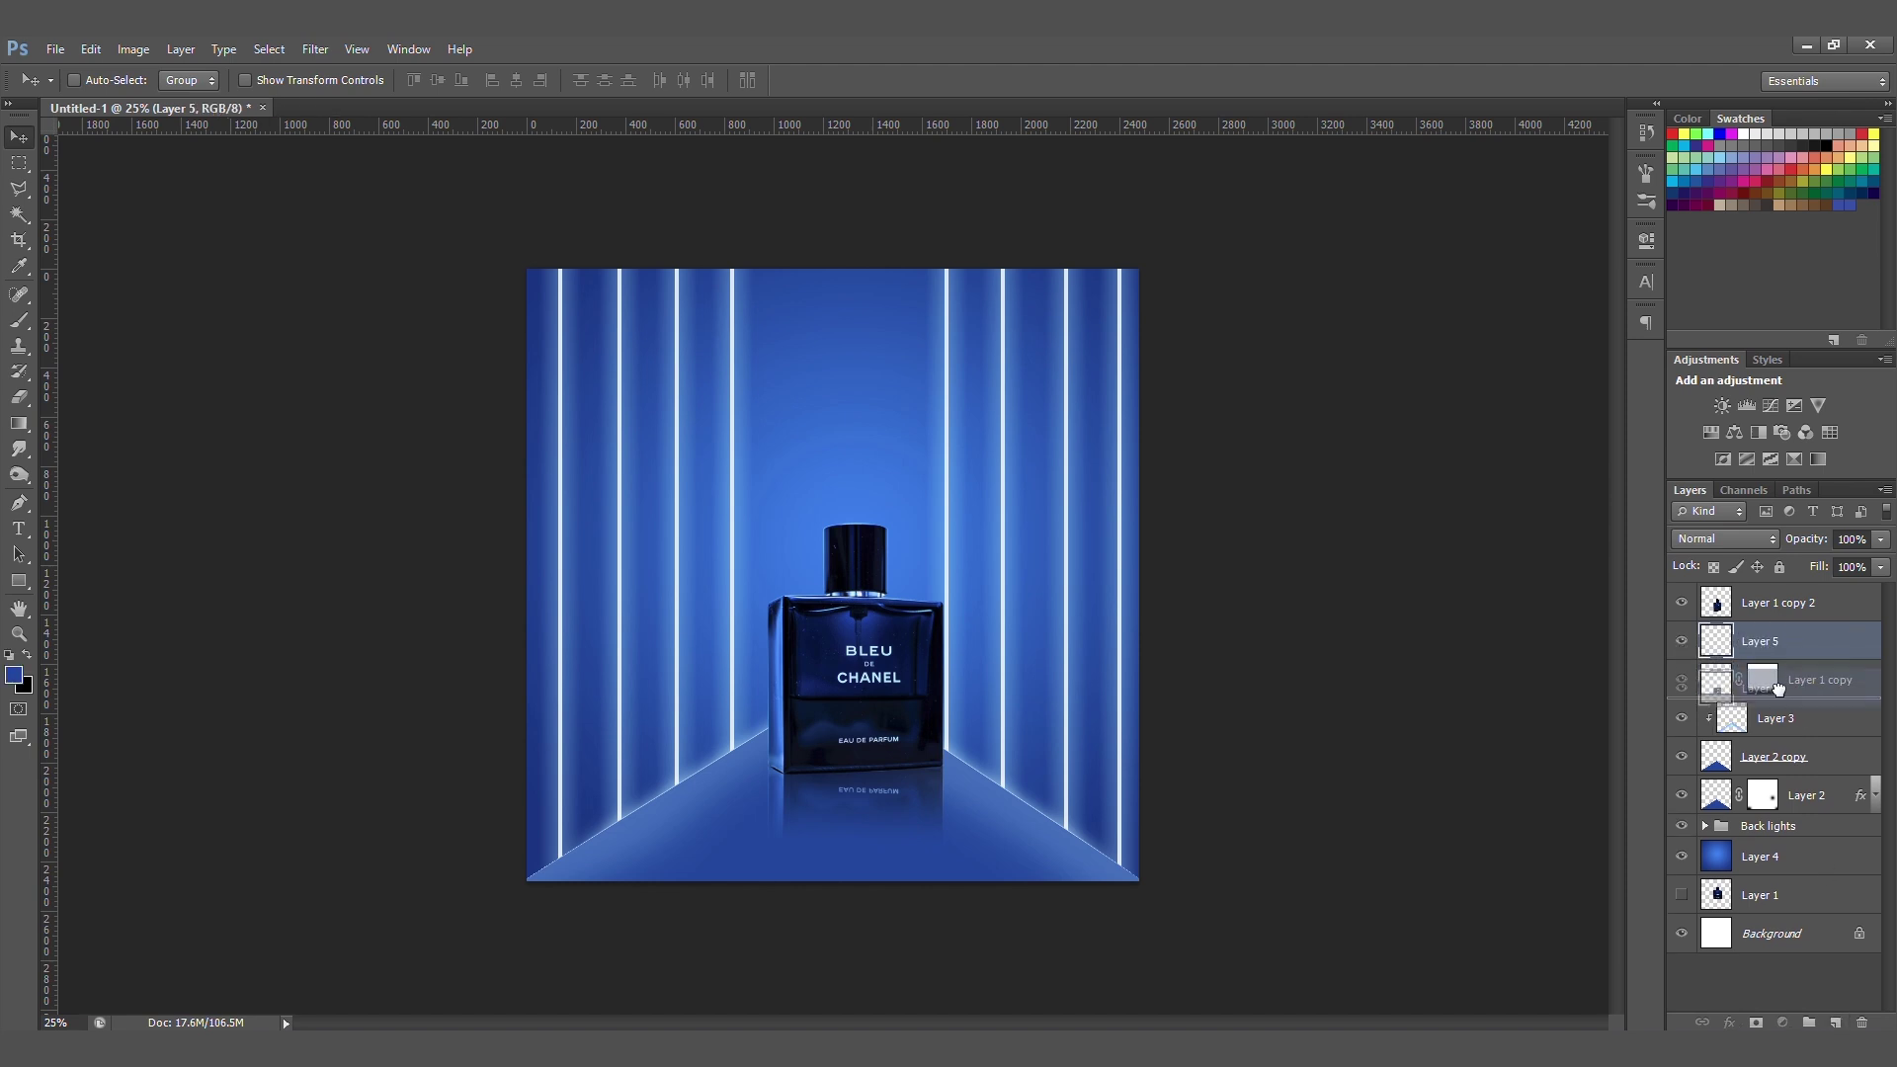
double_click(1760, 680)
text(shadow)
key(Return)
key(b)
key(d)
click(914, 815)
click(918, 818)
click(918, 820)
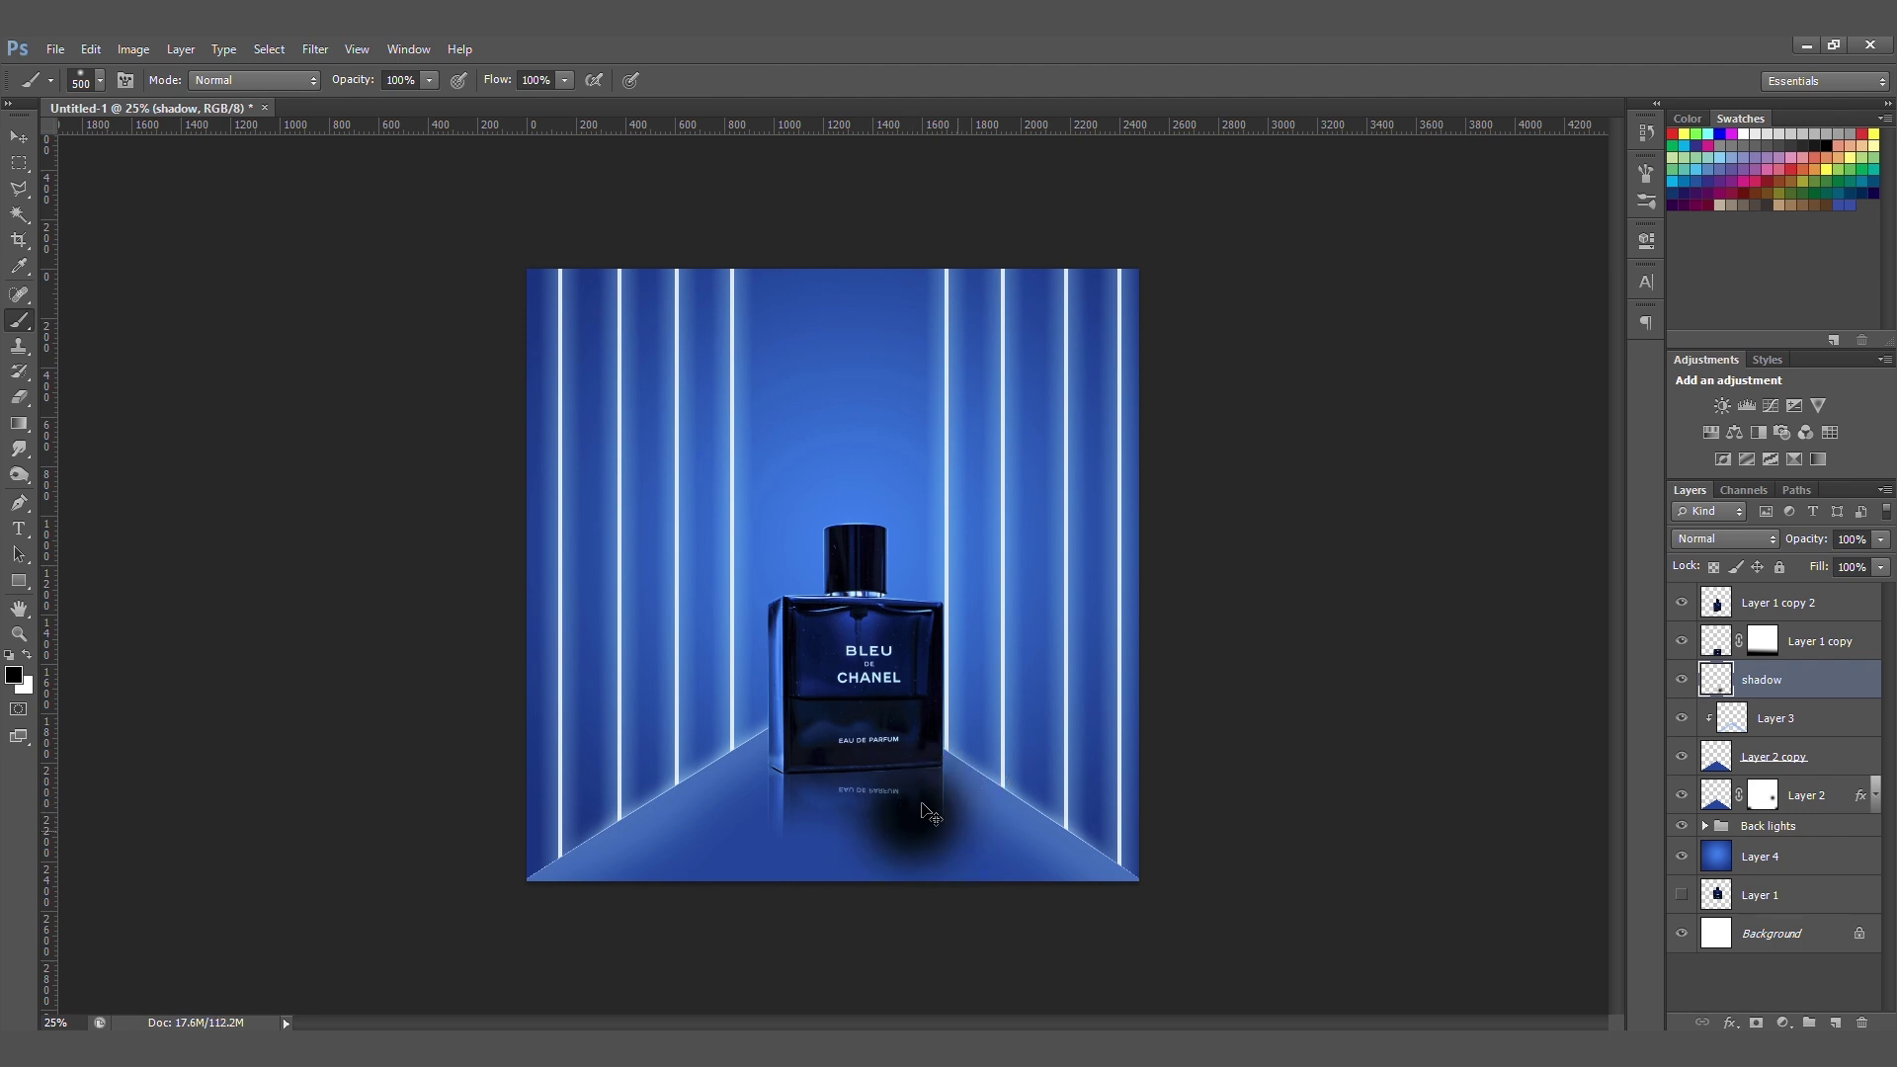
- Squash and move the black spot into a flat shadow under the bottle's base, and compare the image with and without it
key(ctrl+t)
drag(917, 722, 1074, 790)
drag(927, 798, 884, 779)
mouse_move(1032, 776)
mouse_down()
mouse_move(916, 745)
mouse_move(924, 760)
mouse_up()
key(Return)
click(1682, 682)
click(1683, 682)
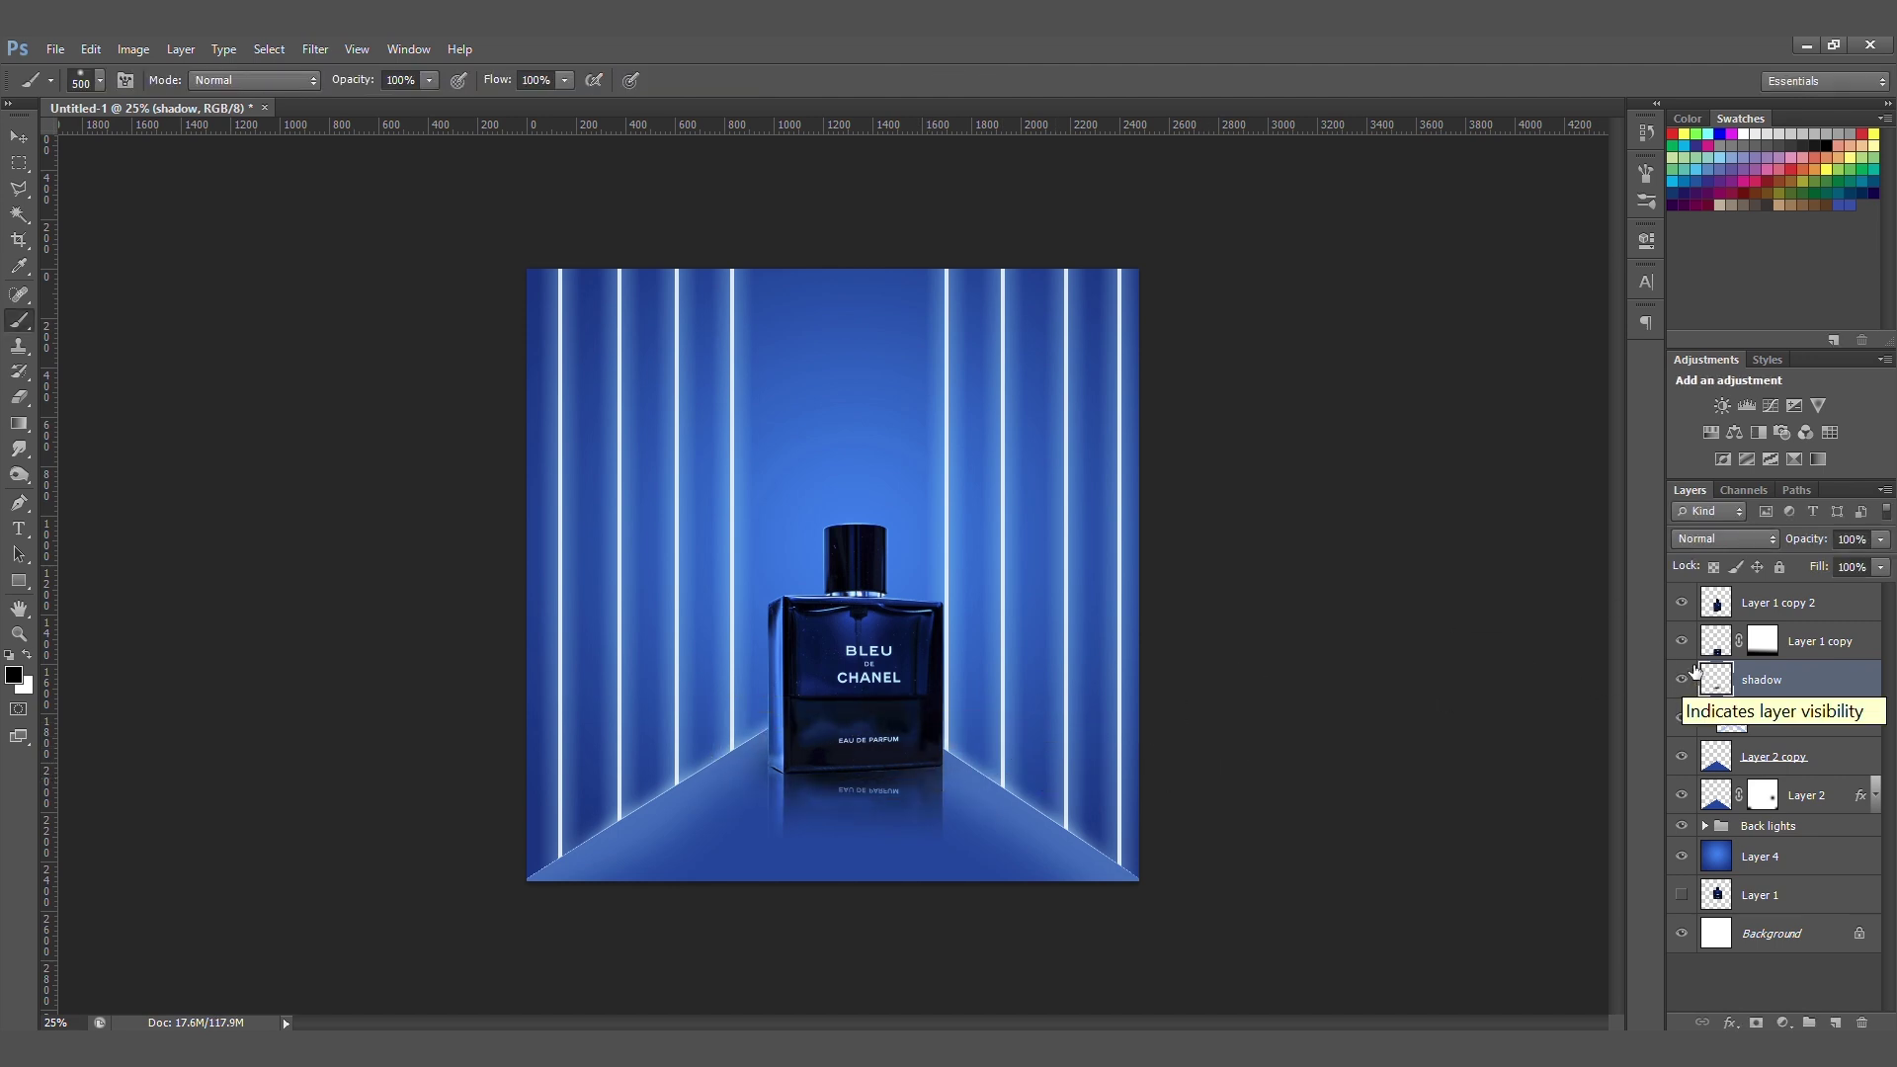
click(1682, 681)
click(1682, 681)
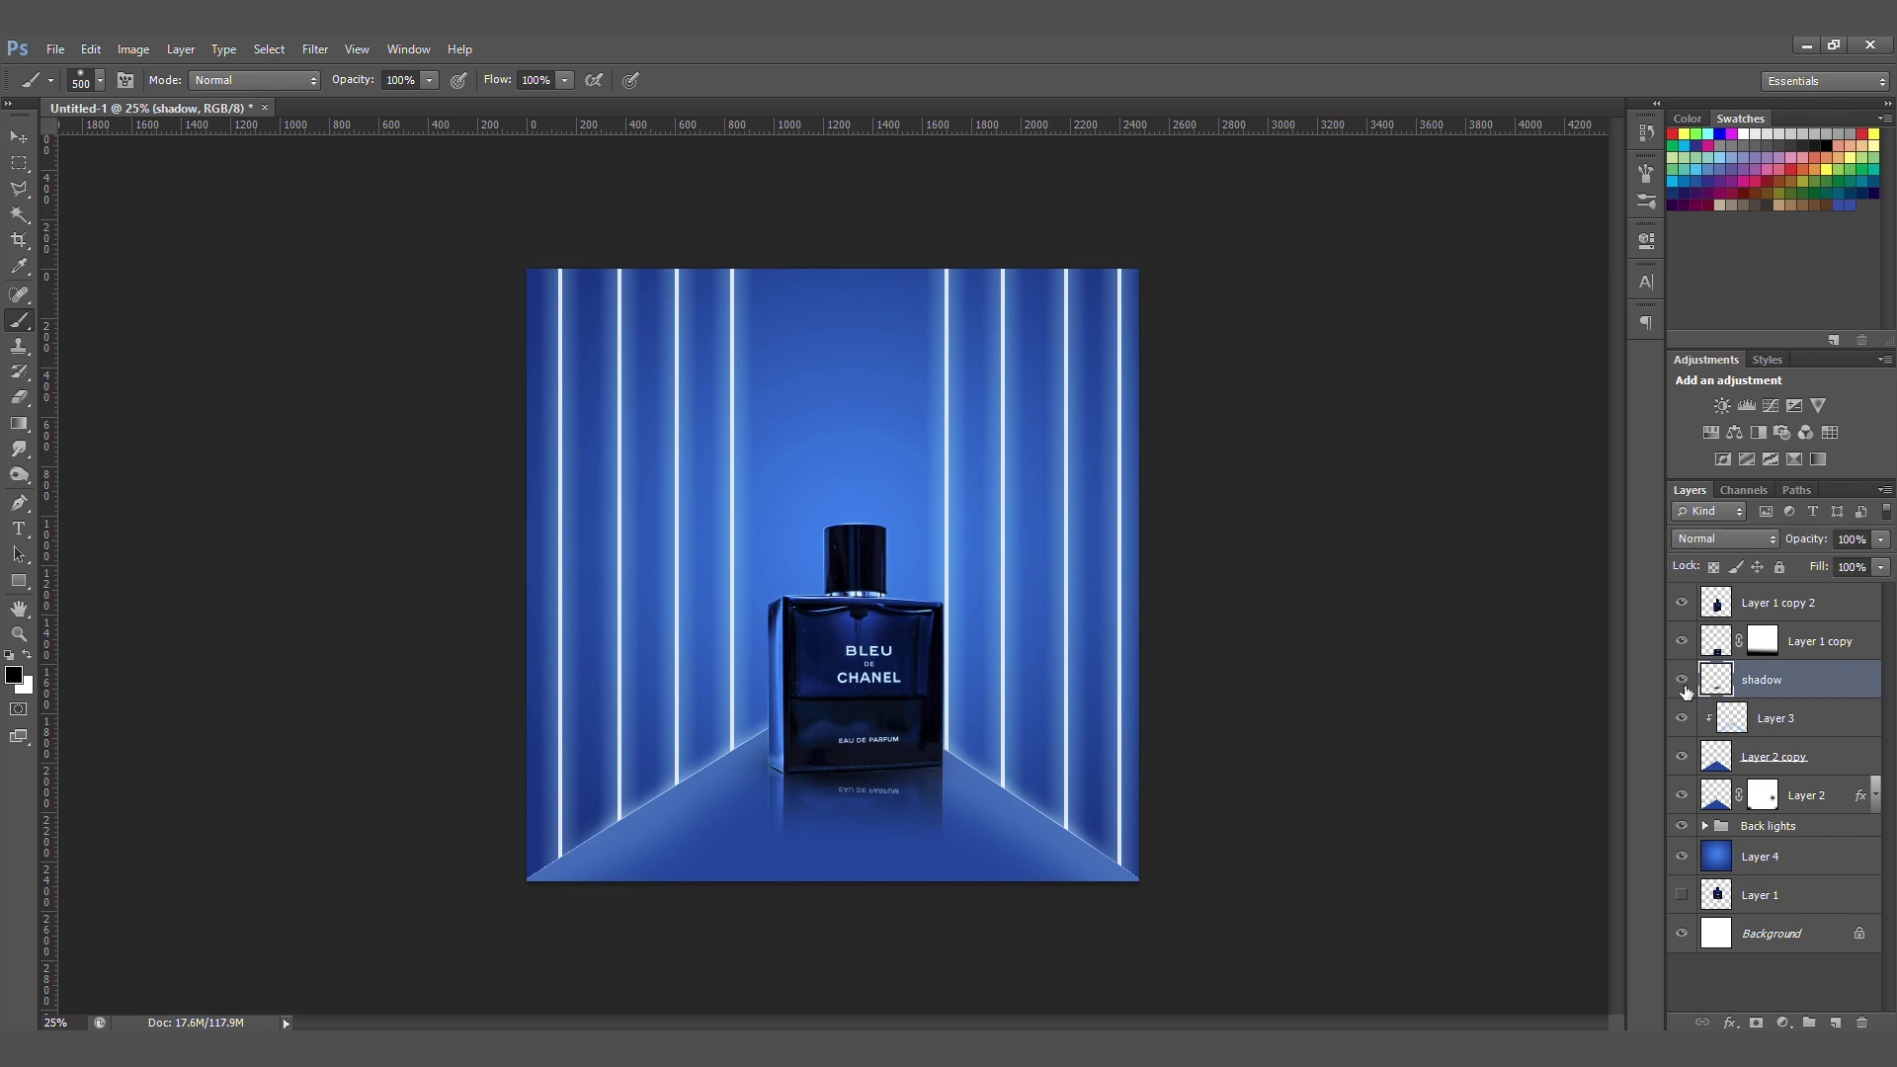
key(v)
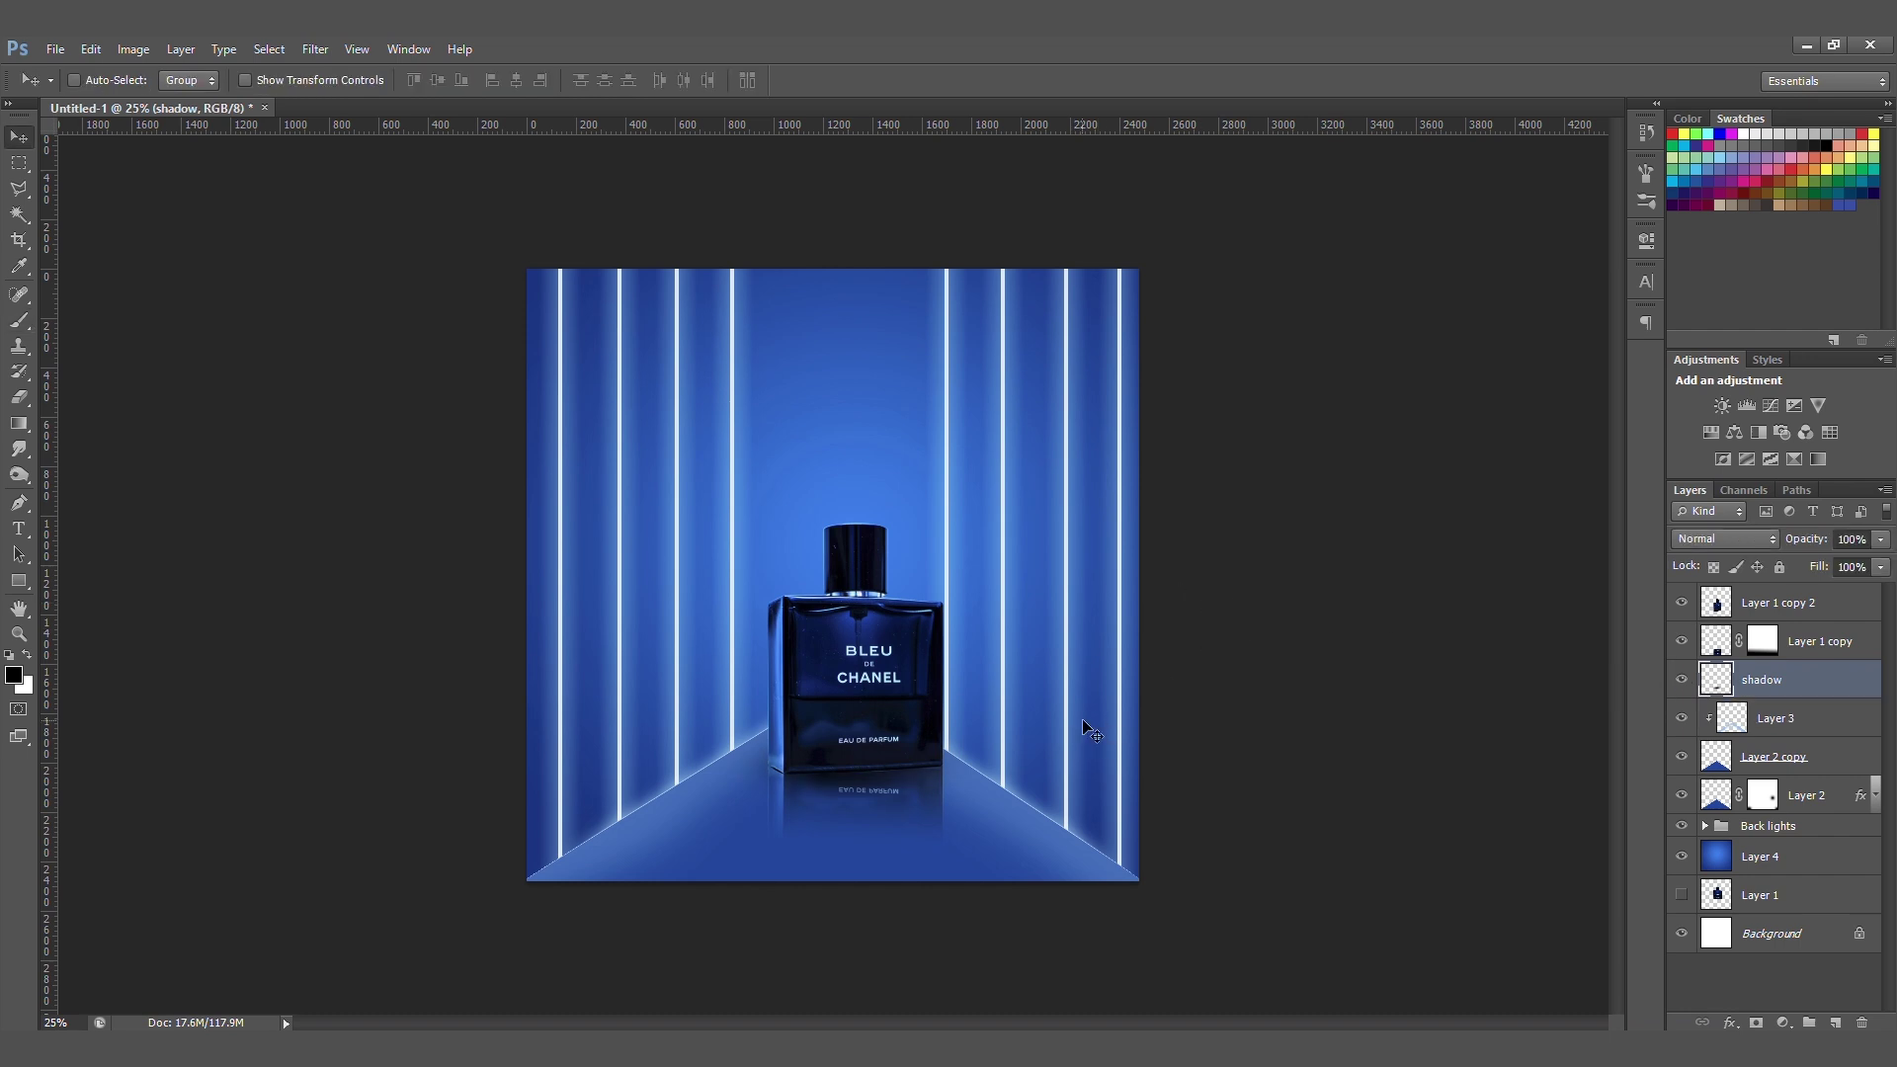
- Clip a Levels adjustment to the upright bottle layer, Layer 1 copy 2, with midtones at 1.62 and highlights at 174
click(1767, 598)
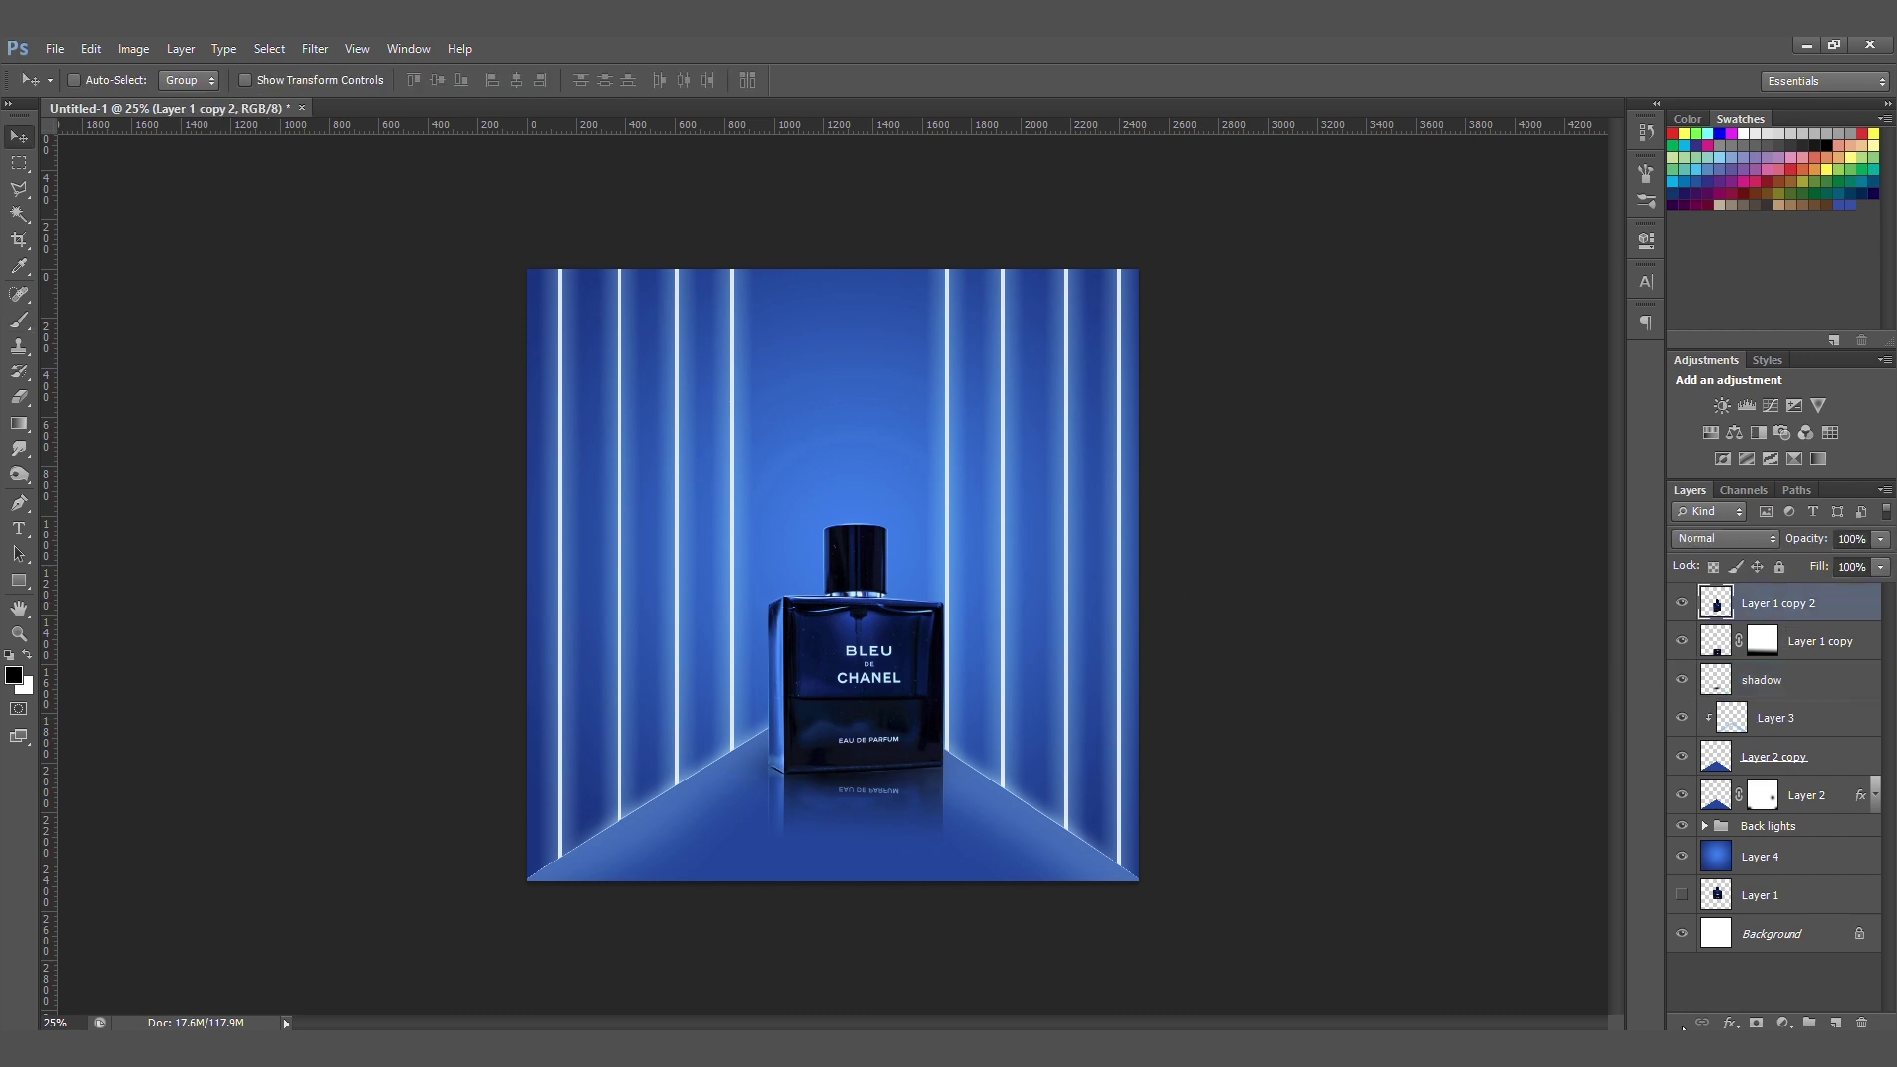
click(1783, 1022)
click(1639, 493)
click(1472, 560)
drag(1598, 433, 1382, 433)
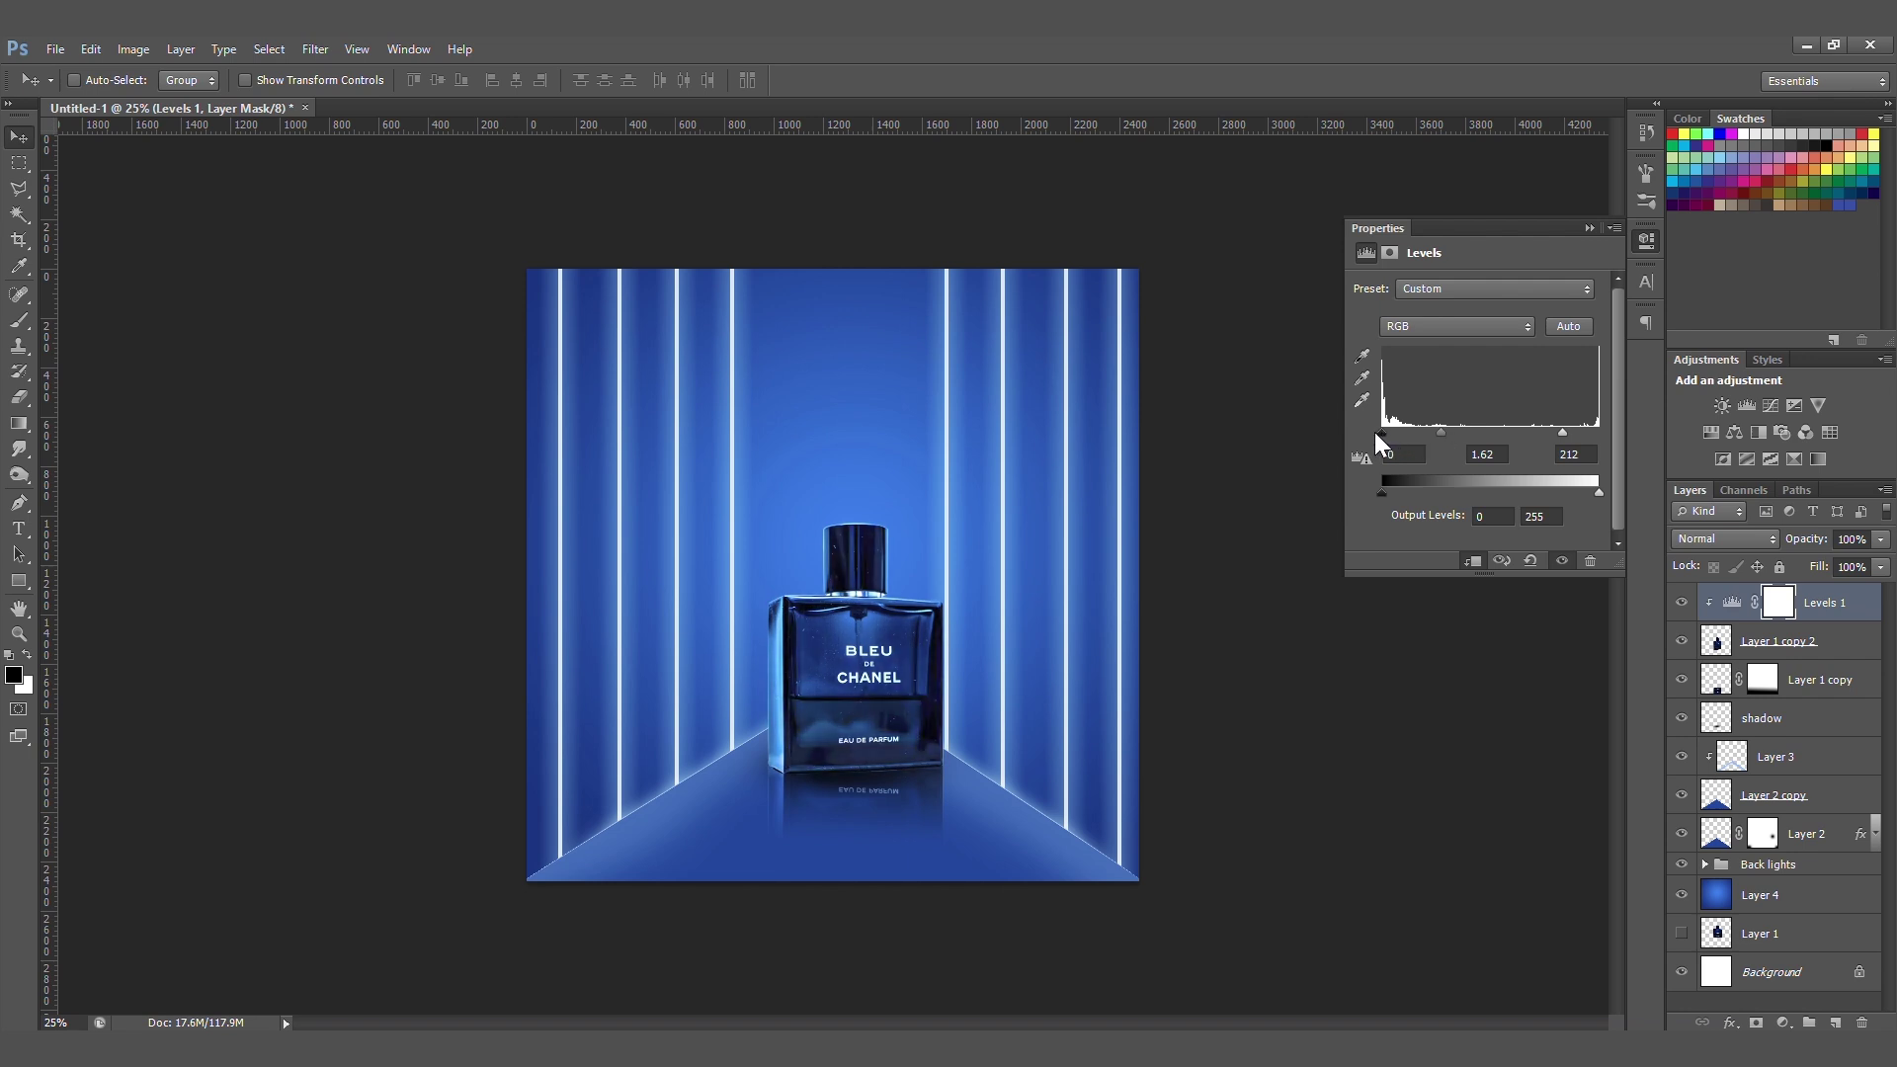
drag(1557, 440, 1532, 440)
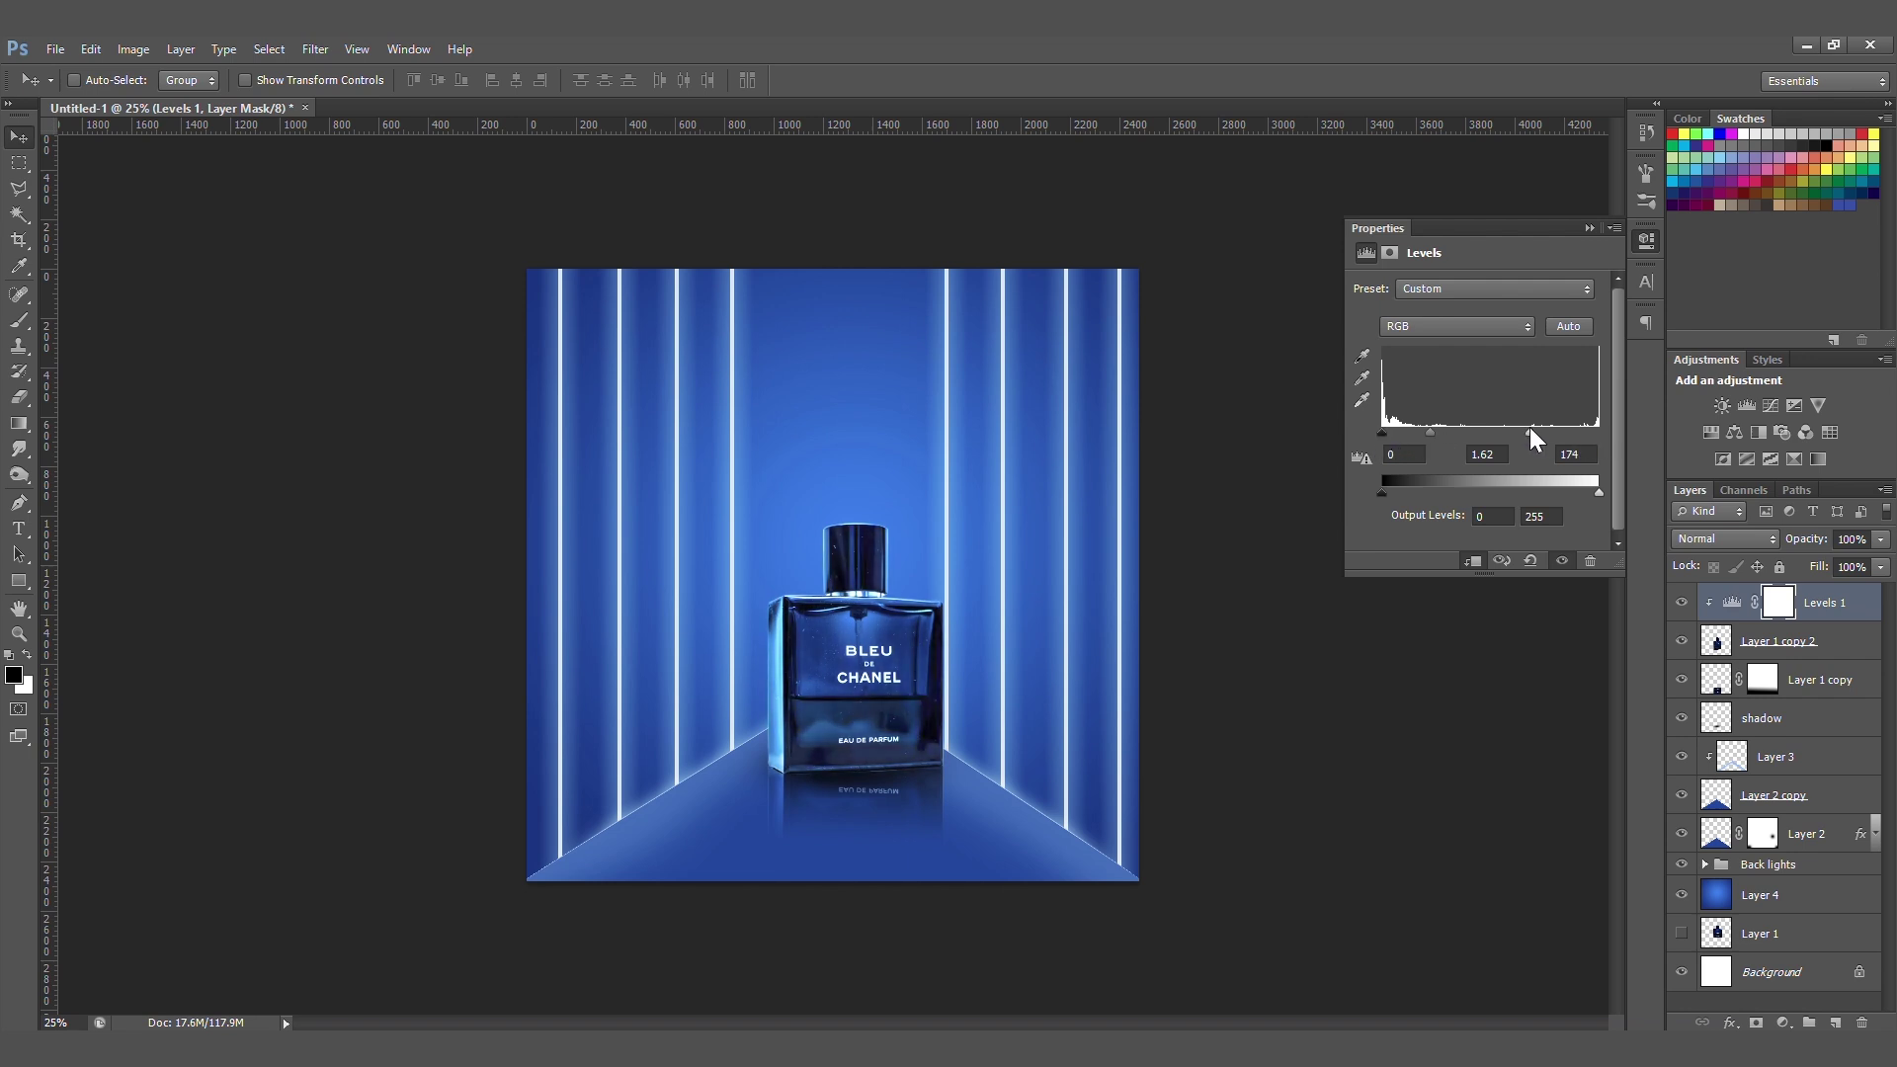
click(1589, 228)
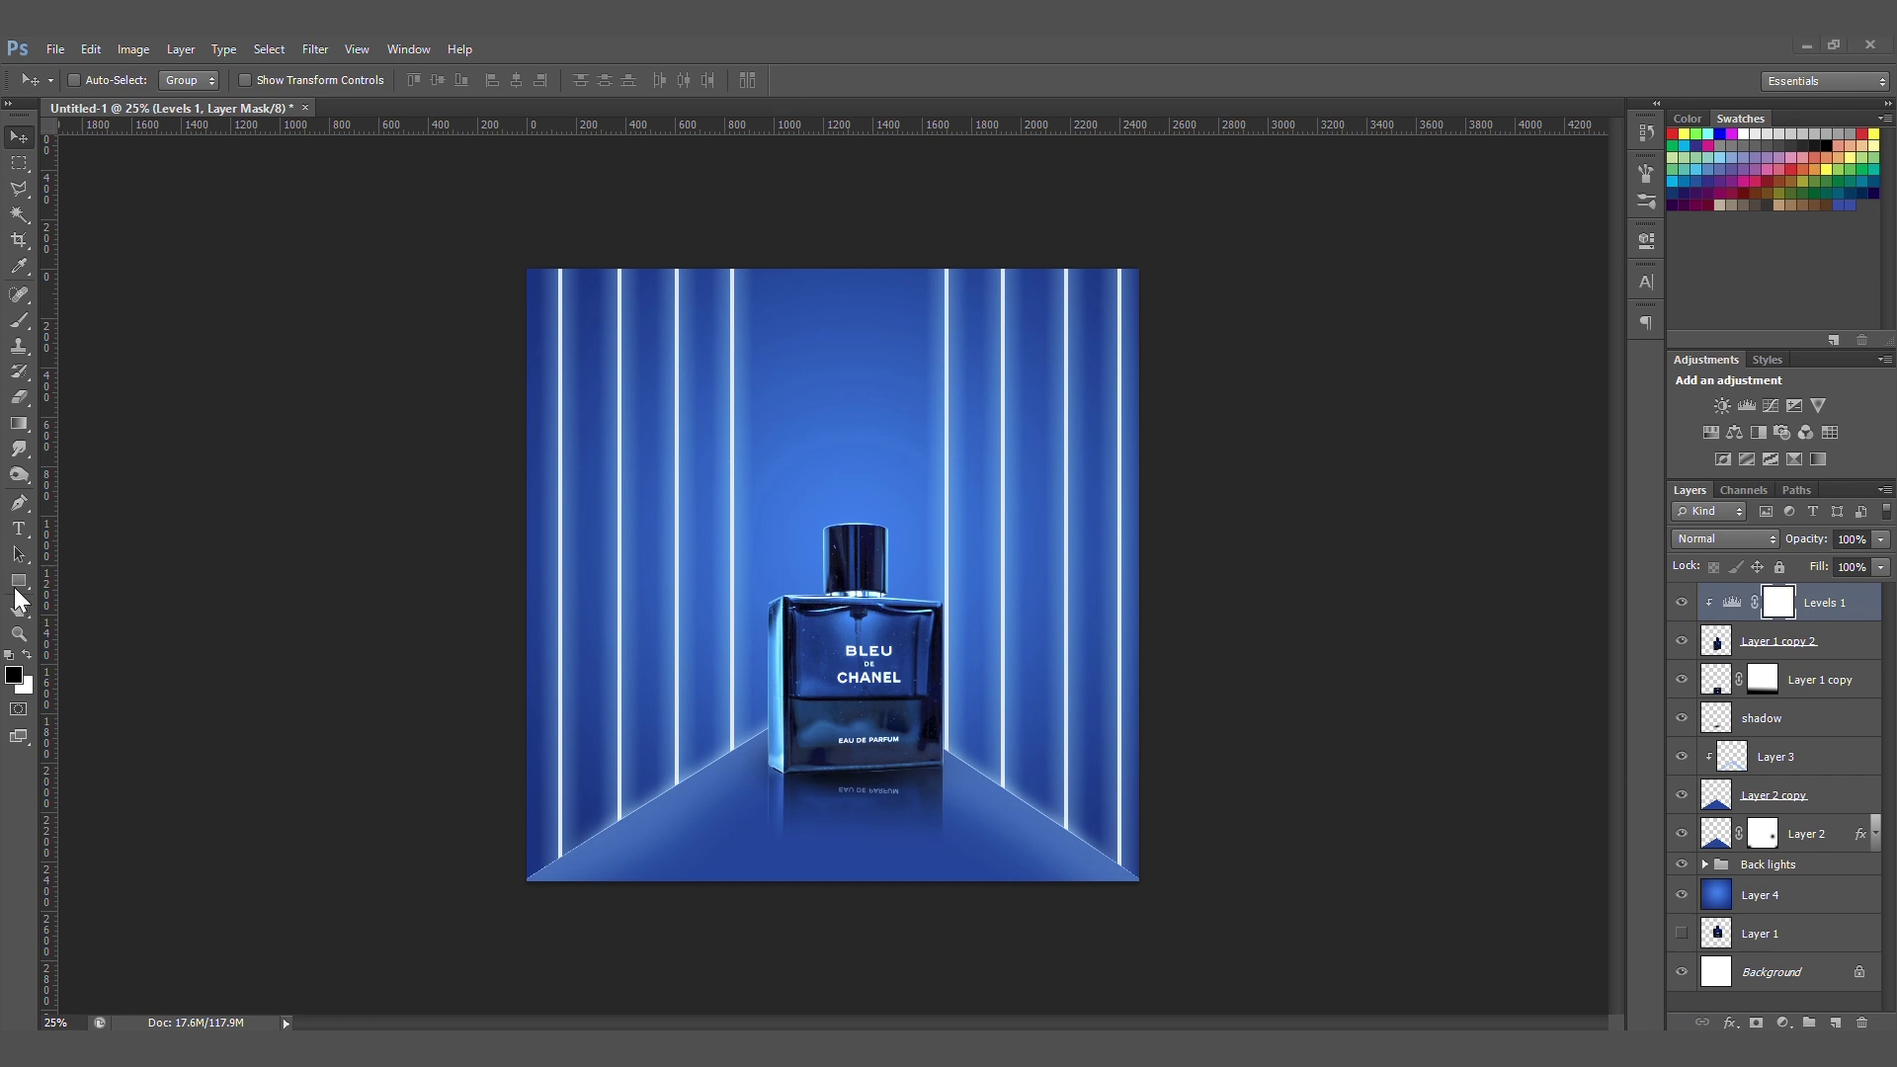
- Create a new layer above Layer 4, draw a tall black rounded rectangle behind the bottle and move it slightly up
click(1839, 896)
click(1790, 906)
click(1834, 1022)
click(19, 581)
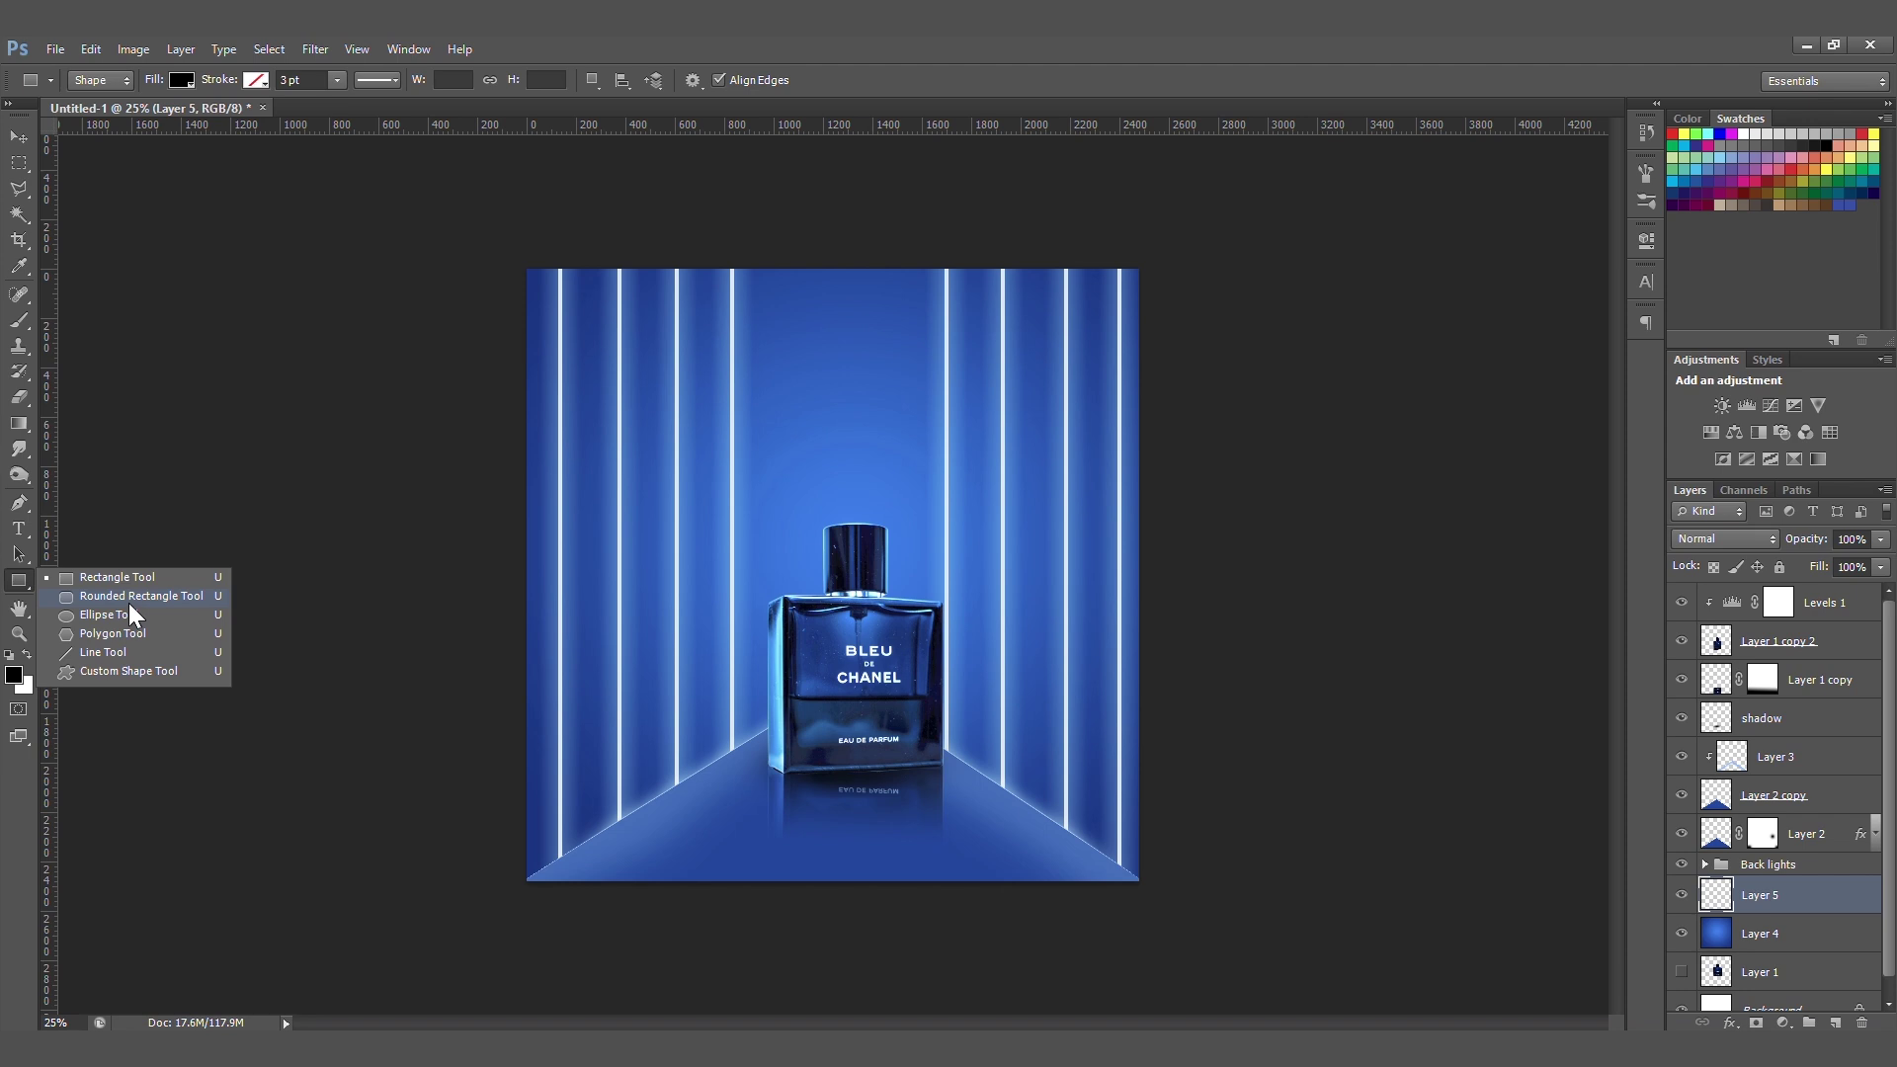
click(129, 598)
drag(788, 343, 902, 625)
key(v)
drag(856, 425, 869, 386)
- Resize the rounded rectangle to about 118.80% width and 98.61% height
key(ctrl+t)
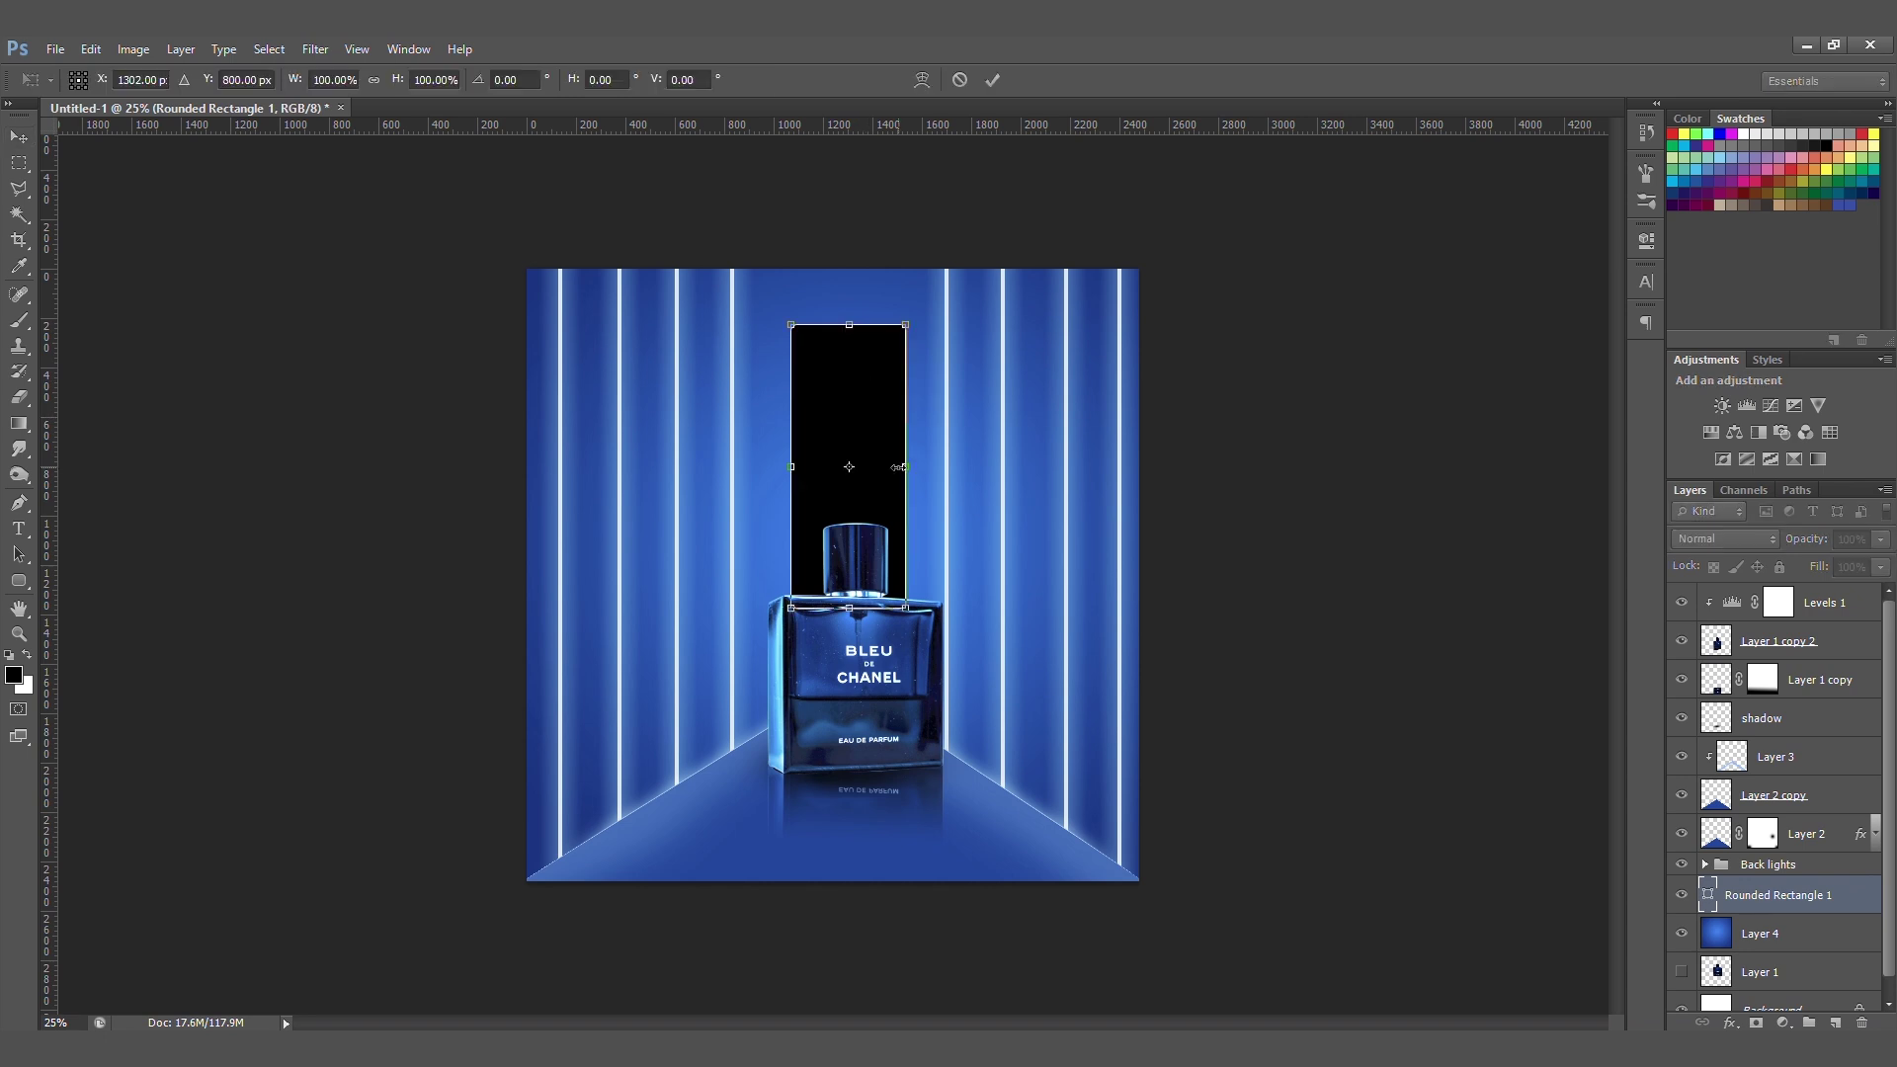
drag(902, 471, 916, 472)
mouse_move(850, 325)
mouse_down()
mouse_move(850, 375)
mouse_move(849, 329)
mouse_up()
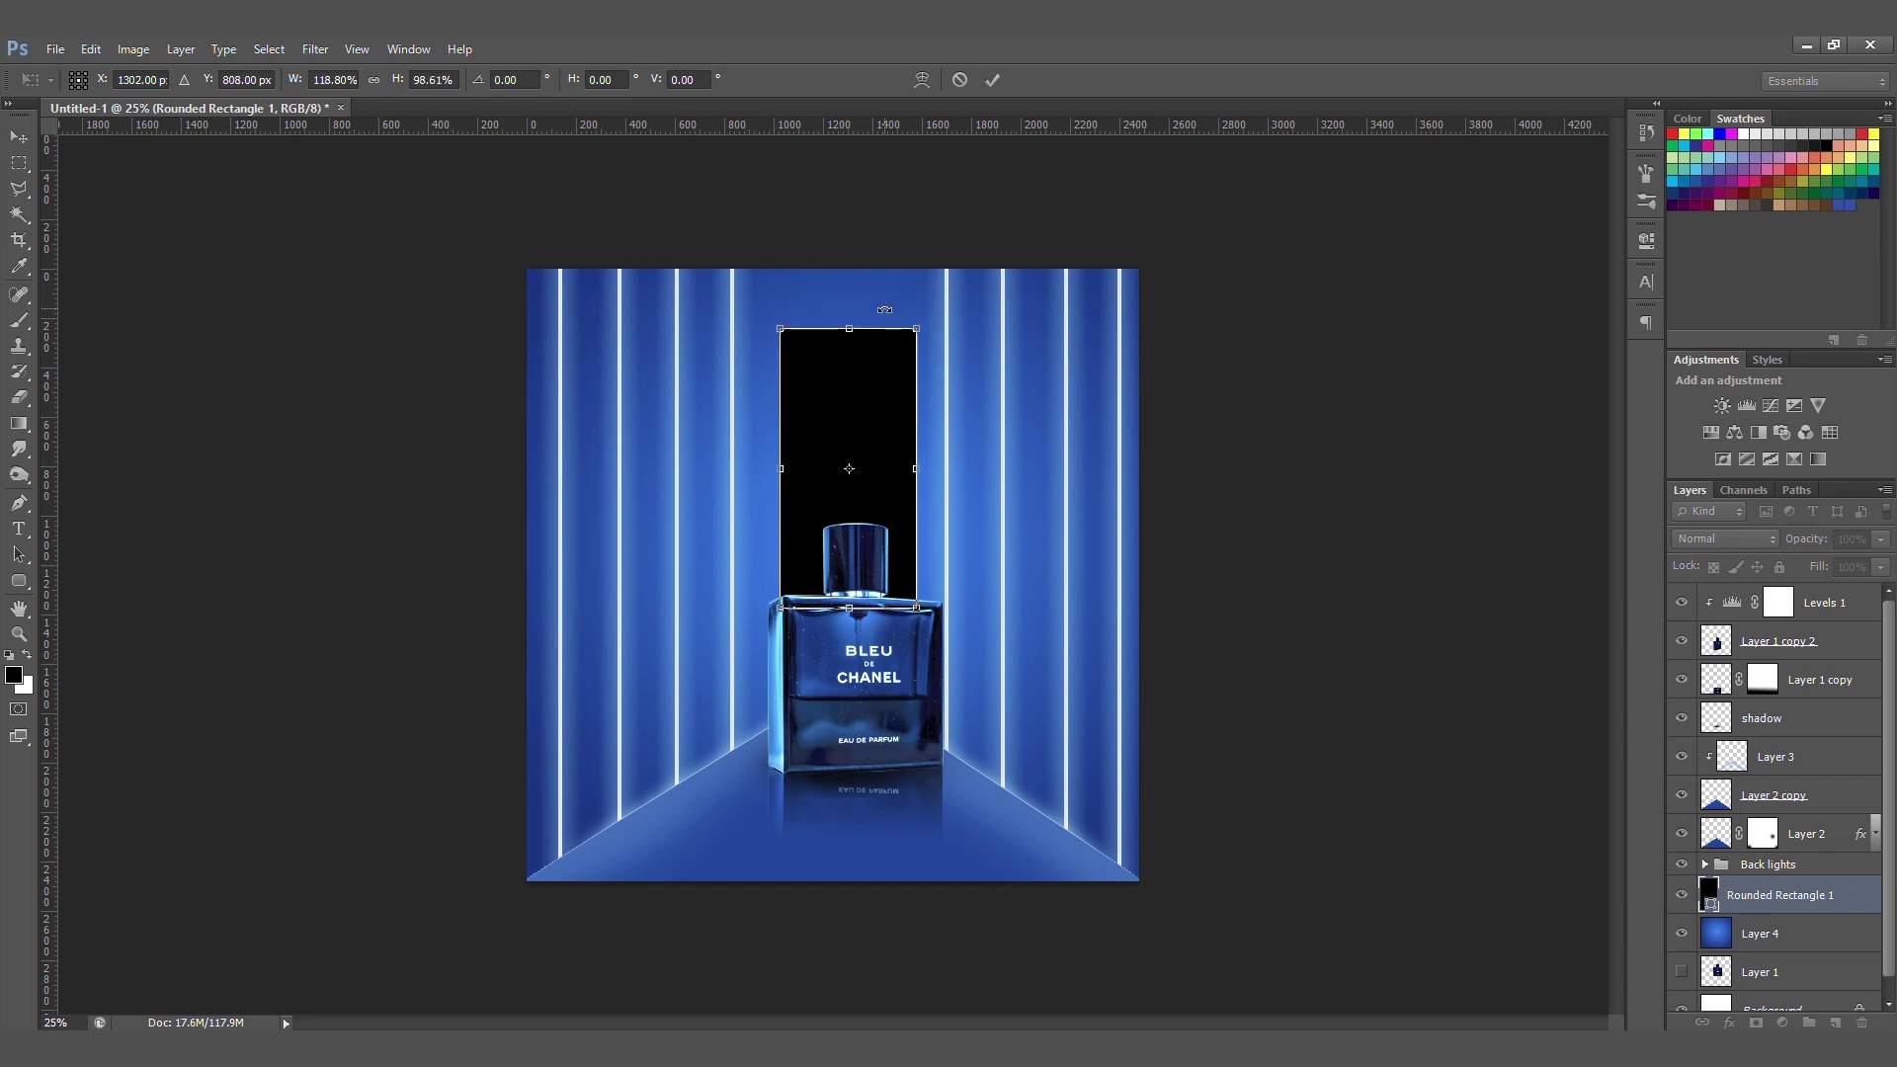
key(Return)
- Change the rounded rectangle's fill to white
key(u)
click(180, 80)
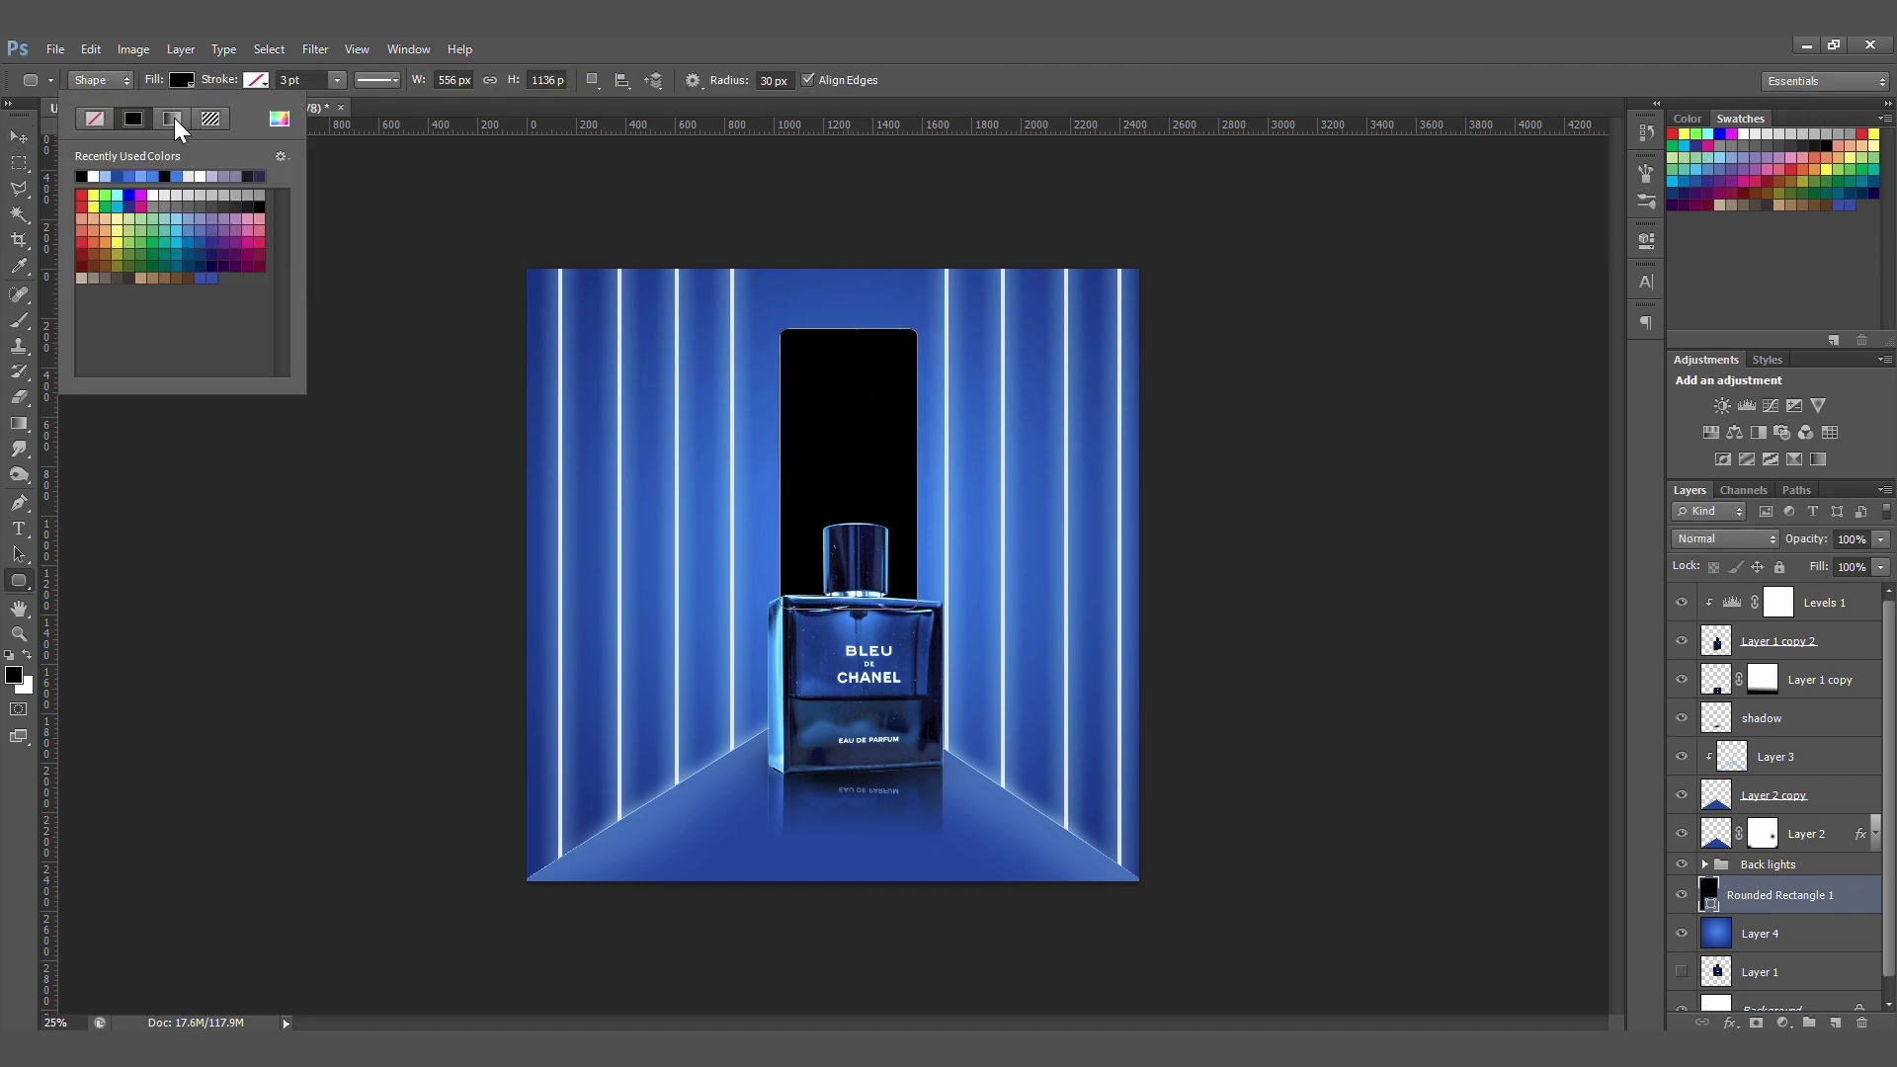
click(90, 176)
click(19, 136)
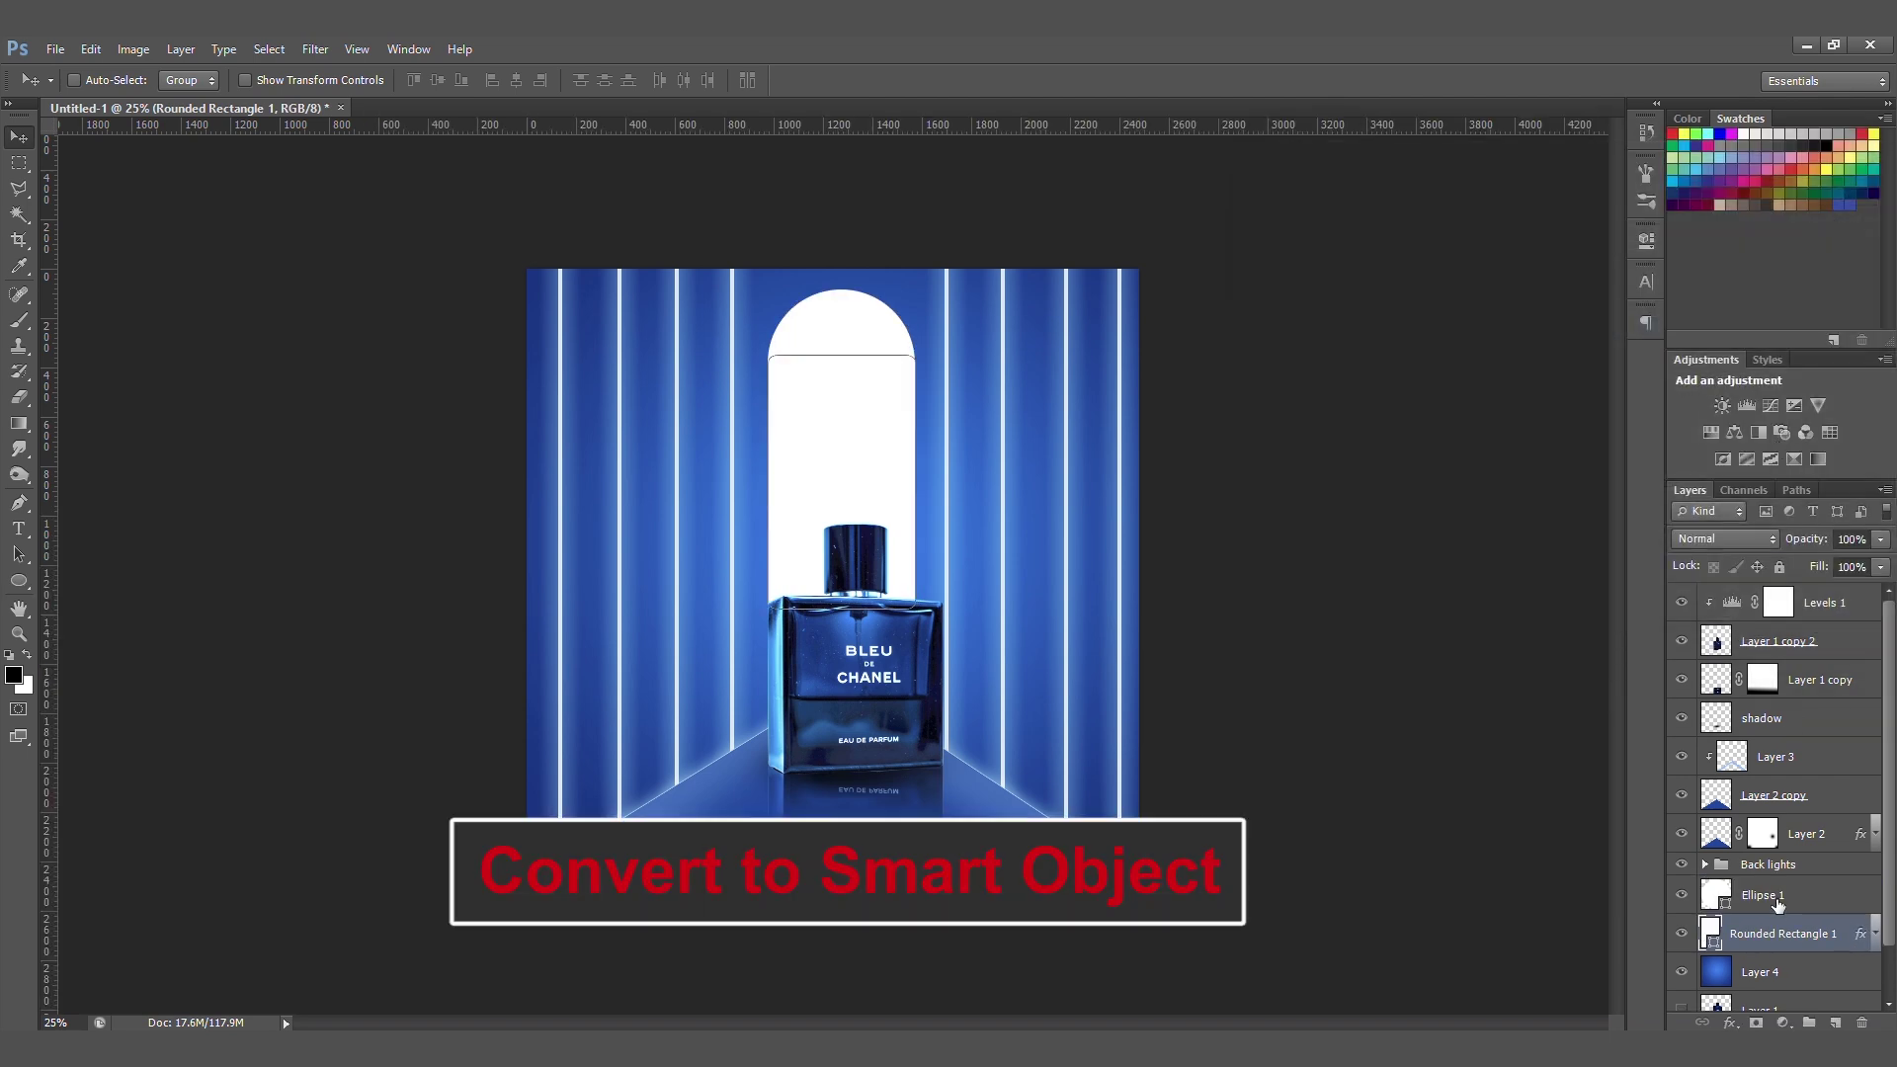
- Select the Ellipse 1 and Rounded Rectangle 1 layers and merge them into a single arch shape
right_click(1776, 894)
click(1790, 921)
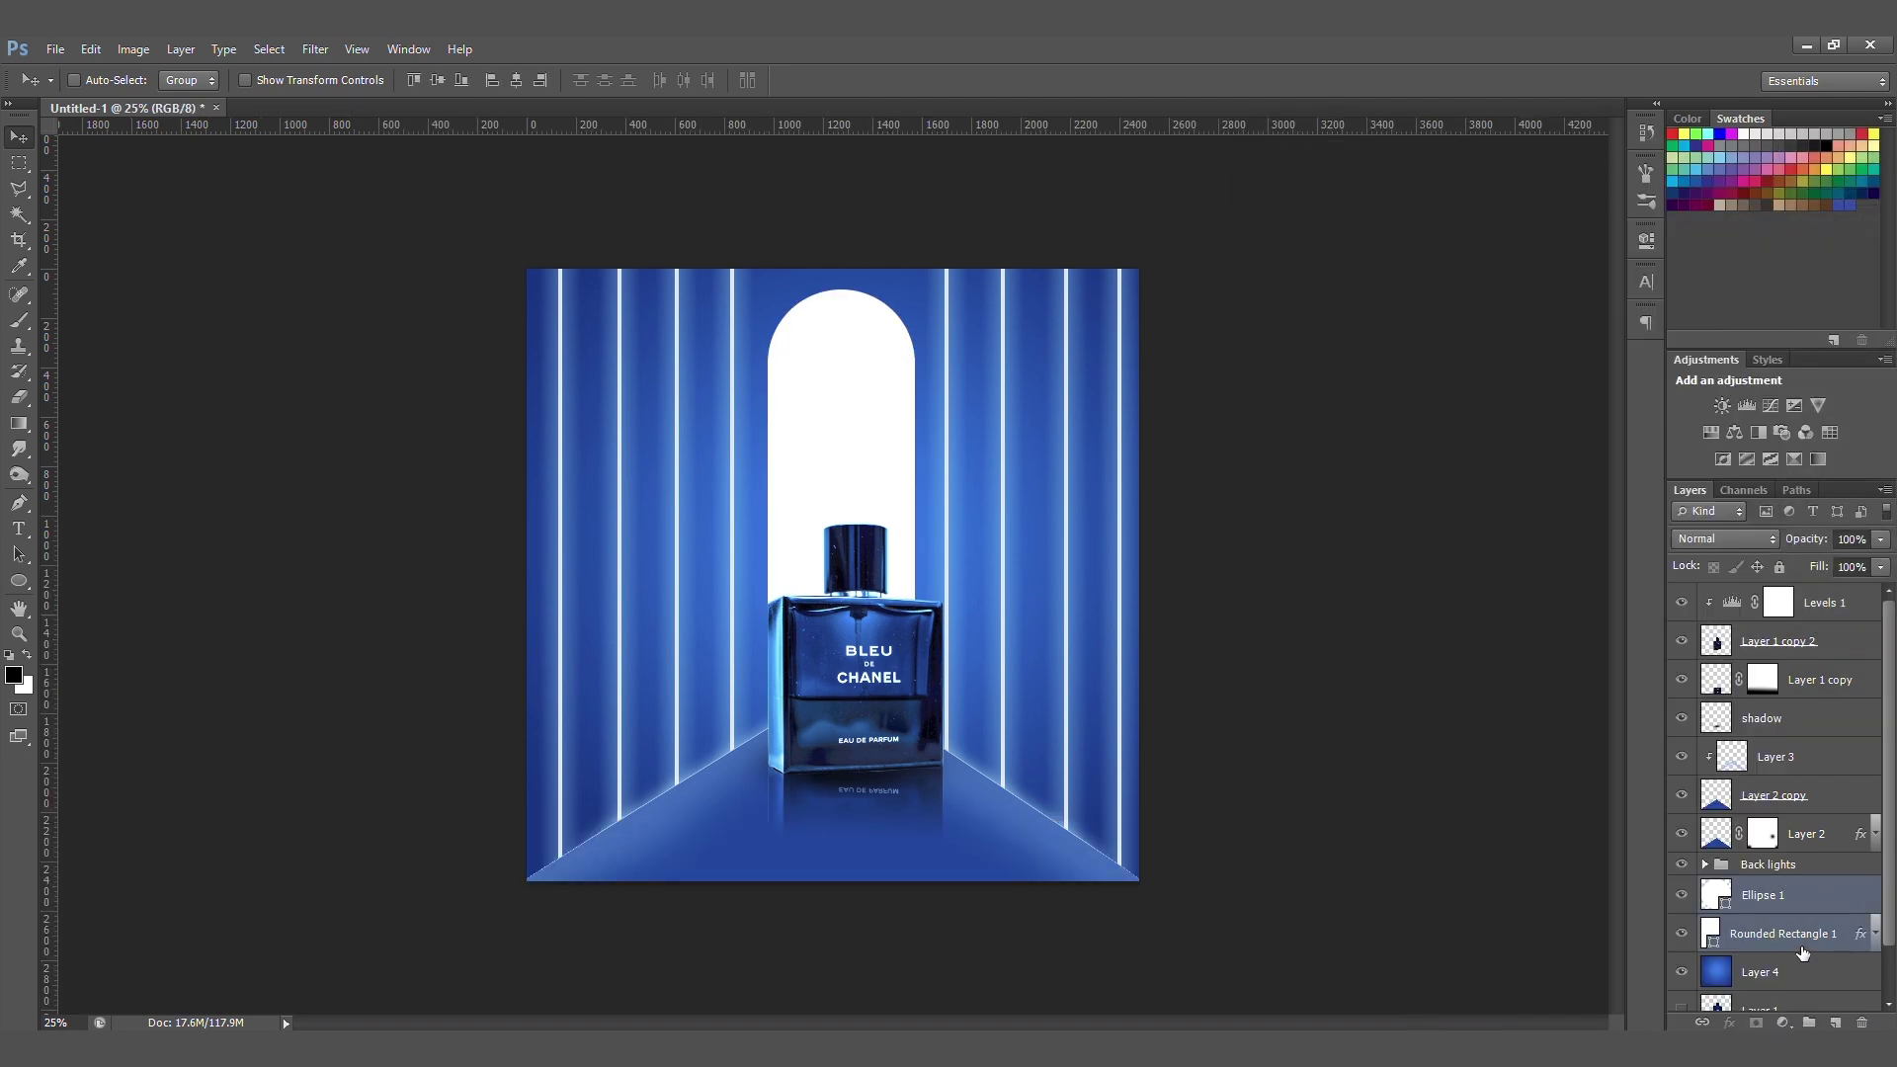
key(ctrl+e)
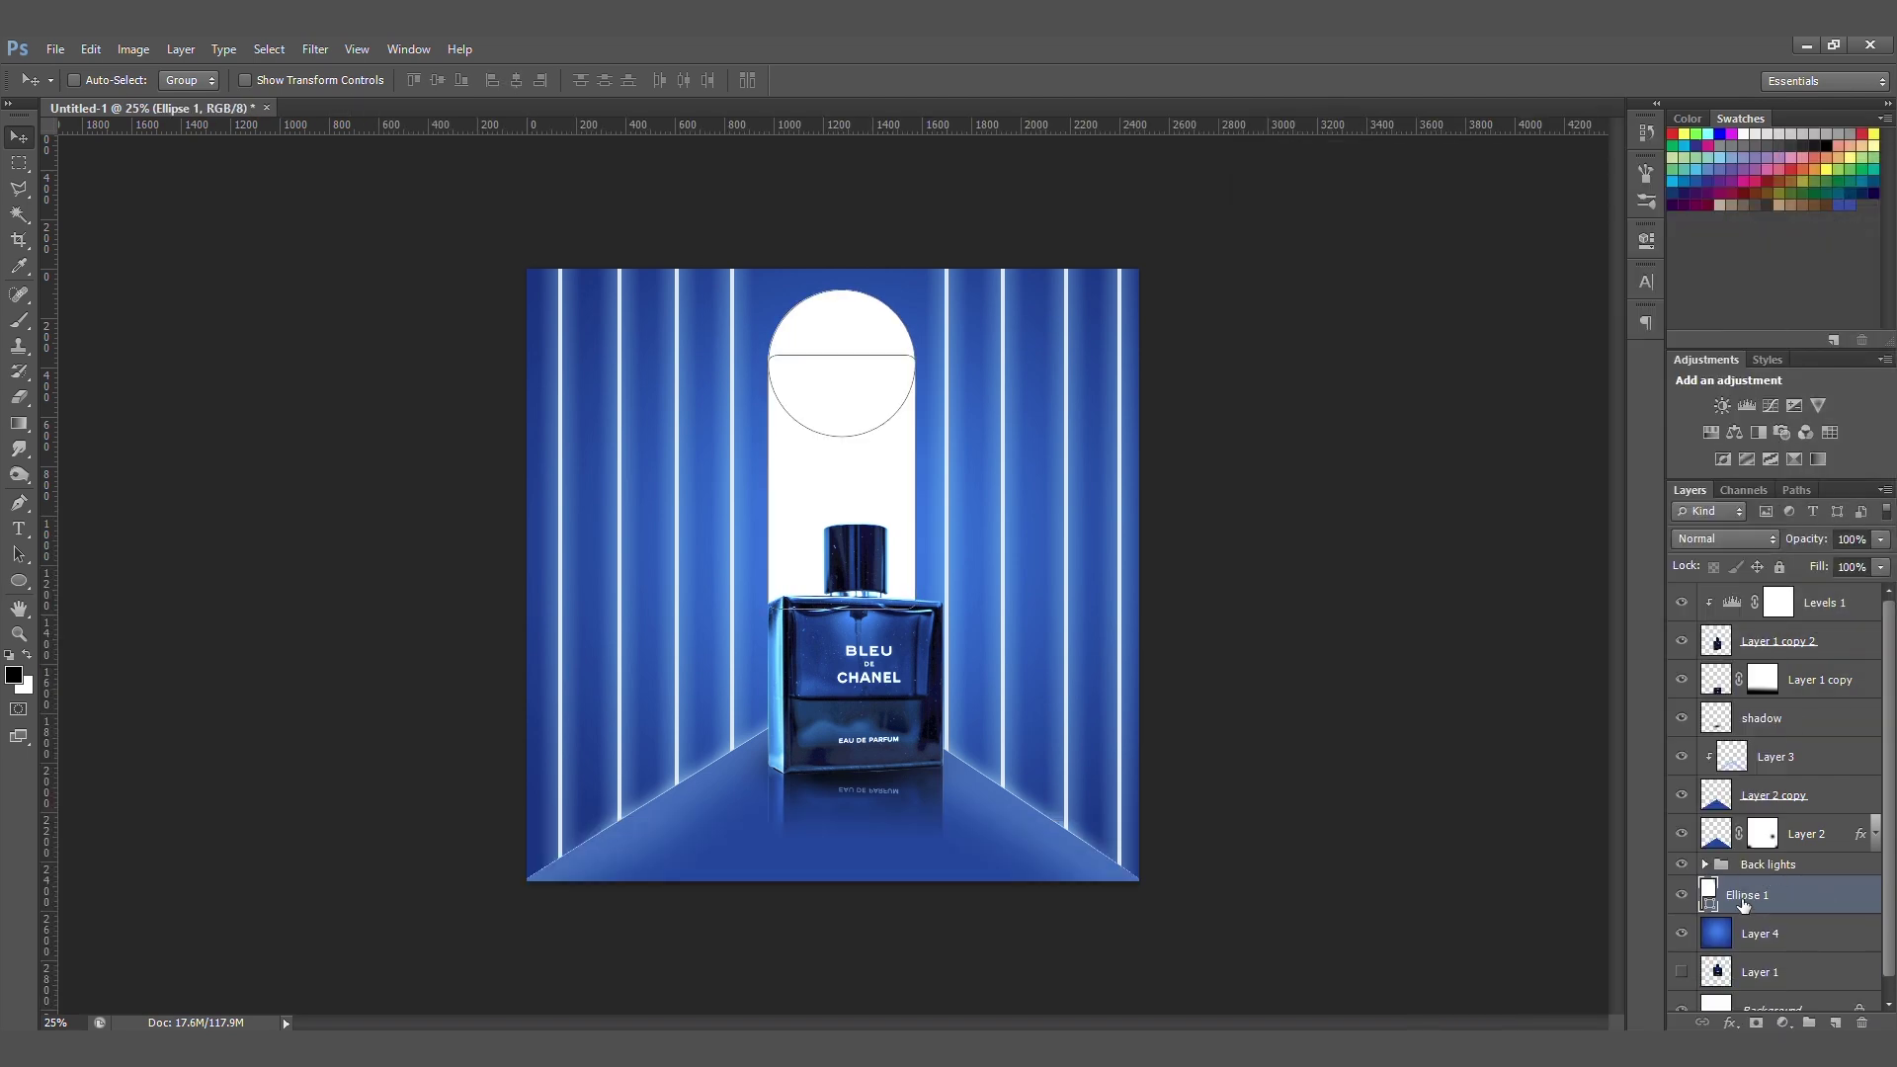
- Convert the merged Ellipse 1 arch shape to a smart object
double_click(1796, 896)
click(1865, 217)
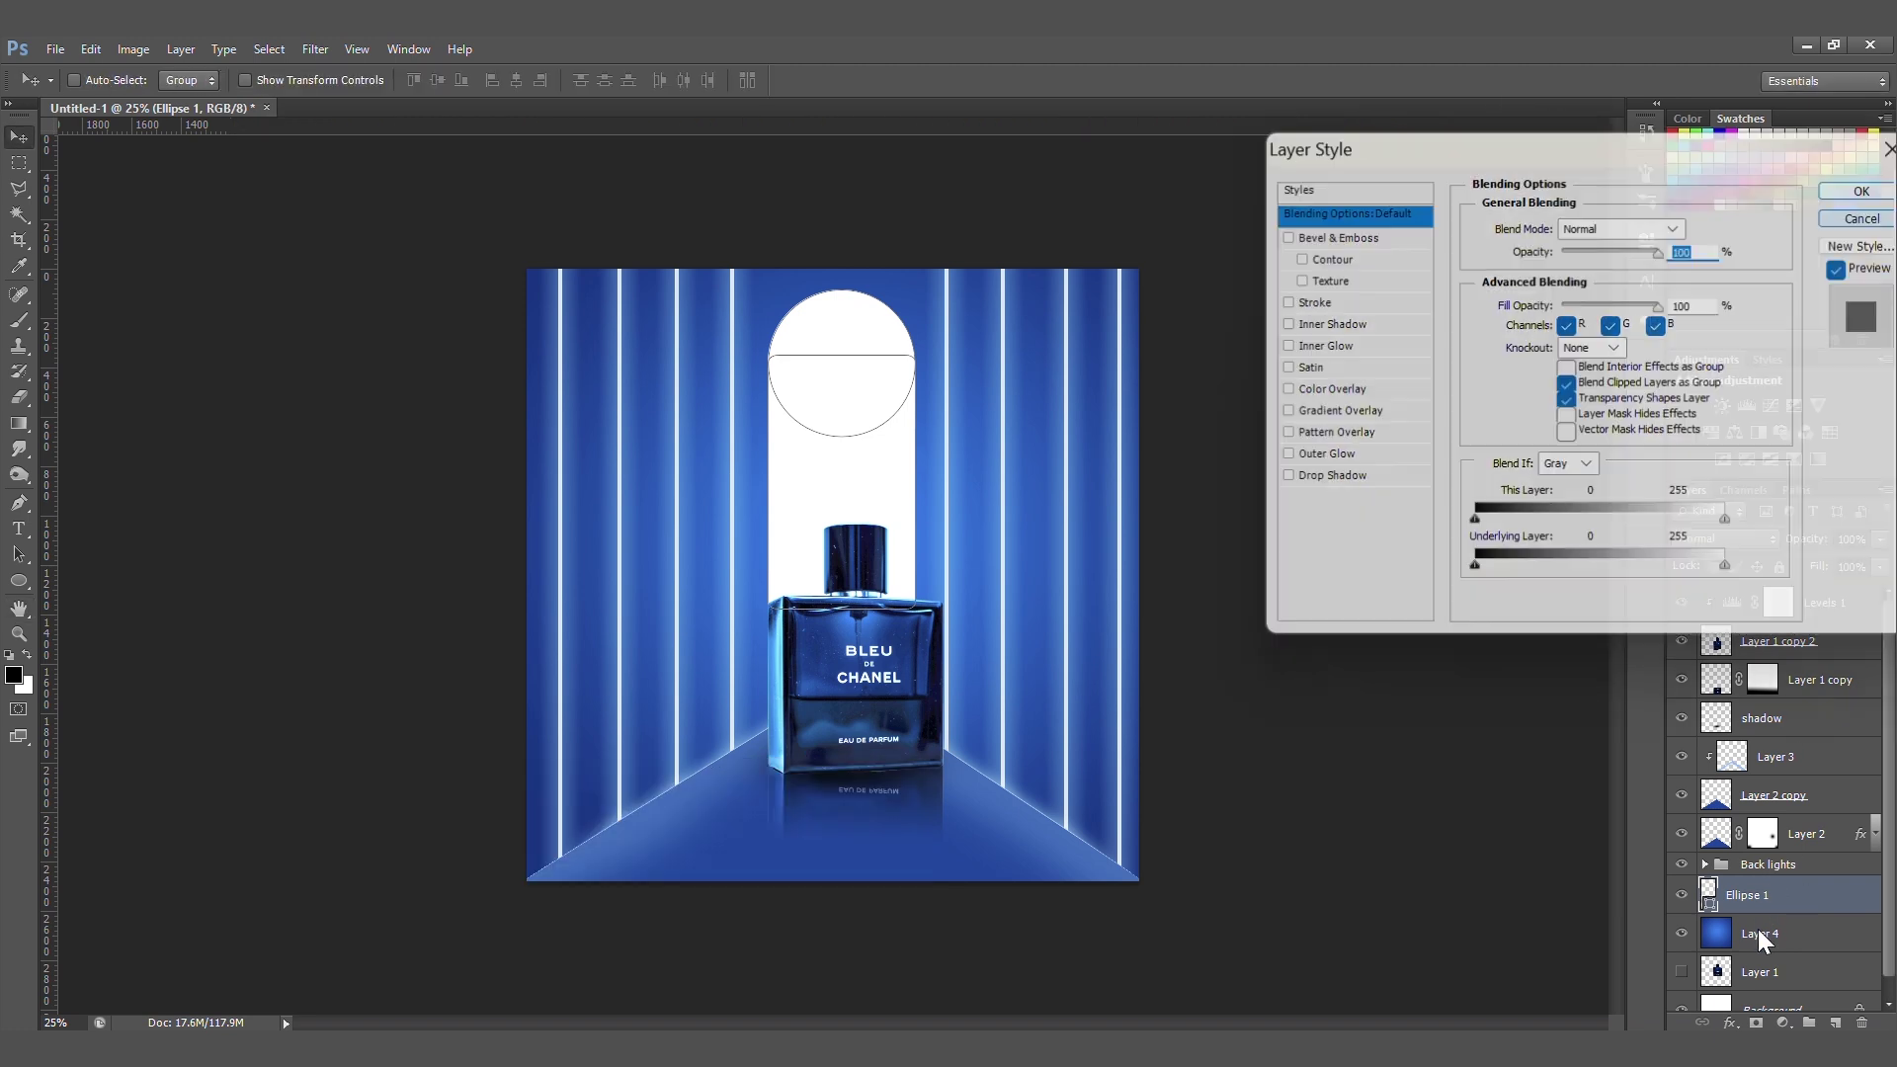
right_click(1757, 895)
click(1500, 295)
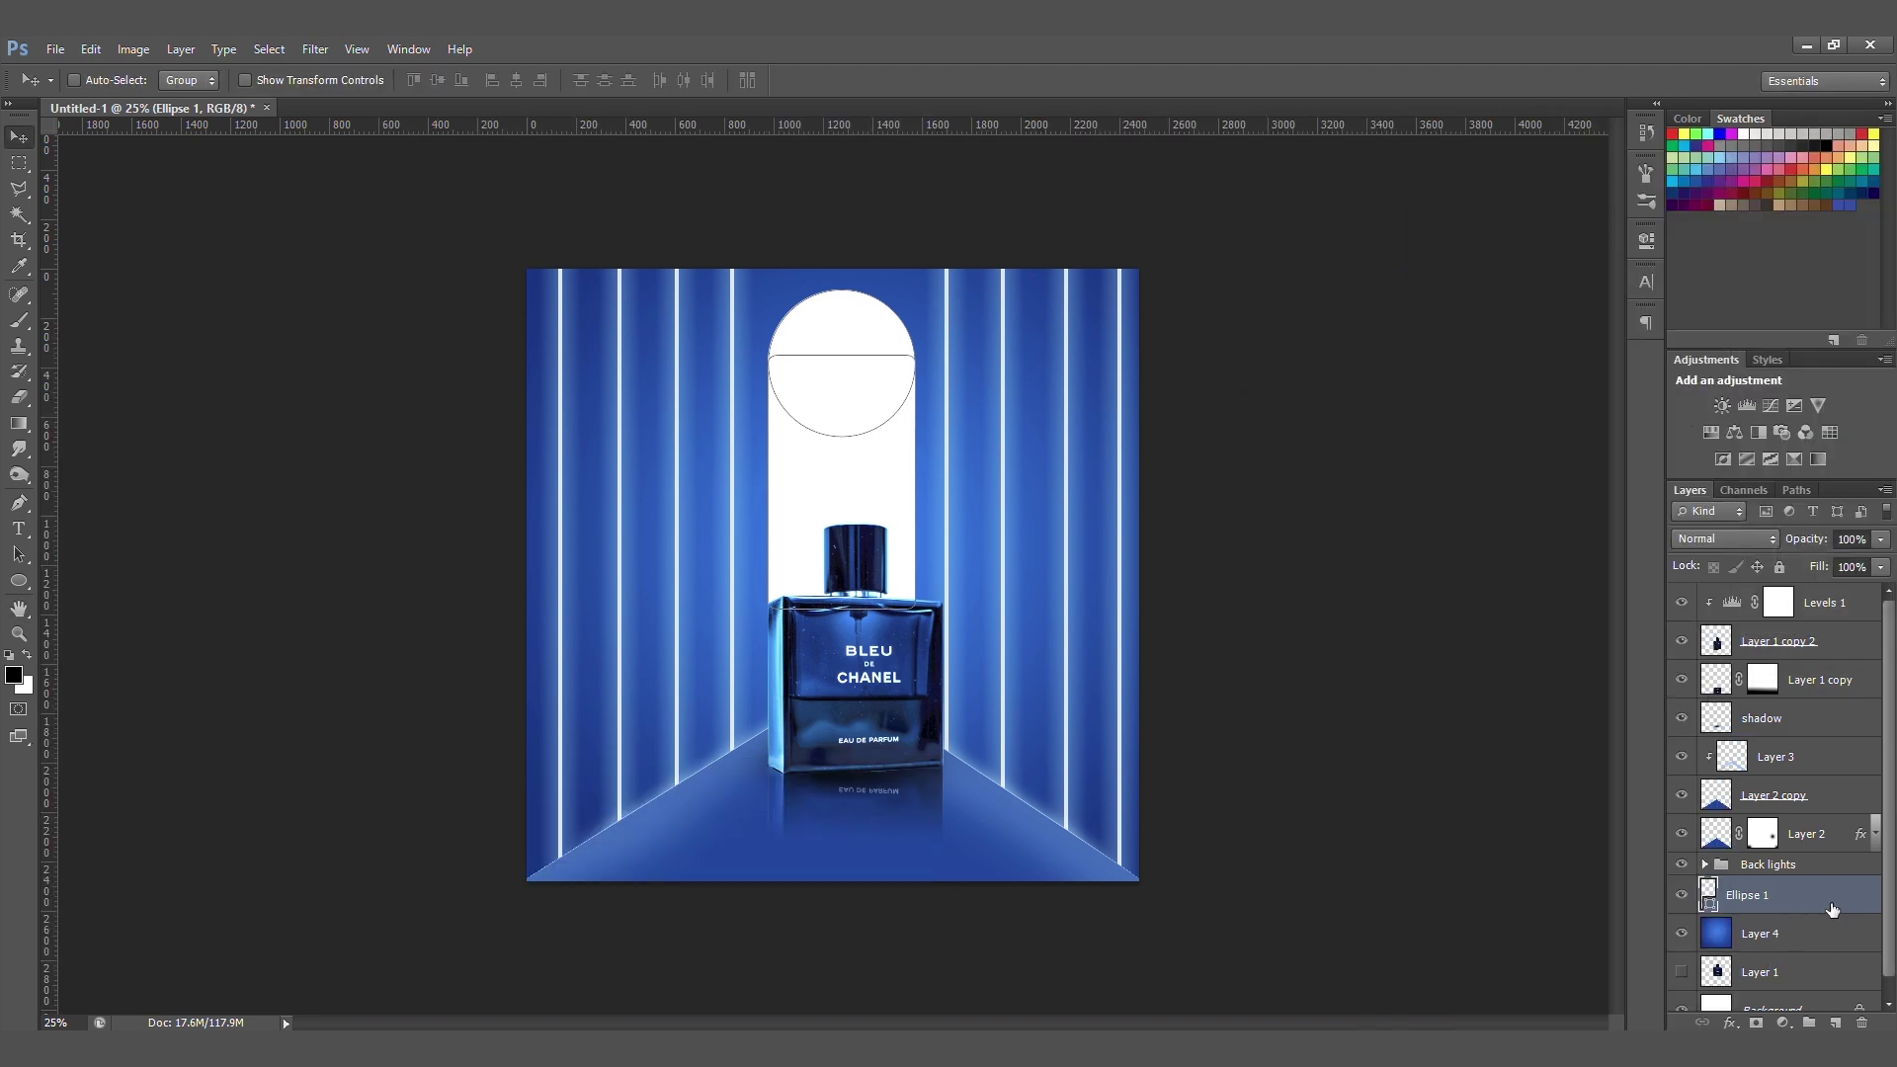
- Add an outer glow to the arch, using a pale blue sampled from the background lights and a size of 79 px
double_click(1778, 899)
click(1288, 454)
click(1319, 454)
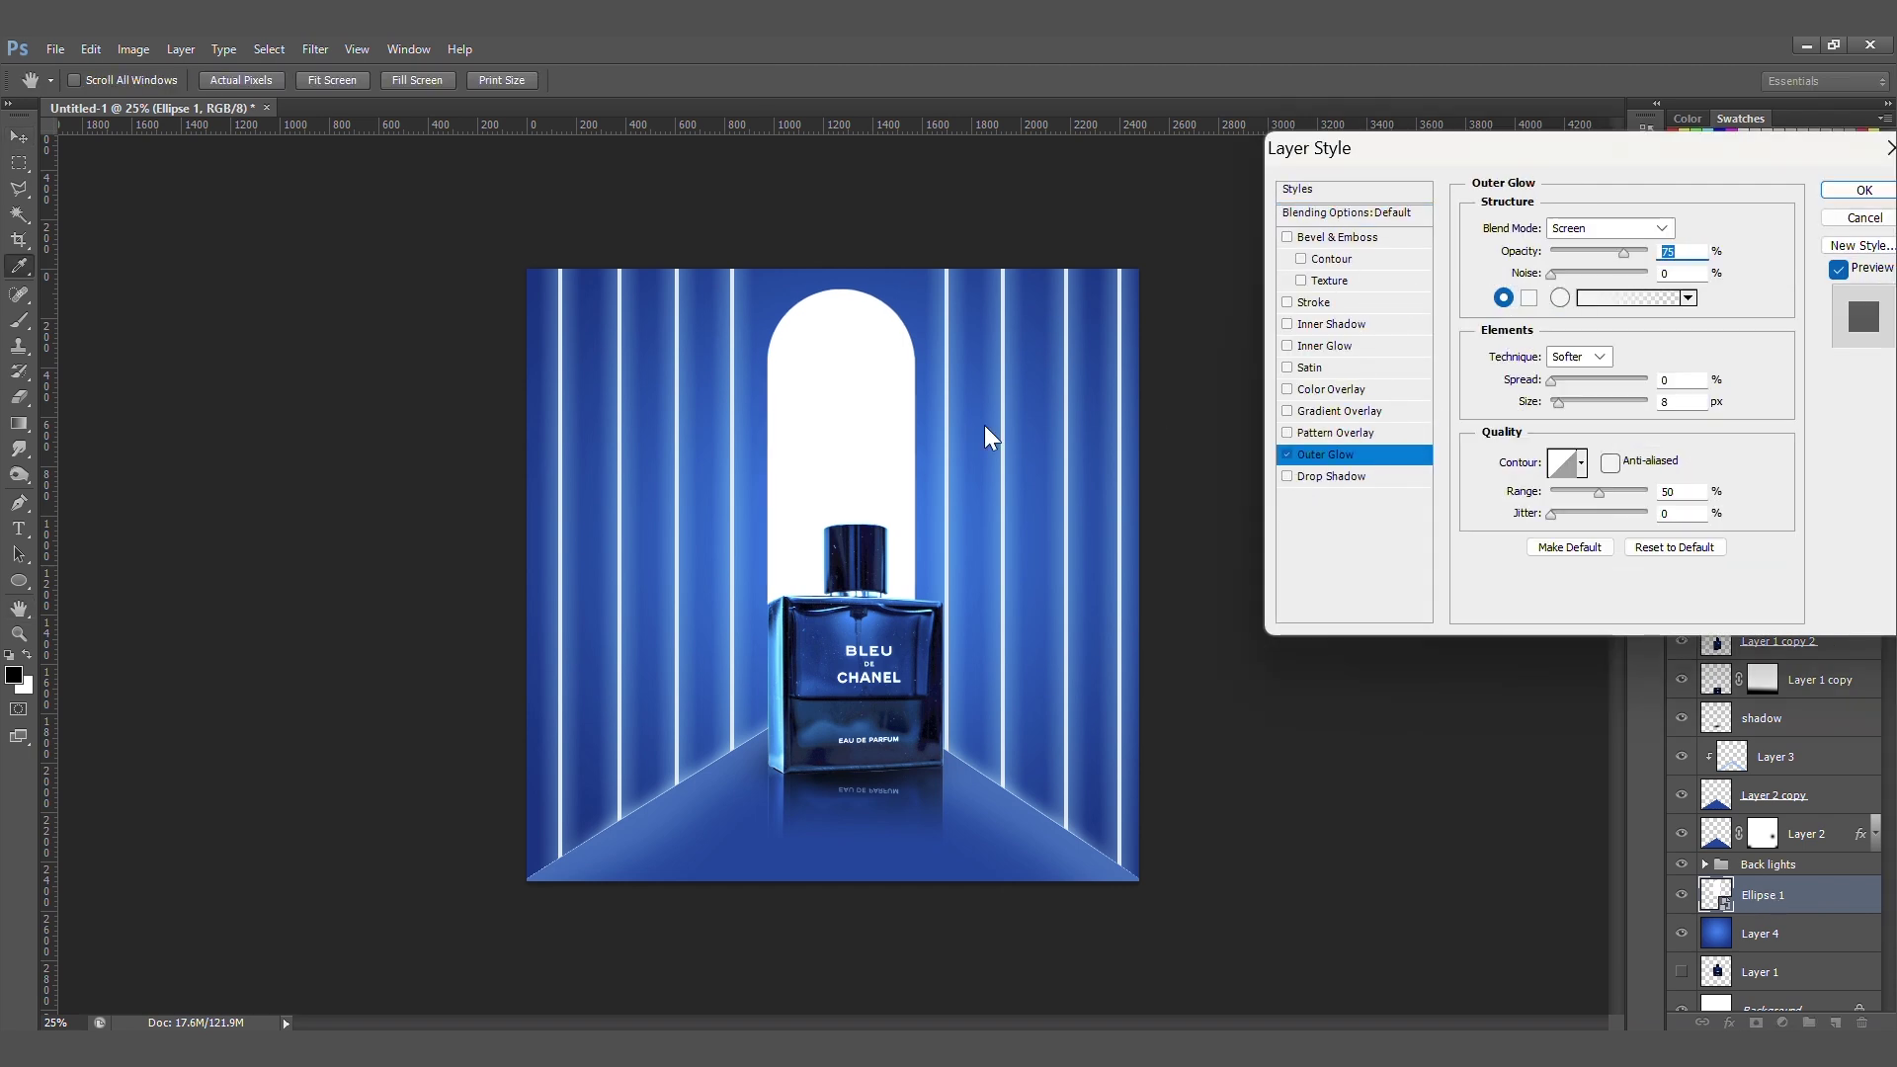
click(1005, 395)
click(1662, 233)
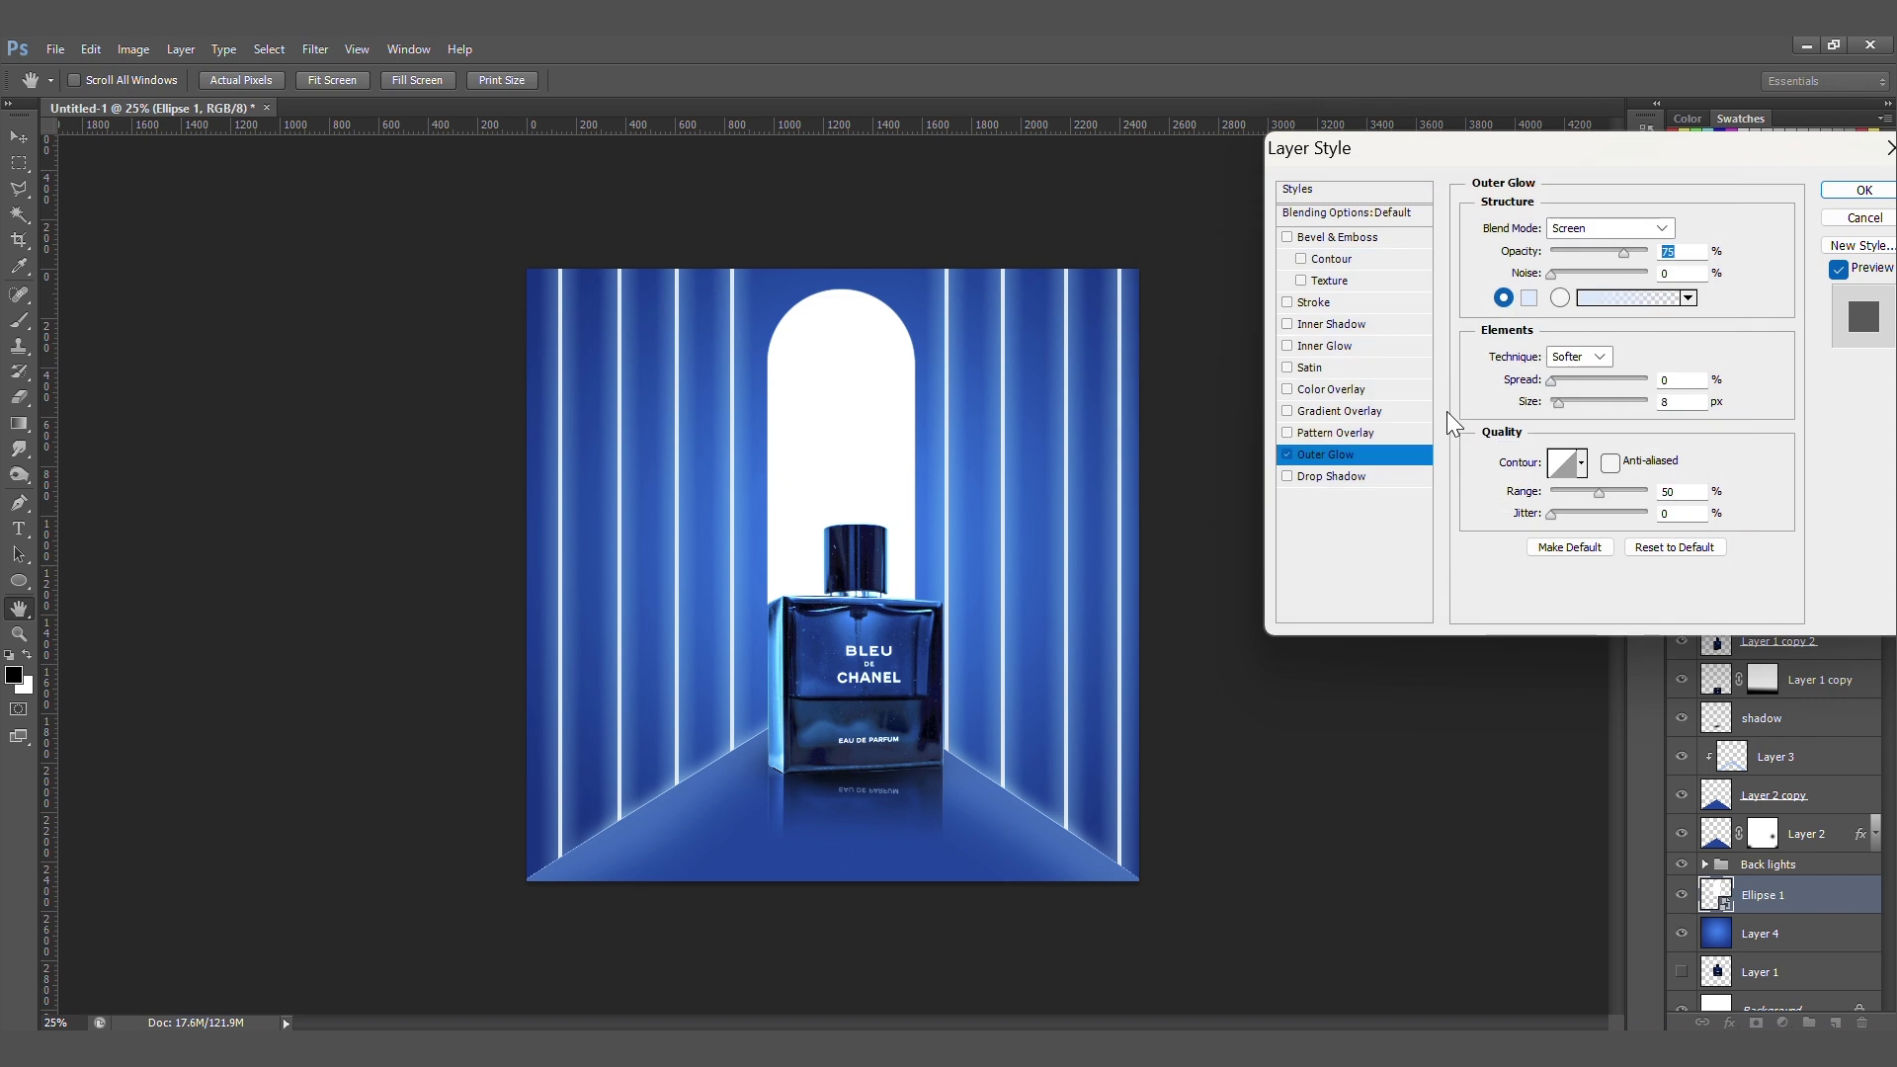
drag(1558, 402, 1585, 397)
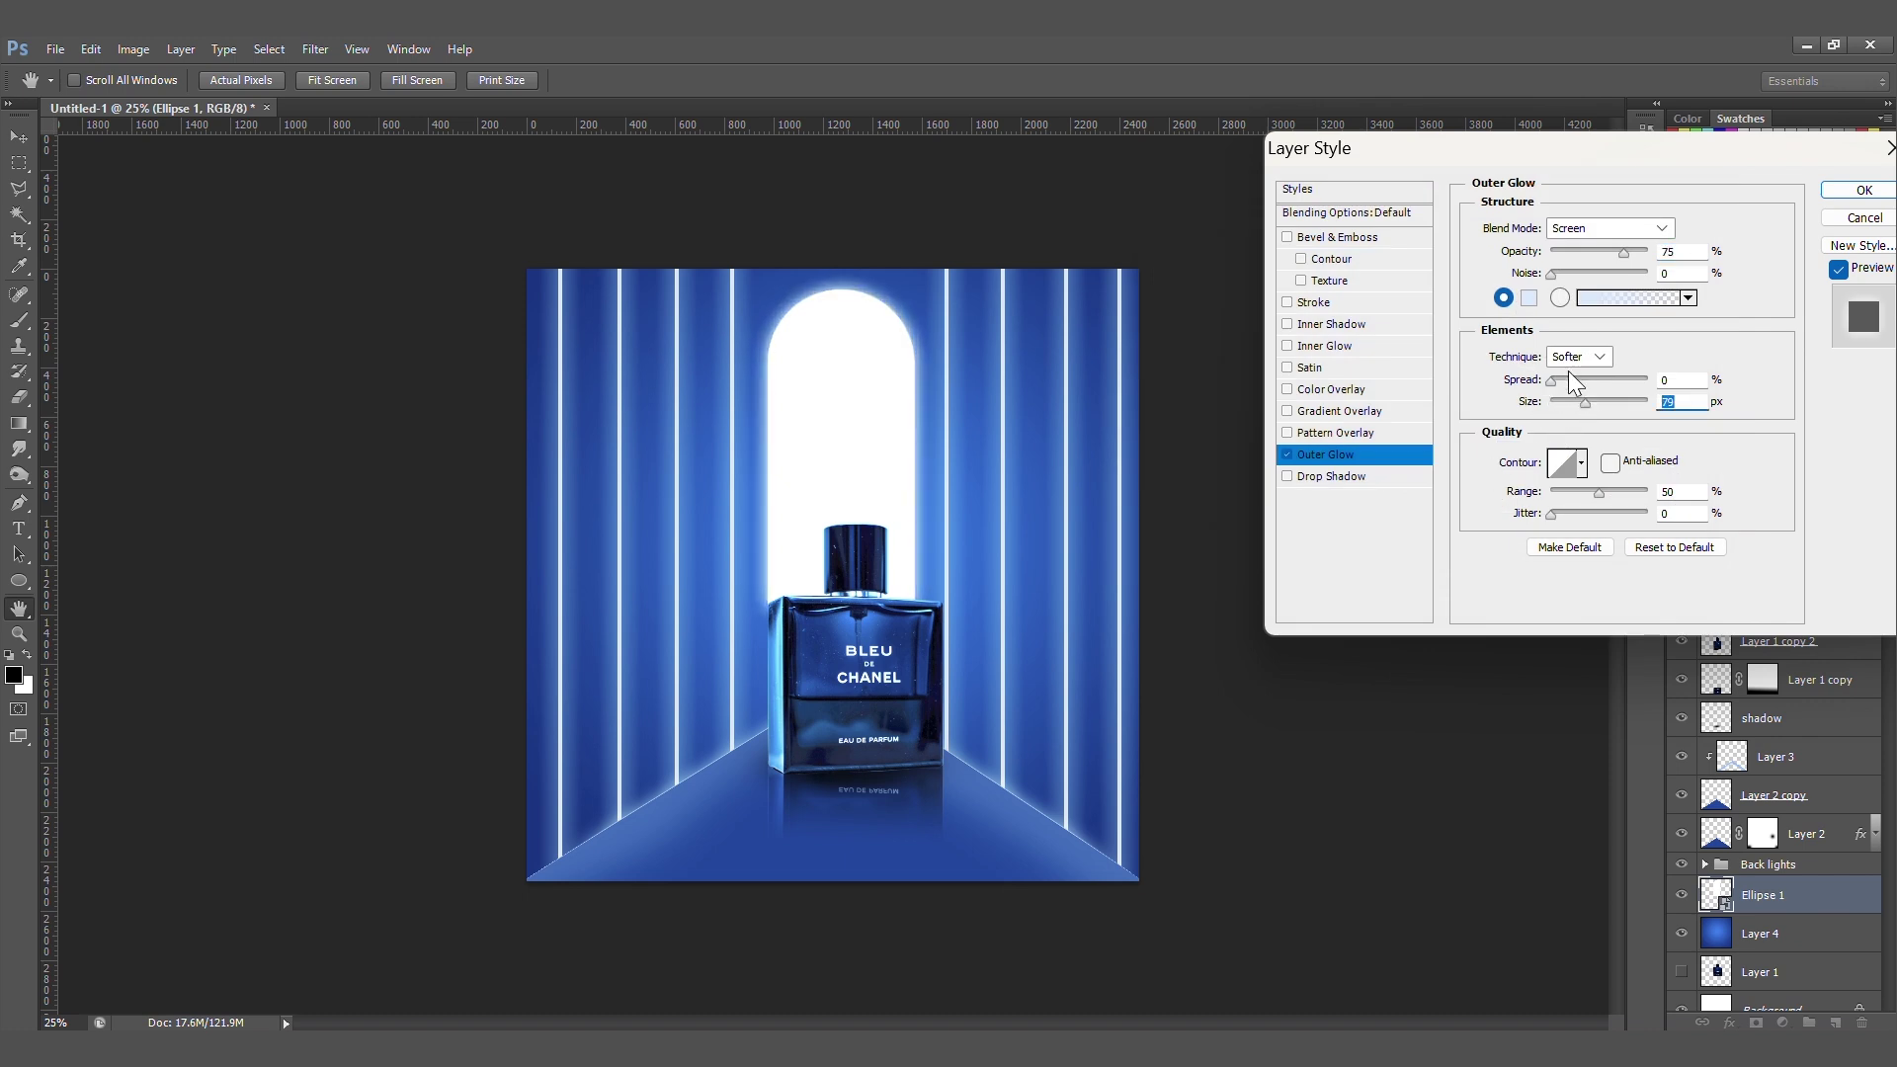
- Give the arch an inner shadow with 14 px distance and 35 px size, plus a 4 px outside stroke in sampled pale blue
click(1319, 326)
drag(1555, 357, 1568, 312)
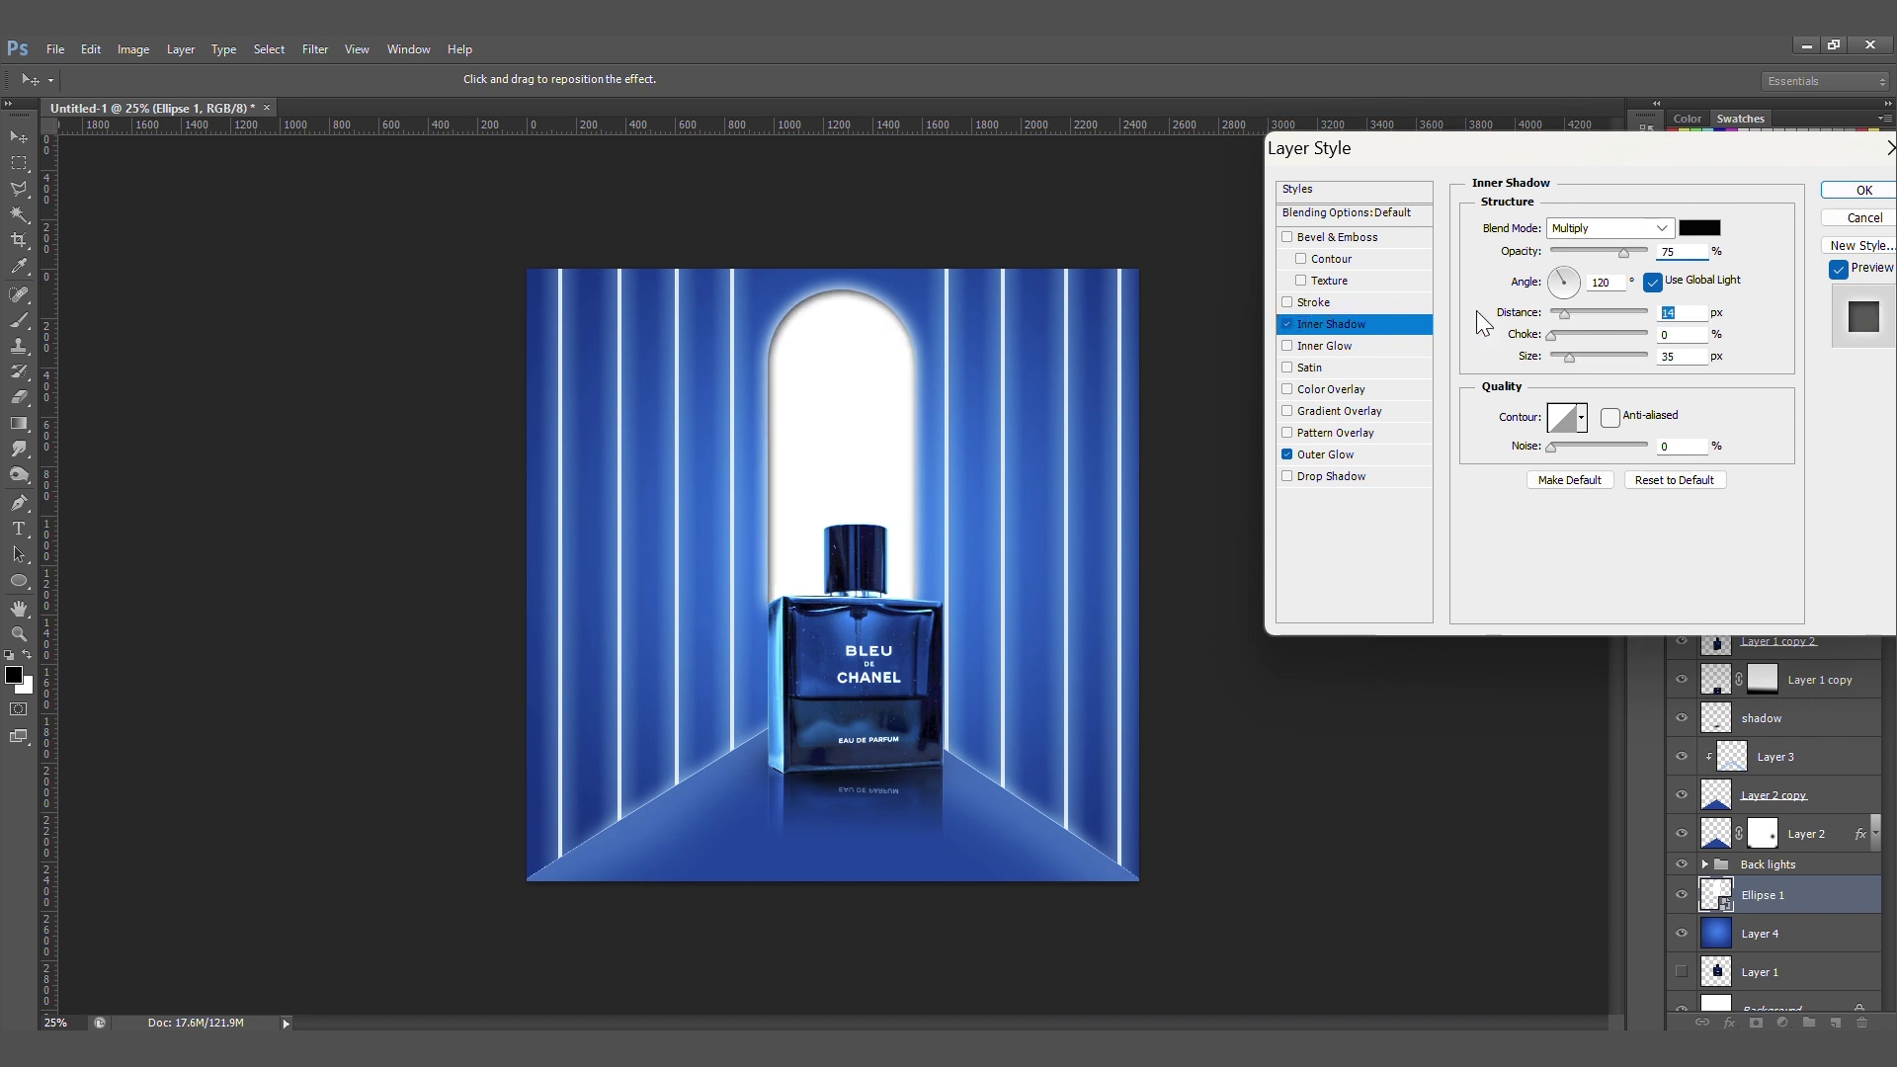
click(1313, 302)
click(1529, 358)
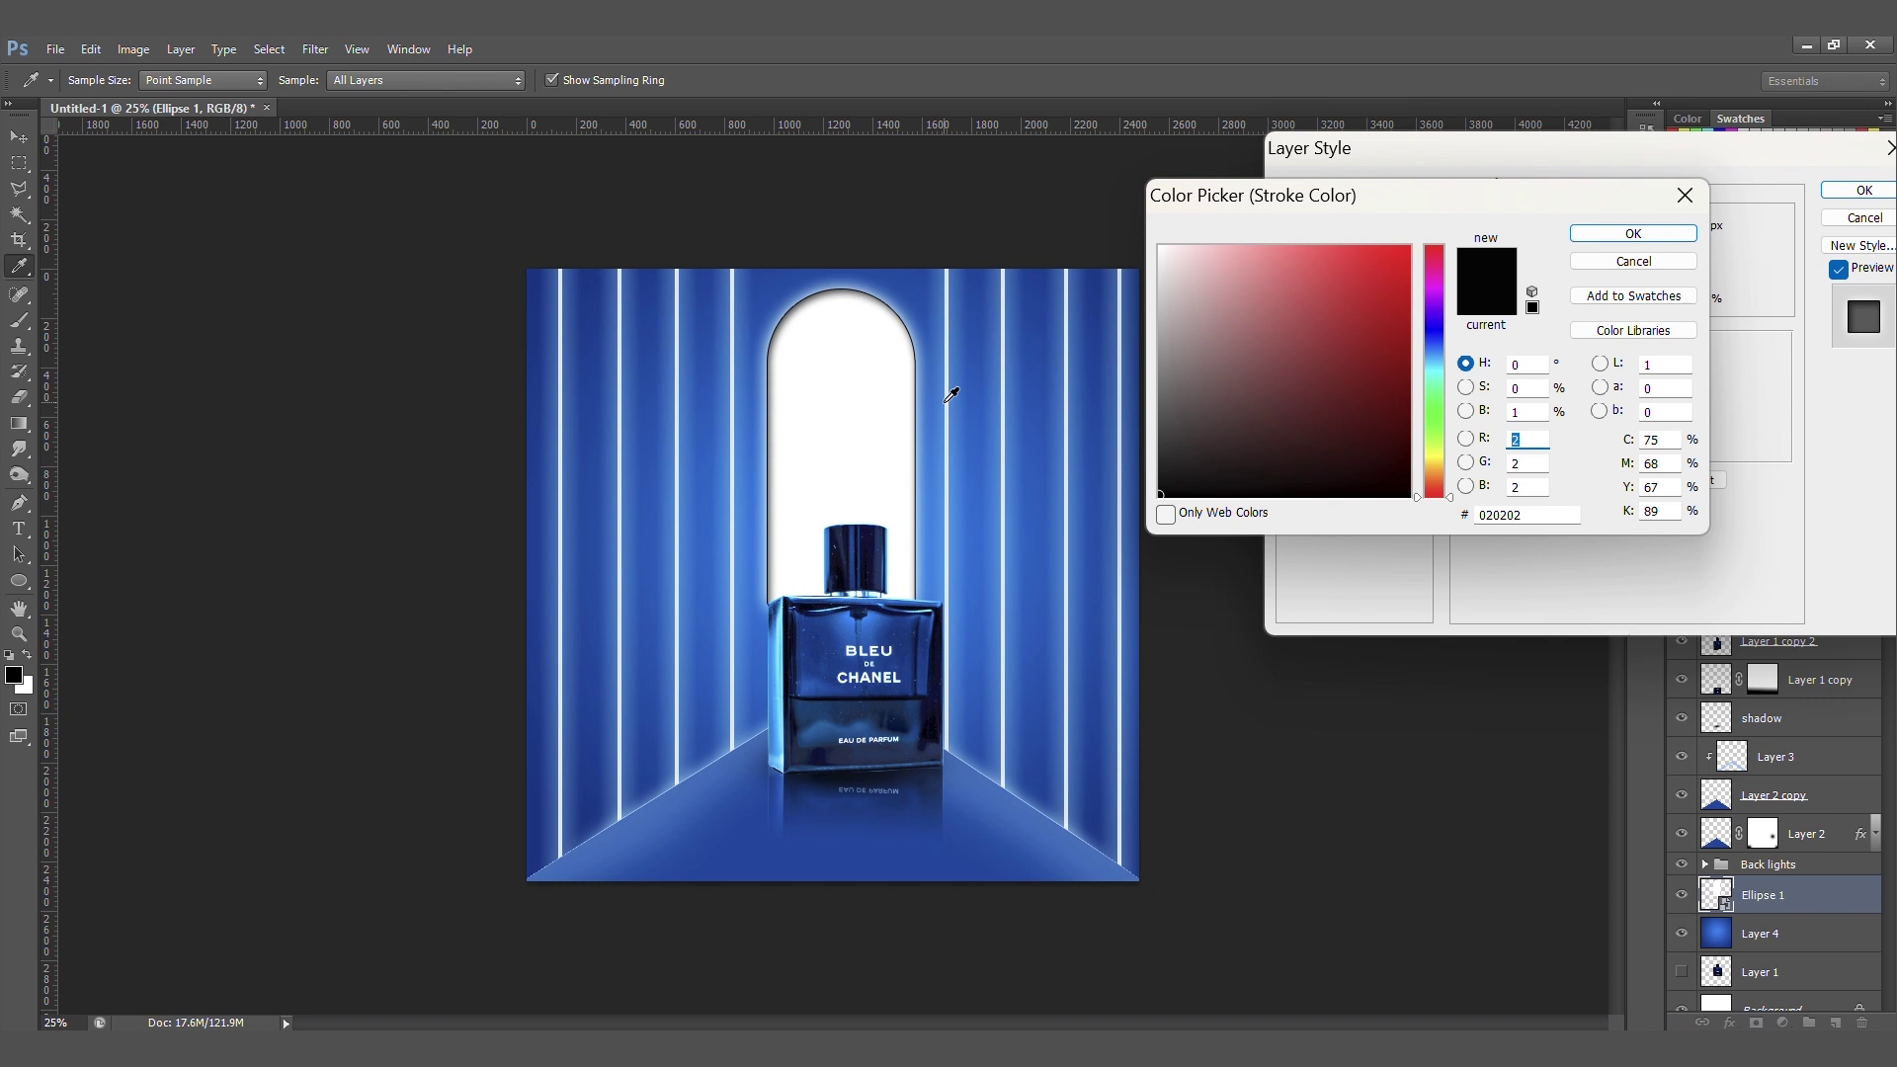
click(951, 394)
click(1602, 237)
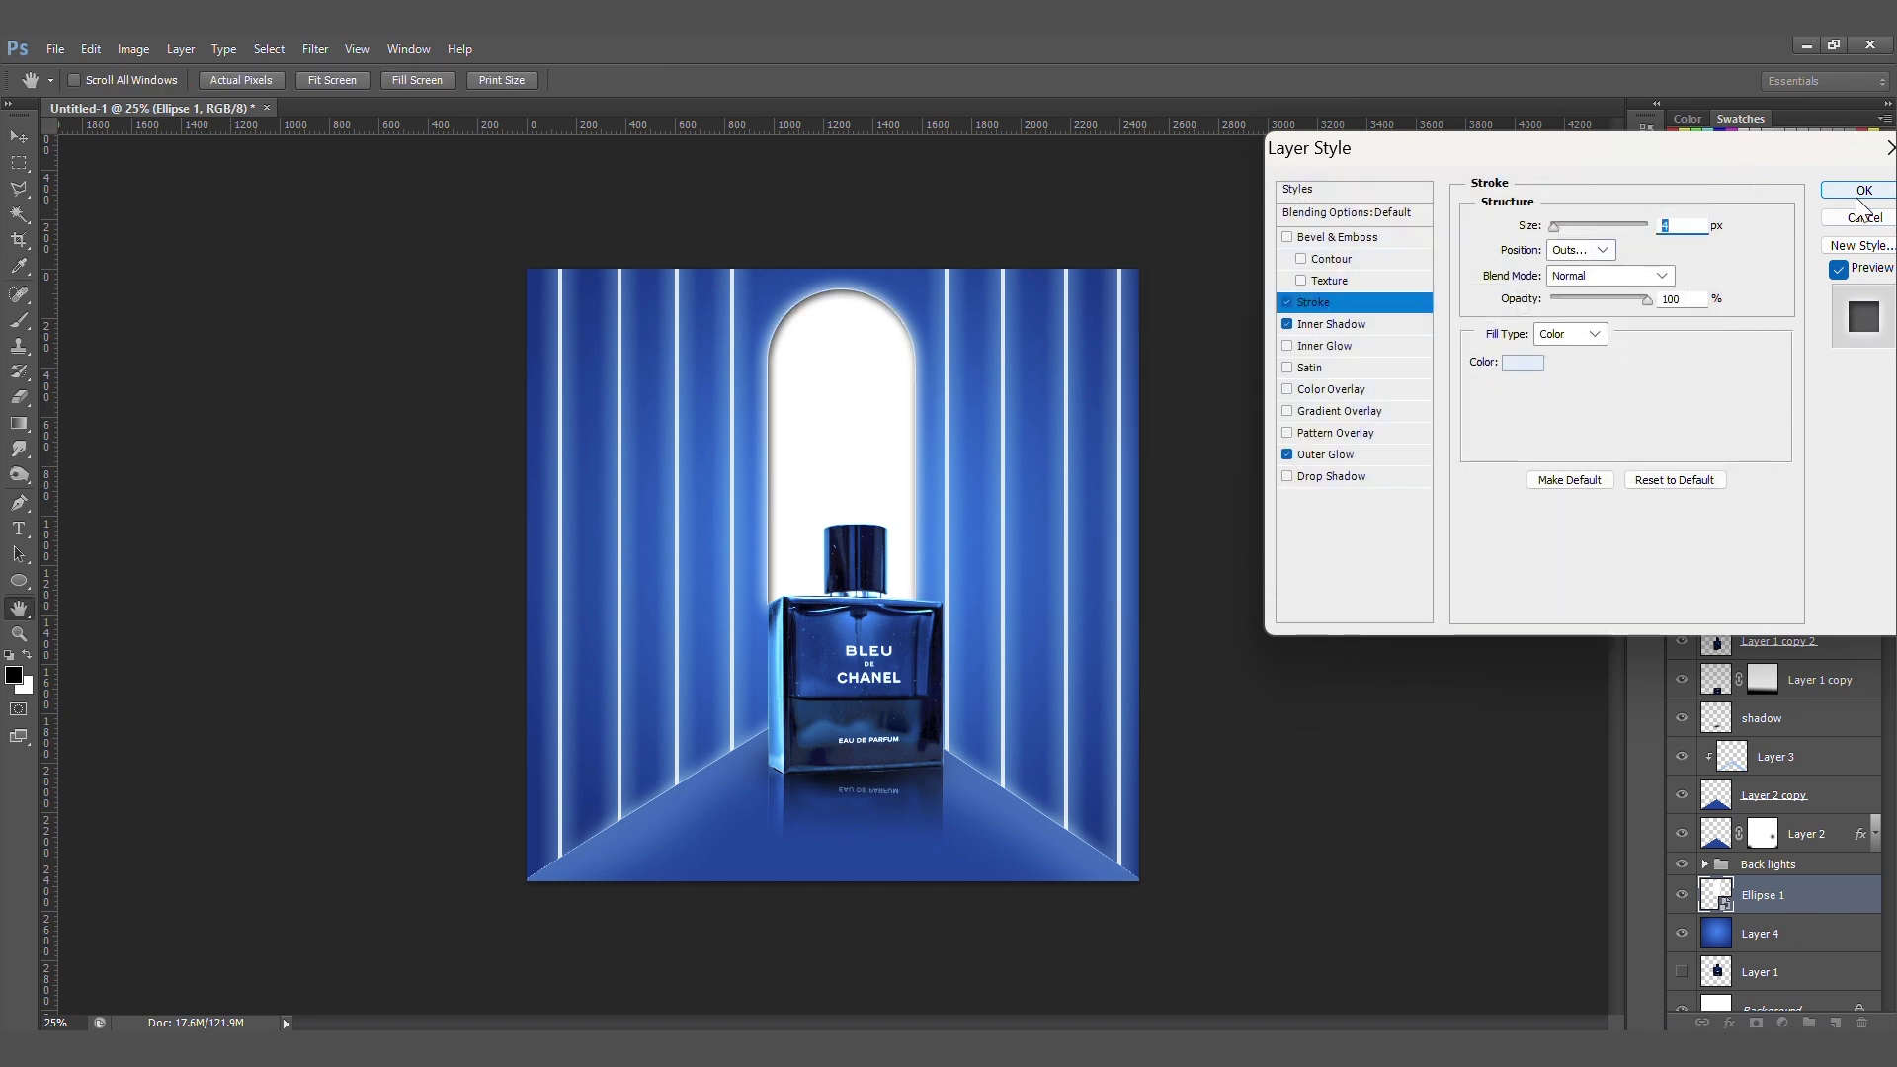
click(1861, 192)
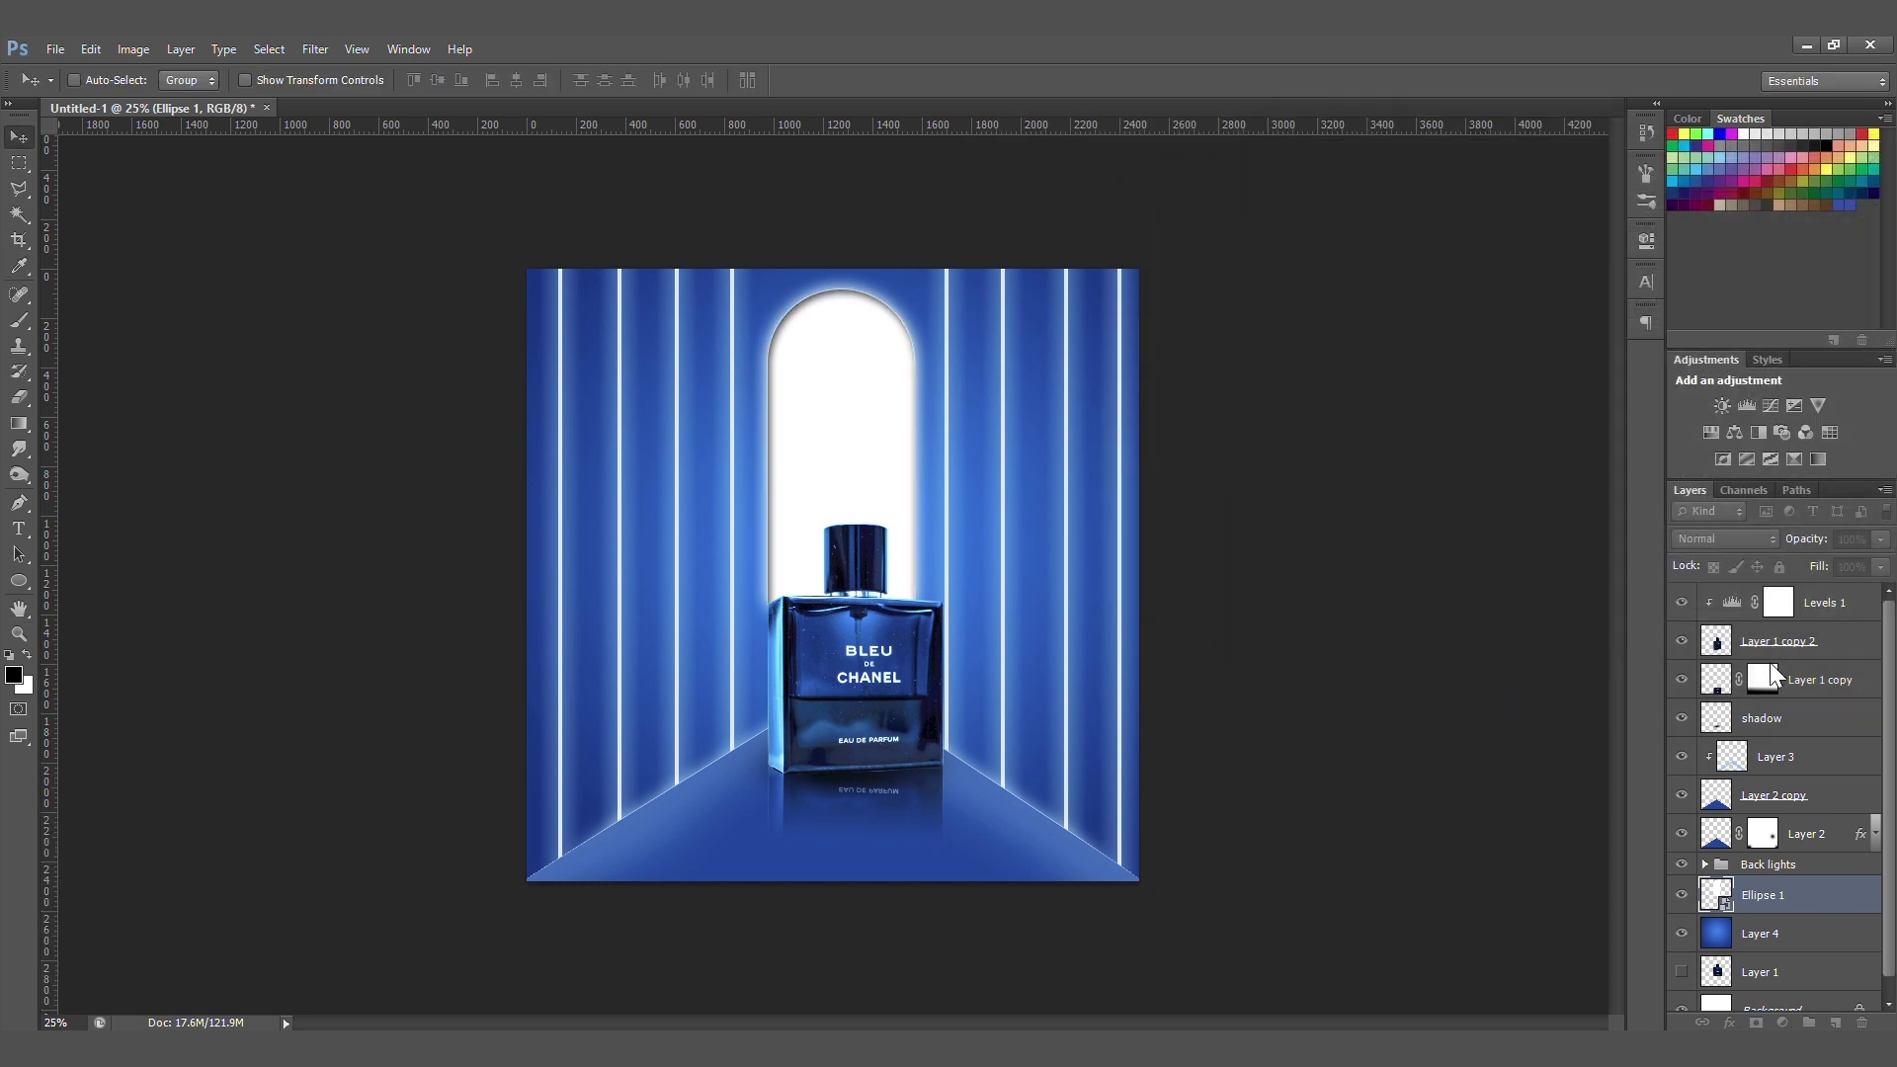
click(1859, 890)
click(1818, 870)
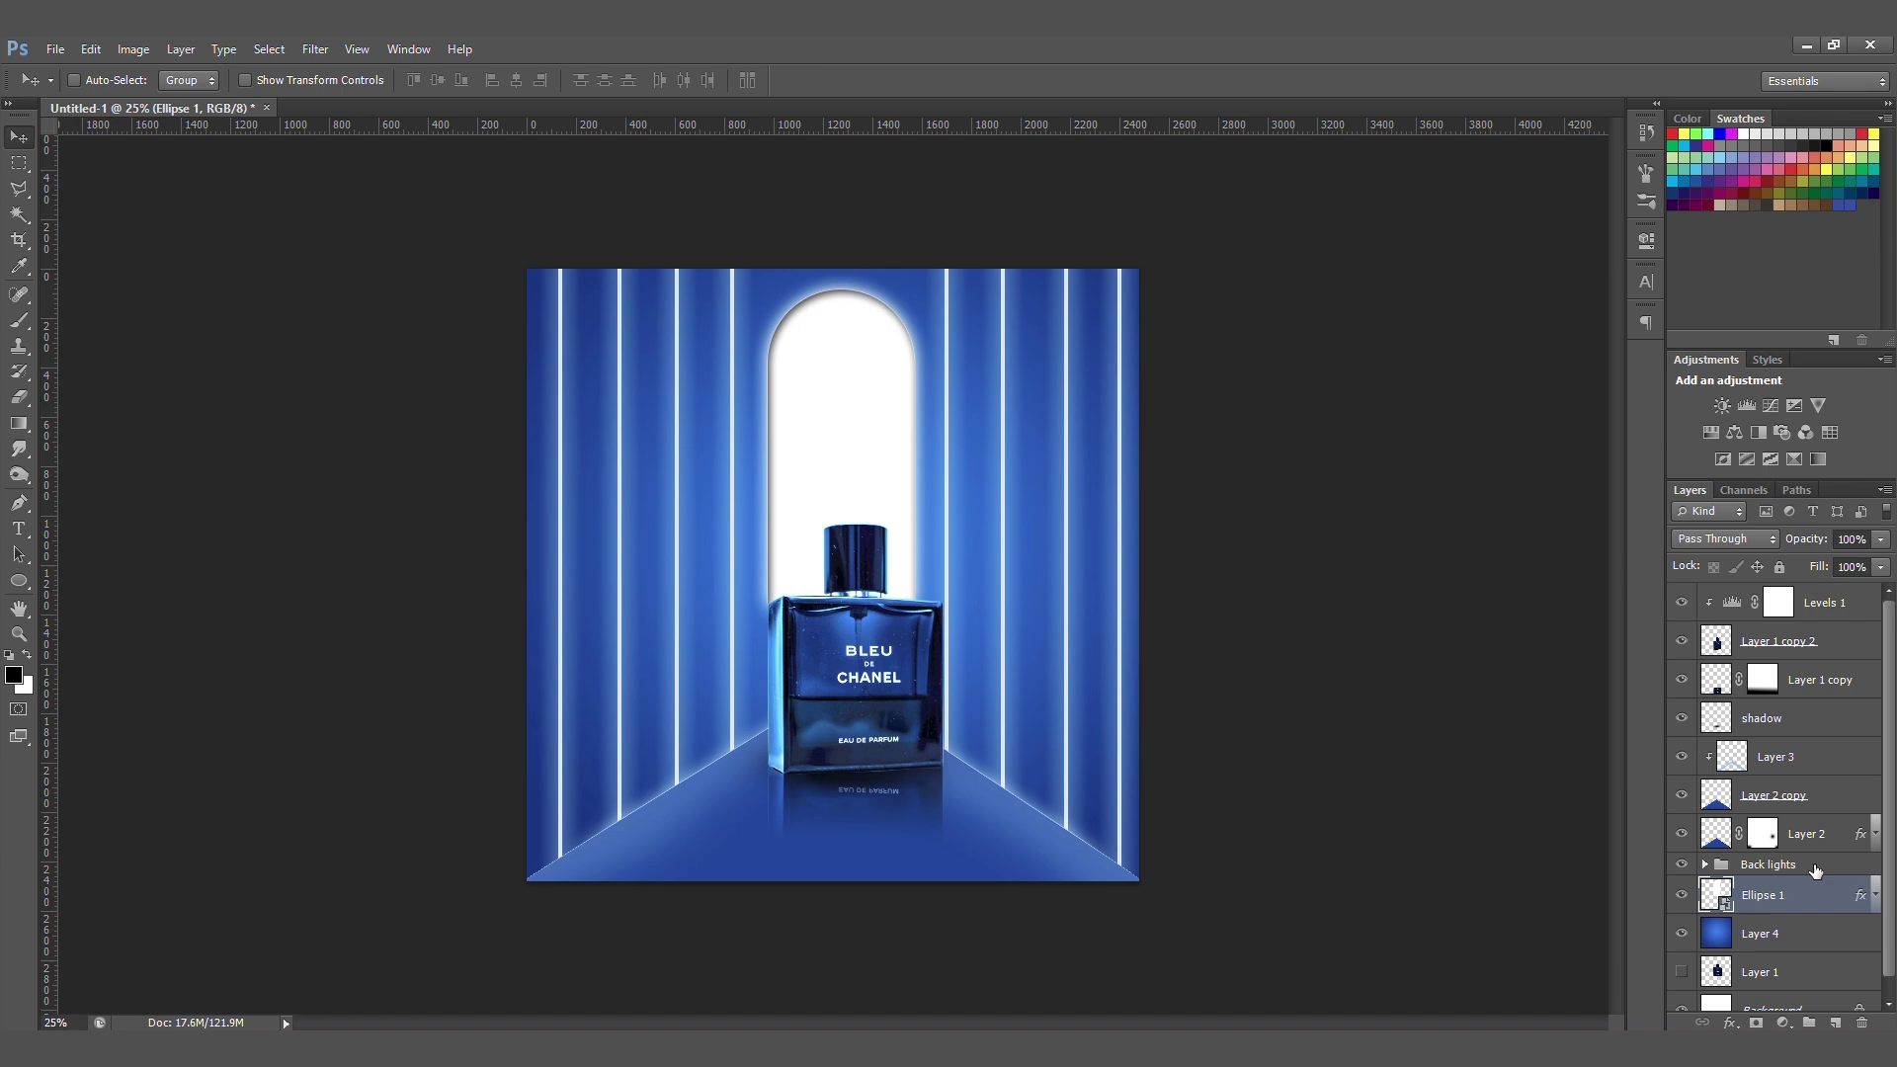
key(ctrl+minus)
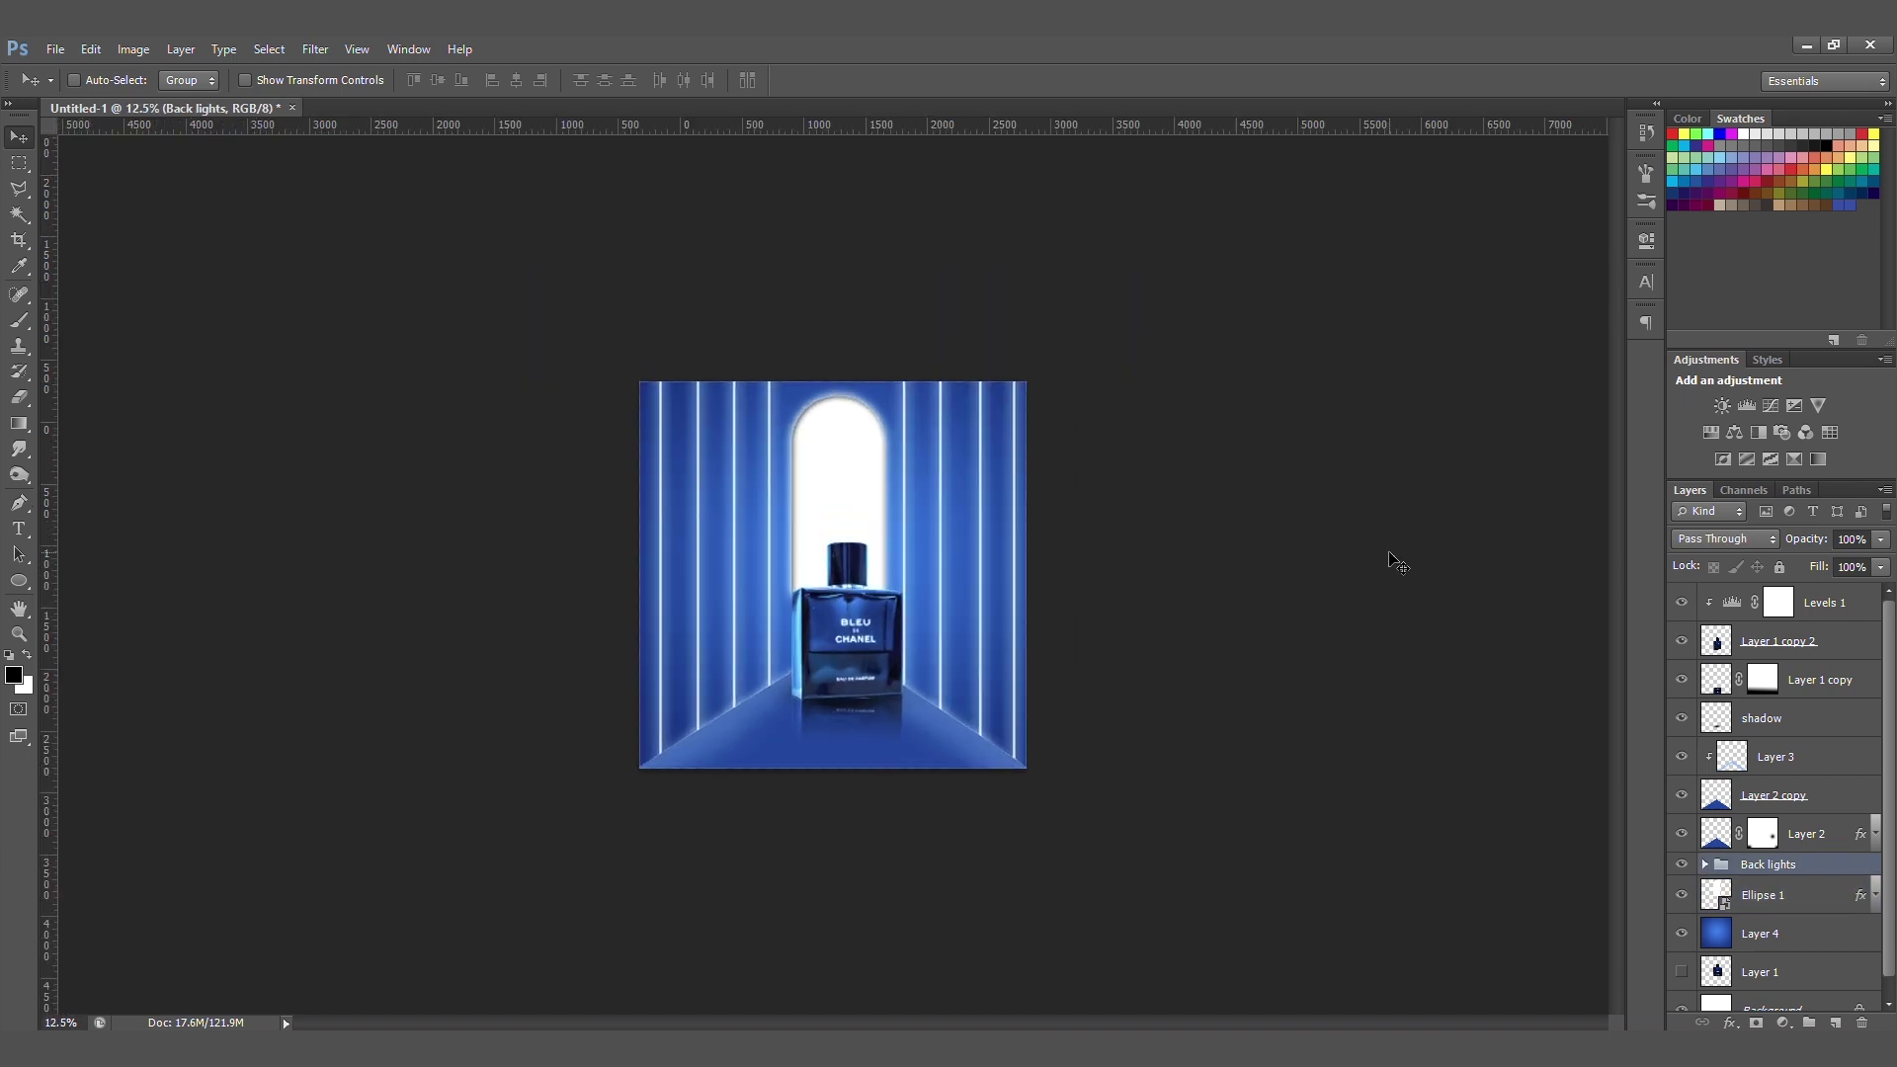
key(ctrl+minus)
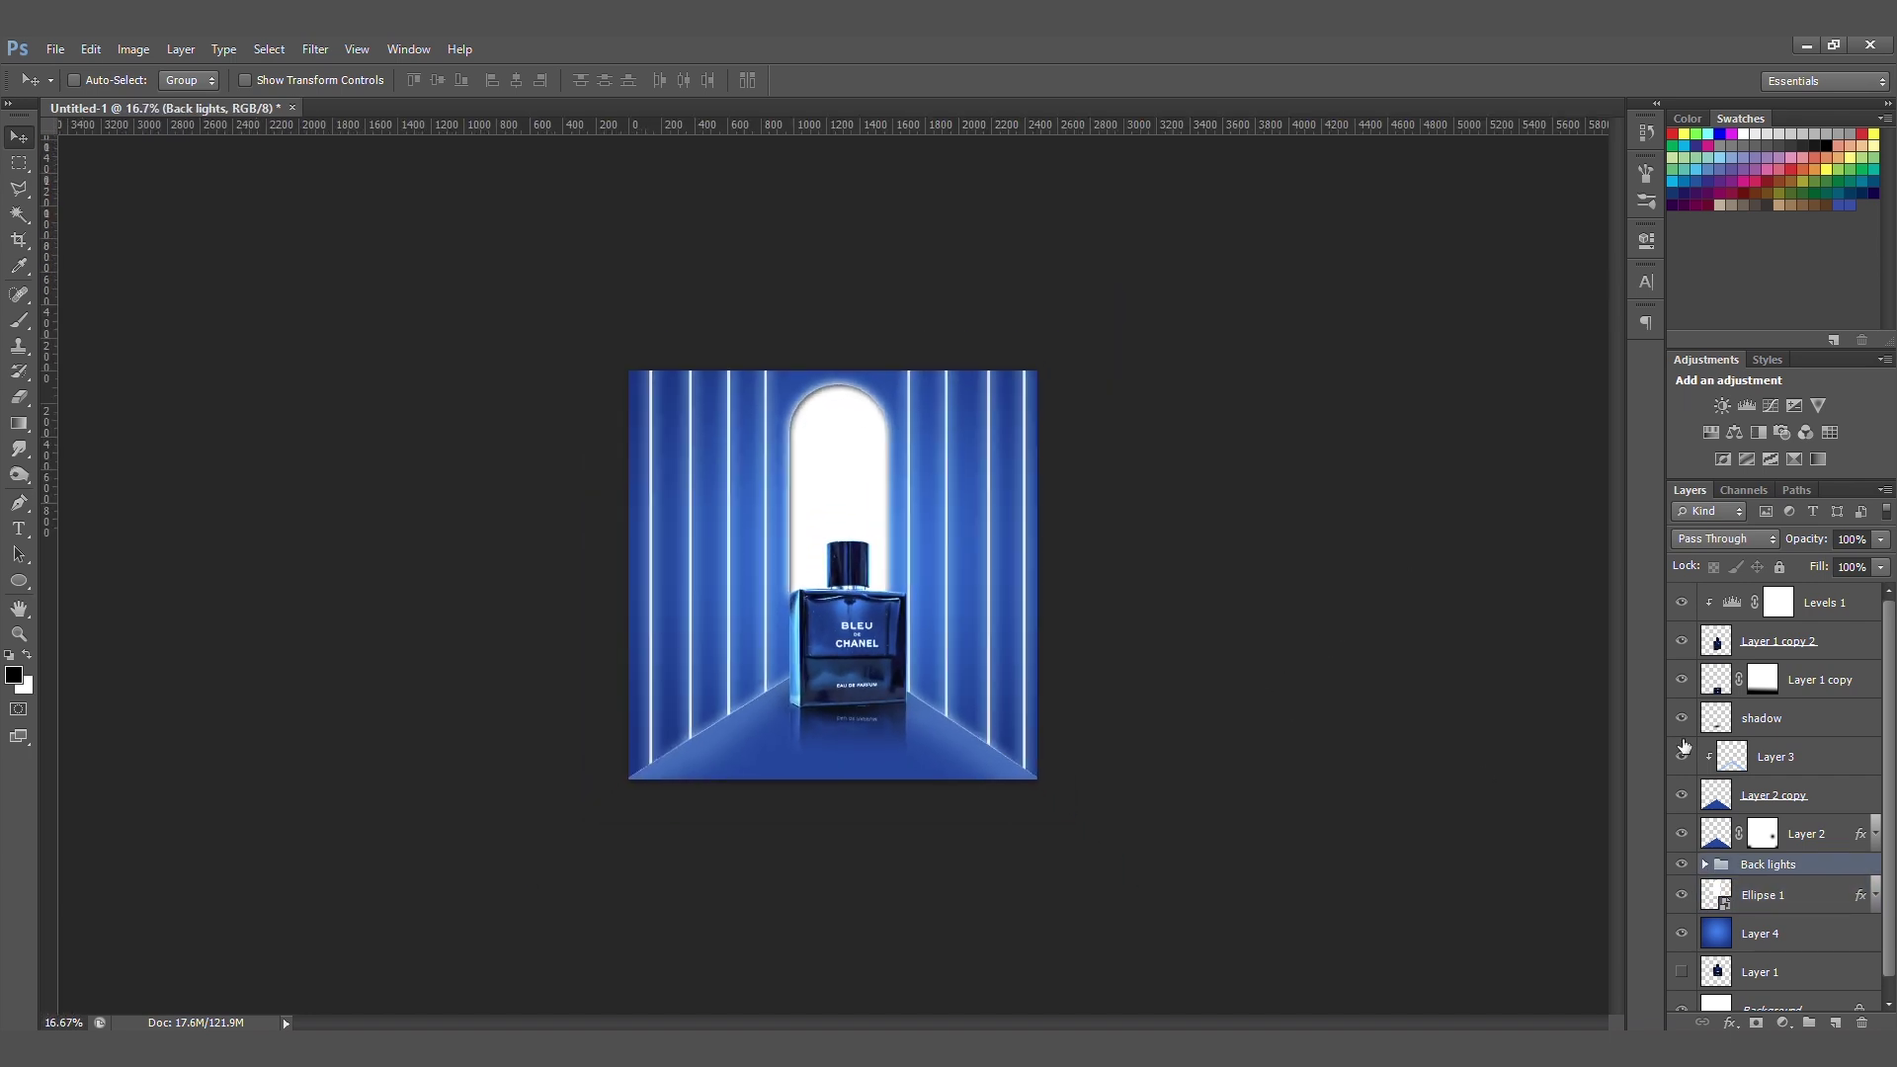
key(ctrl+plus)
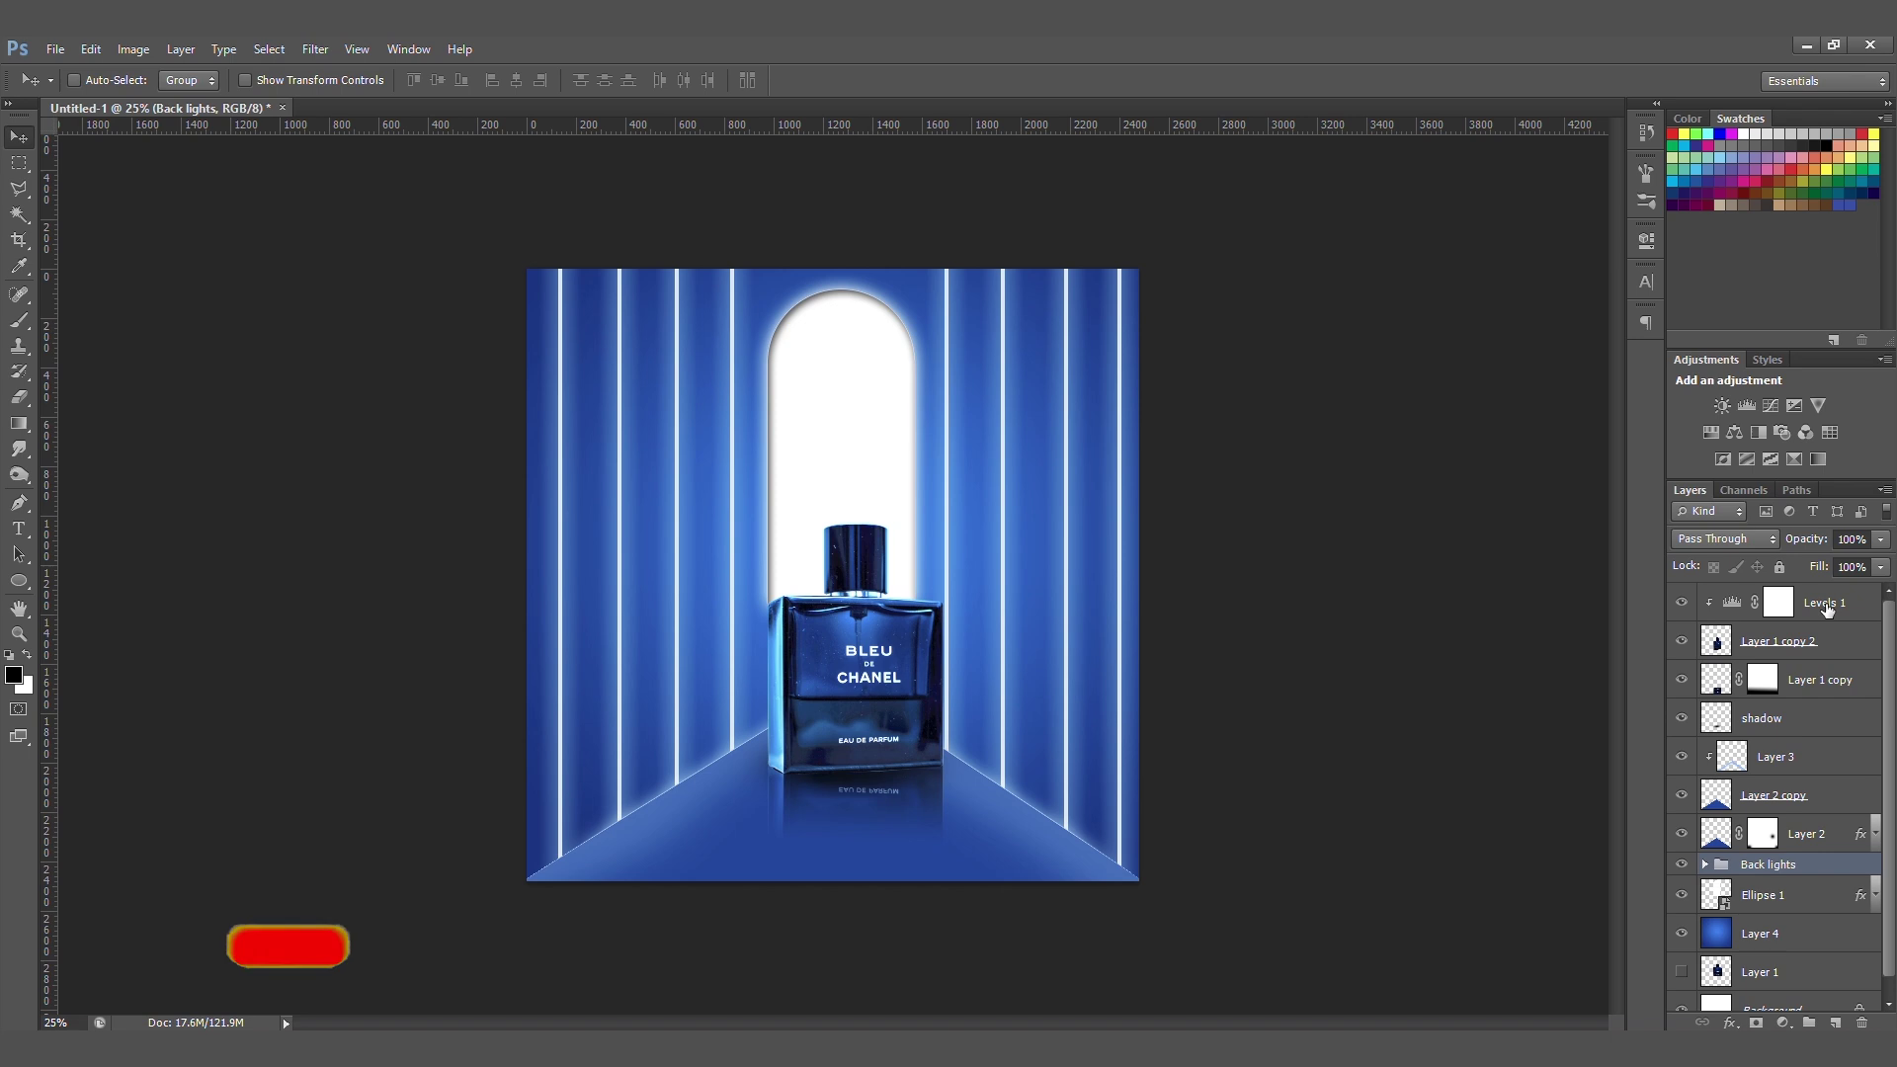
- Create a new layer above Levels 1 and dab one soft white 500 px brush spot beside the arch, above the bottle's right shoulder
click(1824, 608)
click(1834, 1023)
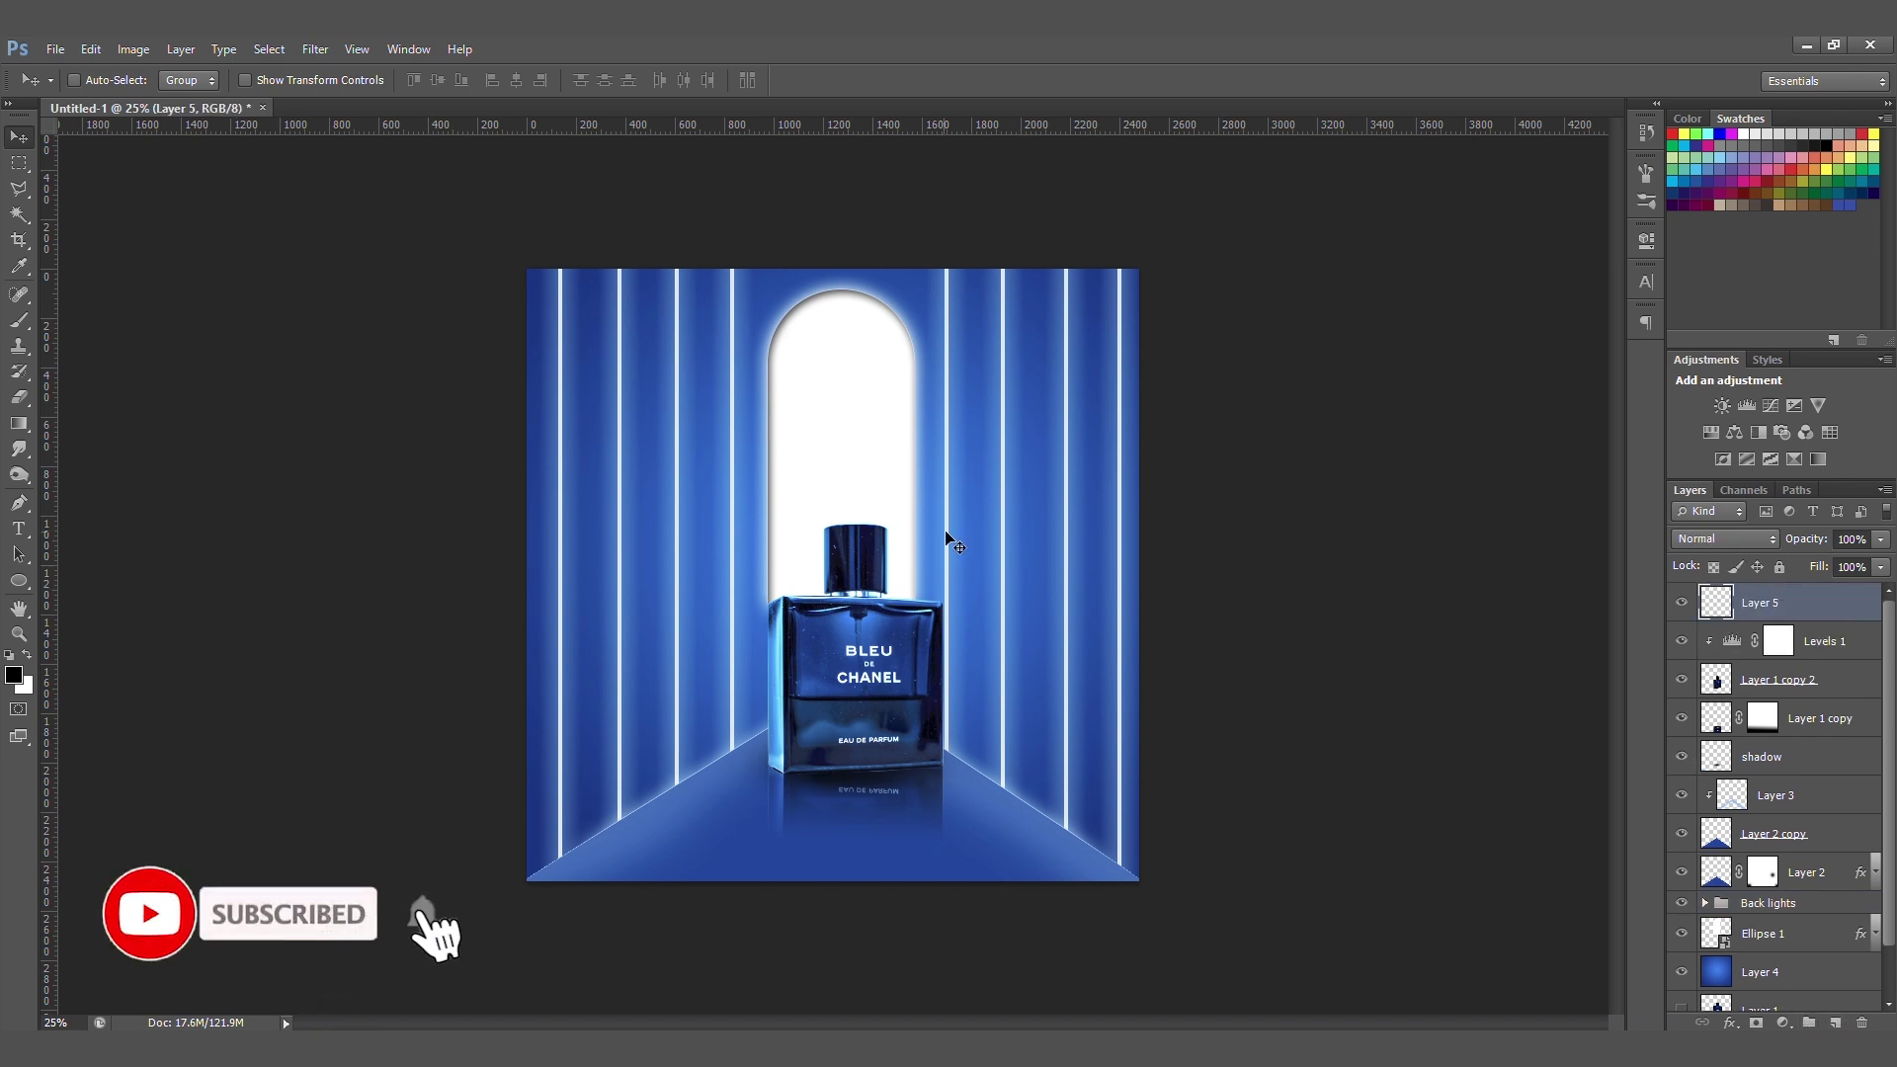
key(b)
key(x)
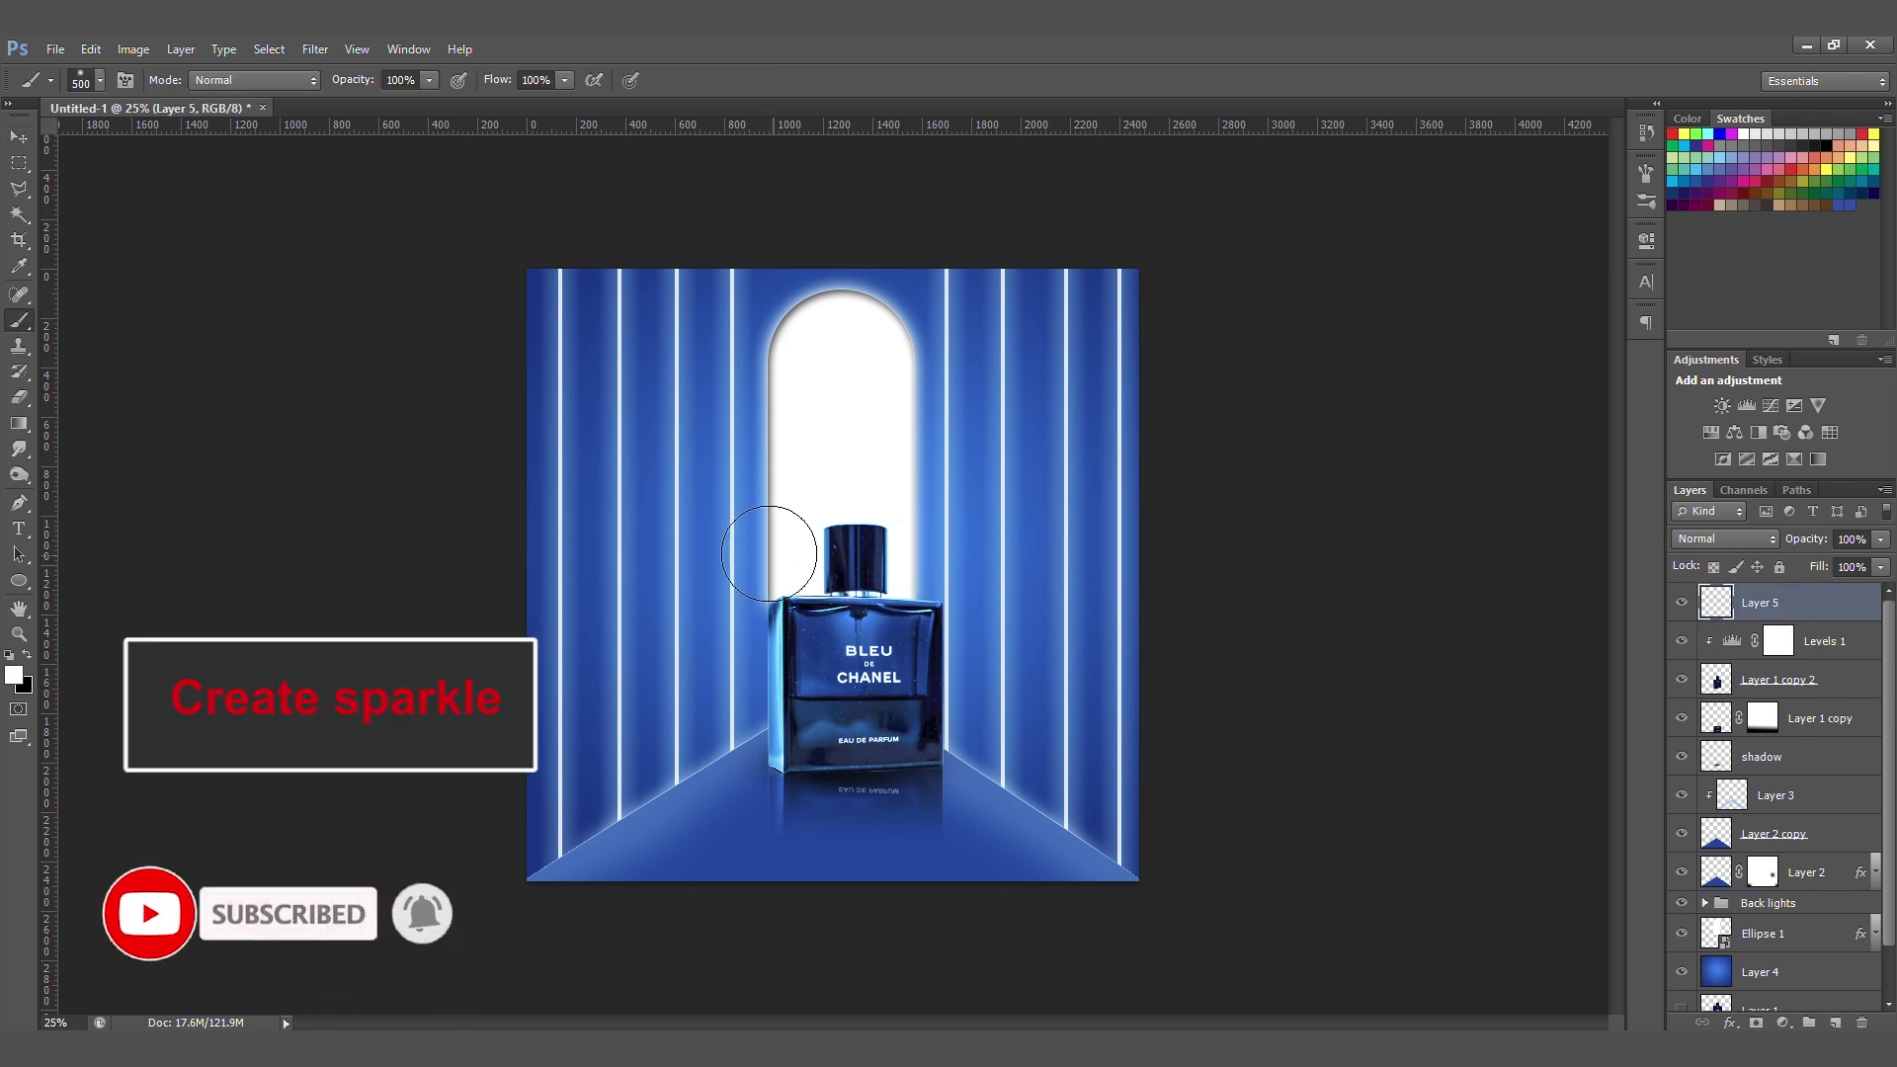
click(965, 505)
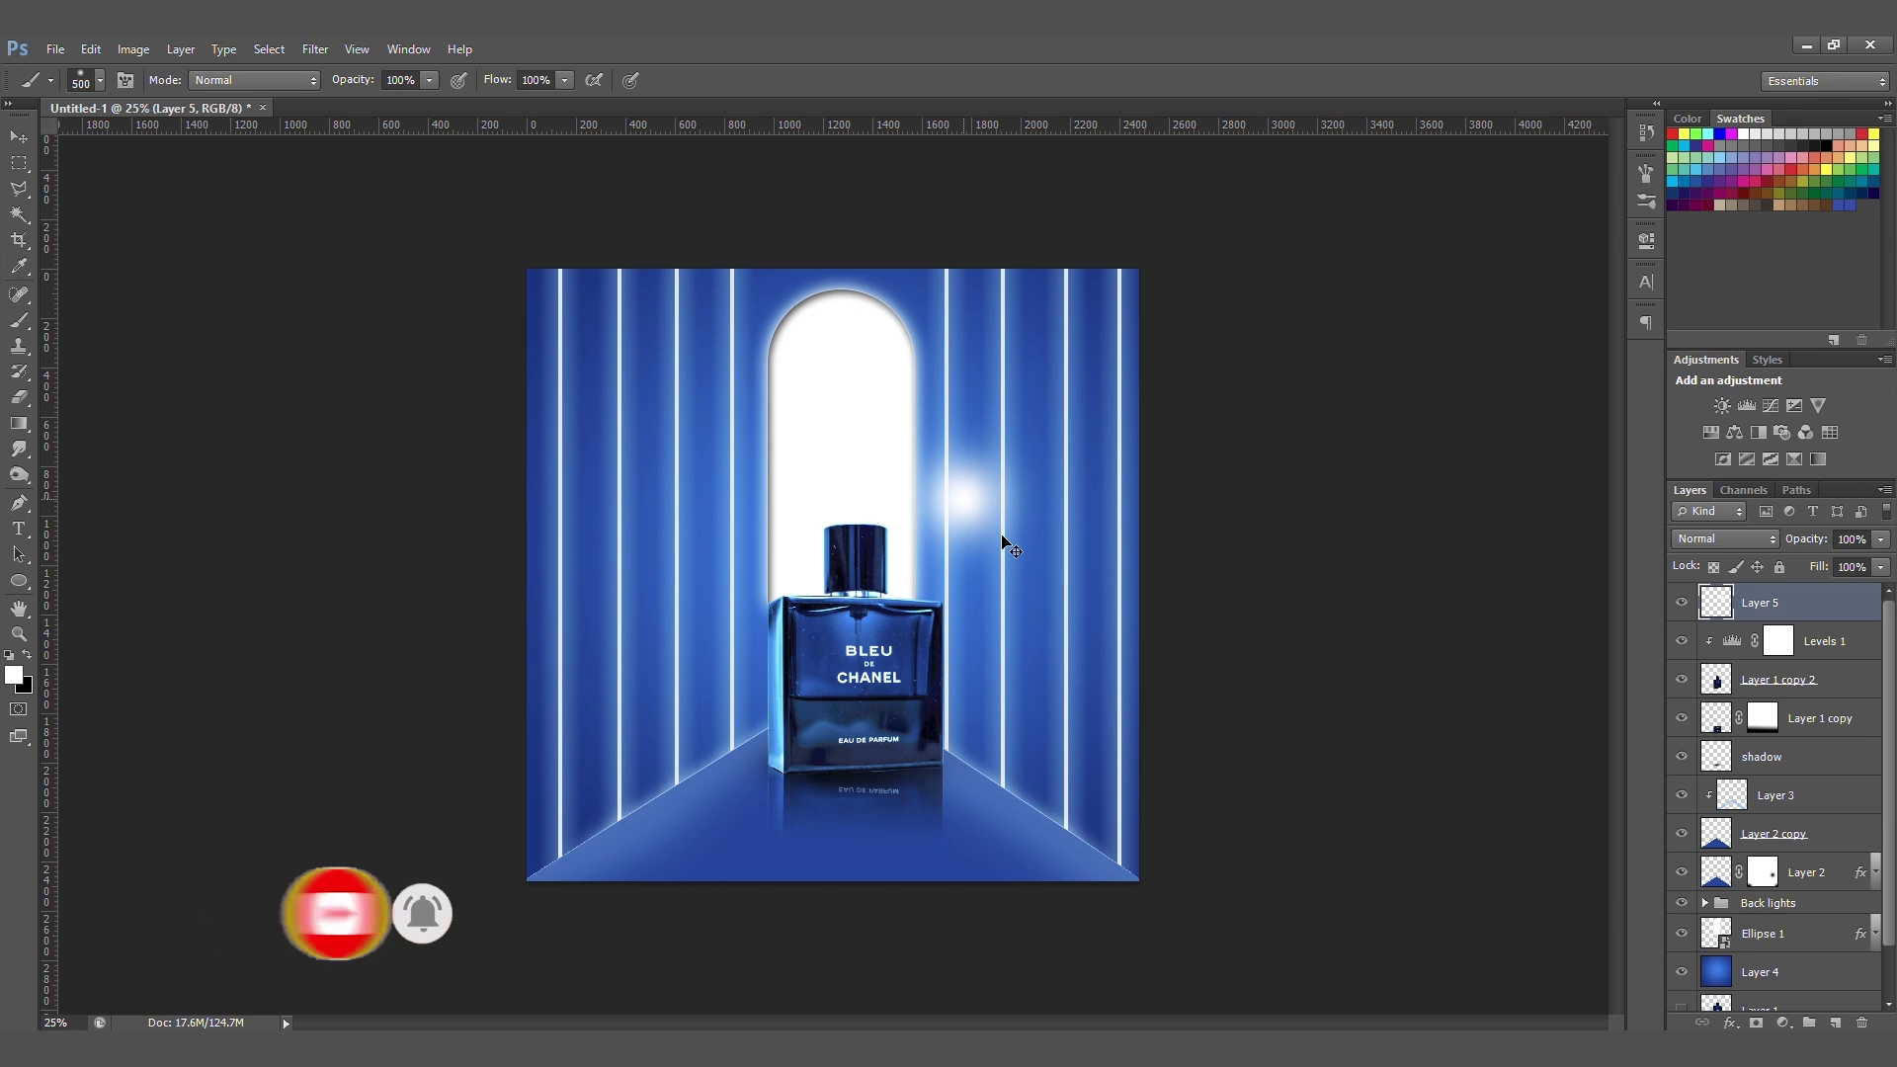
- Transform the white spot into a tall, narrow vertical light streak
key(ctrl+t)
drag(1069, 499, 993, 492)
drag(964, 399, 978, 341)
key(Return)
- Duplicate the vertical streak, rotate the copy 90° clockwise and shorten it to about 66.88% to form a cross
key(ctrl+j)
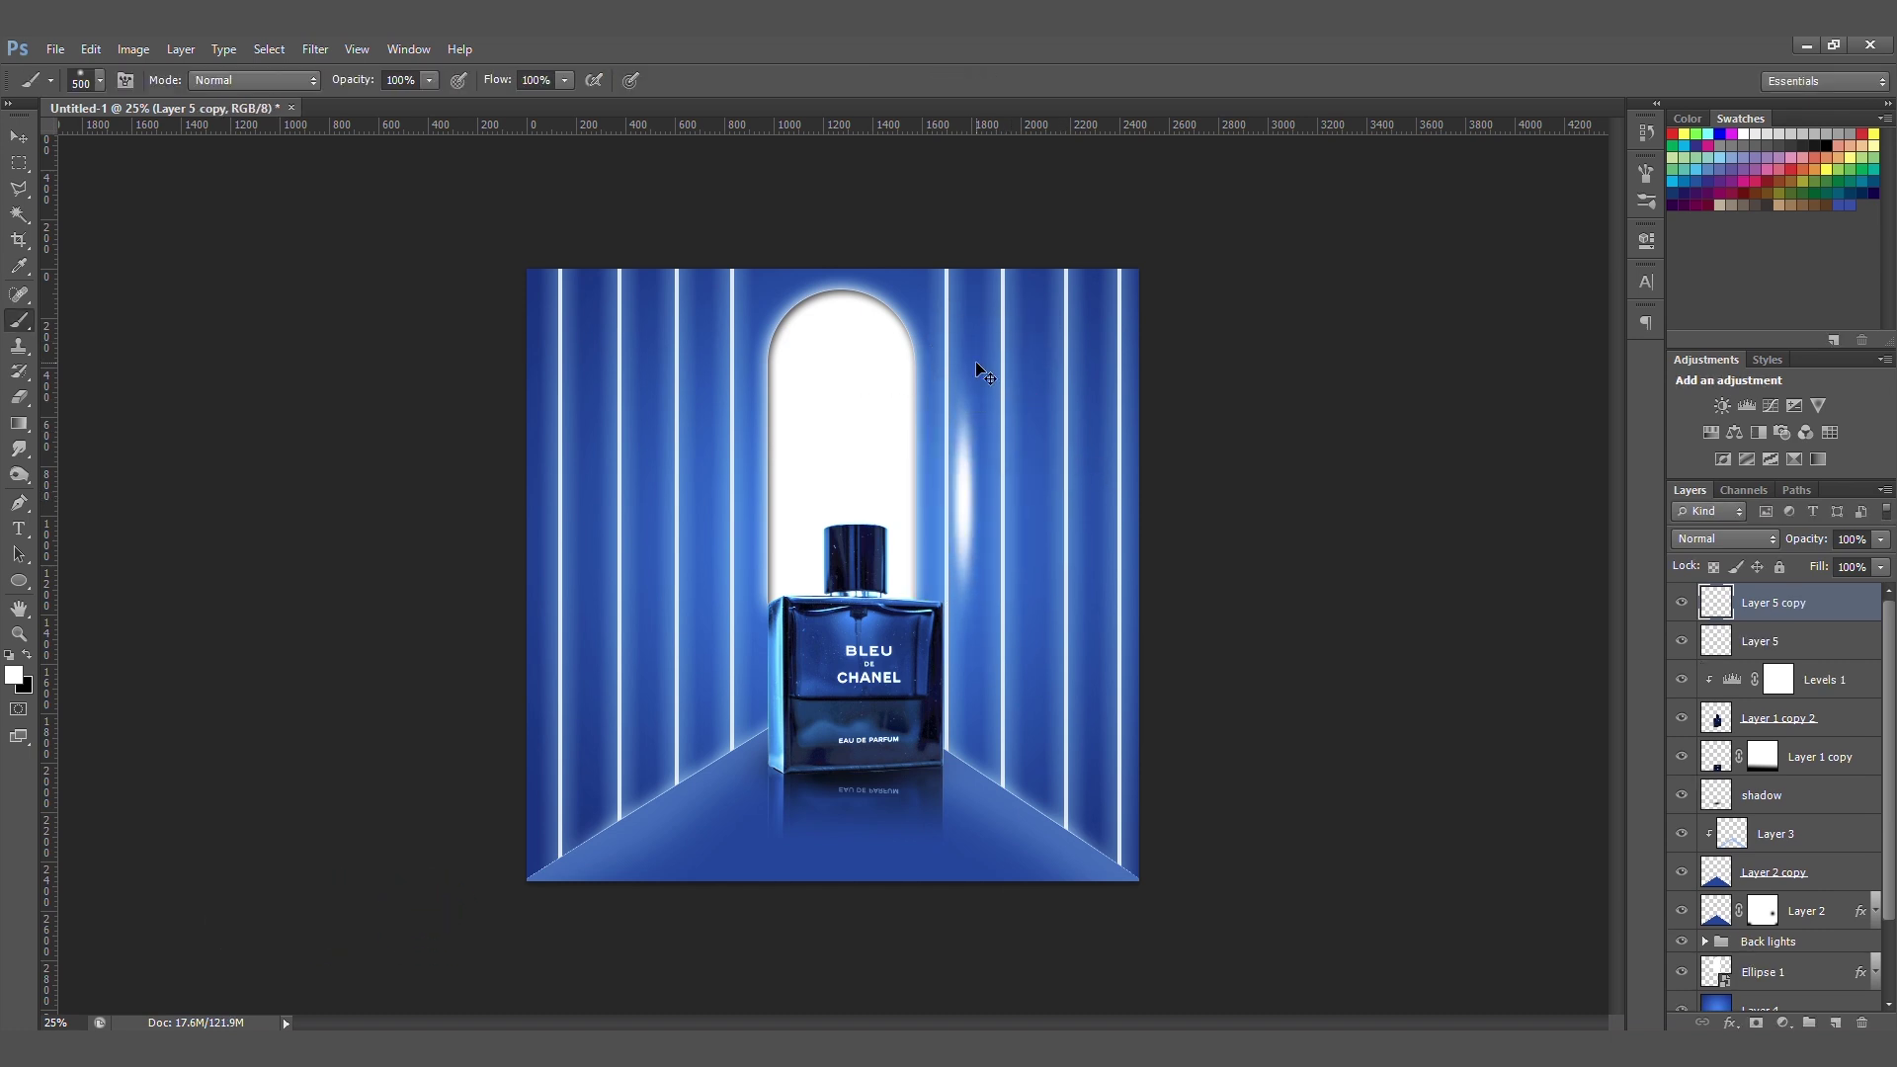
key(ctrl+t)
right_click(957, 397)
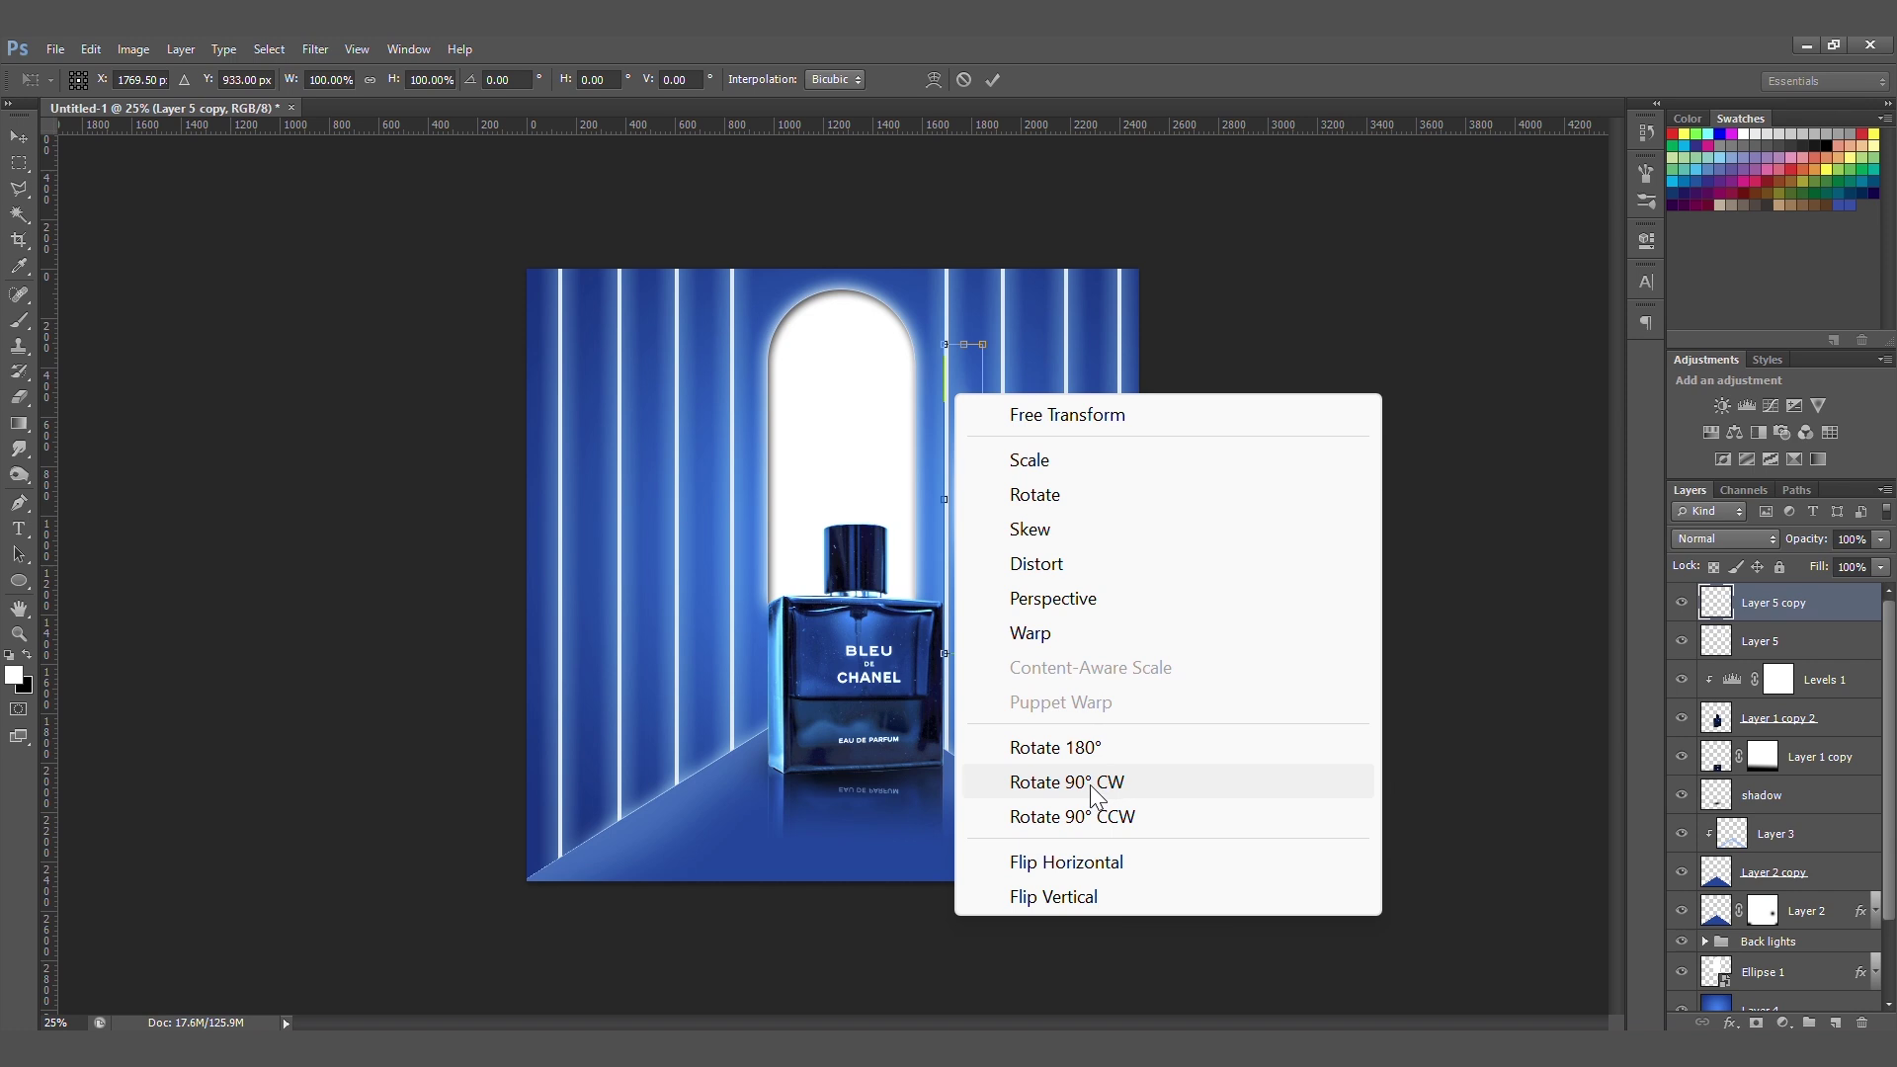
click(1037, 780)
drag(1117, 500, 1082, 500)
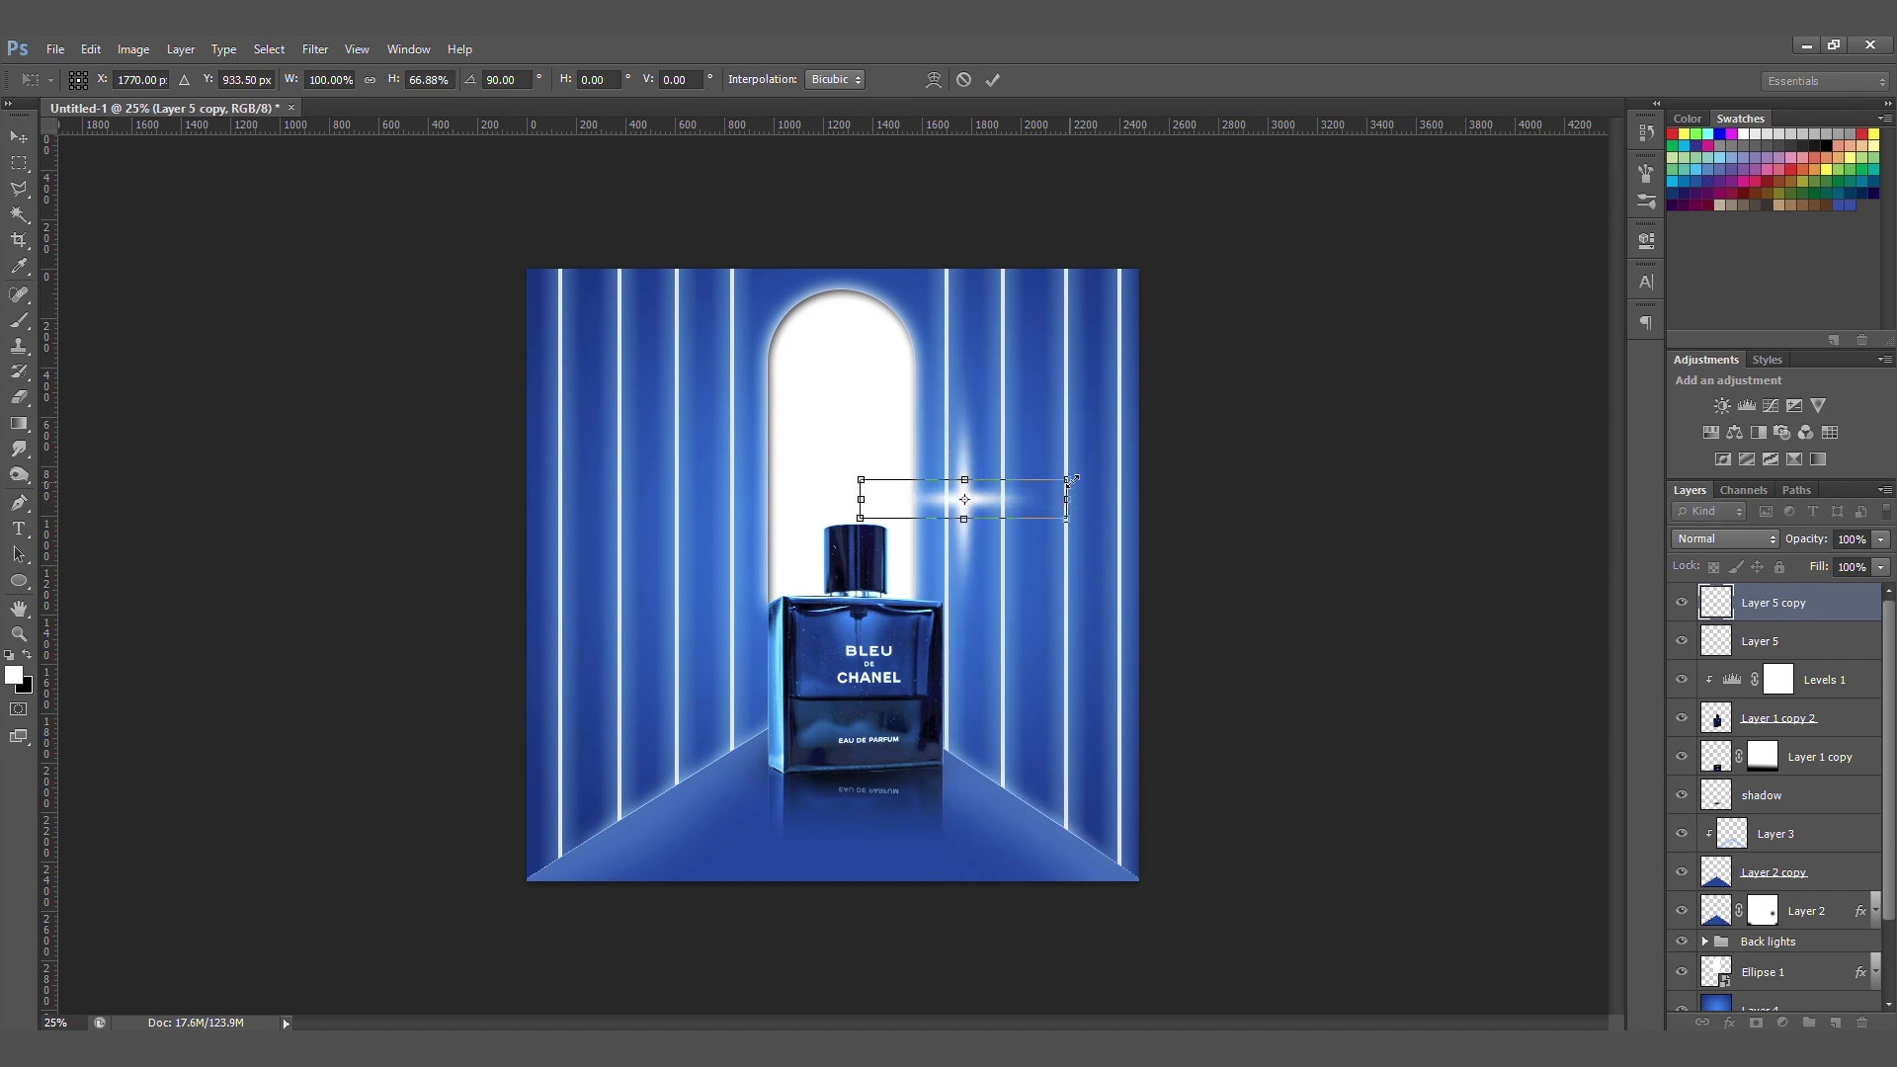
key(Return)
- Flatten the horizontal streak slightly and dab a soft white glow at the centre of the cross
key(b)
key(ctrl+t)
drag(965, 467, 967, 480)
key(Return)
key(b)
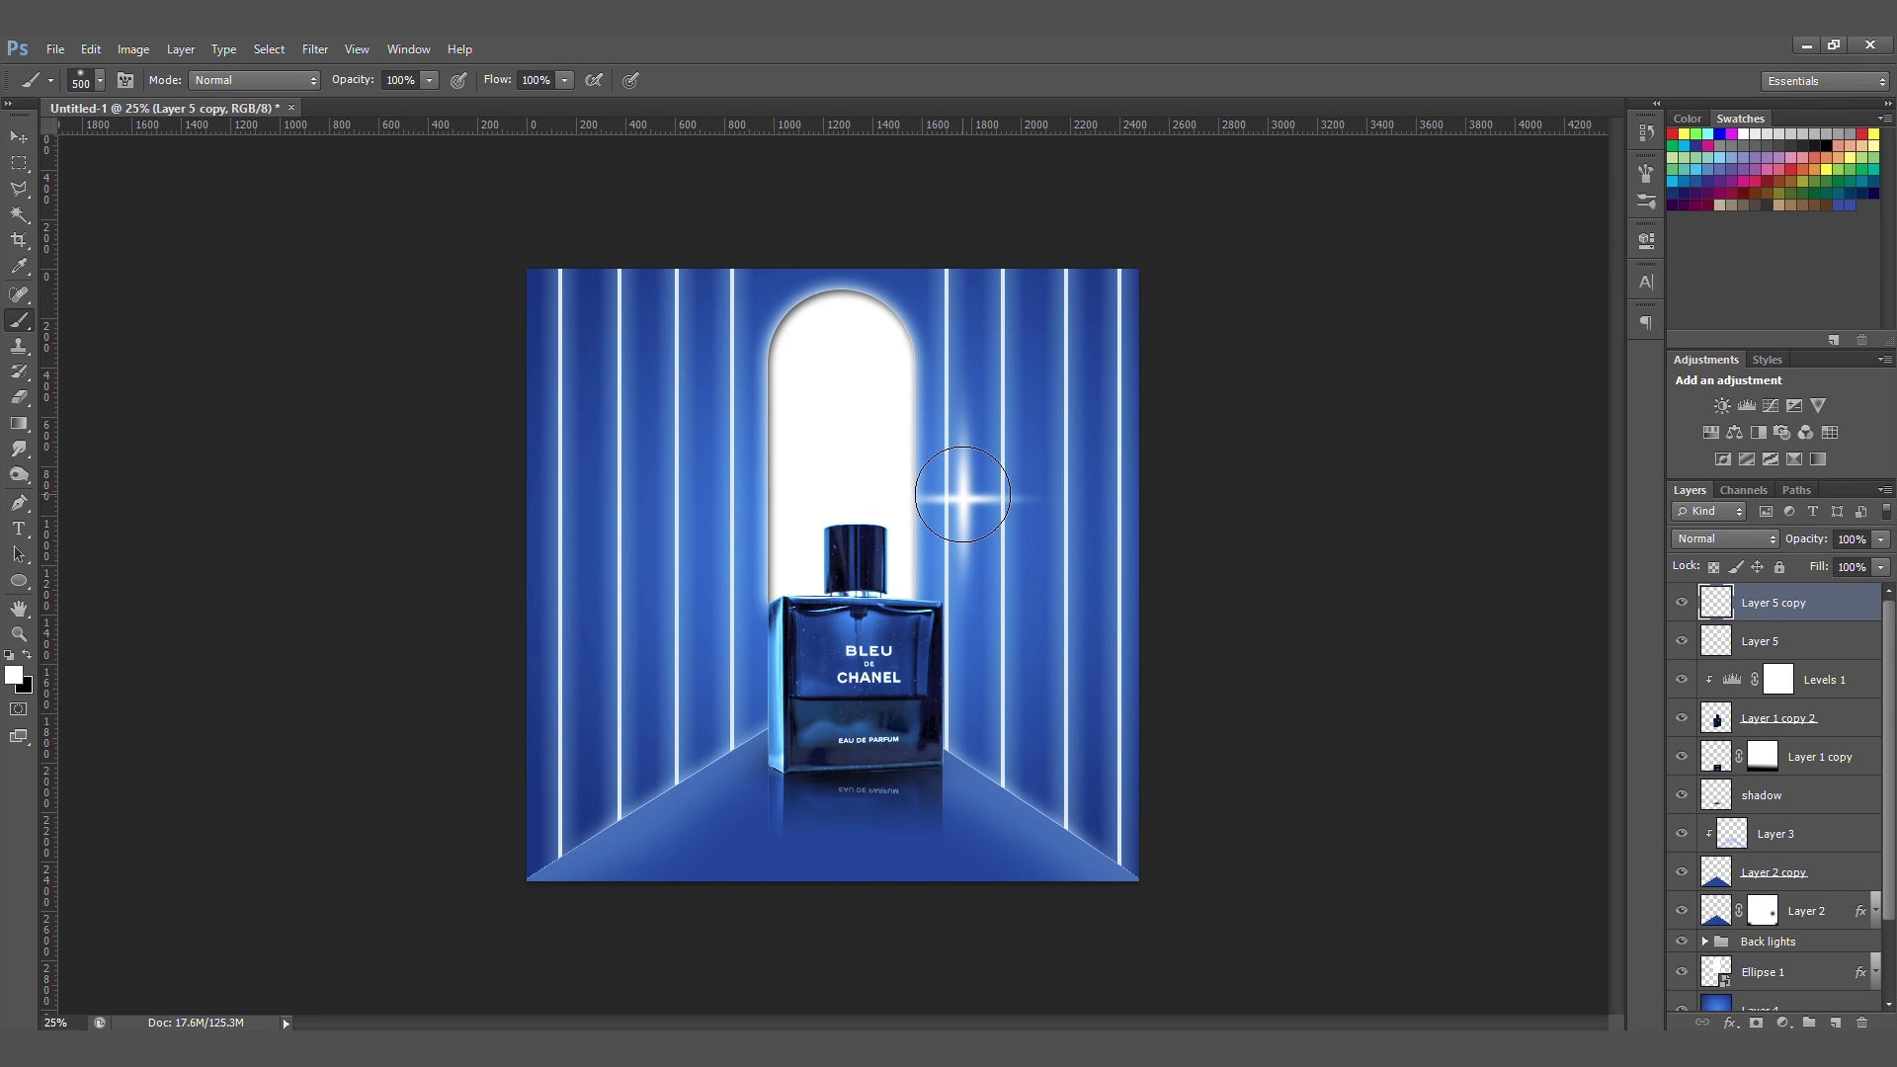
key(v)
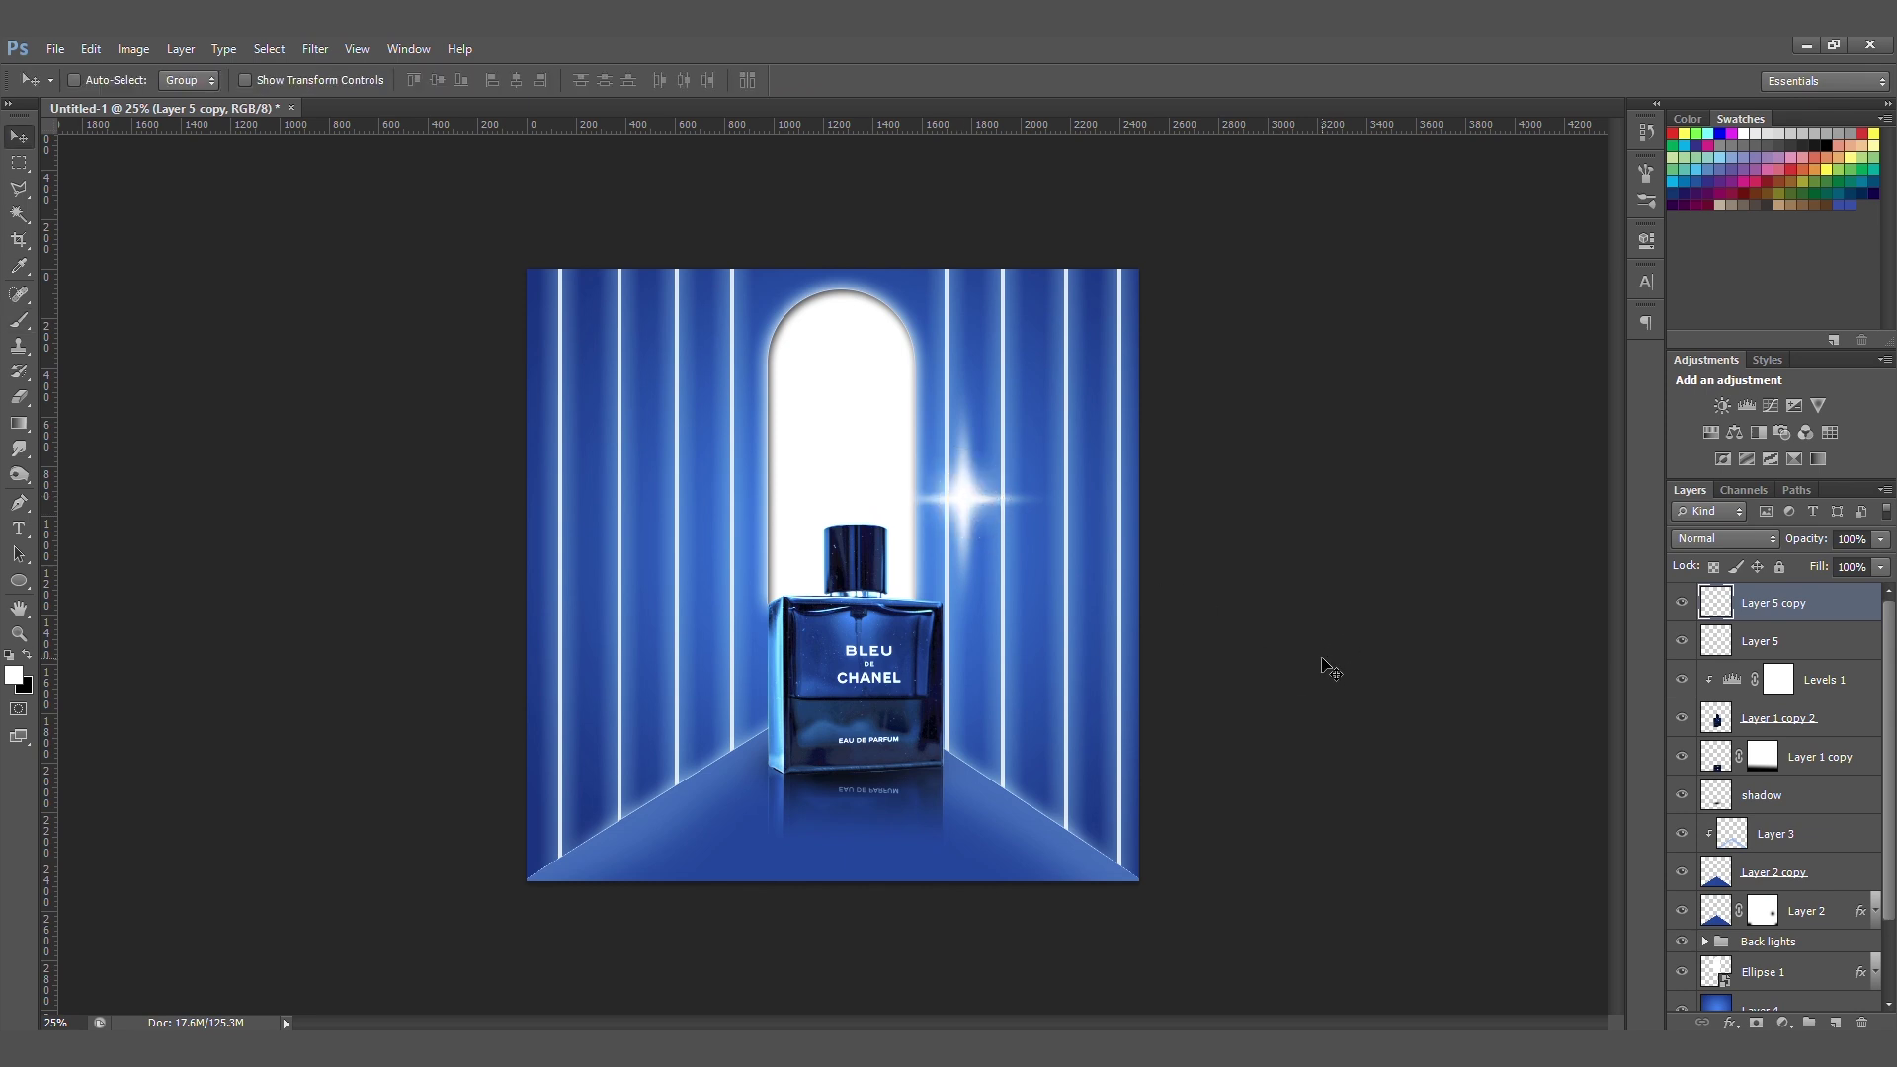
- Merge Layer 5 and Layer 5 copy into one layer and rename it spark
shift+click(1806, 640)
key(ctrl+e)
double_click(1775, 601)
text(s)
key(Return)
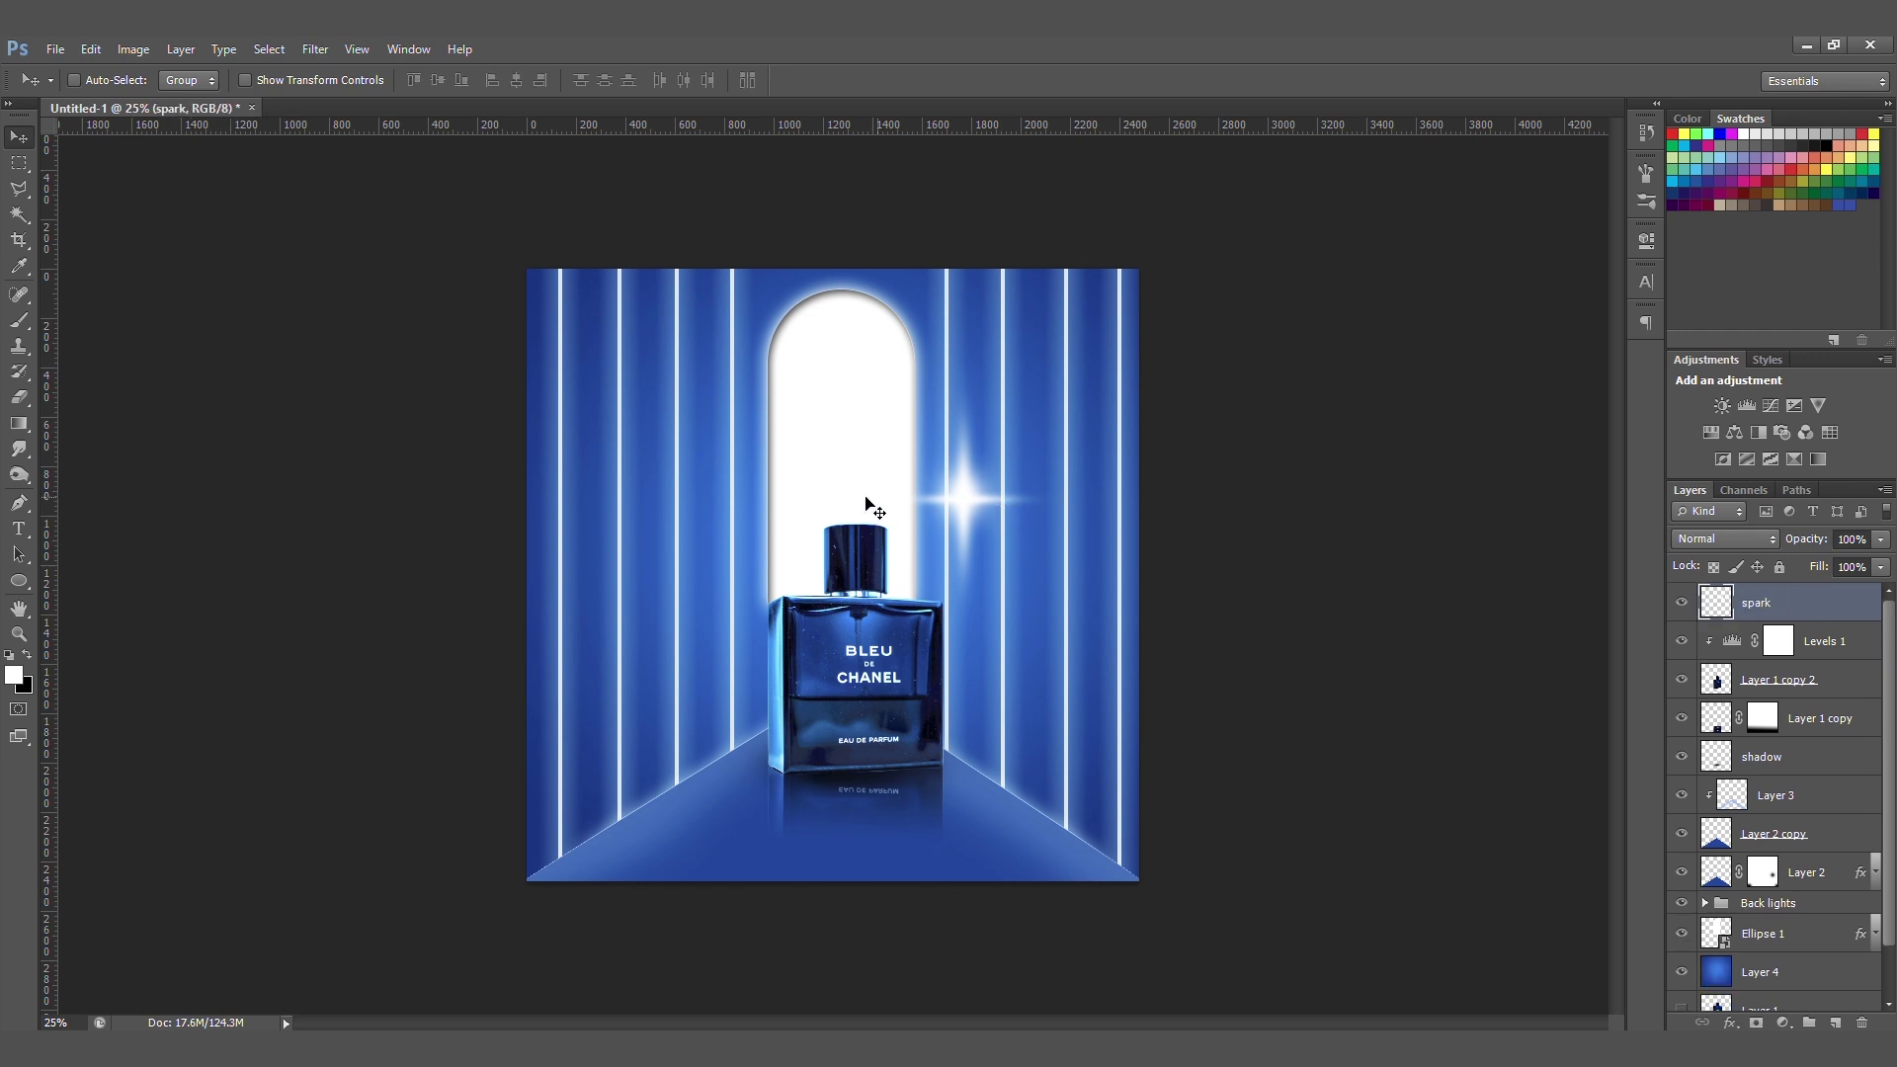
- Move the spark onto the bottle's upper right edge and scale it to about 56.39% width and 78.03% height
drag(978, 496, 957, 623)
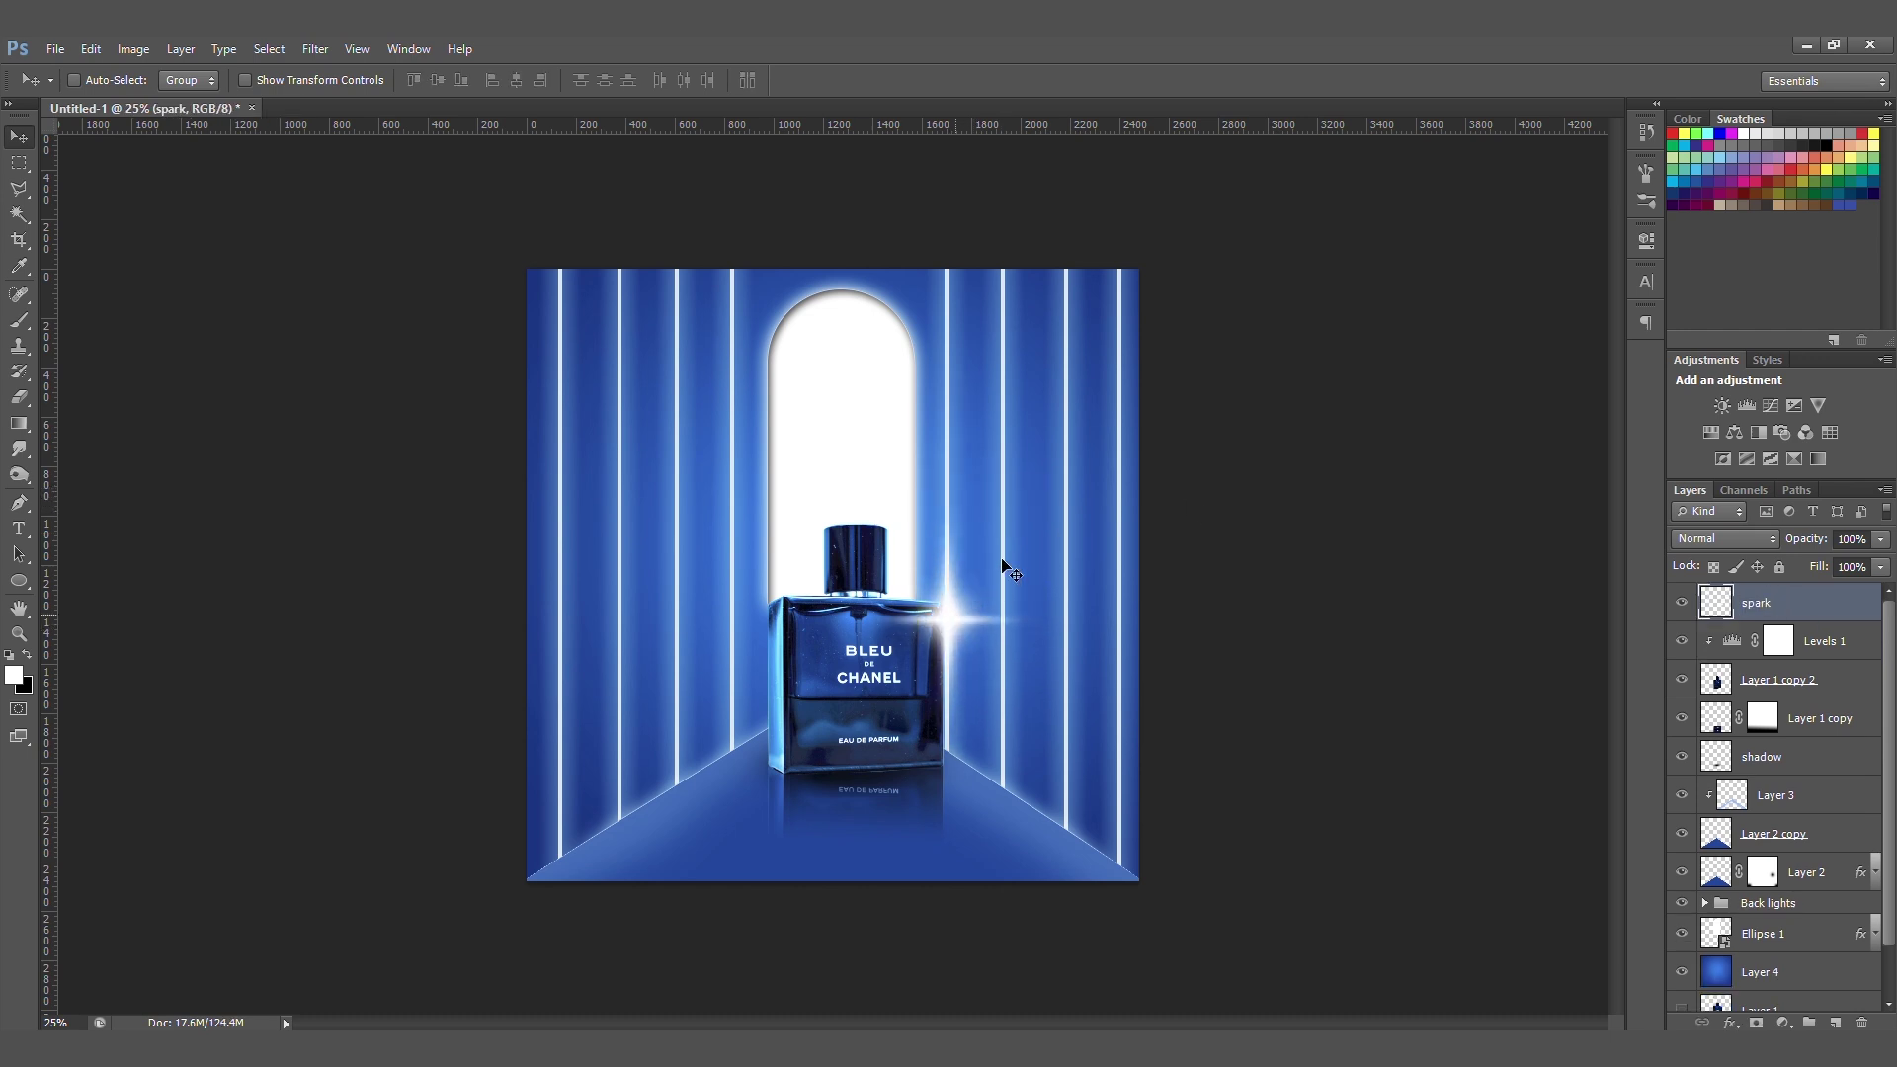
key(ctrl+t)
drag(1053, 465, 1006, 498)
drag(960, 636, 954, 660)
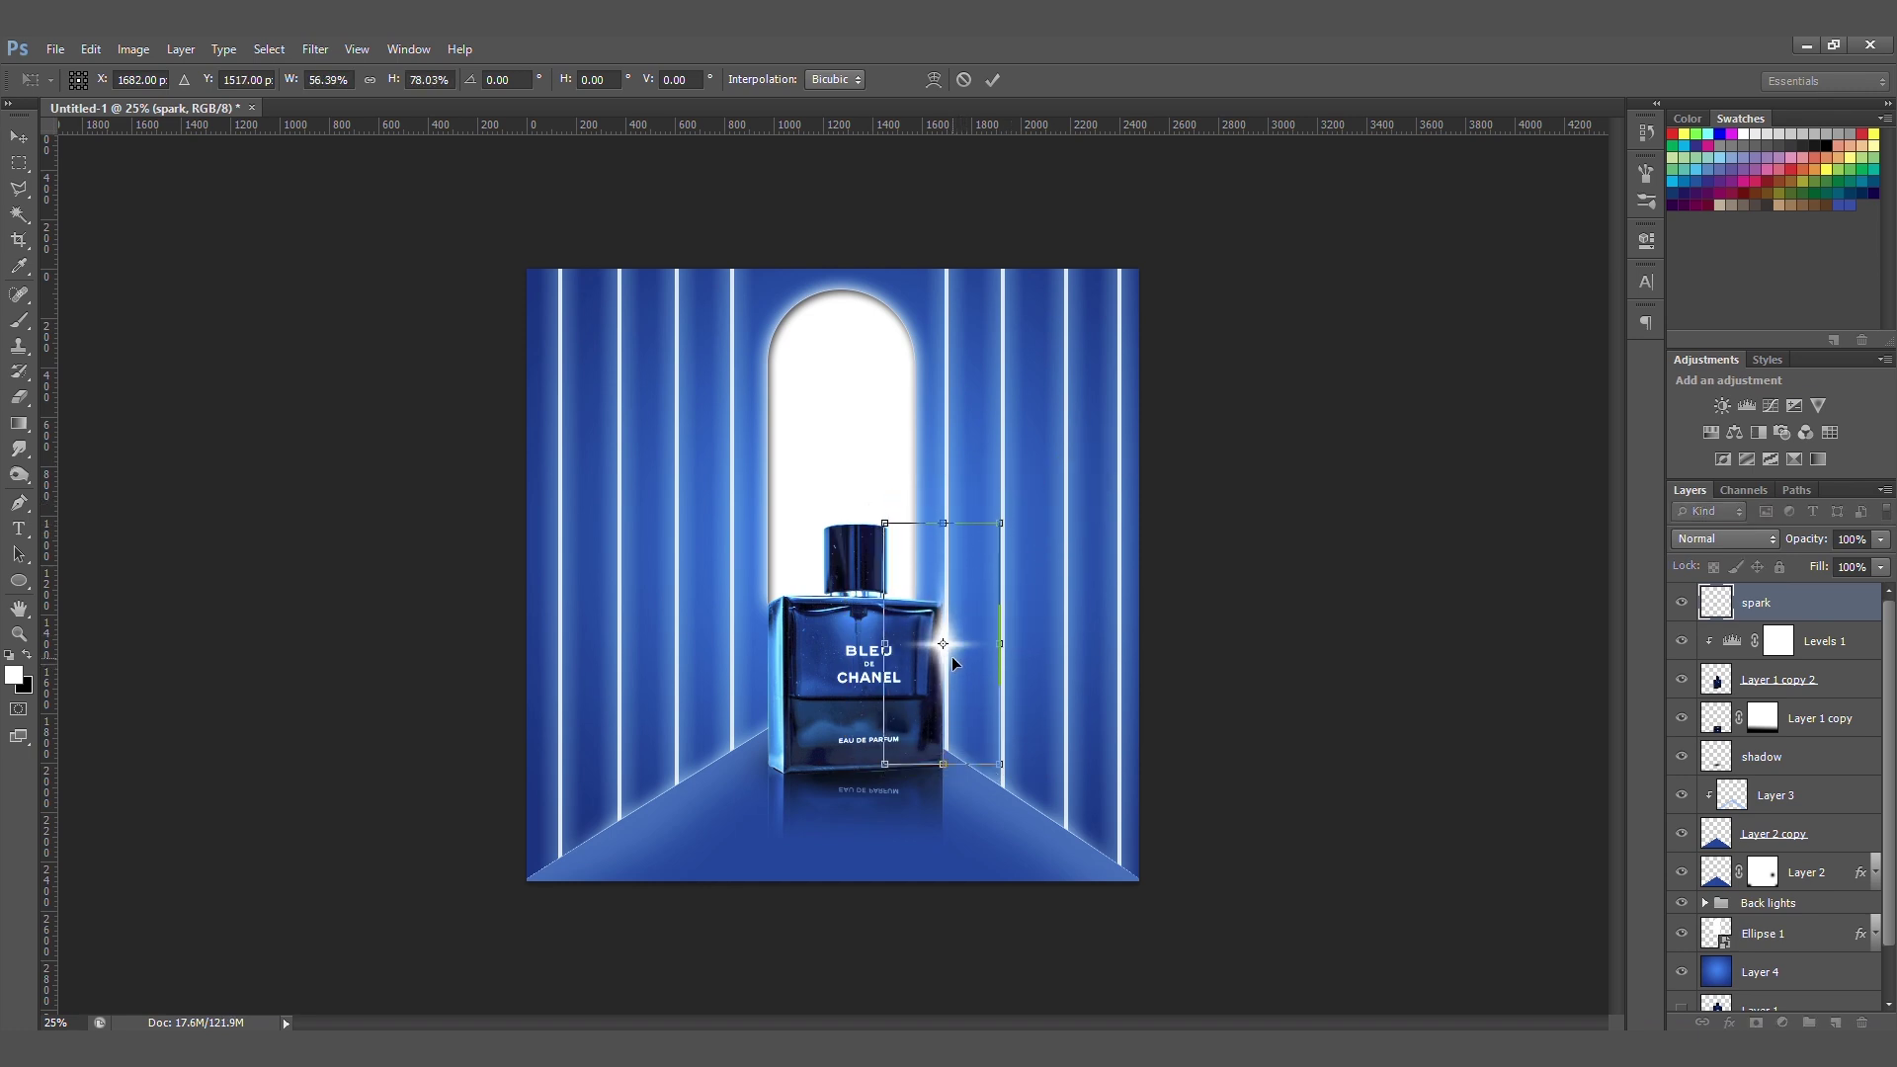
key(Return)
- Duplicate the spark, scale the copy to about 41% and place it on the bottle's left edge
key(ctrl+j)
drag(819, 591, 782, 621)
key(ctrl+t)
drag(838, 502, 889, 616)
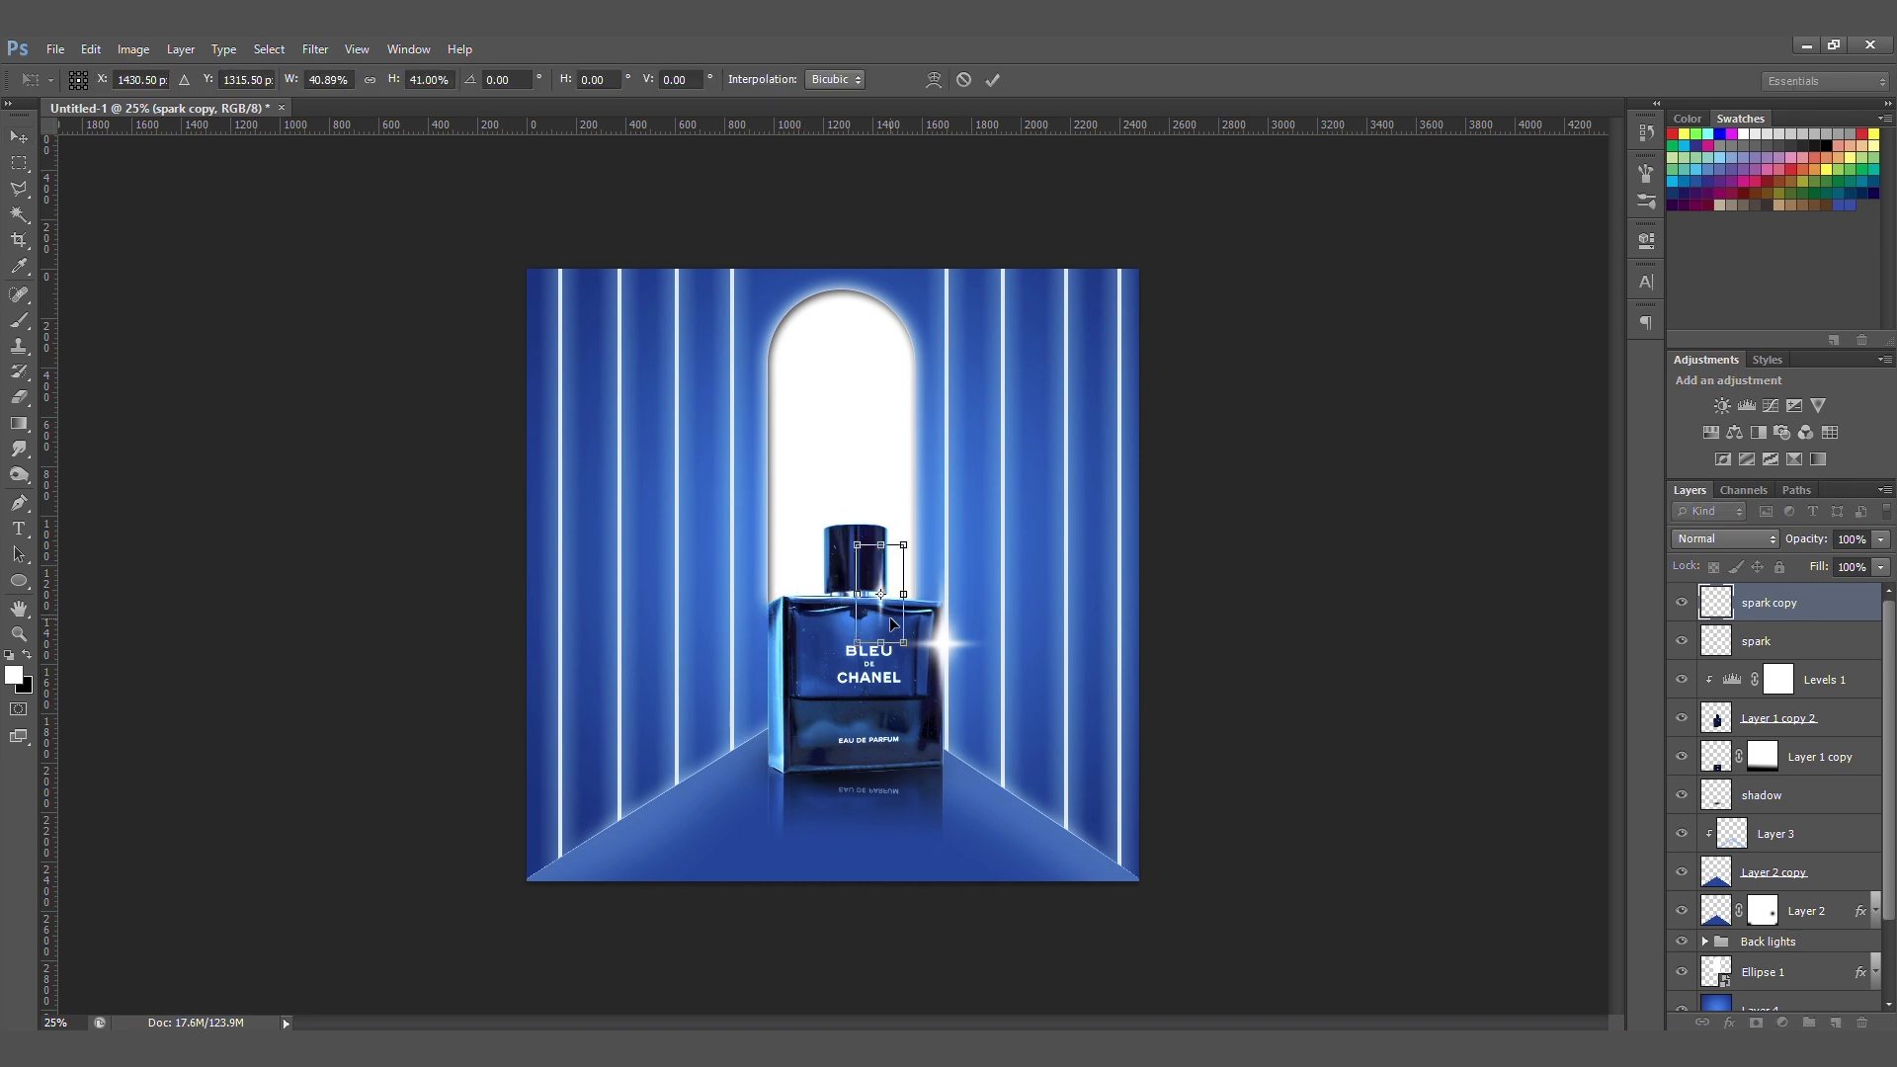
key(Return)
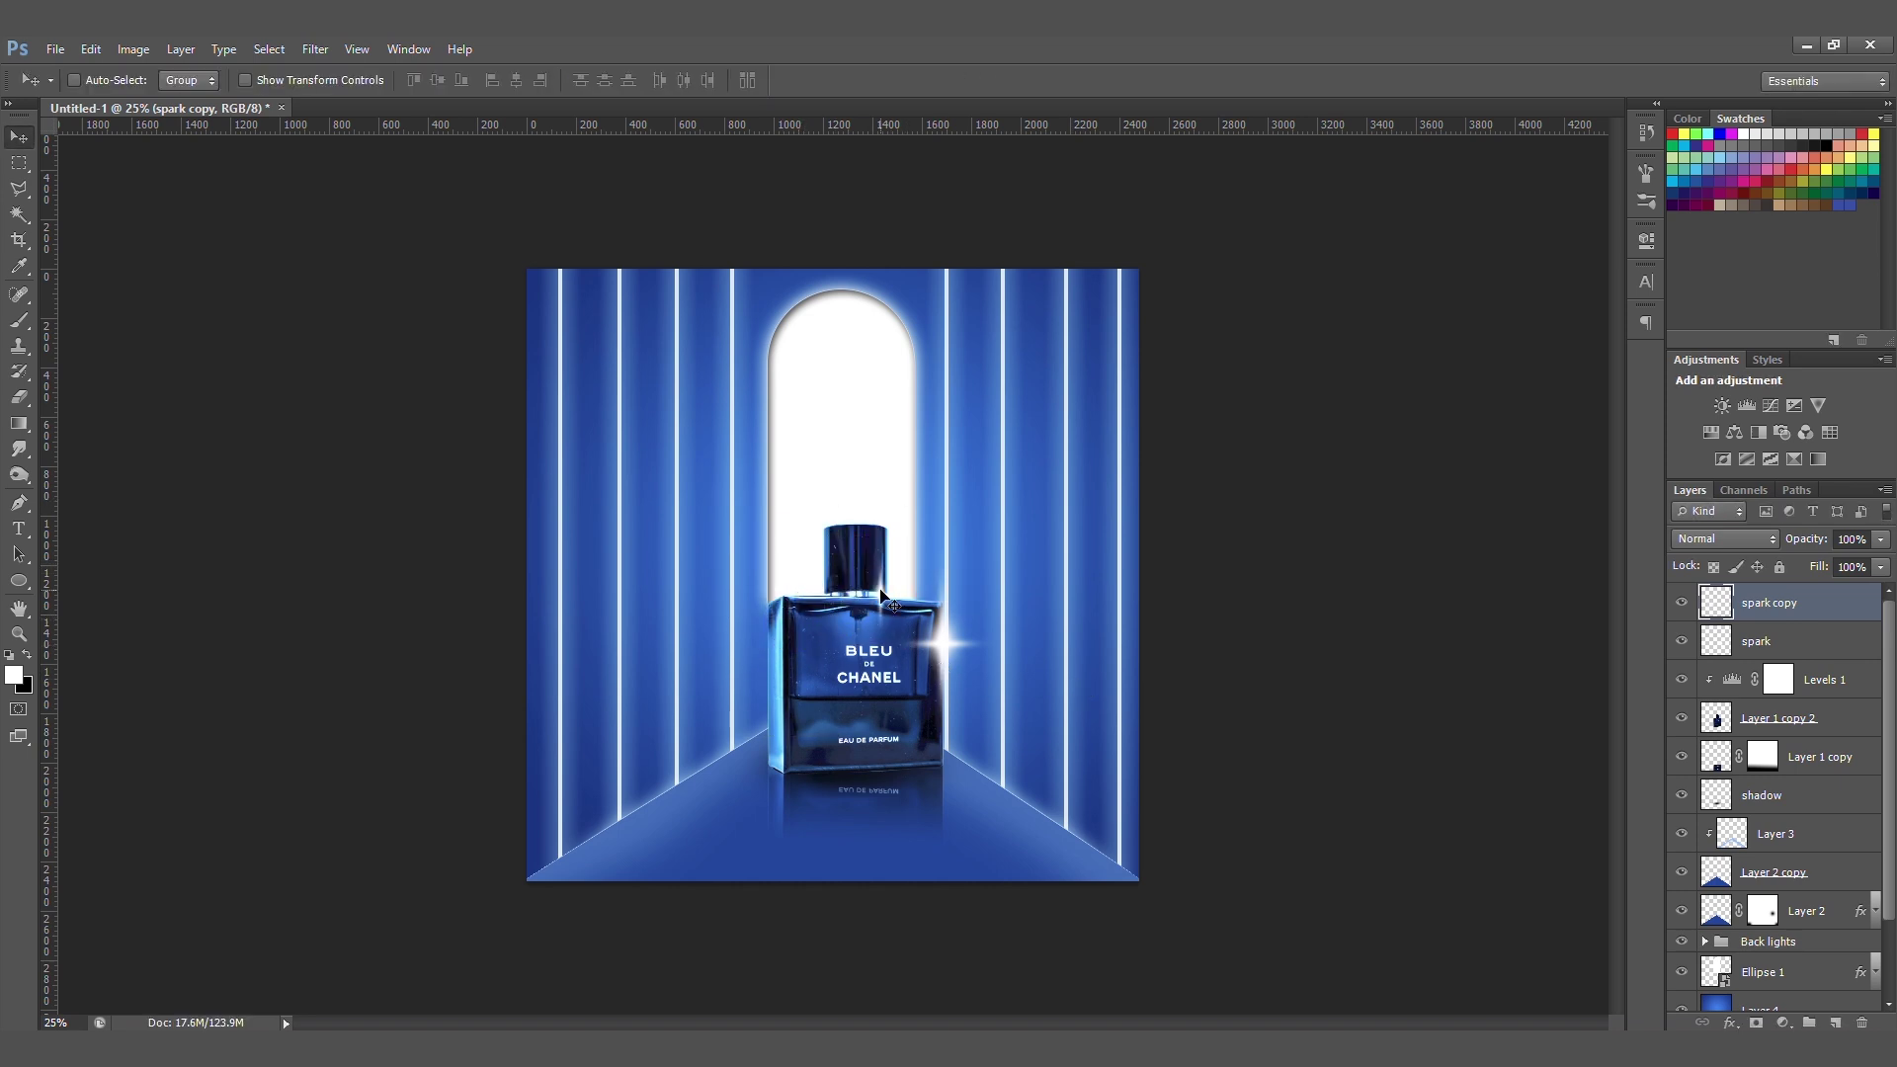
drag(884, 593, 892, 596)
drag(892, 597, 769, 701)
- Duplicate the Layer 1 copy 2 bottle layer and clip the upper bottle layer to the lower one, beneath Levels 1
scroll(1804, 736, down, 1)
click(1681, 680)
click(1681, 680)
click(1809, 689)
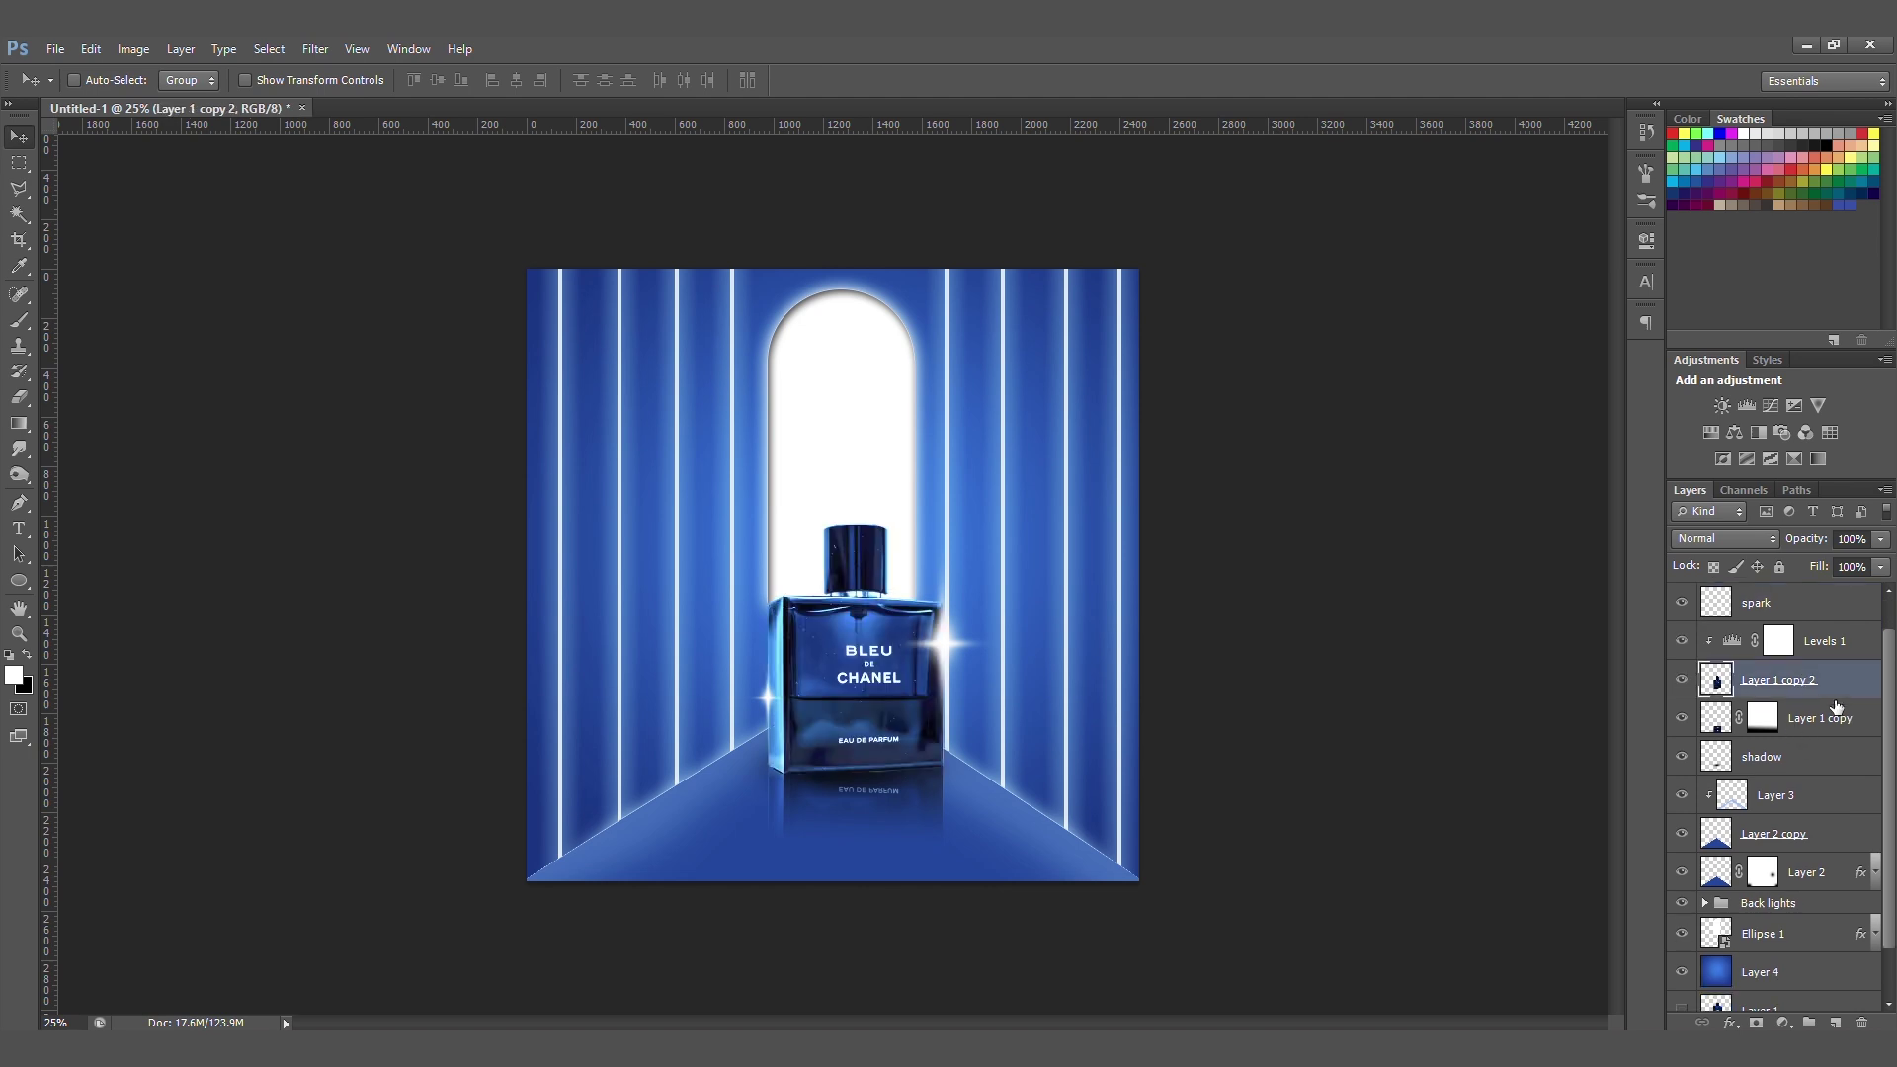
key(ctrl+j)
drag(1826, 732, 1816, 623)
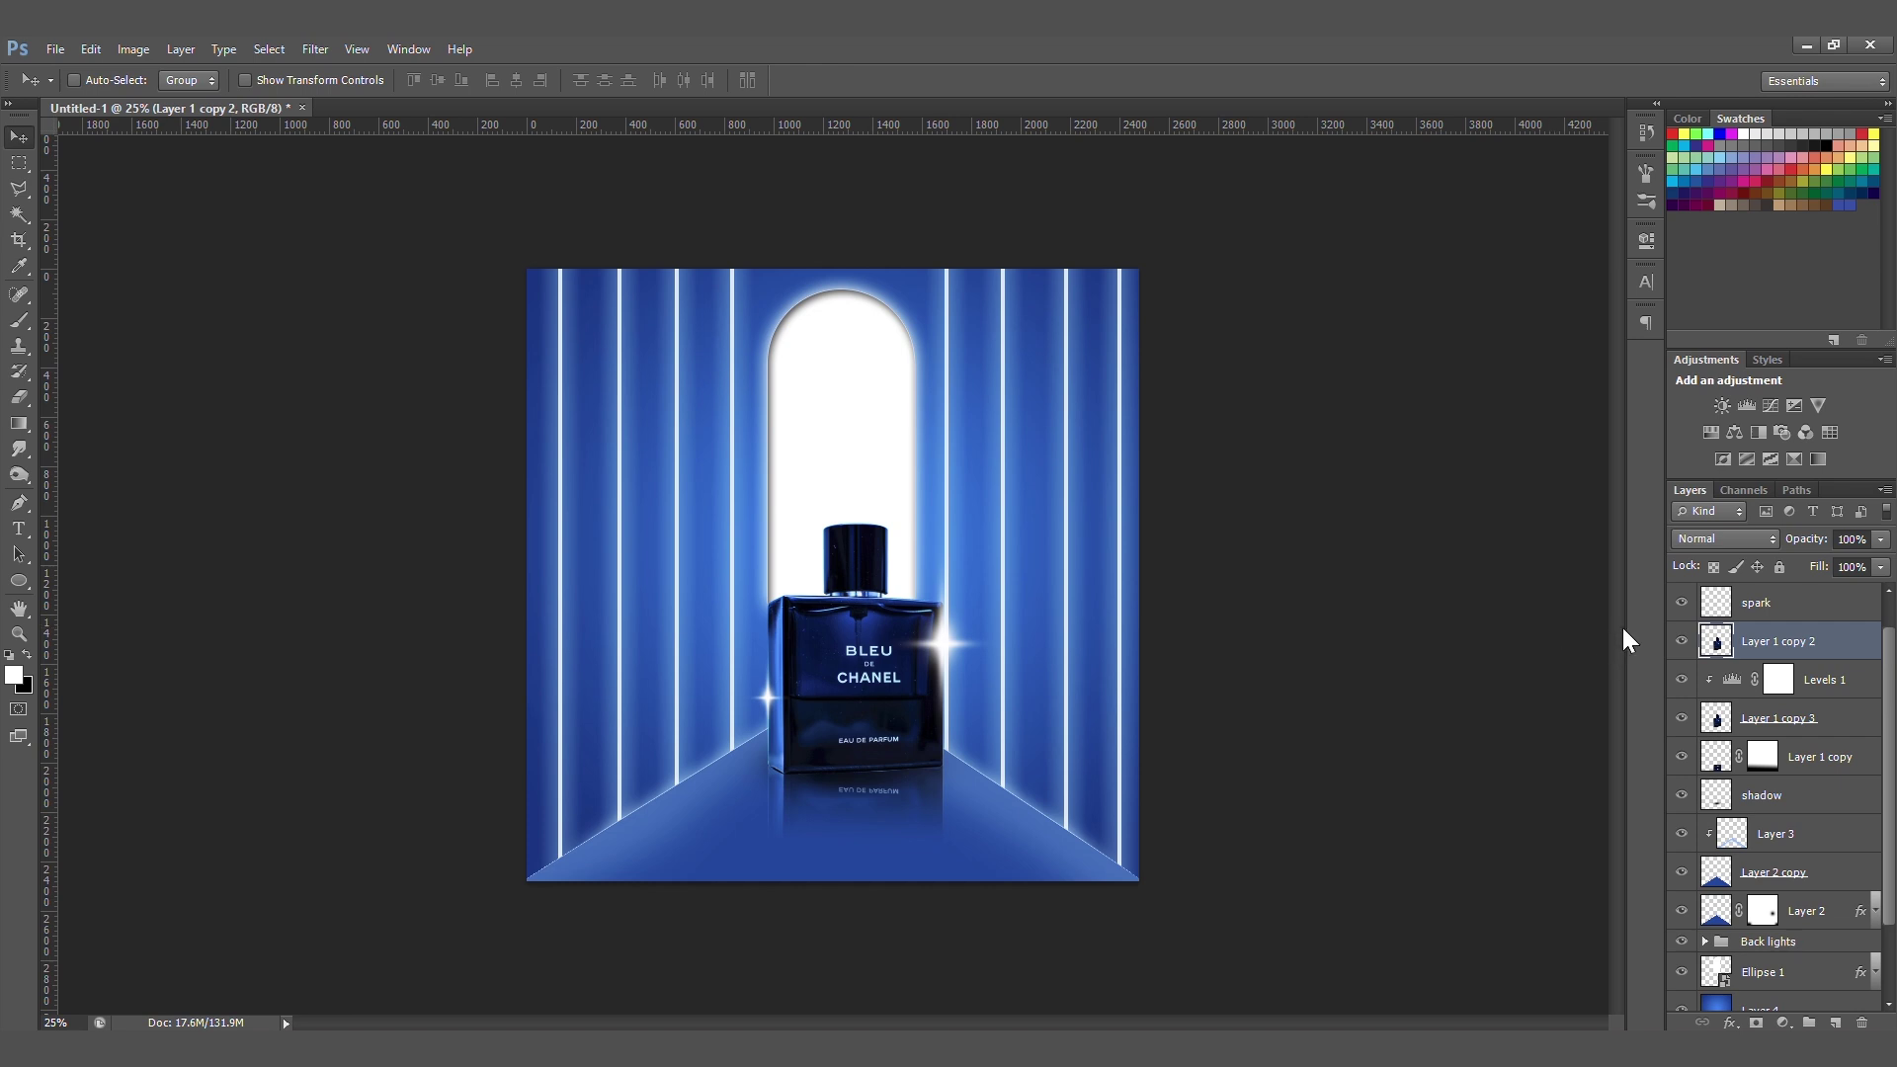
drag(1821, 654, 1837, 703)
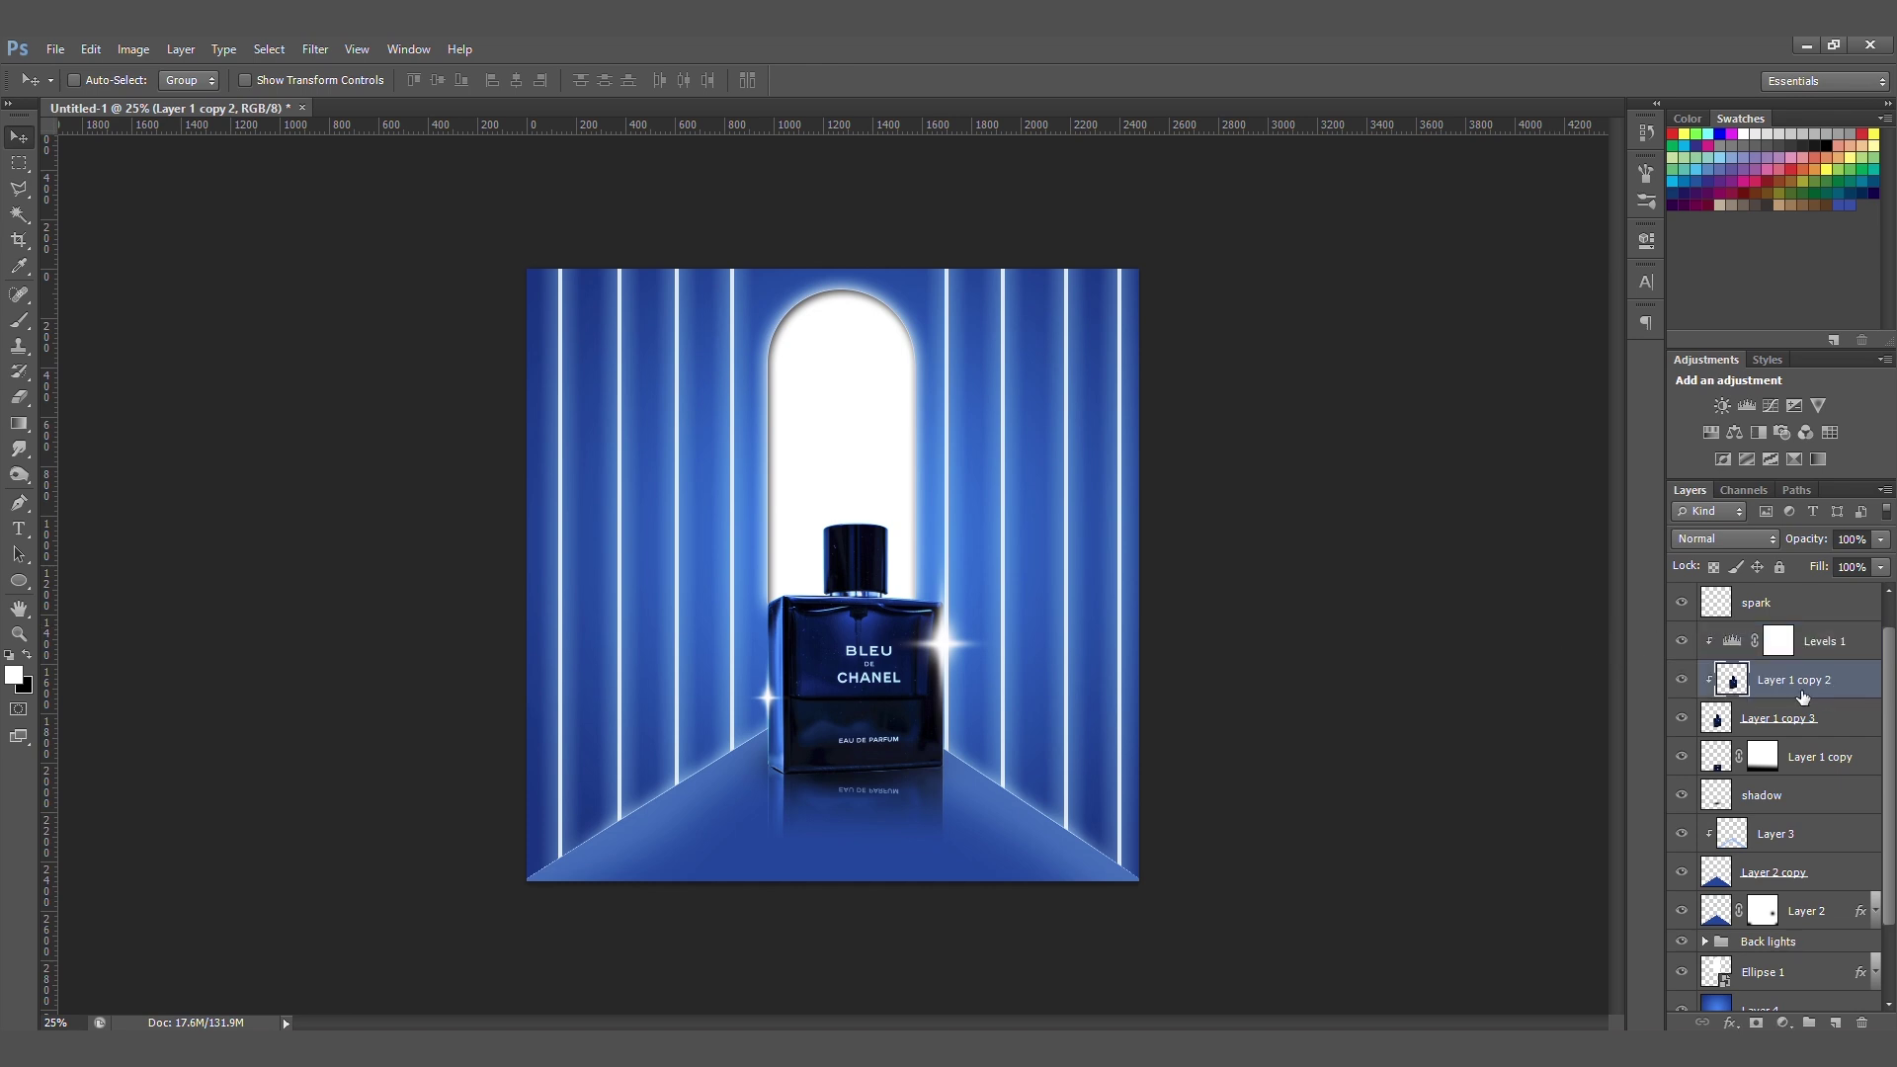
- Apply a Gaussian Blur with an 11.4 pixel radius to the clipped Layer 1 copy 2 bottle layer
click(314, 50)
mouse_move(415, 341)
click(790, 560)
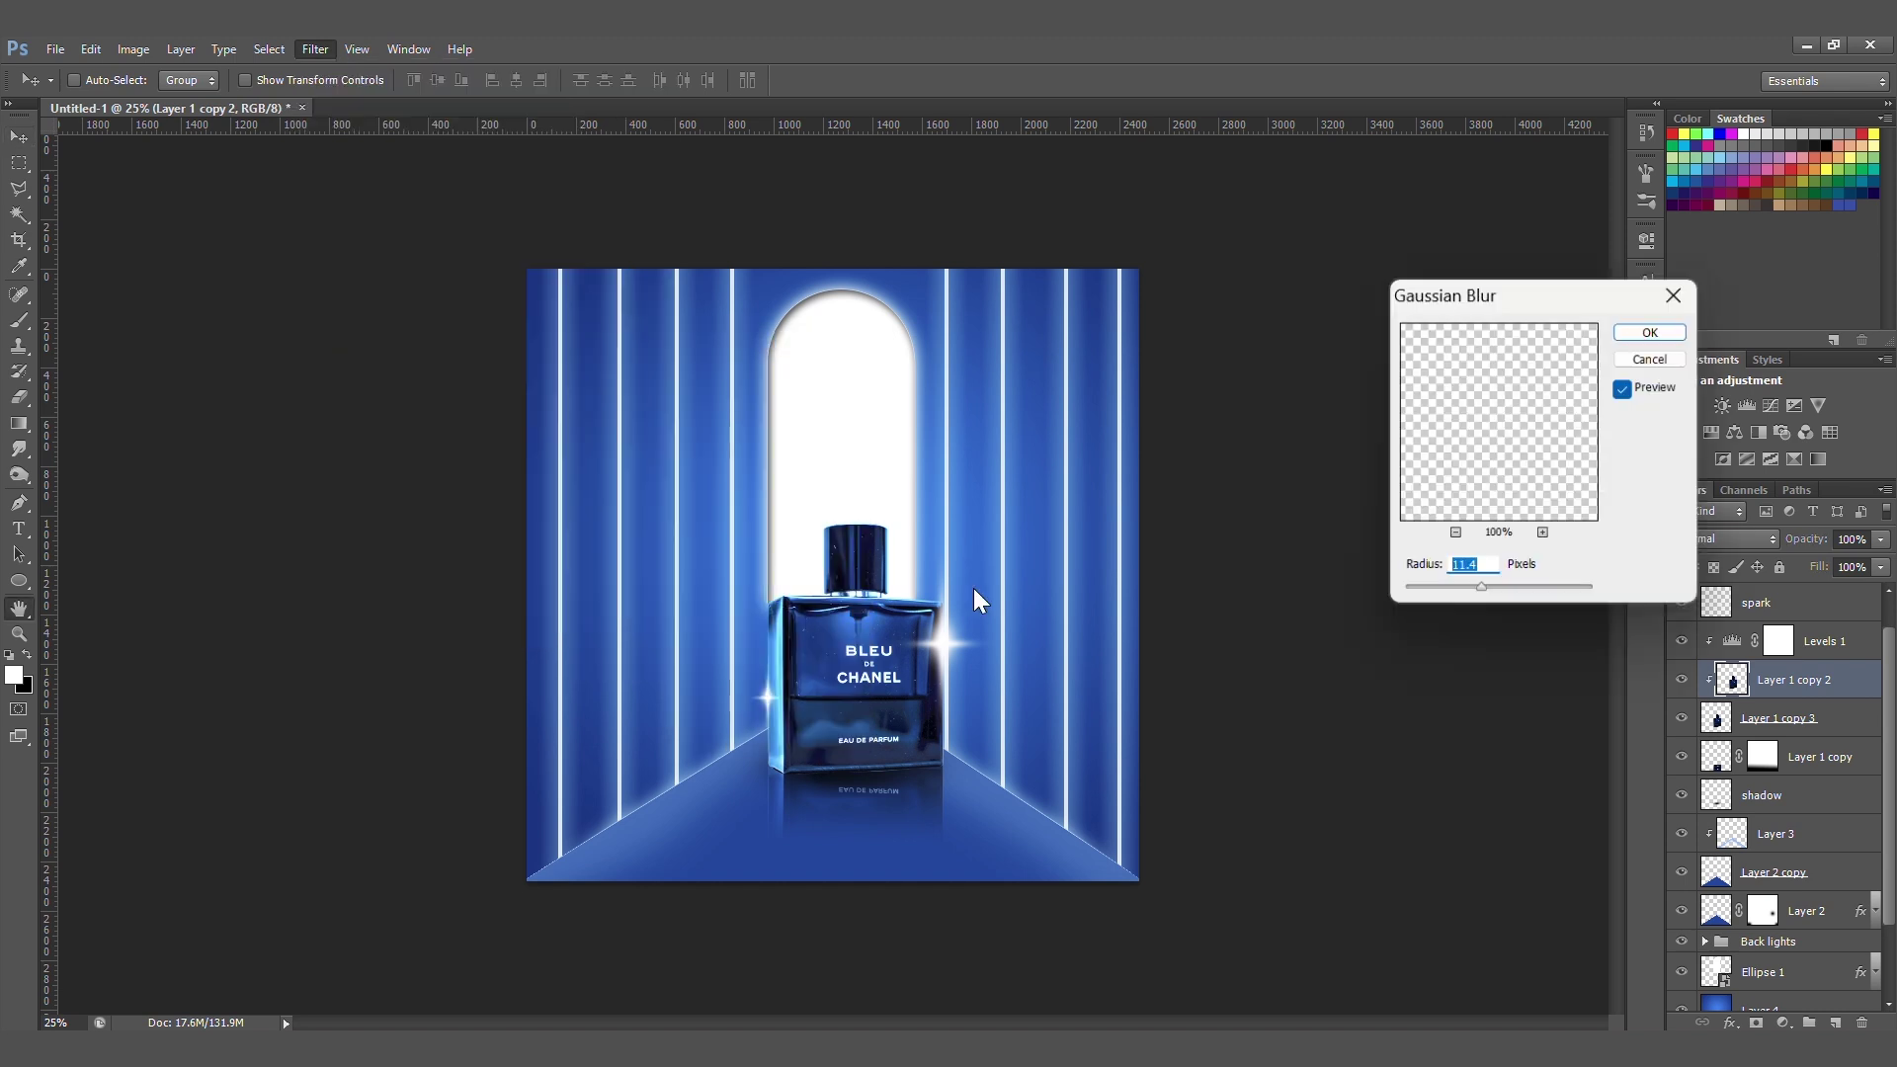
click(1655, 330)
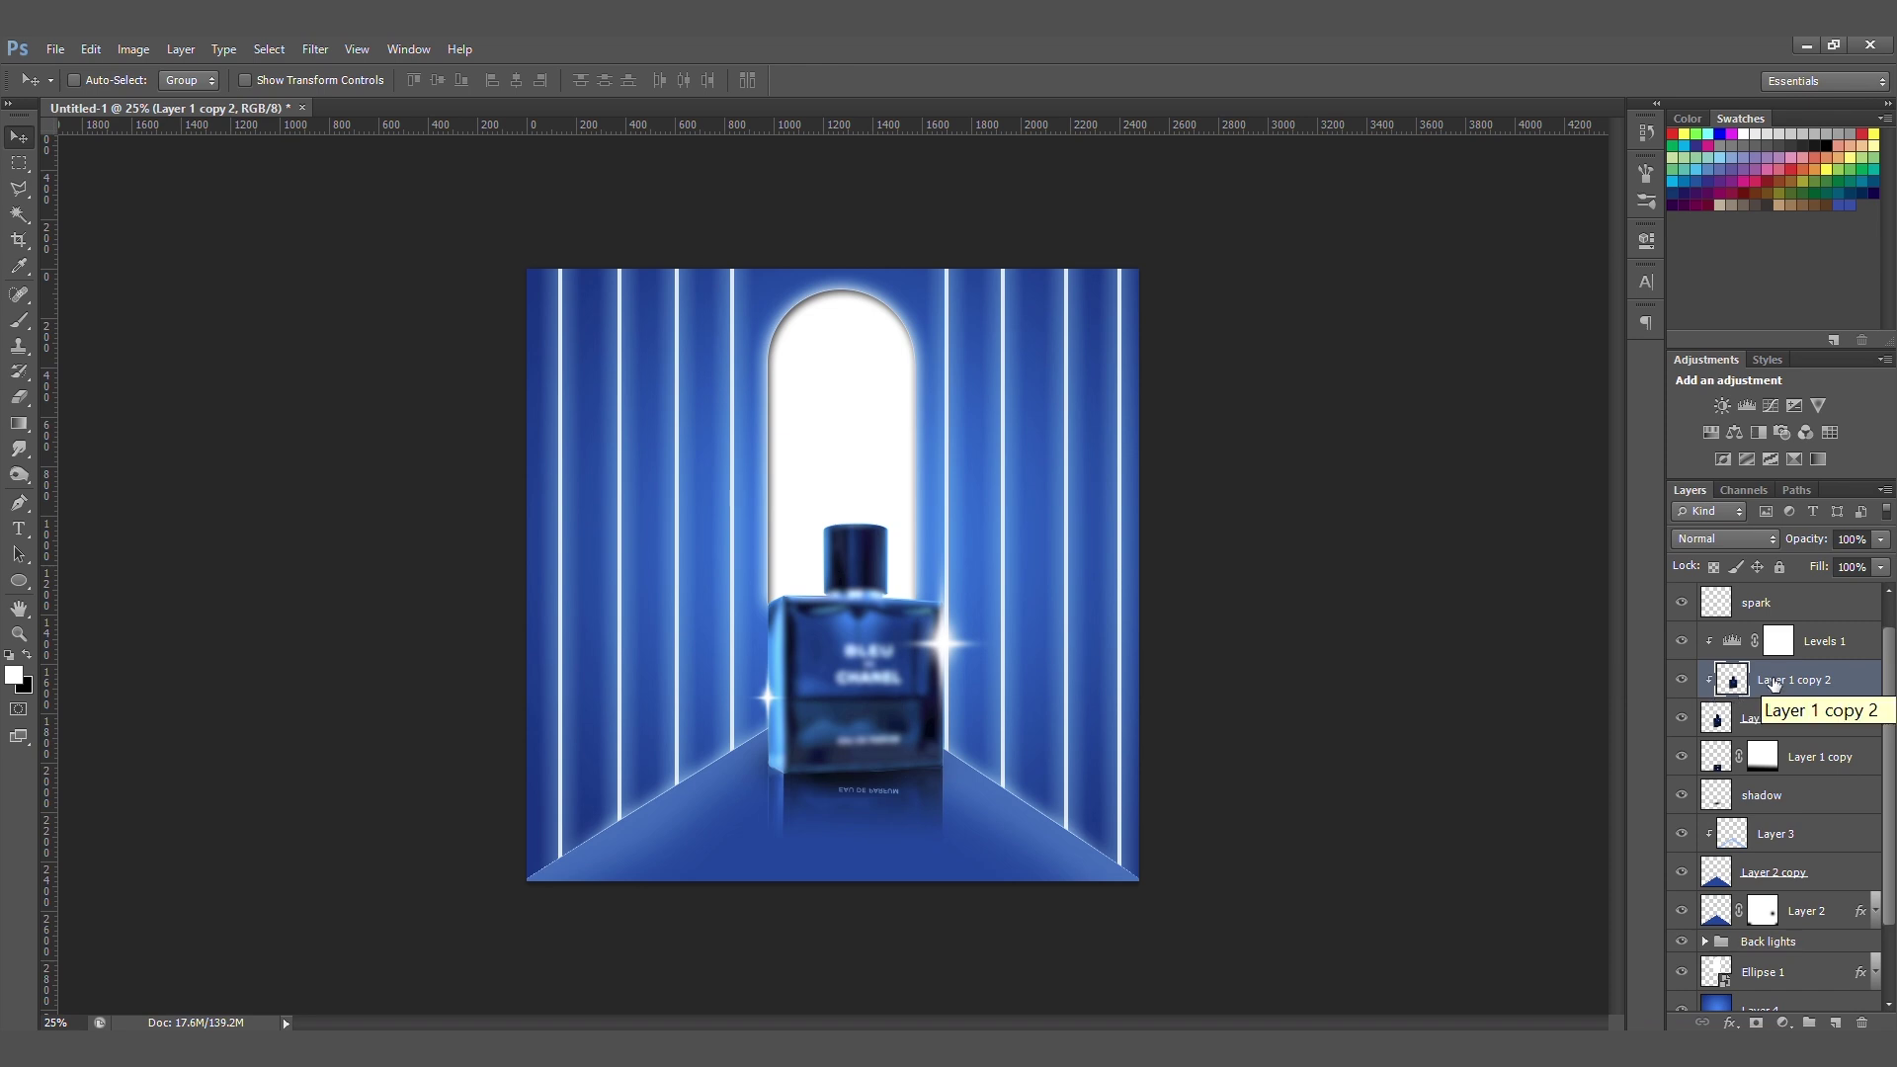
- Add a layer mask to the blurred bottle layer and erase the blur over the label and the middle of the bottle, undoing the last stroke
click(1756, 1022)
key(e)
key(x)
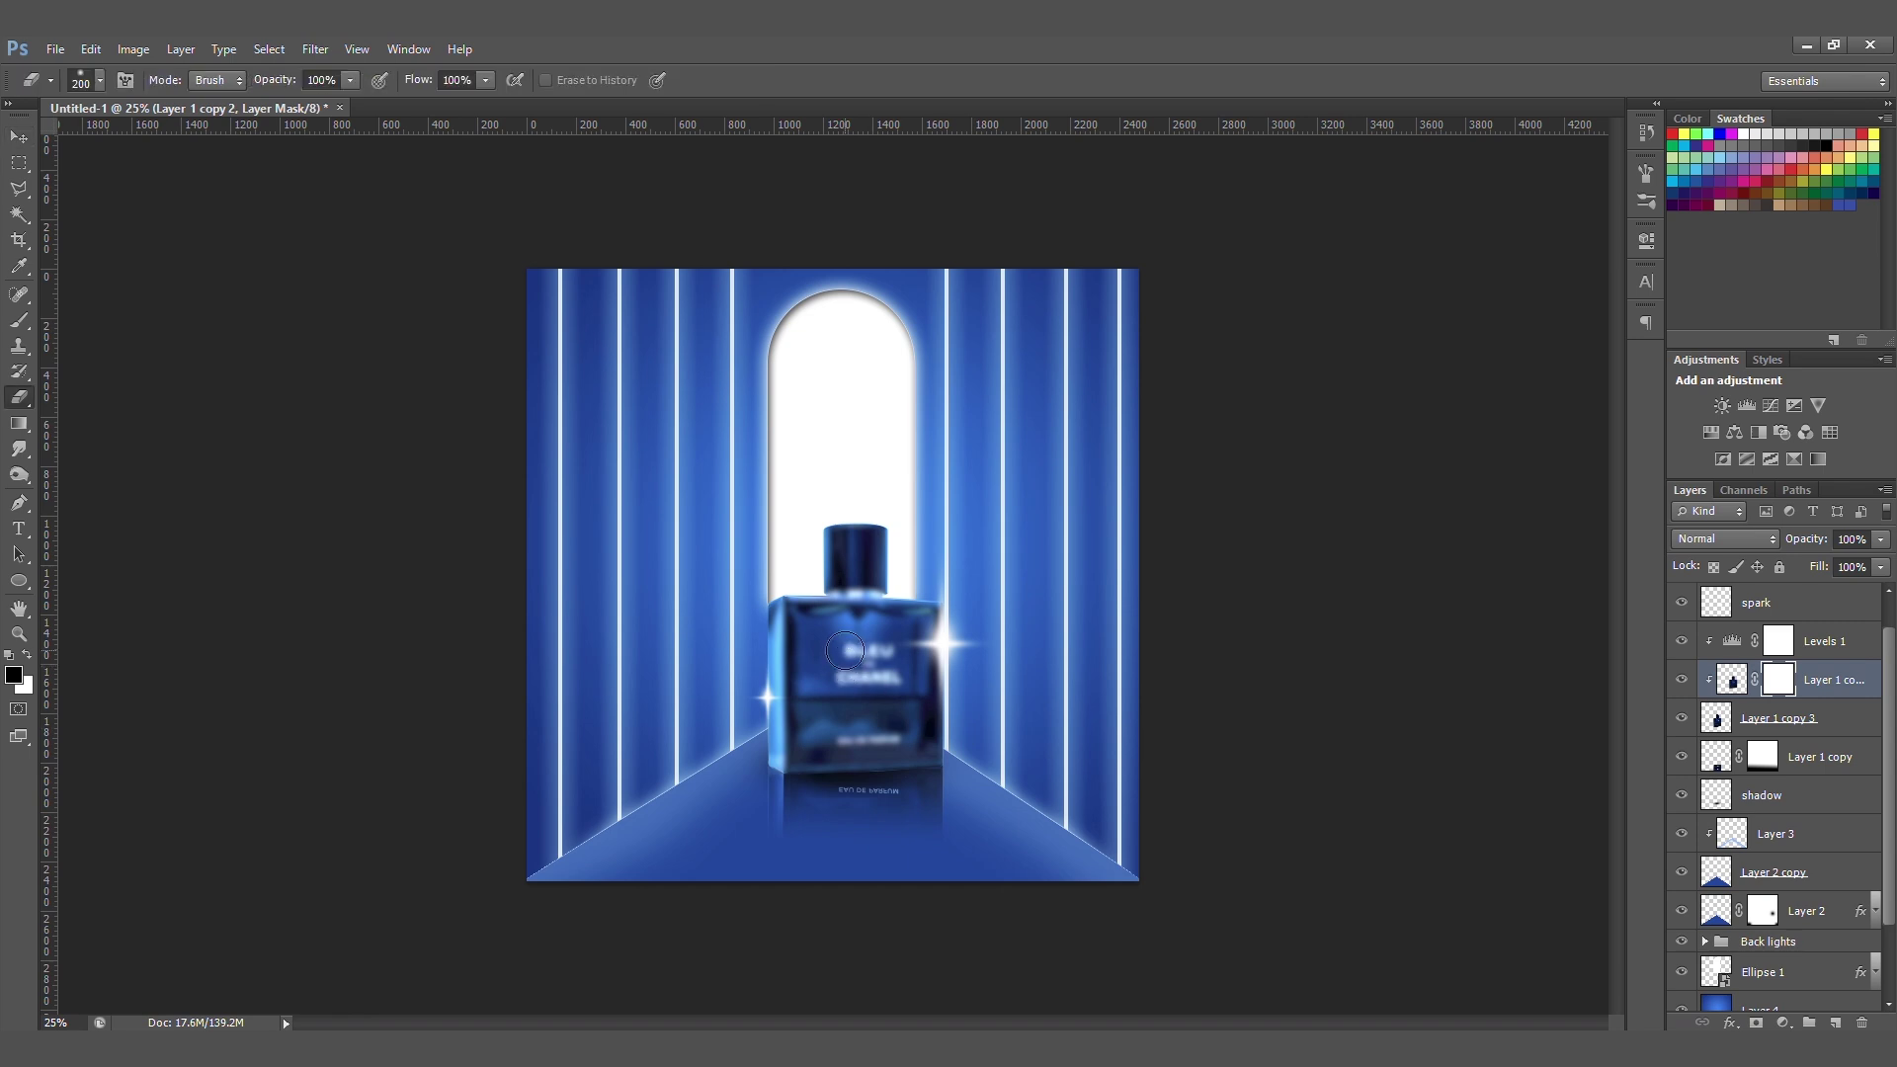
key(bracketright)
key(bracketright)
right_click(852, 675)
click(854, 643)
key(x)
mouse_move(854, 644)
mouse_down()
mouse_move(835, 686)
mouse_move(828, 649)
mouse_move(856, 742)
mouse_move(876, 740)
mouse_move(851, 734)
mouse_move(885, 718)
mouse_move(823, 649)
mouse_move(855, 592)
mouse_up()
key(bracketleft)
key(bracketleft)
key(ctrl+z)
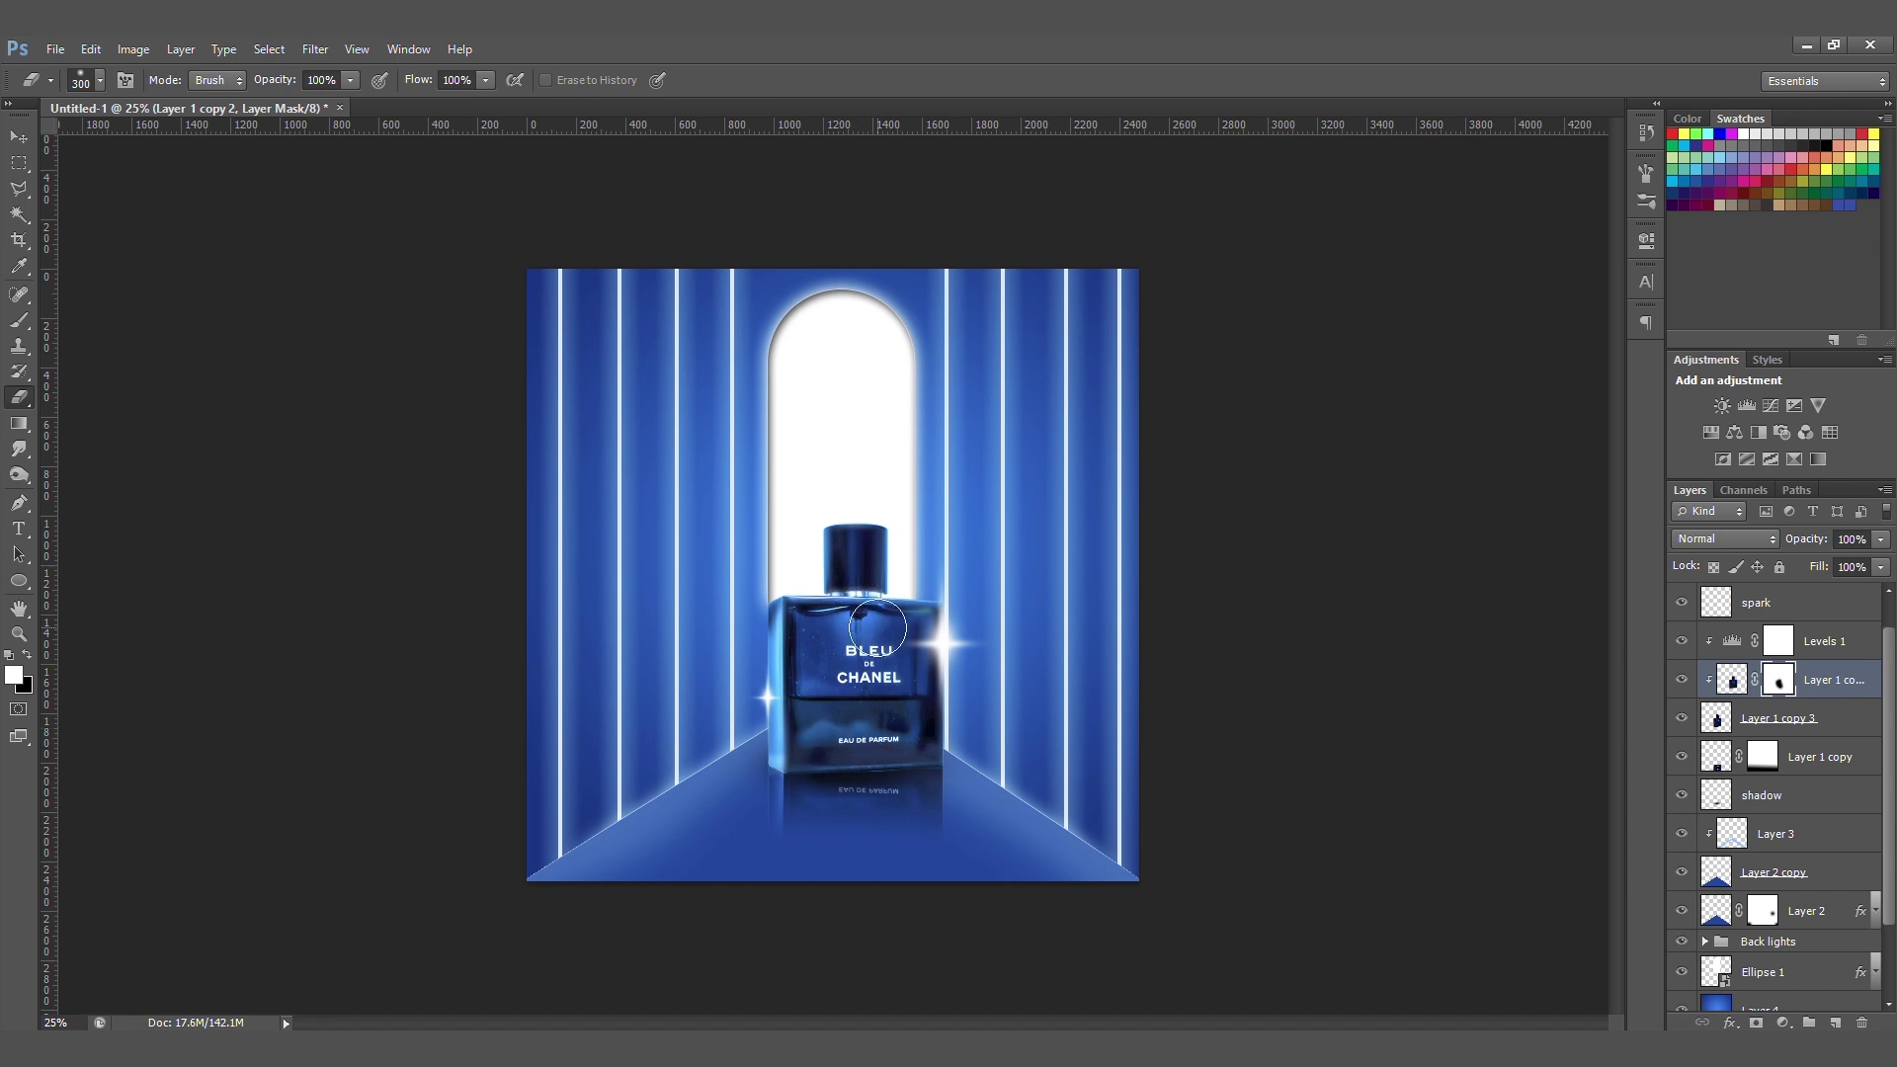
key(v)
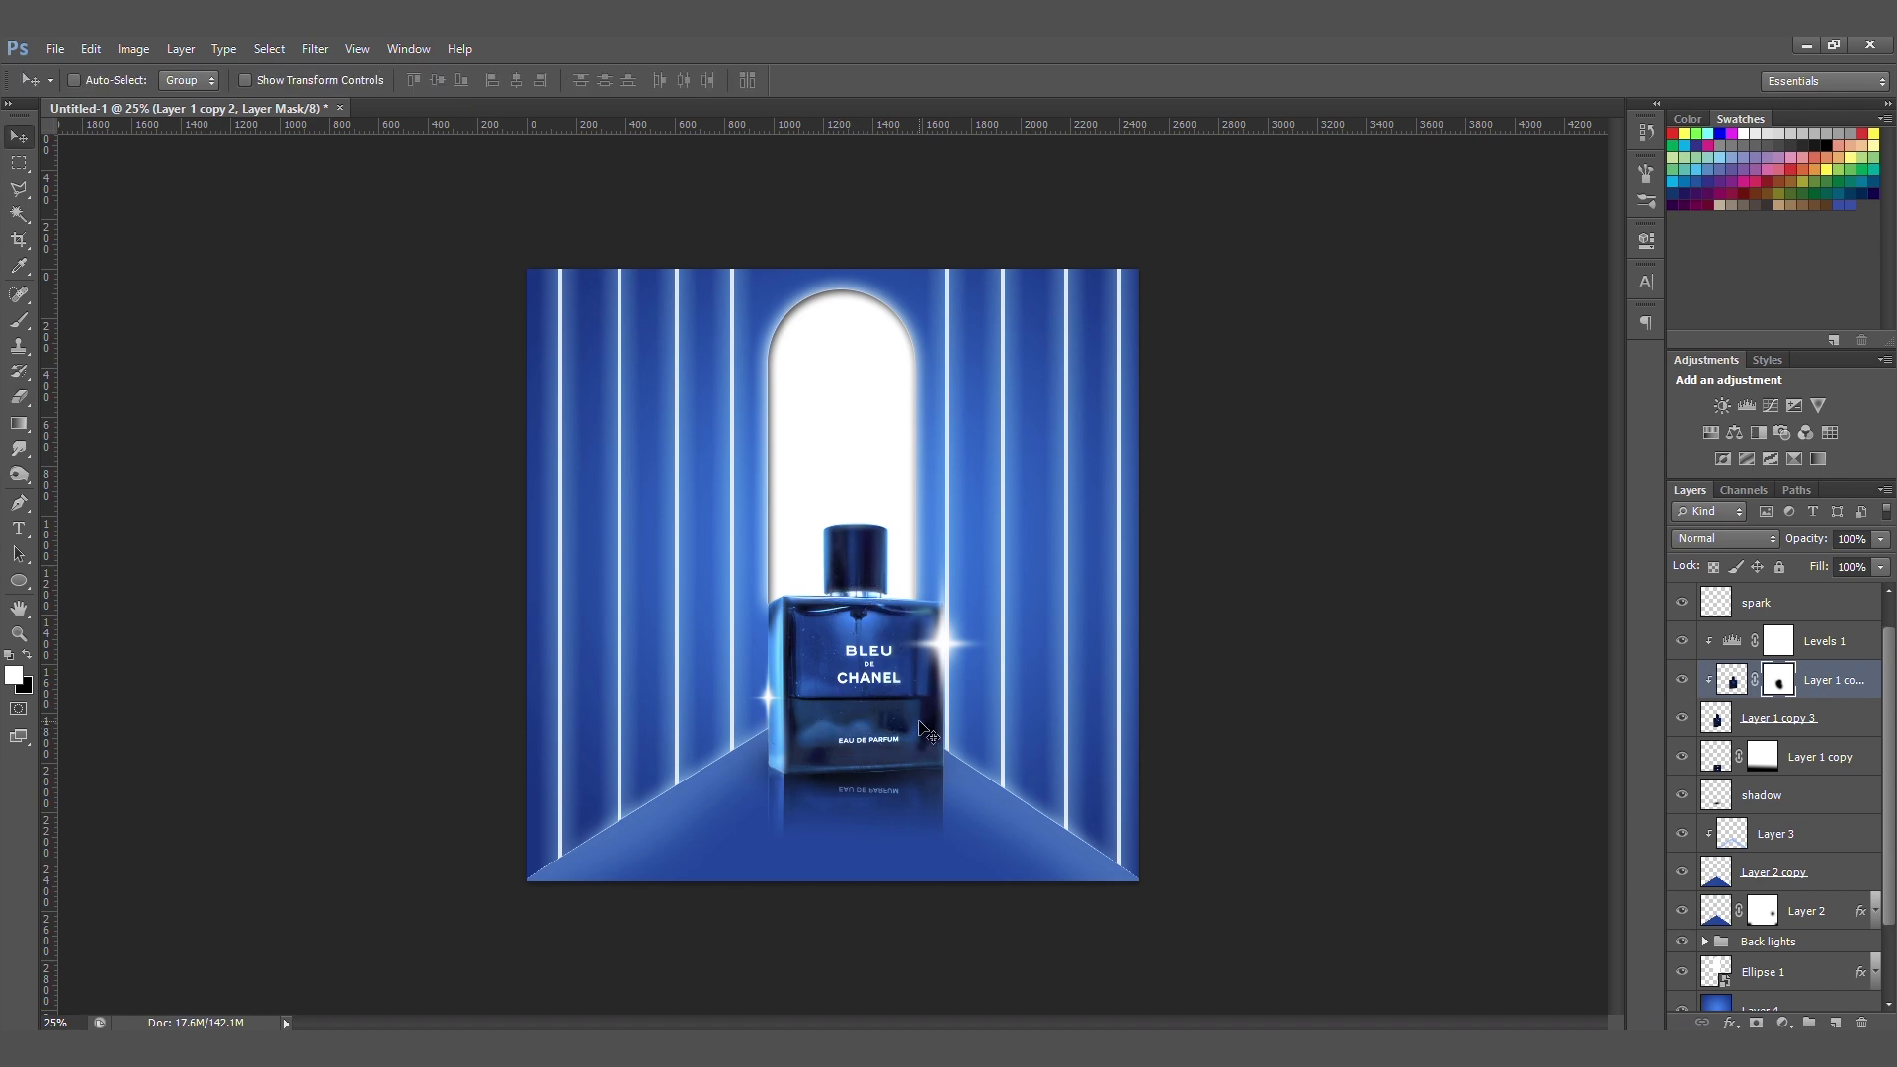
key(ctrl+minus)
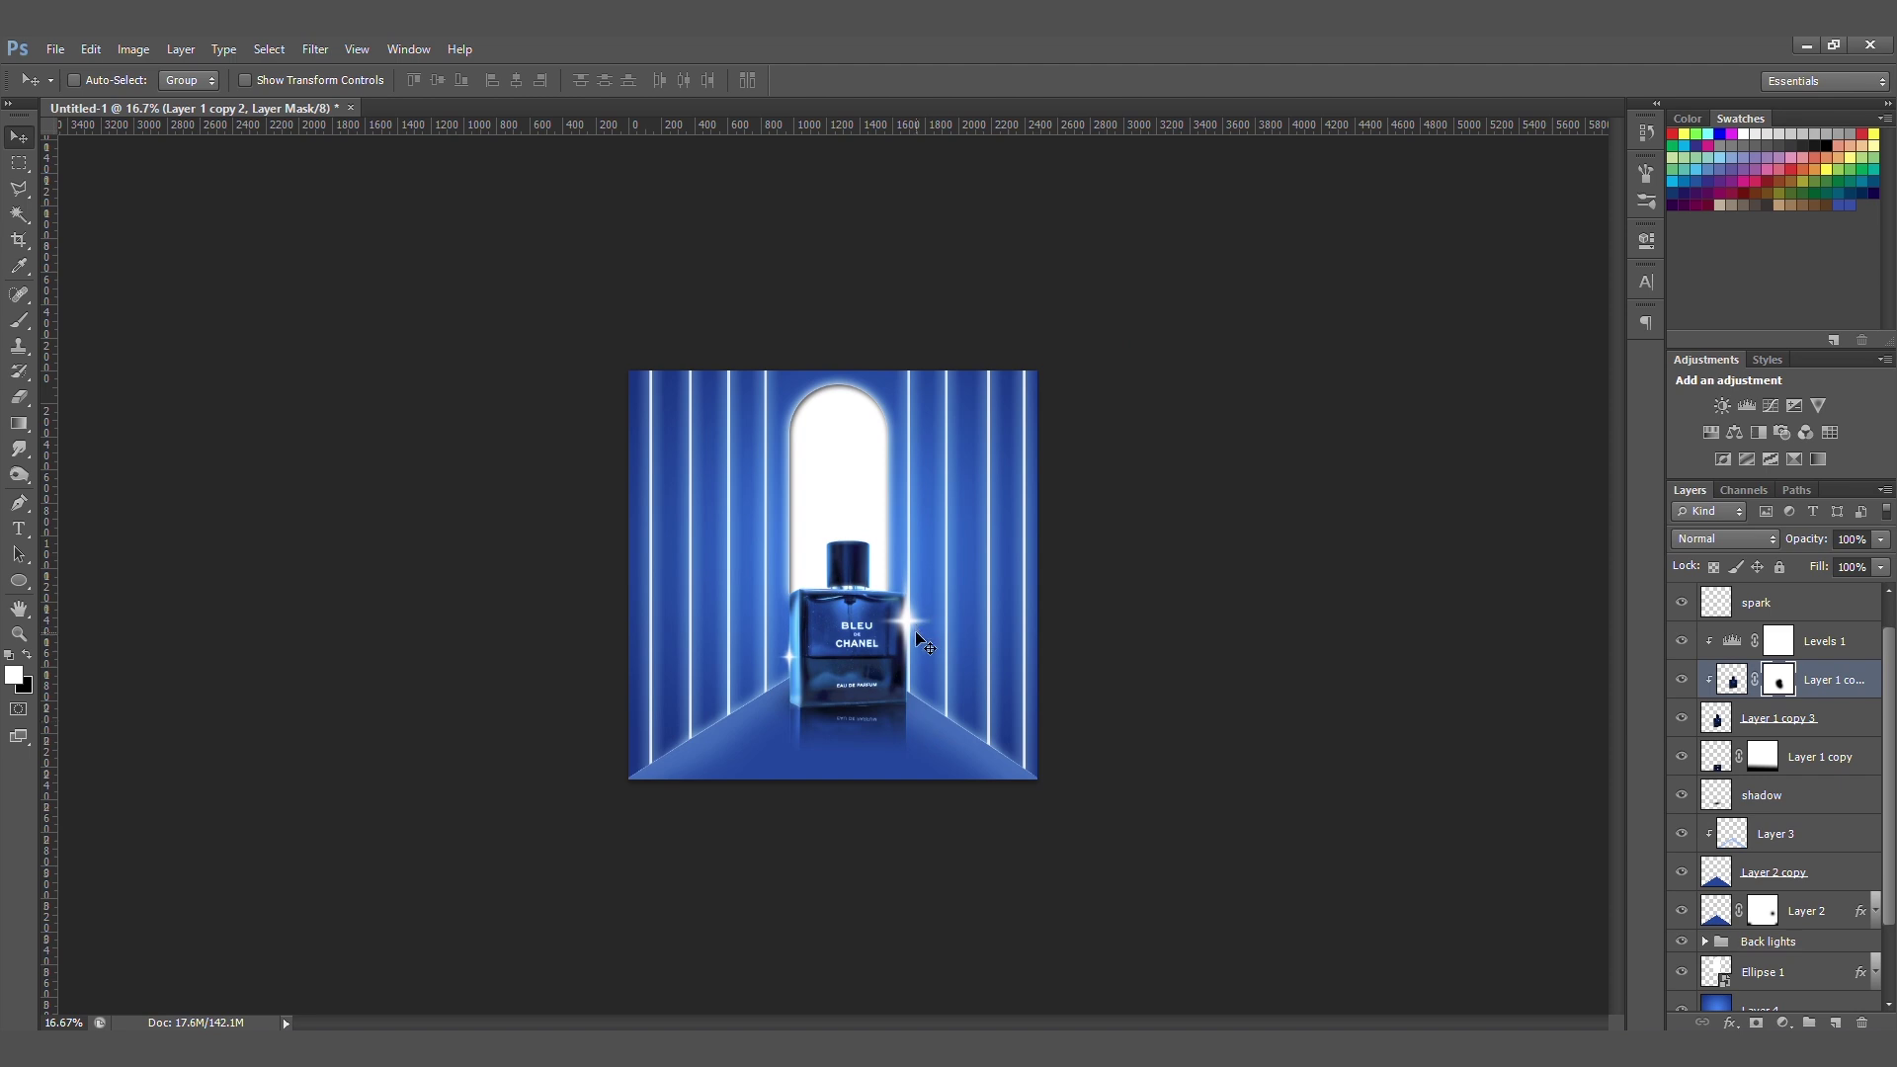
- Add the text "BLEU DE CHANEL" on the floor beneath the bottle, on its own layer above spark copy
key(ctrl+plus)
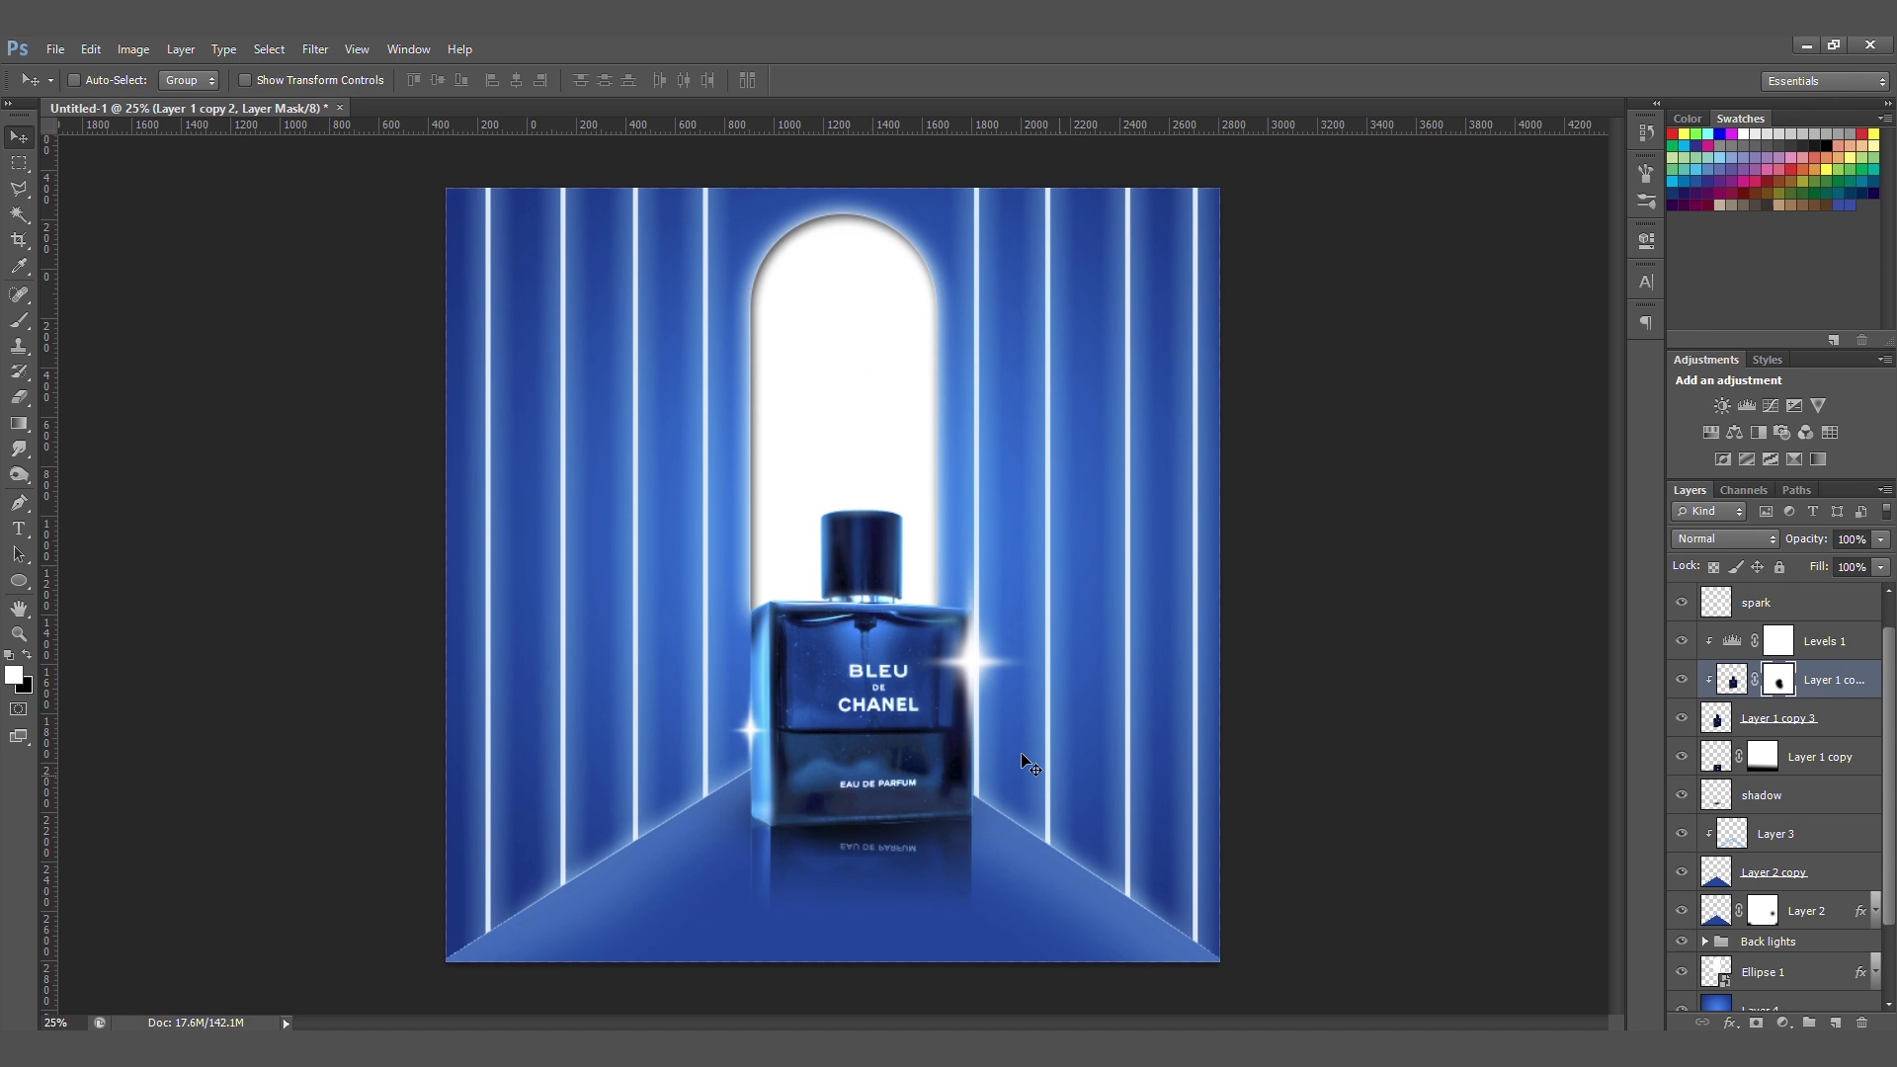
key(ctrl+plus)
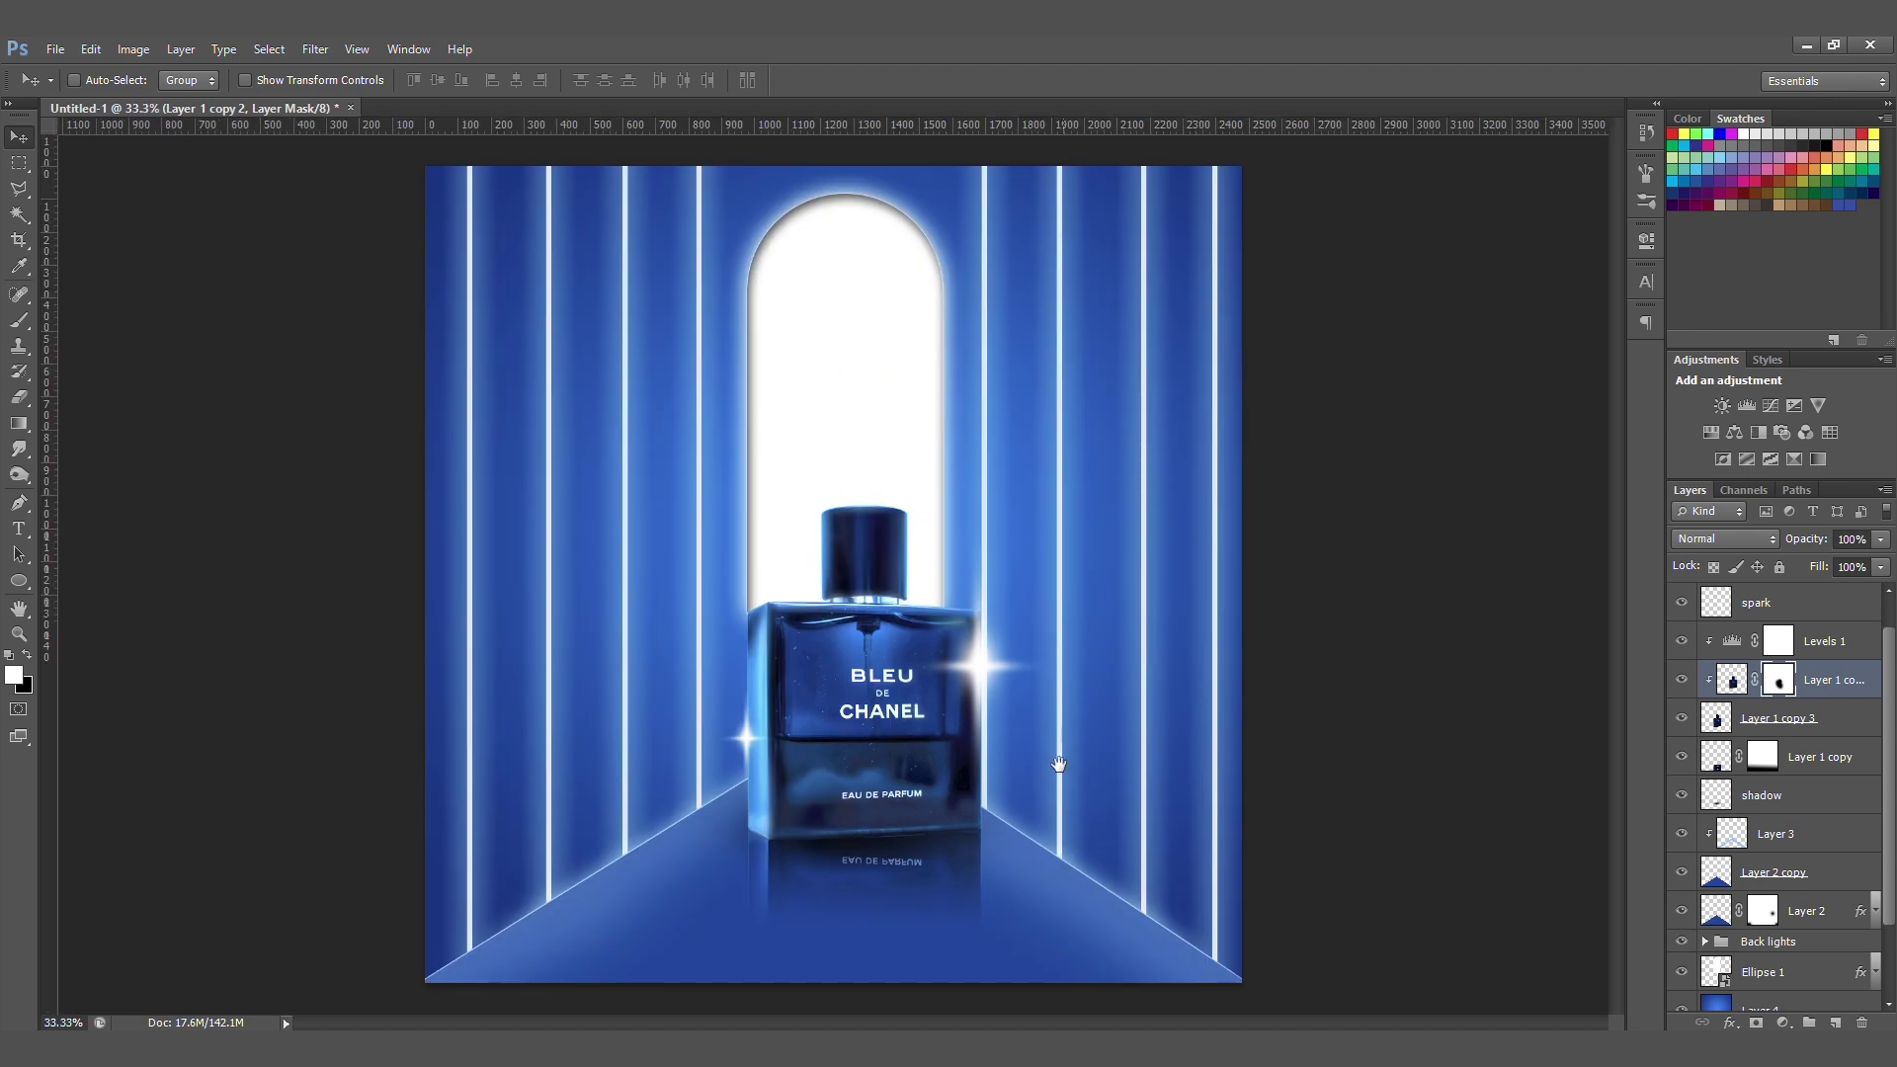
key(t)
click(807, 930)
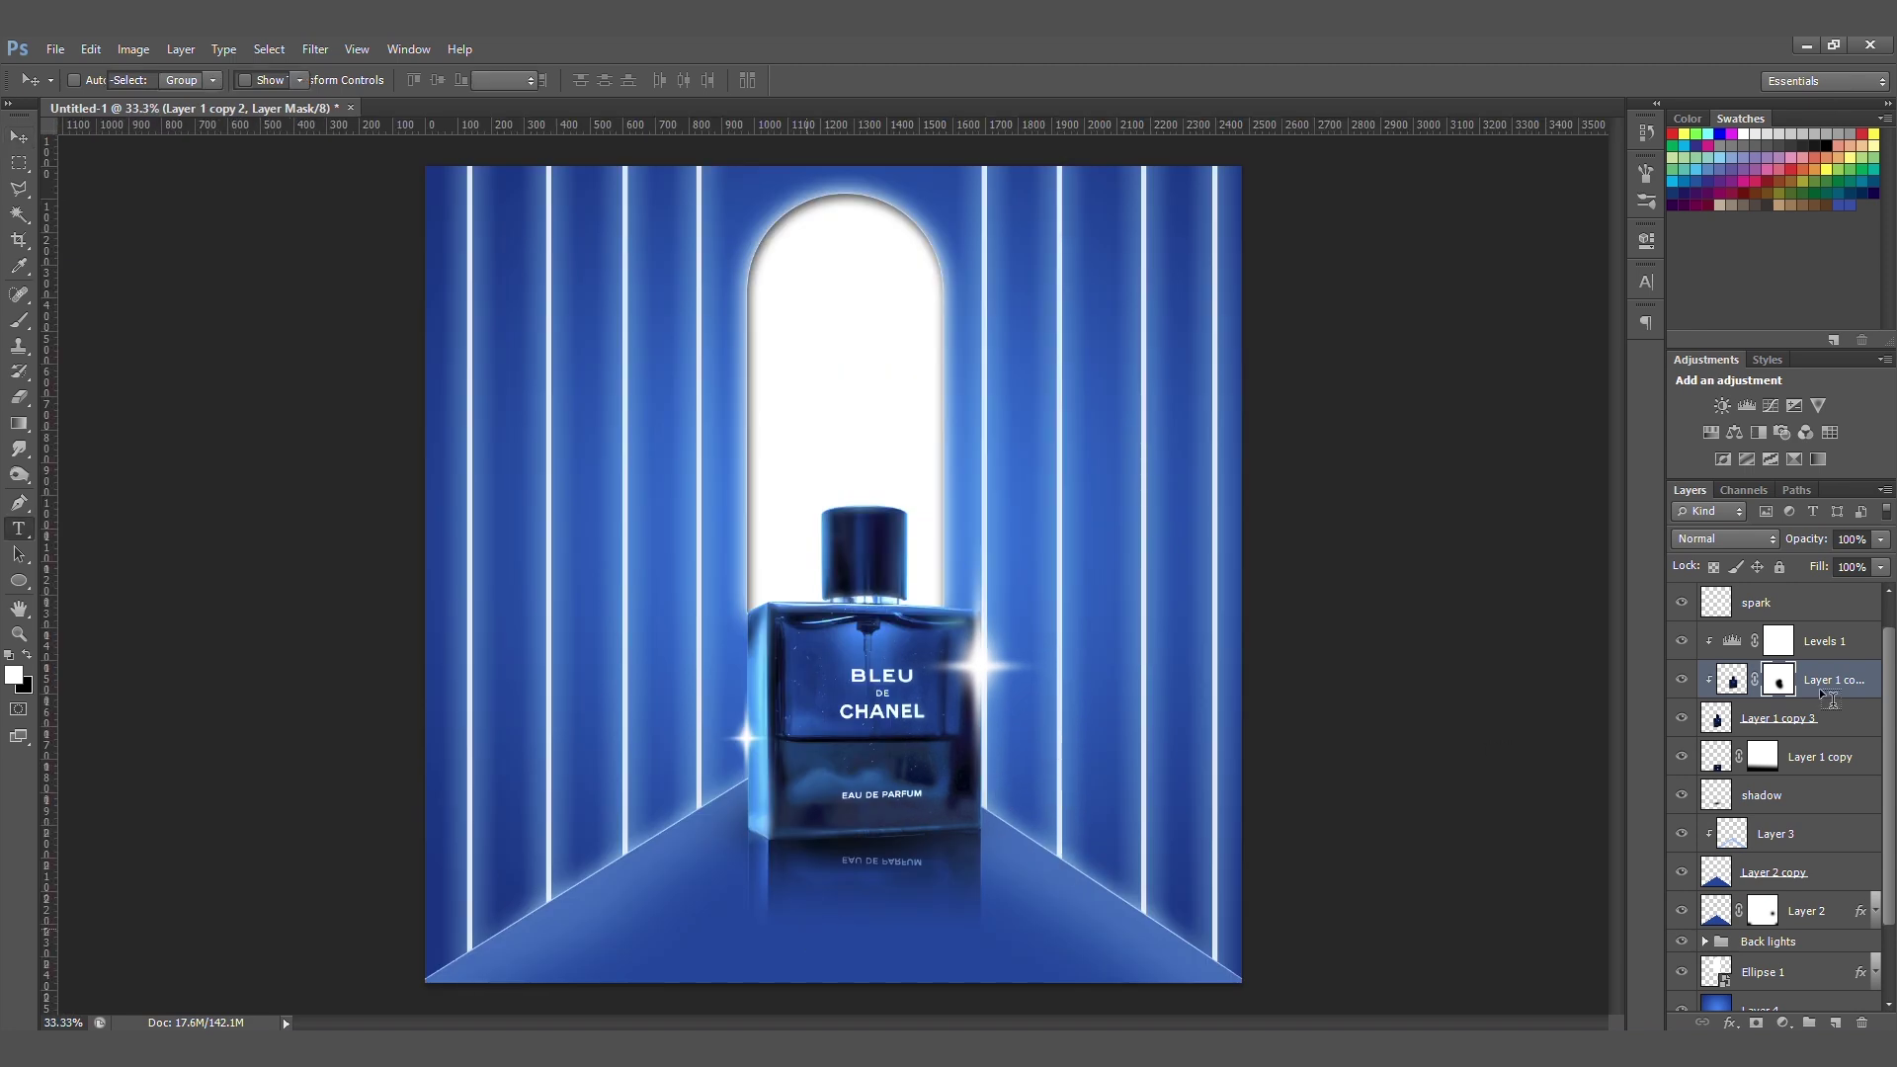
click(1839, 611)
scroll(1839, 612, up, 1)
click(1840, 611)
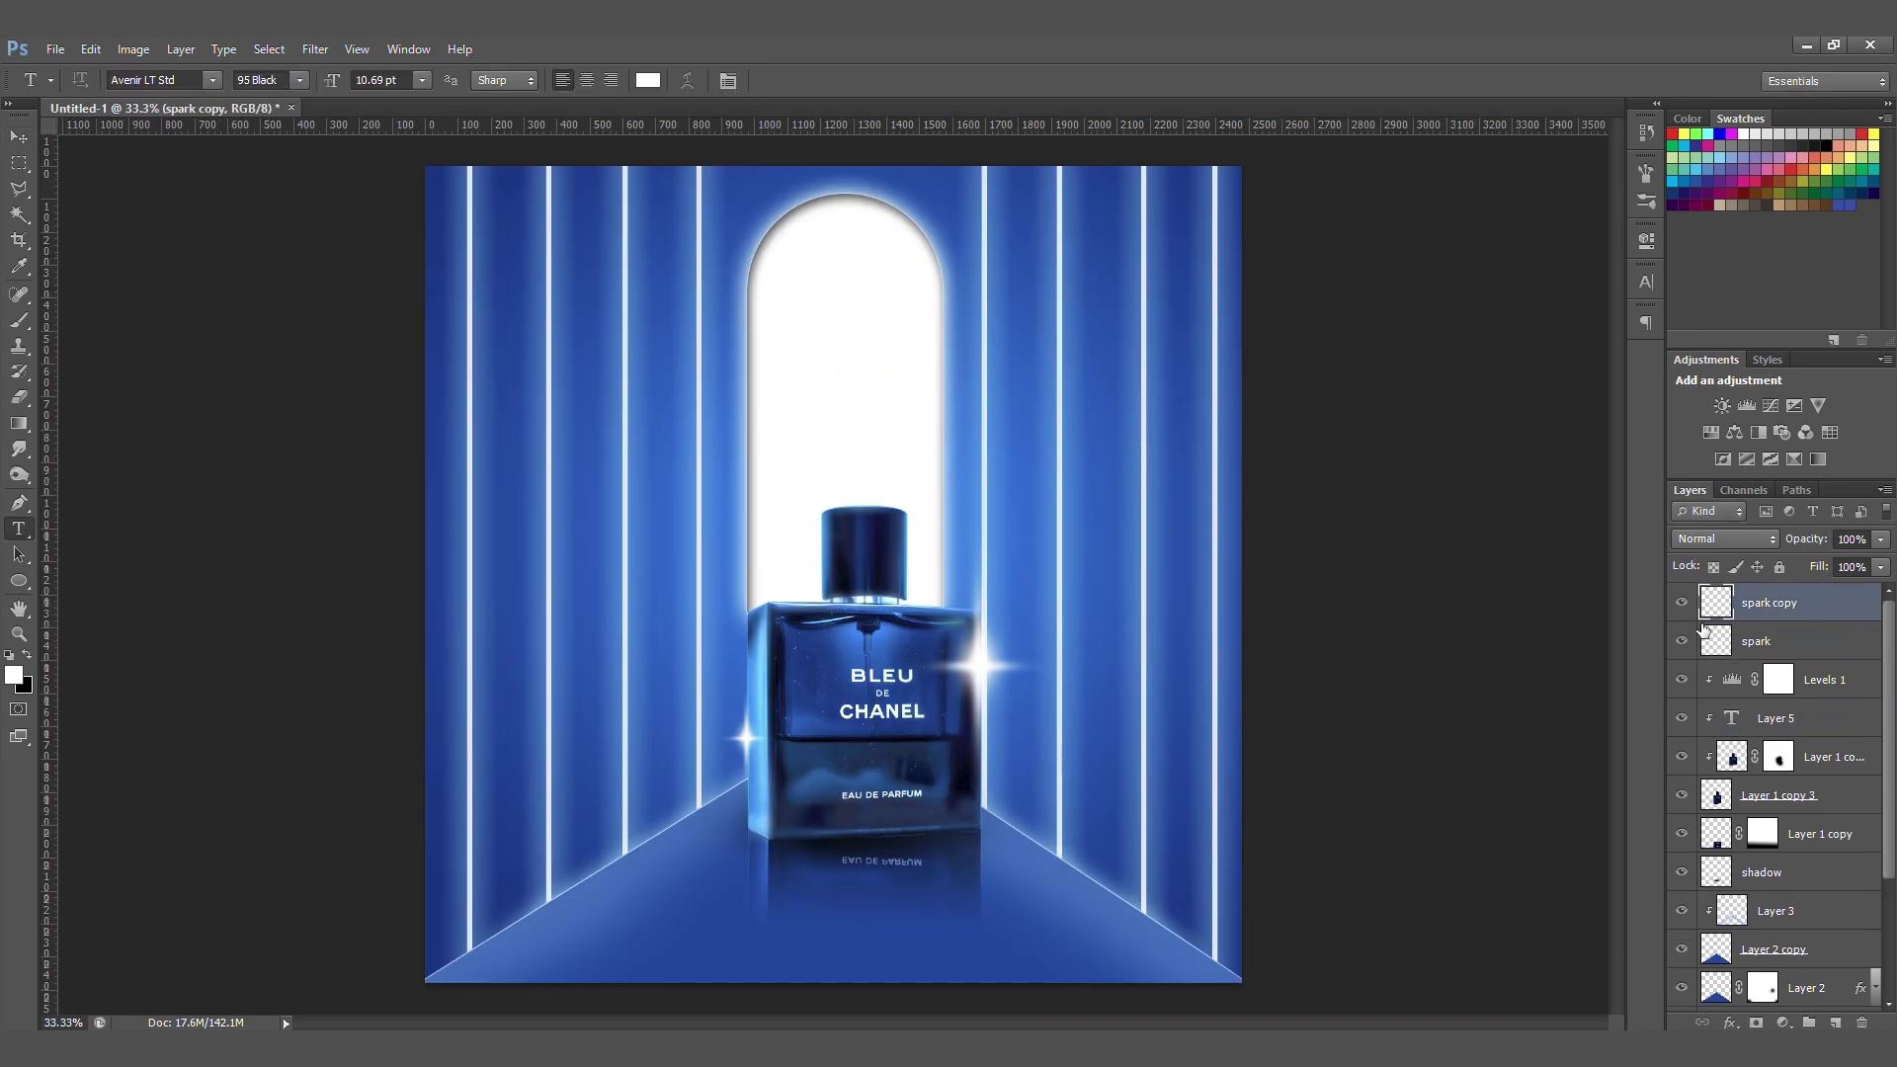
click(727, 922)
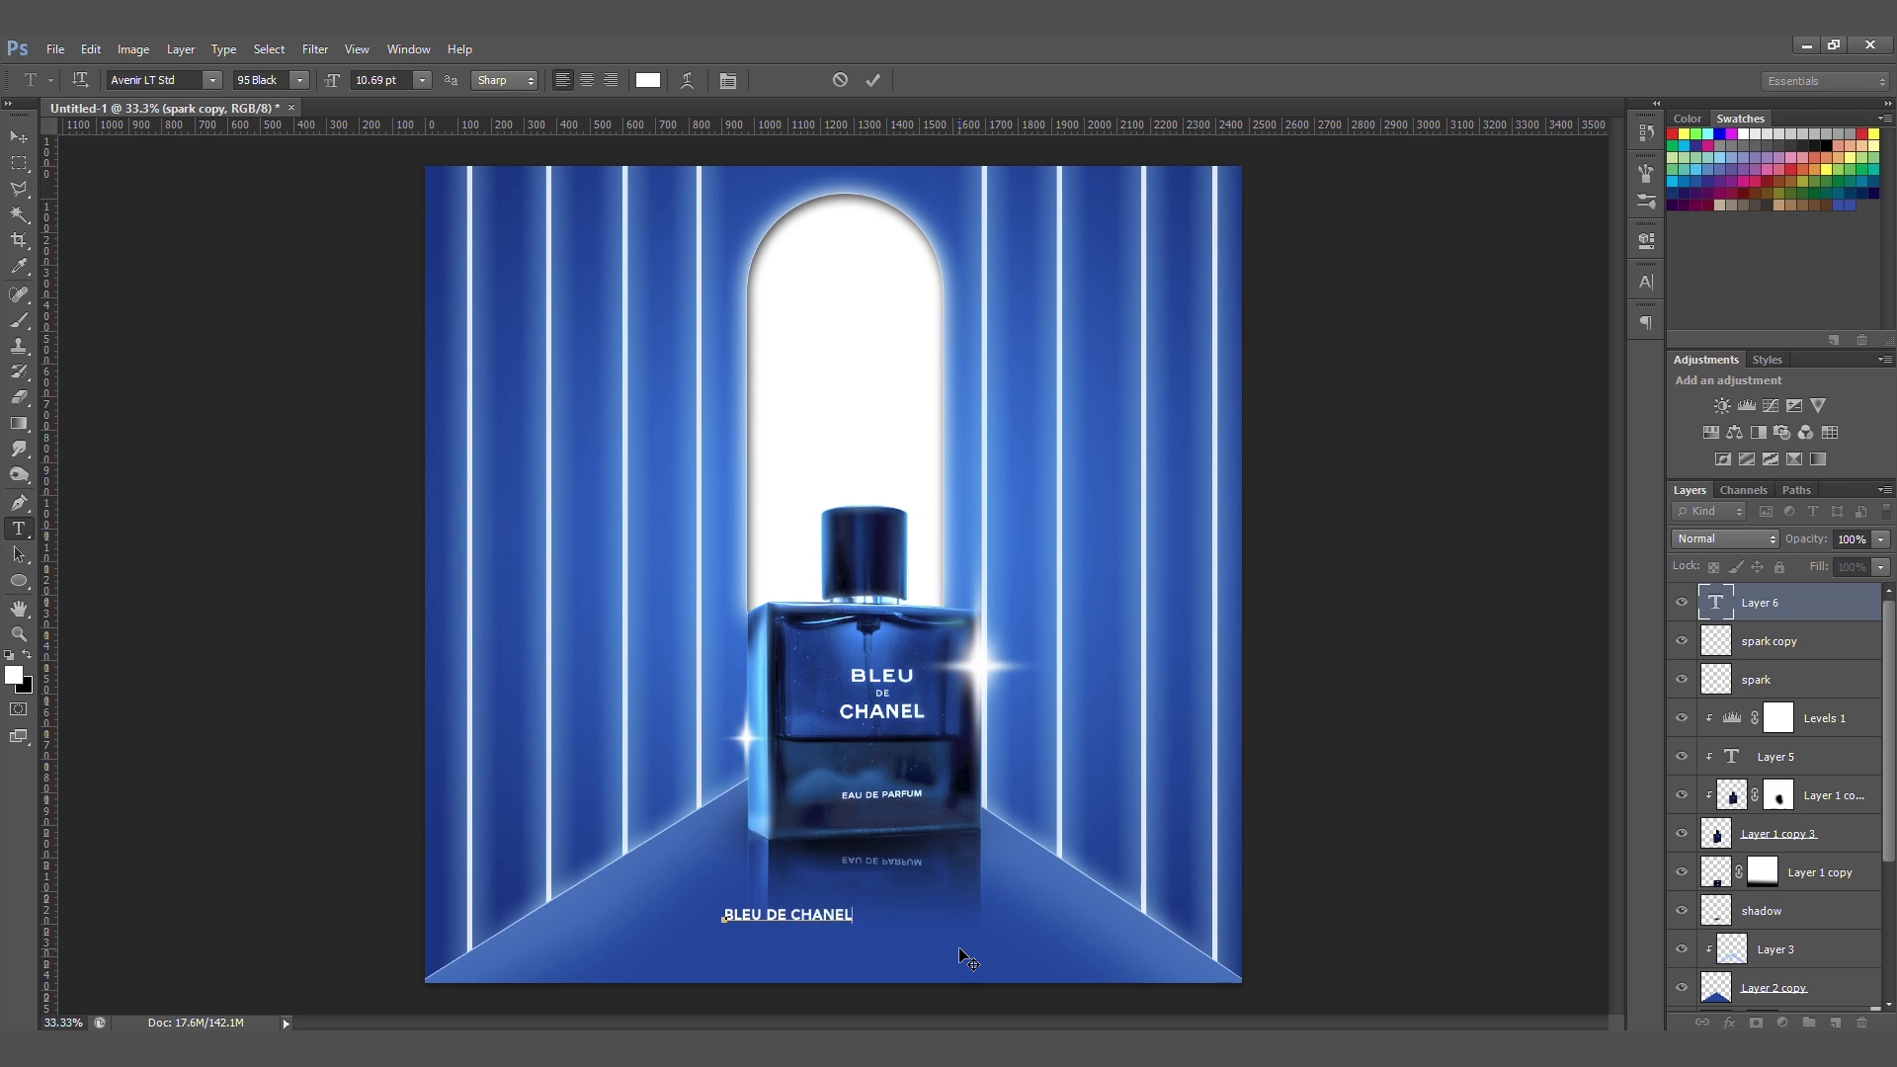
- Enlarge the BLEU DE CHANEL text to about 13.78 pt and center it below the bottle's reflection
click(19, 137)
drag(850, 932, 920, 914)
key(ctrl+t)
key(Return)
- Change the BLEU DE CHANEL text's font to Century Gothic Regular
click(1642, 284)
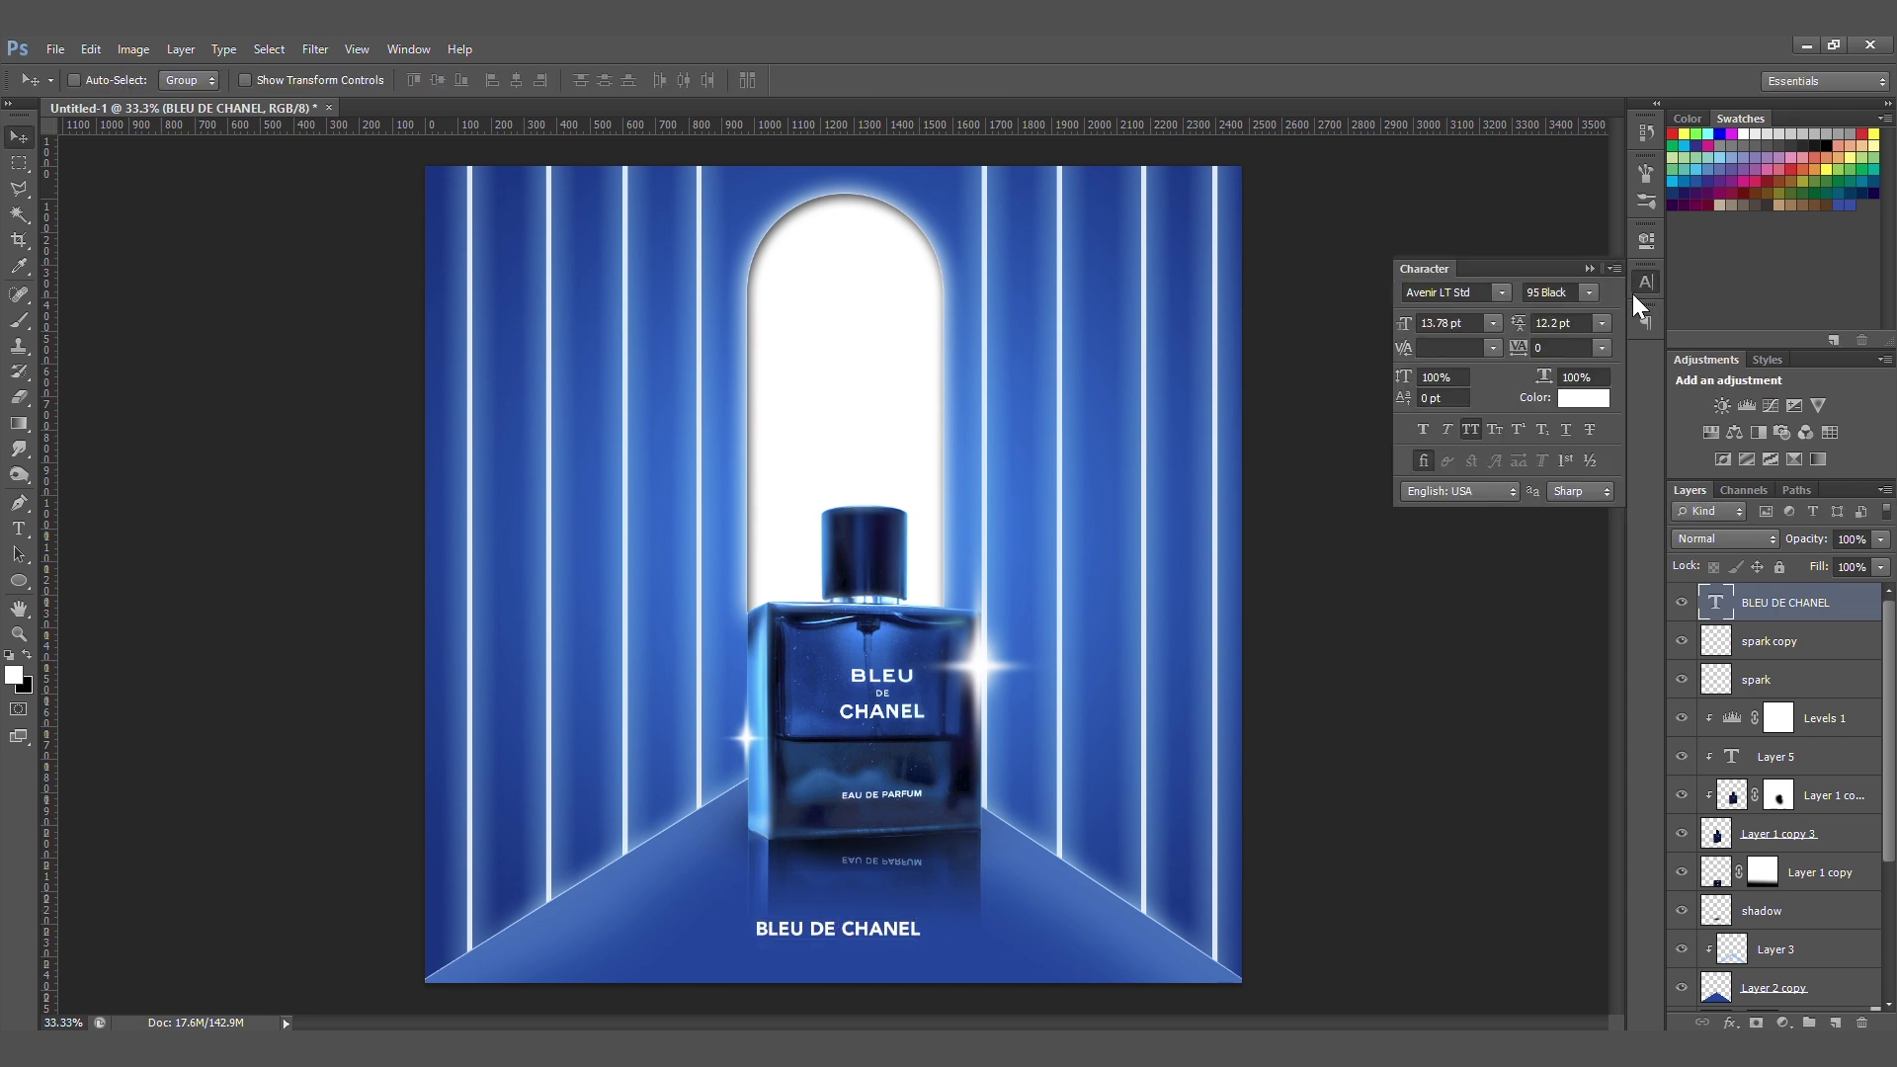
click(1502, 292)
click(1470, 293)
click(1475, 295)
text(Century Gothic)
key(Return)
click(1587, 292)
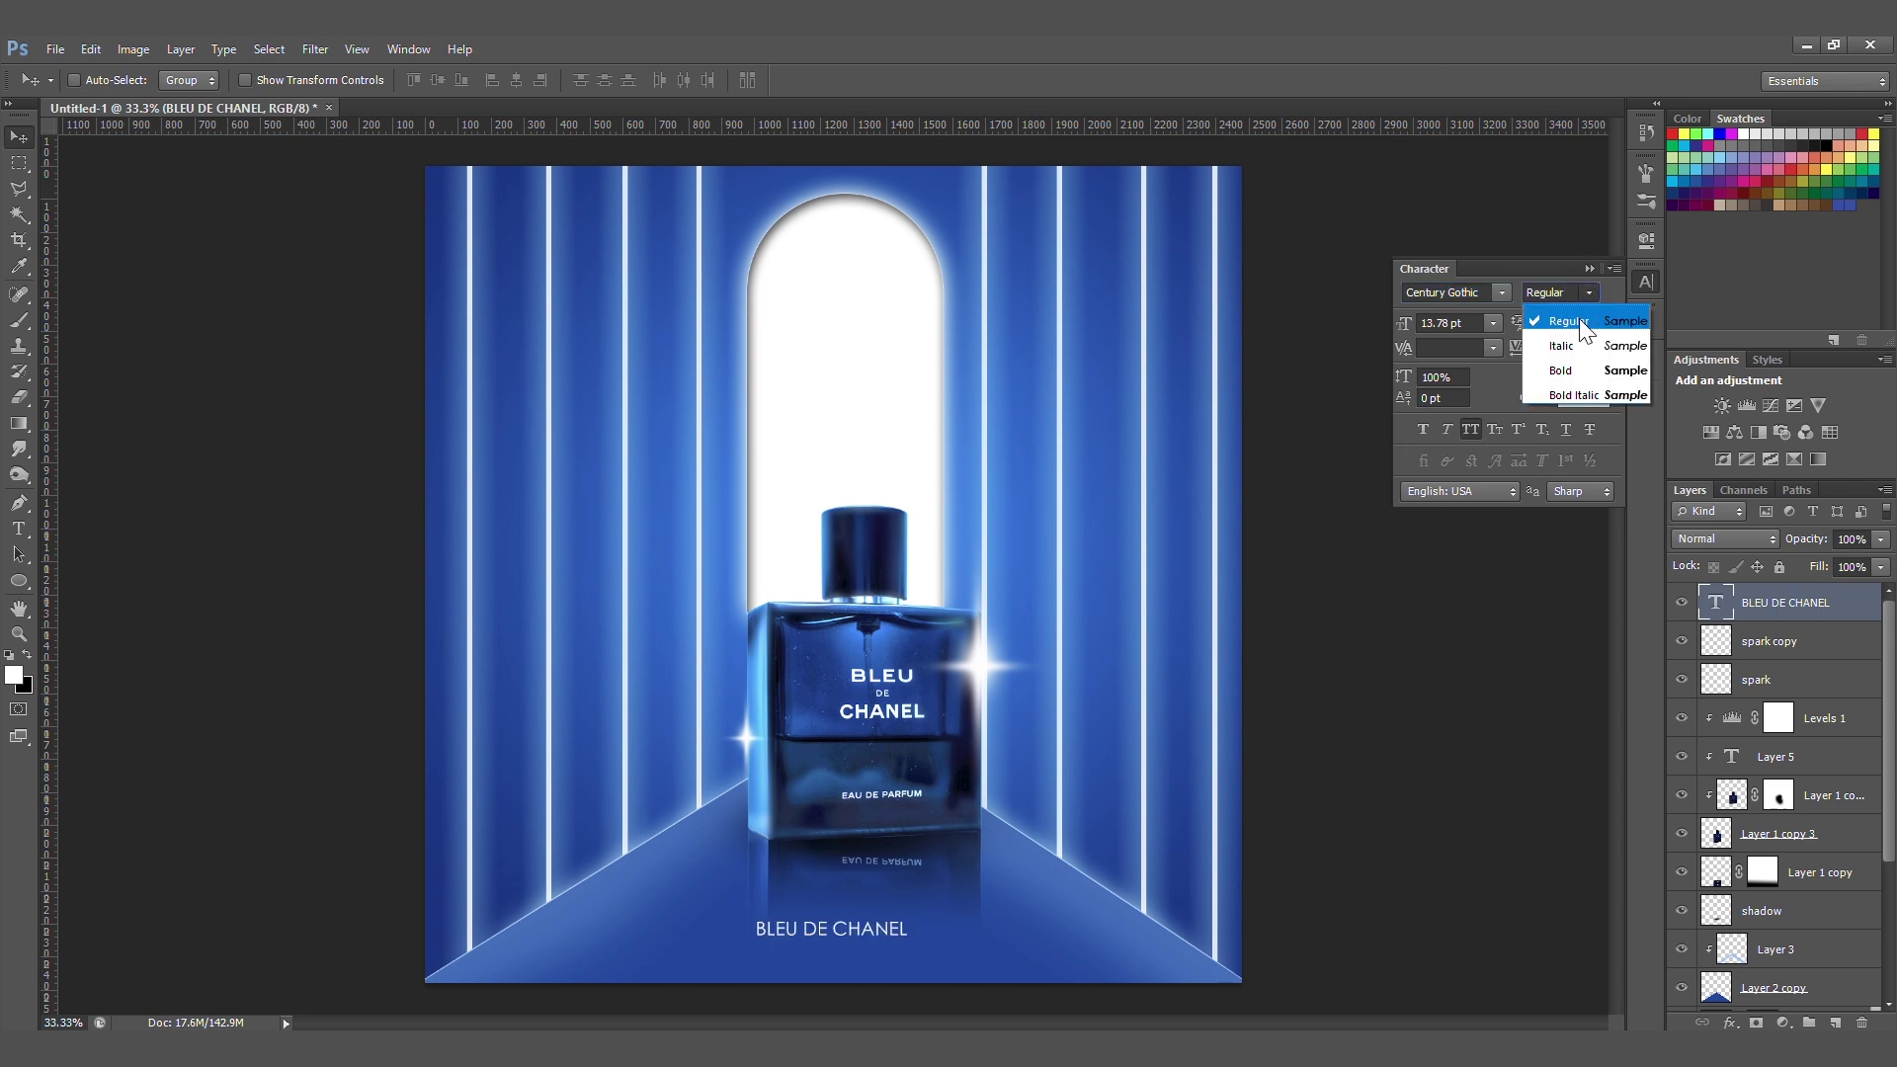
click(1571, 321)
click(1106, 762)
- Select the whole BLEU DE CHANEL text and set its font size to 10 pt
drag(862, 934, 765, 930)
key(t)
click(1646, 285)
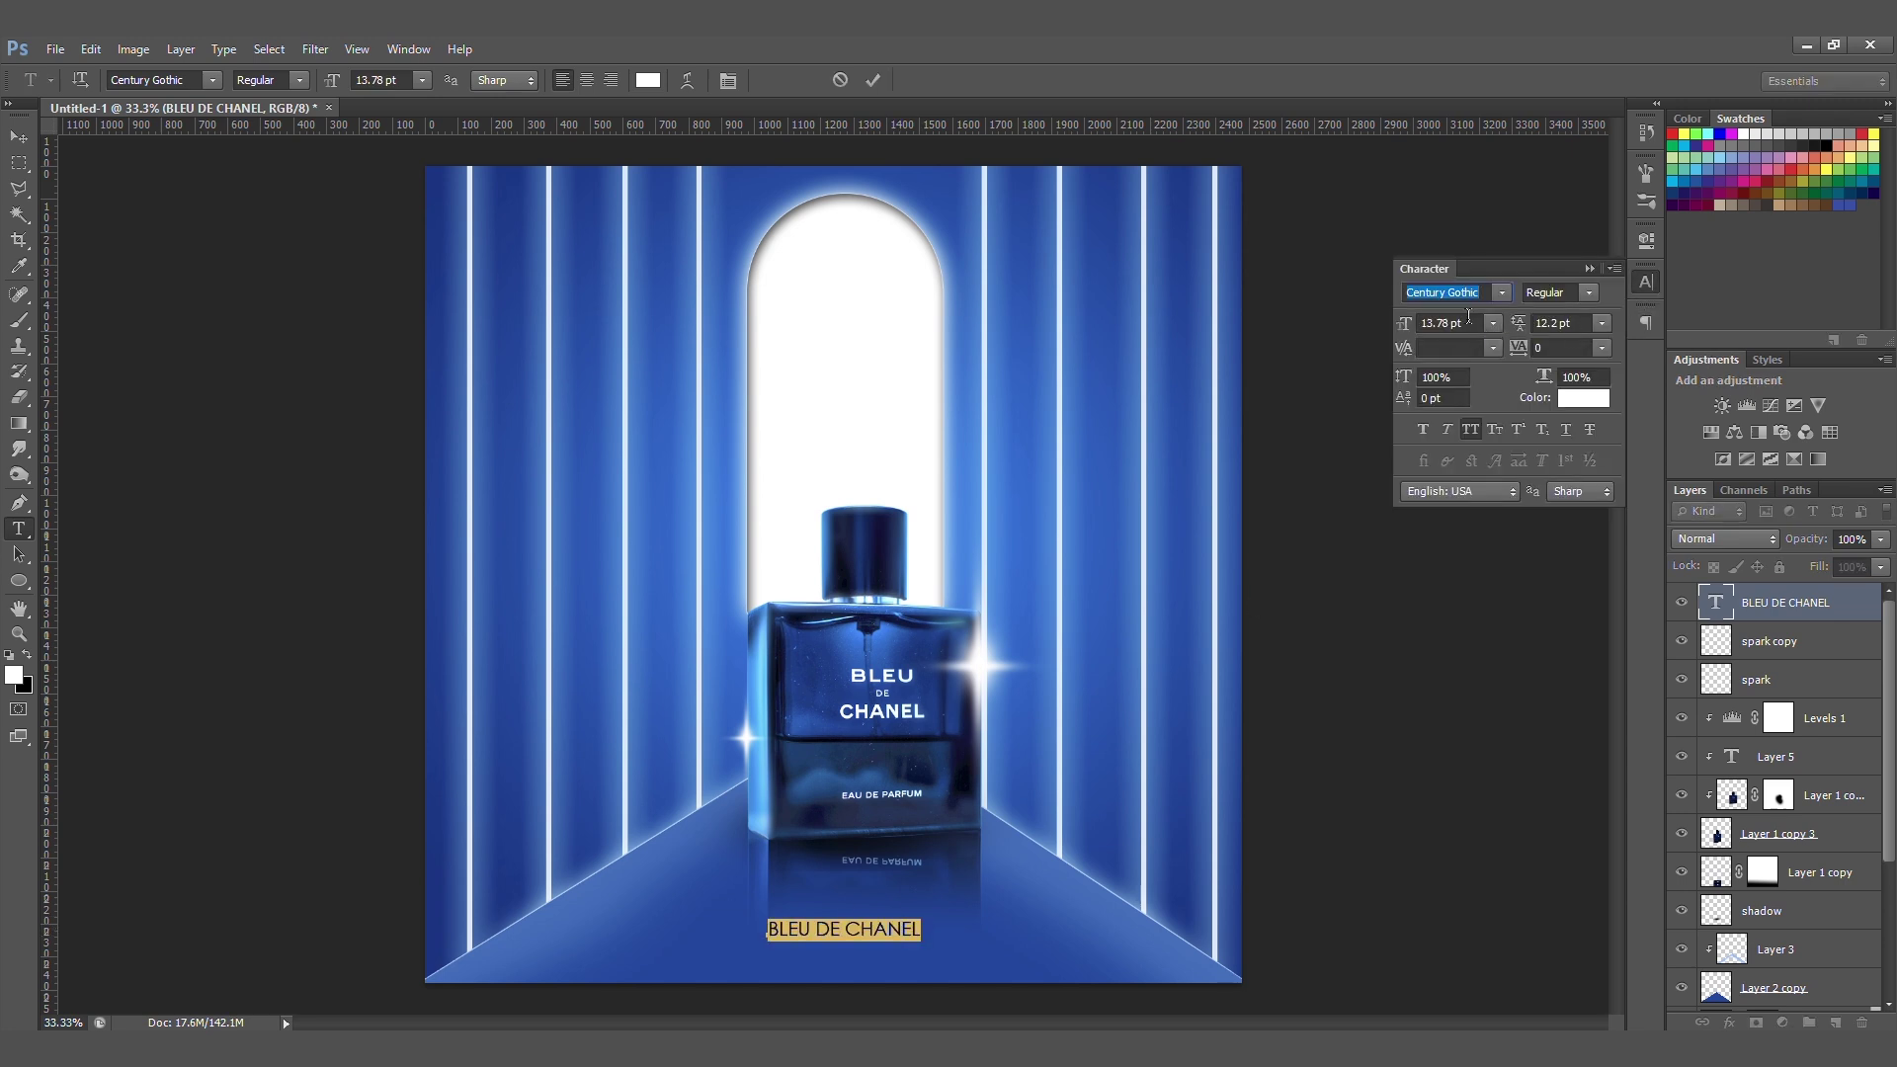
text(10)
key(Return)
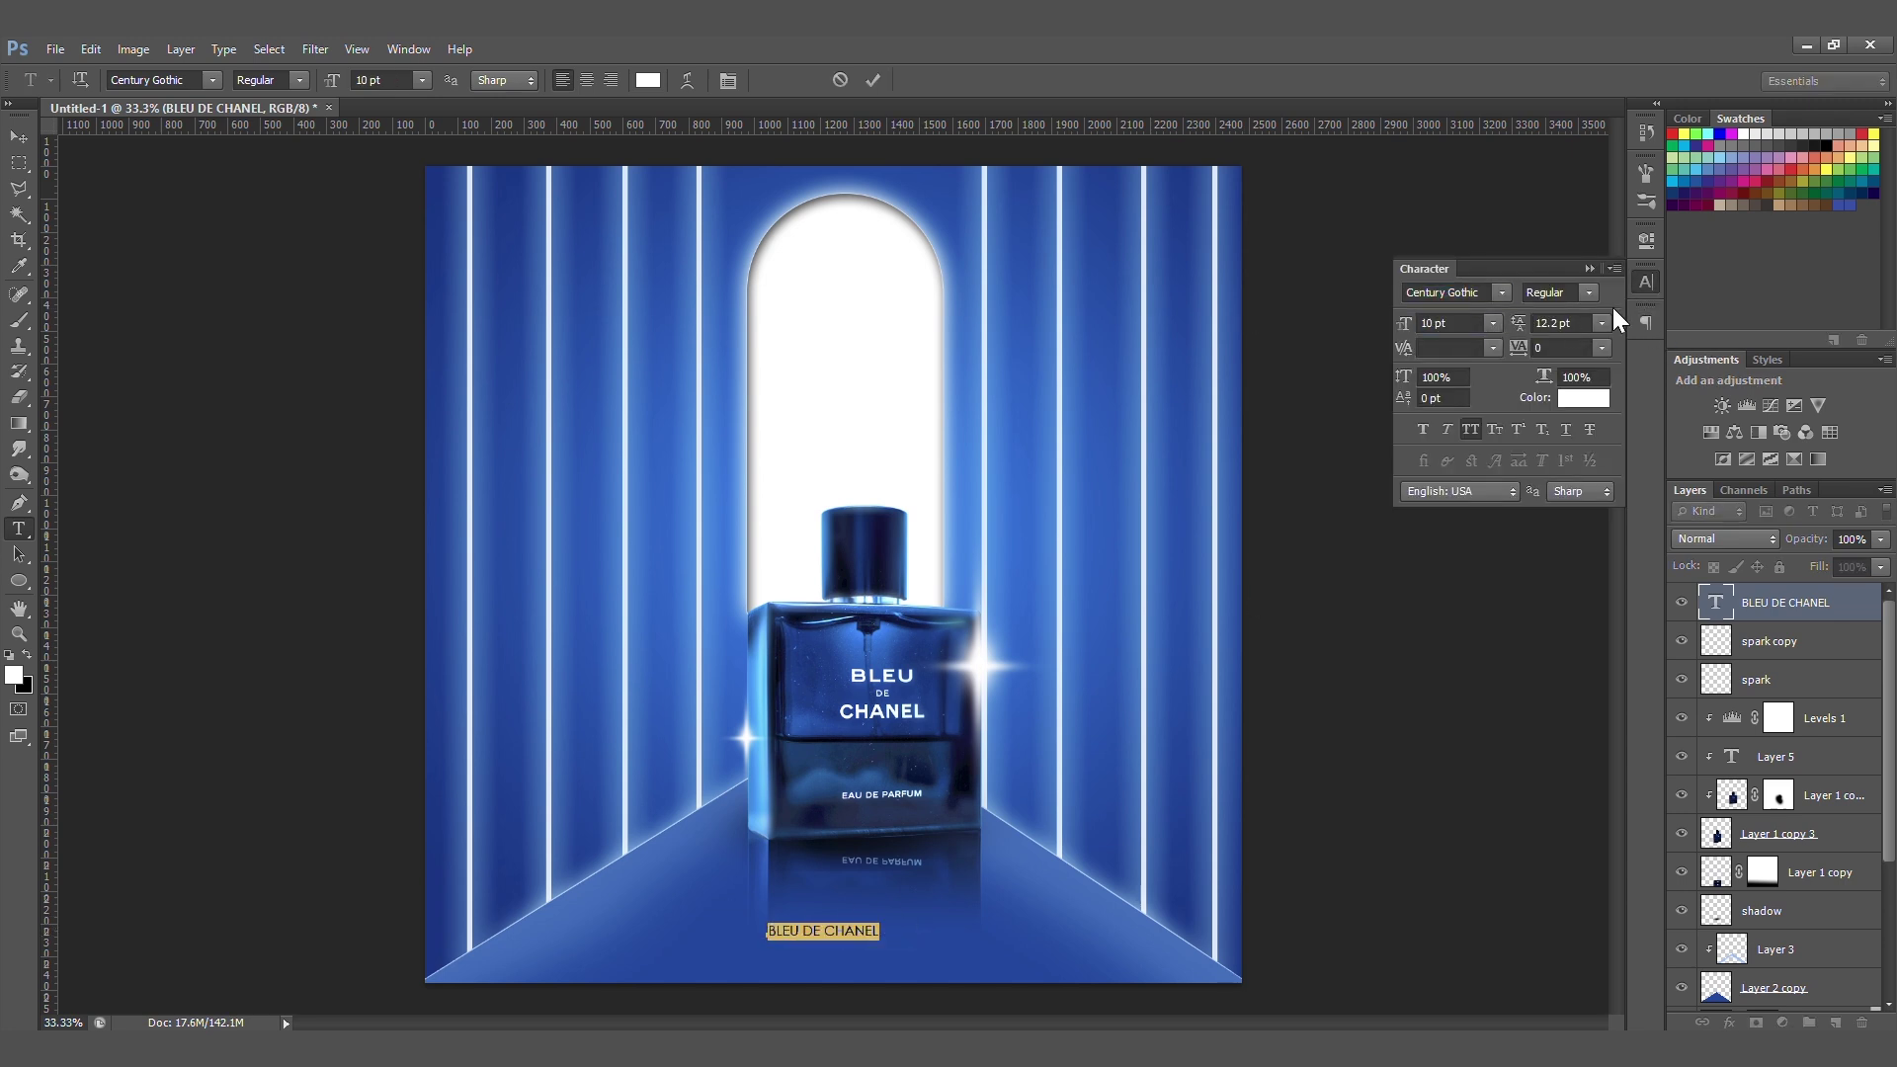
- Set the BLEU DE CHANEL text's tracking to 360 and nudge the text into place beneath the bottle
drag(1552, 347, 1448, 338)
key(shift+Up)
key(shift+Up)
key(shift+Up)
key(shift+Up)
key(shift+Up)
key(shift+Up)
key(shift+Up)
key(shift+Up)
key(shift+Up)
key(shift+Up)
key(shift+Up)
key(shift+Up)
key(shift+Up)
key(shift+Up)
key(shift+Up)
key(shift+Up)
key(shift+Up)
key(shift+Up)
key(shift+Up)
key(shift+Up)
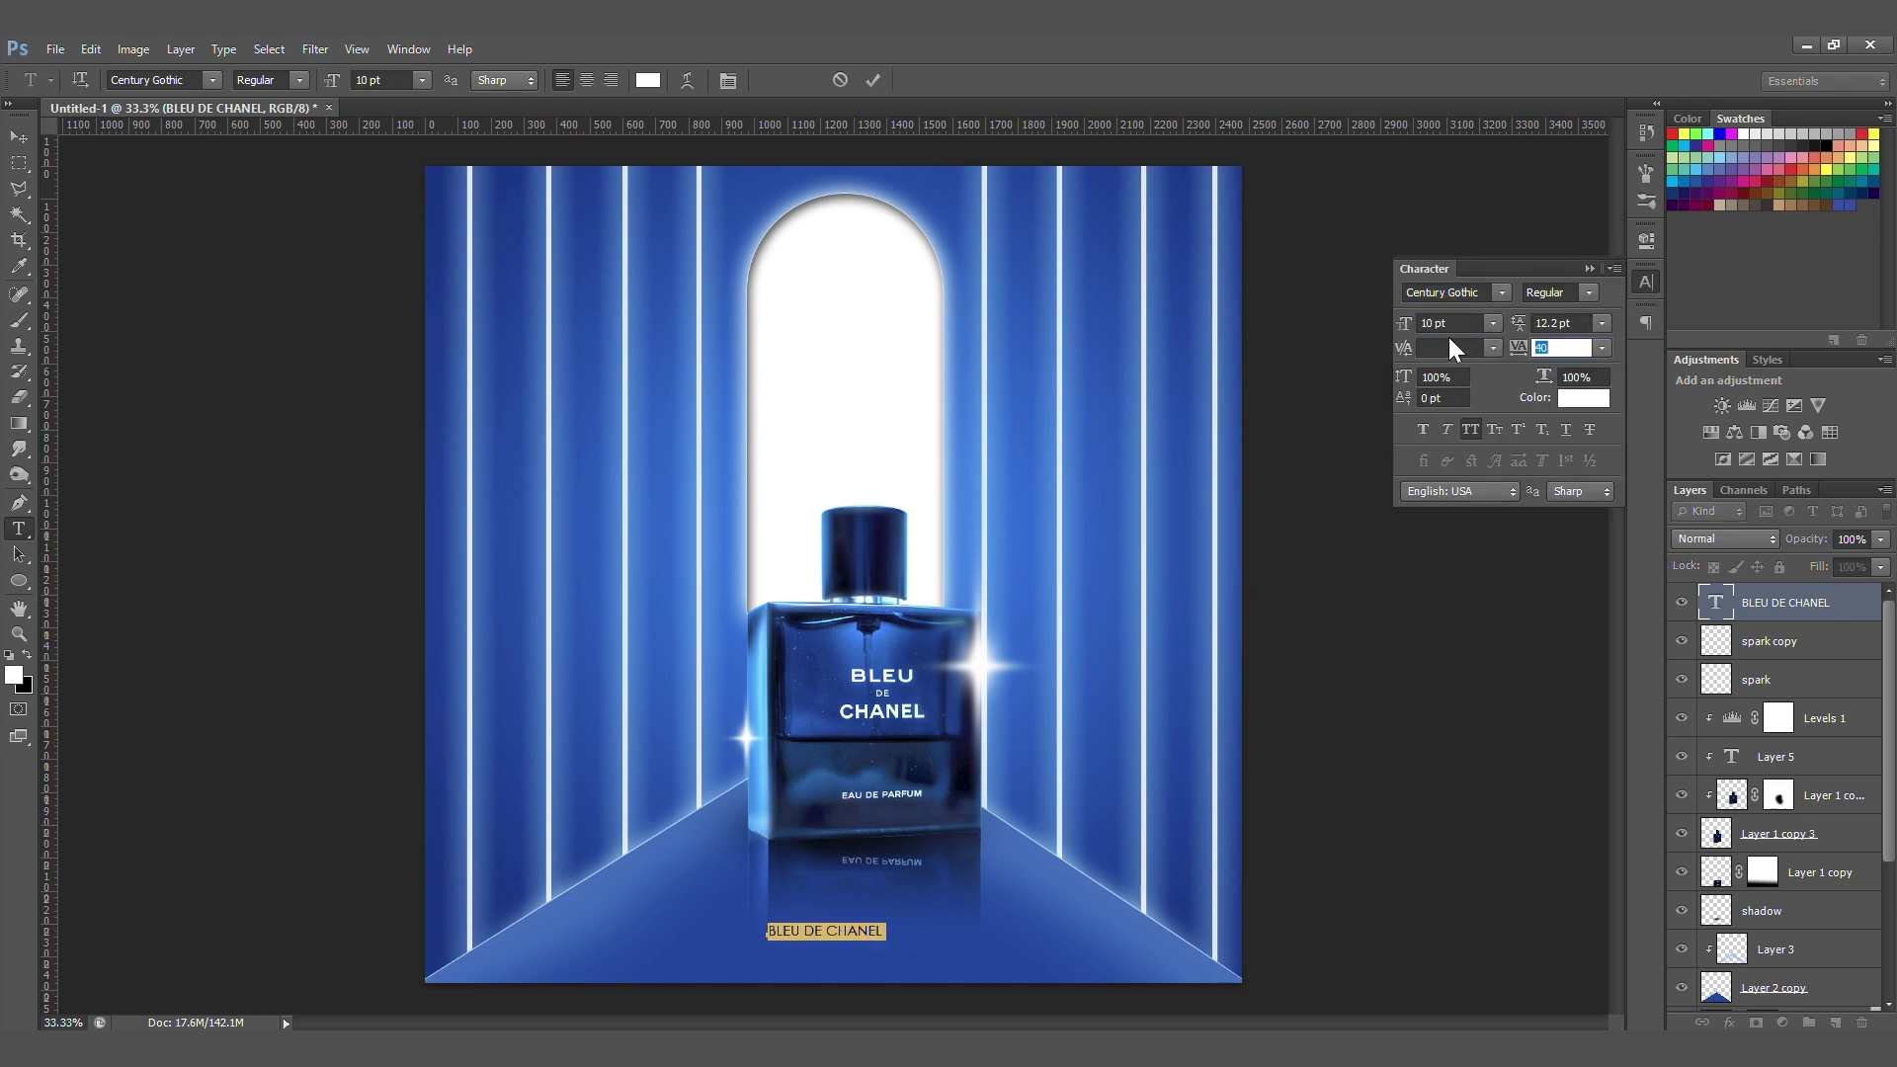
key(shift+Up)
key(shift+Up)
key(shift+Up)
key(shift+Up)
key(shift+Up)
key(shift+Up)
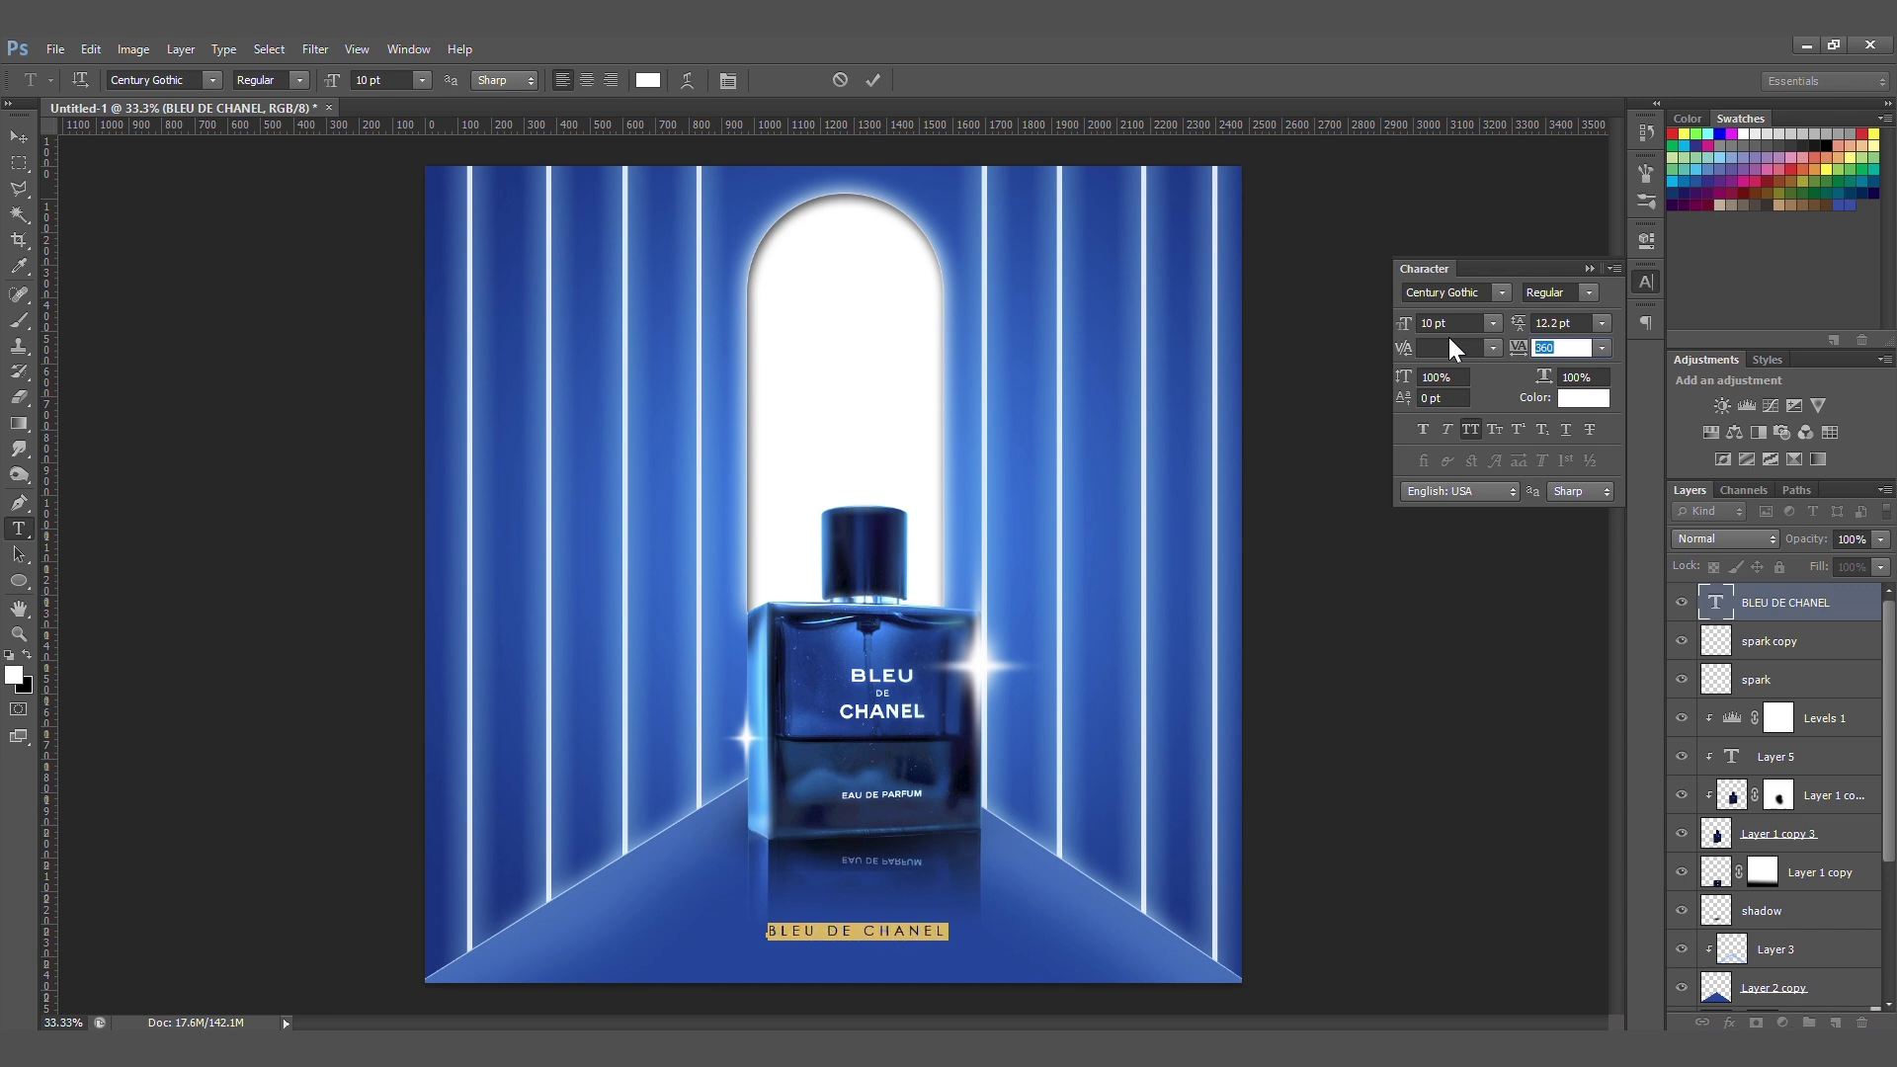
click(923, 960)
click(18, 129)
drag(920, 937, 927, 932)
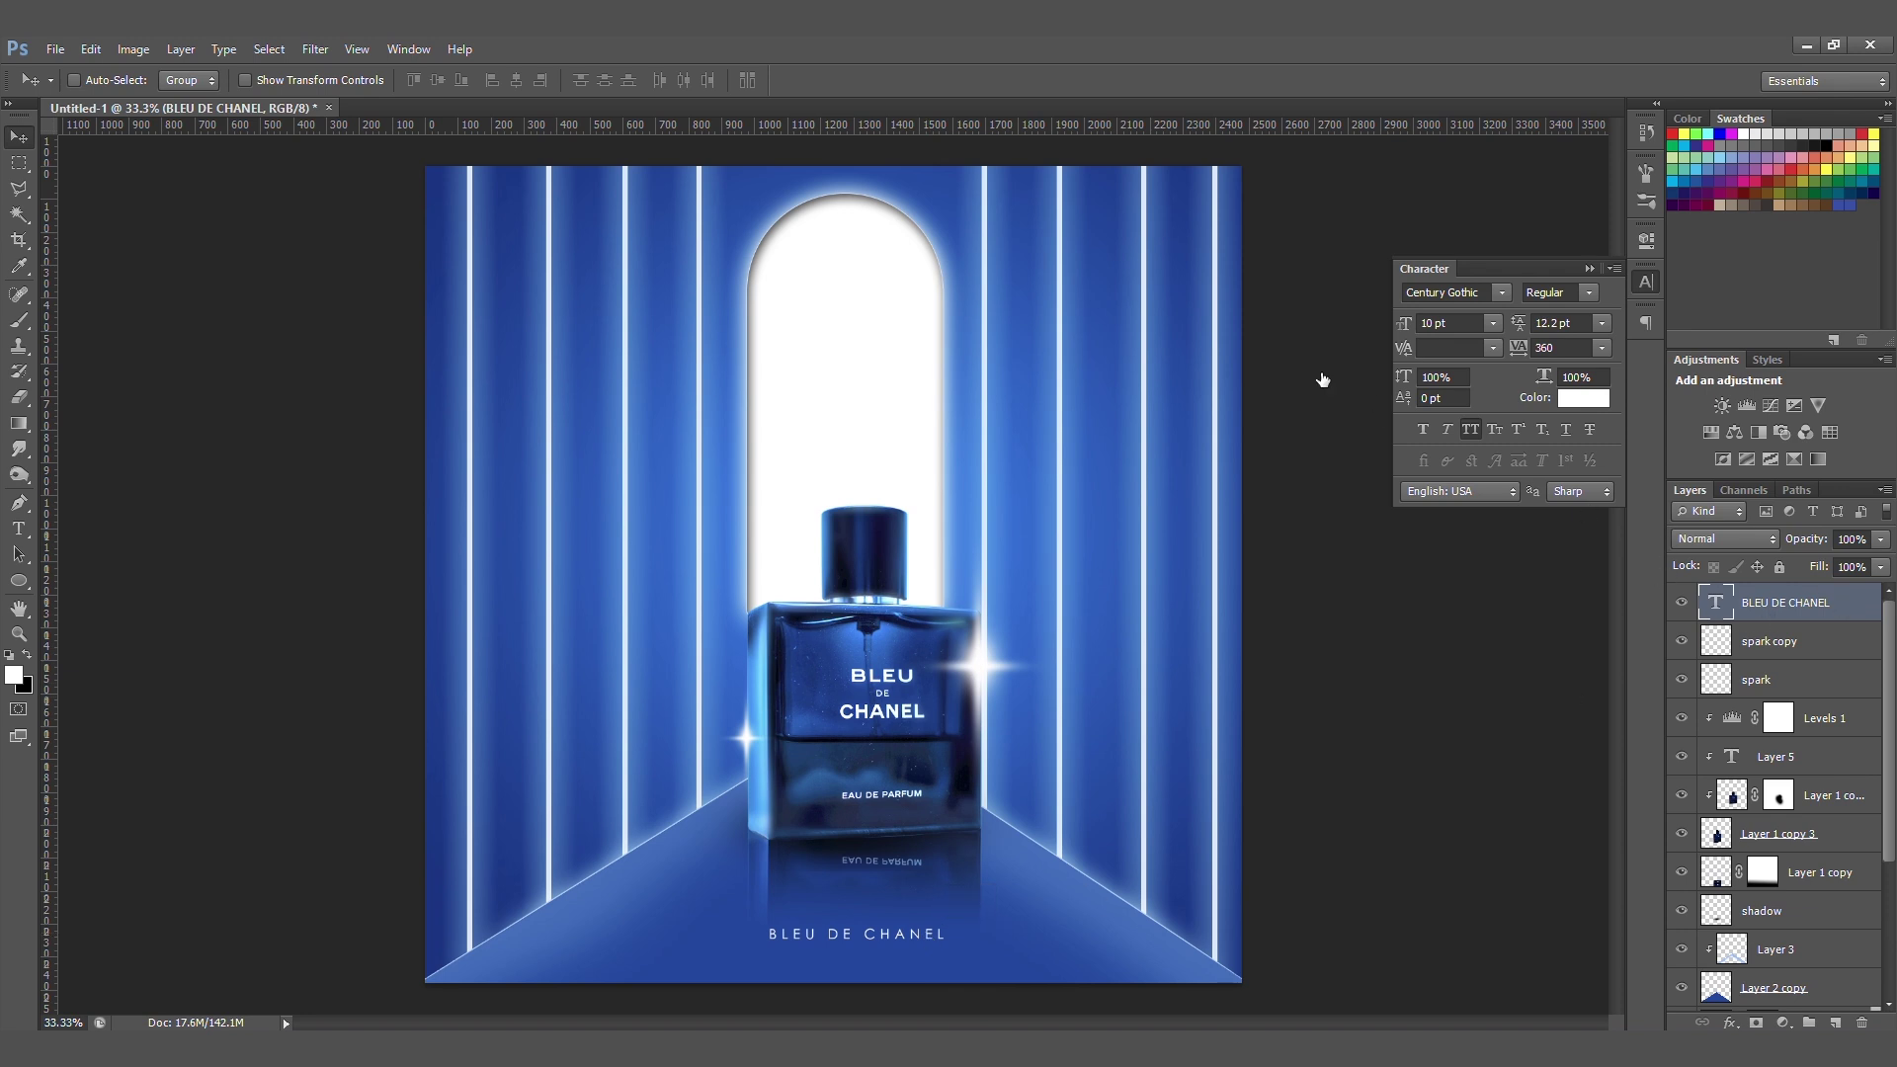
- Add a small white Outer Glow in Screen mode at 75% opacity to the BLEU DE CHANEL text
click(1299, 347)
click(1287, 346)
click(1353, 458)
drag(1533, 405, 1587, 401)
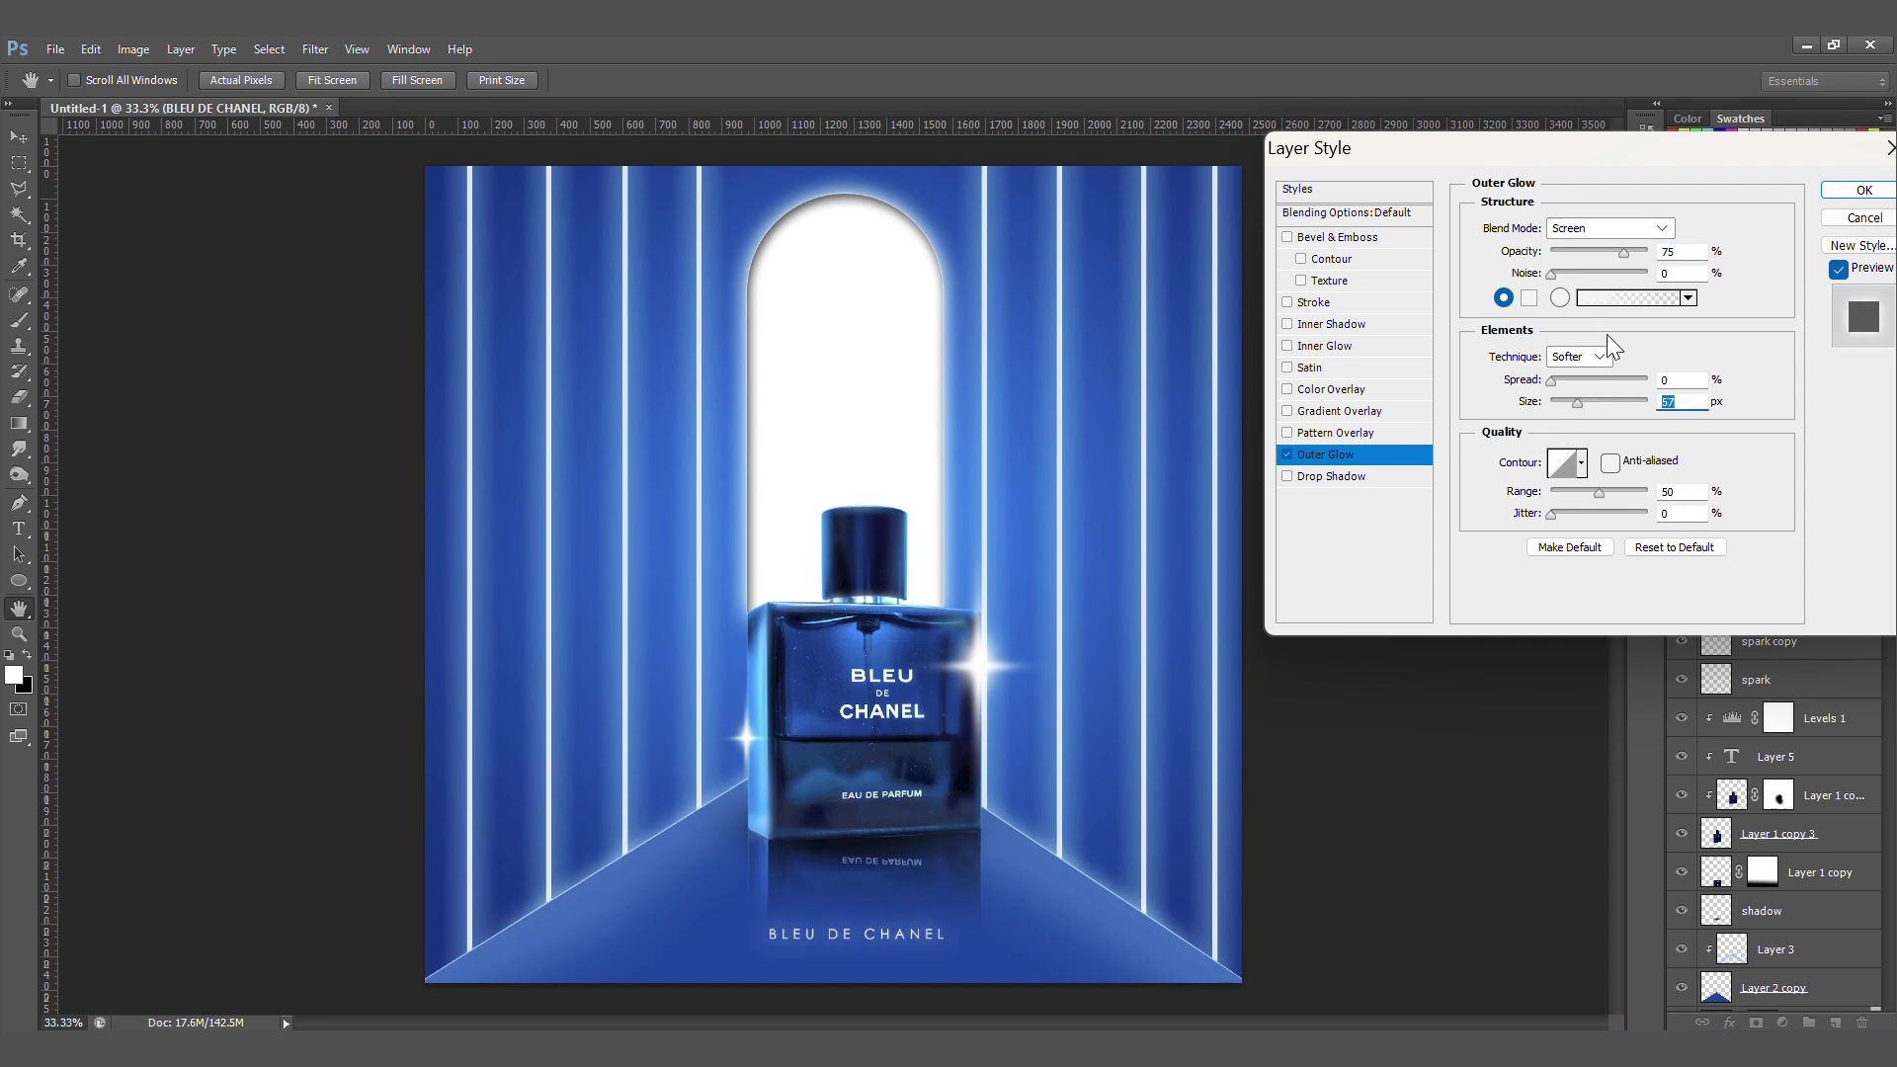
drag(1581, 405, 1562, 401)
click(1863, 189)
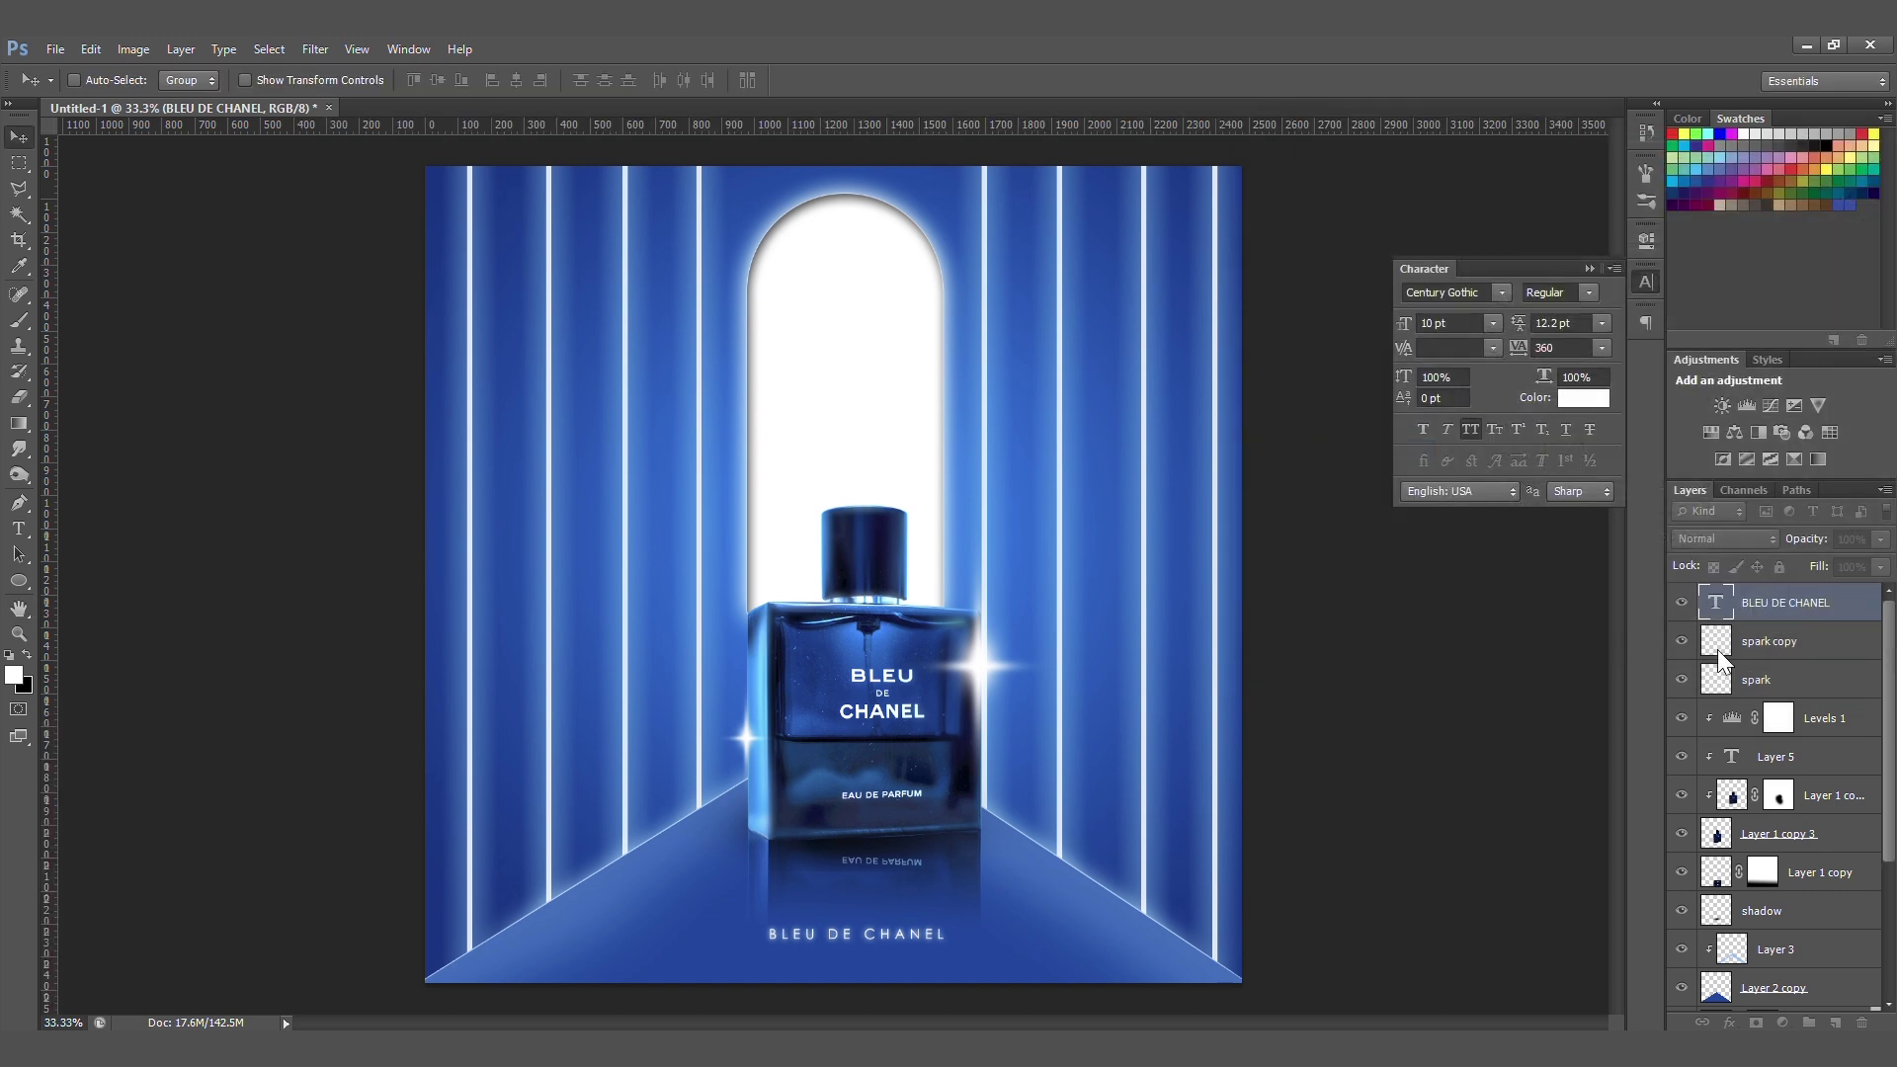
key(ctrl+minus)
key(ctrl+minus)
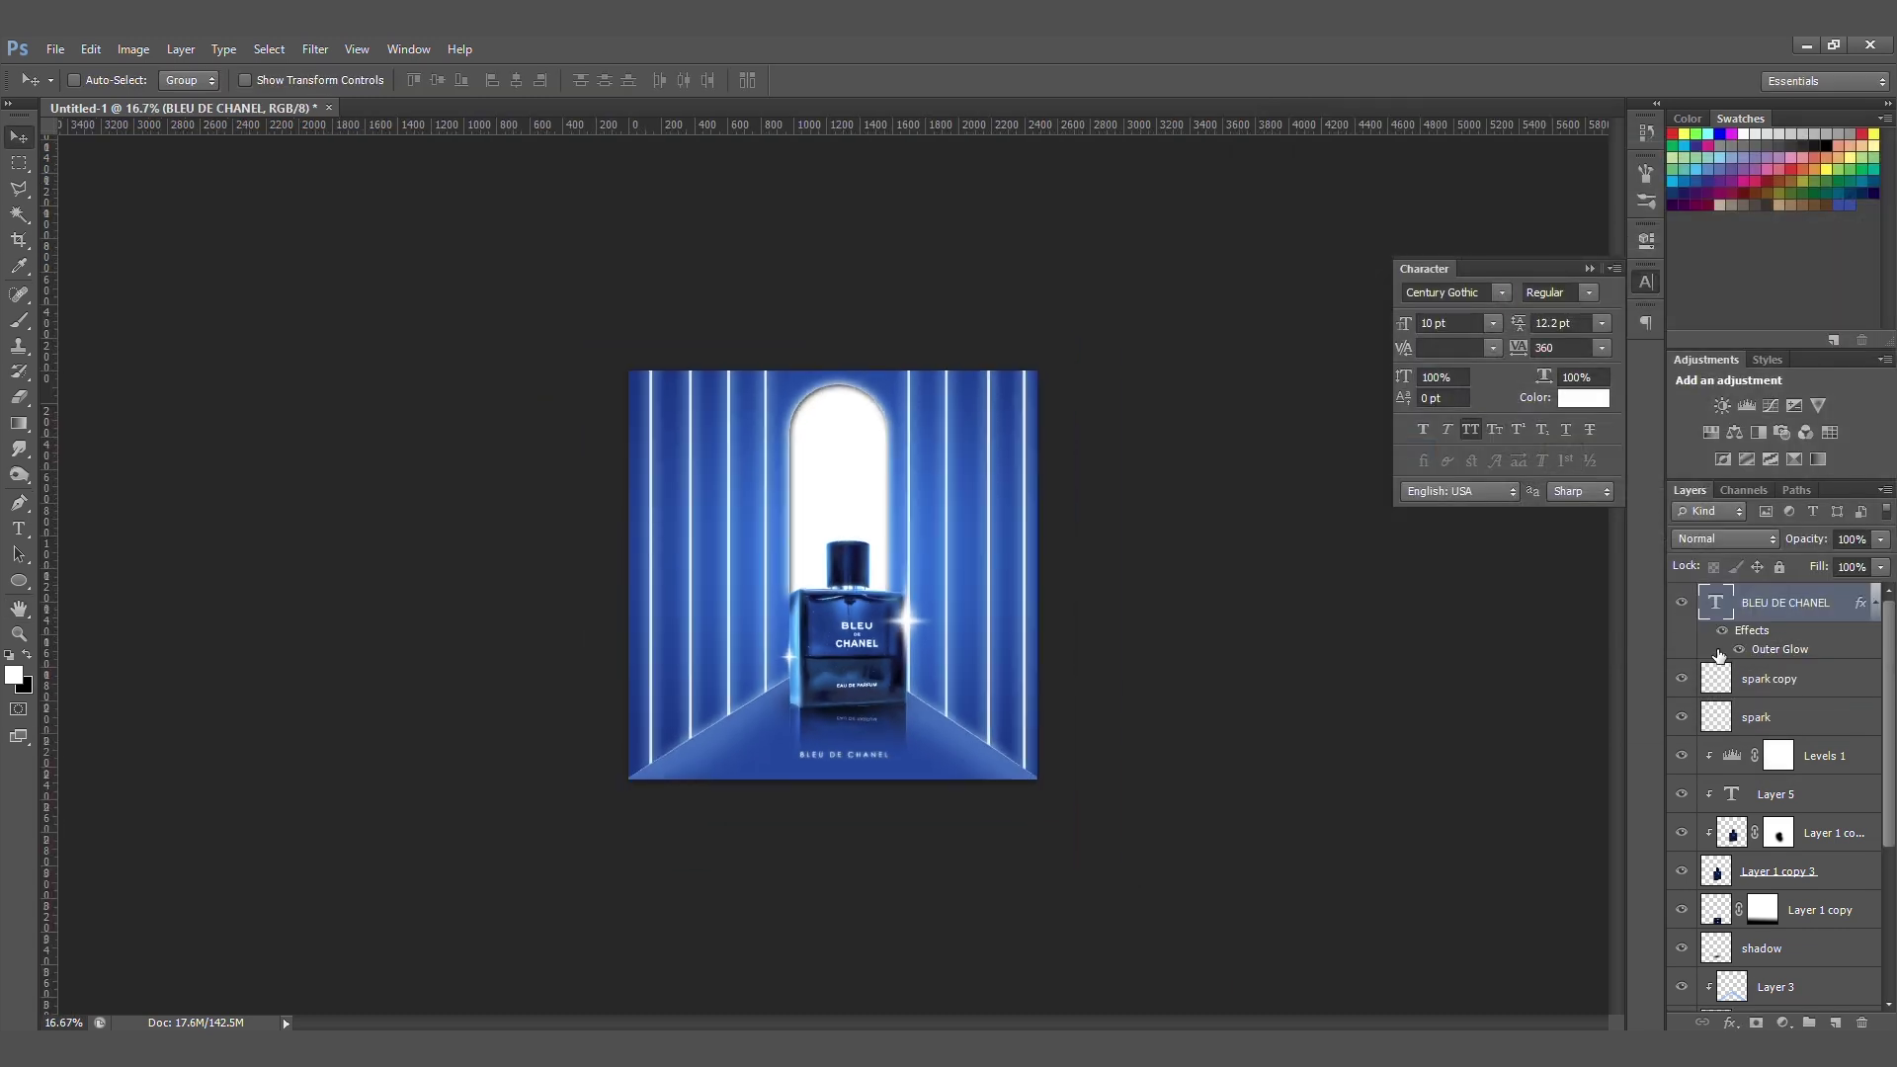
key(ctrl+plus)
key(ctrl+plus)
key(ctrl+minus)
key(ctrl+minus)
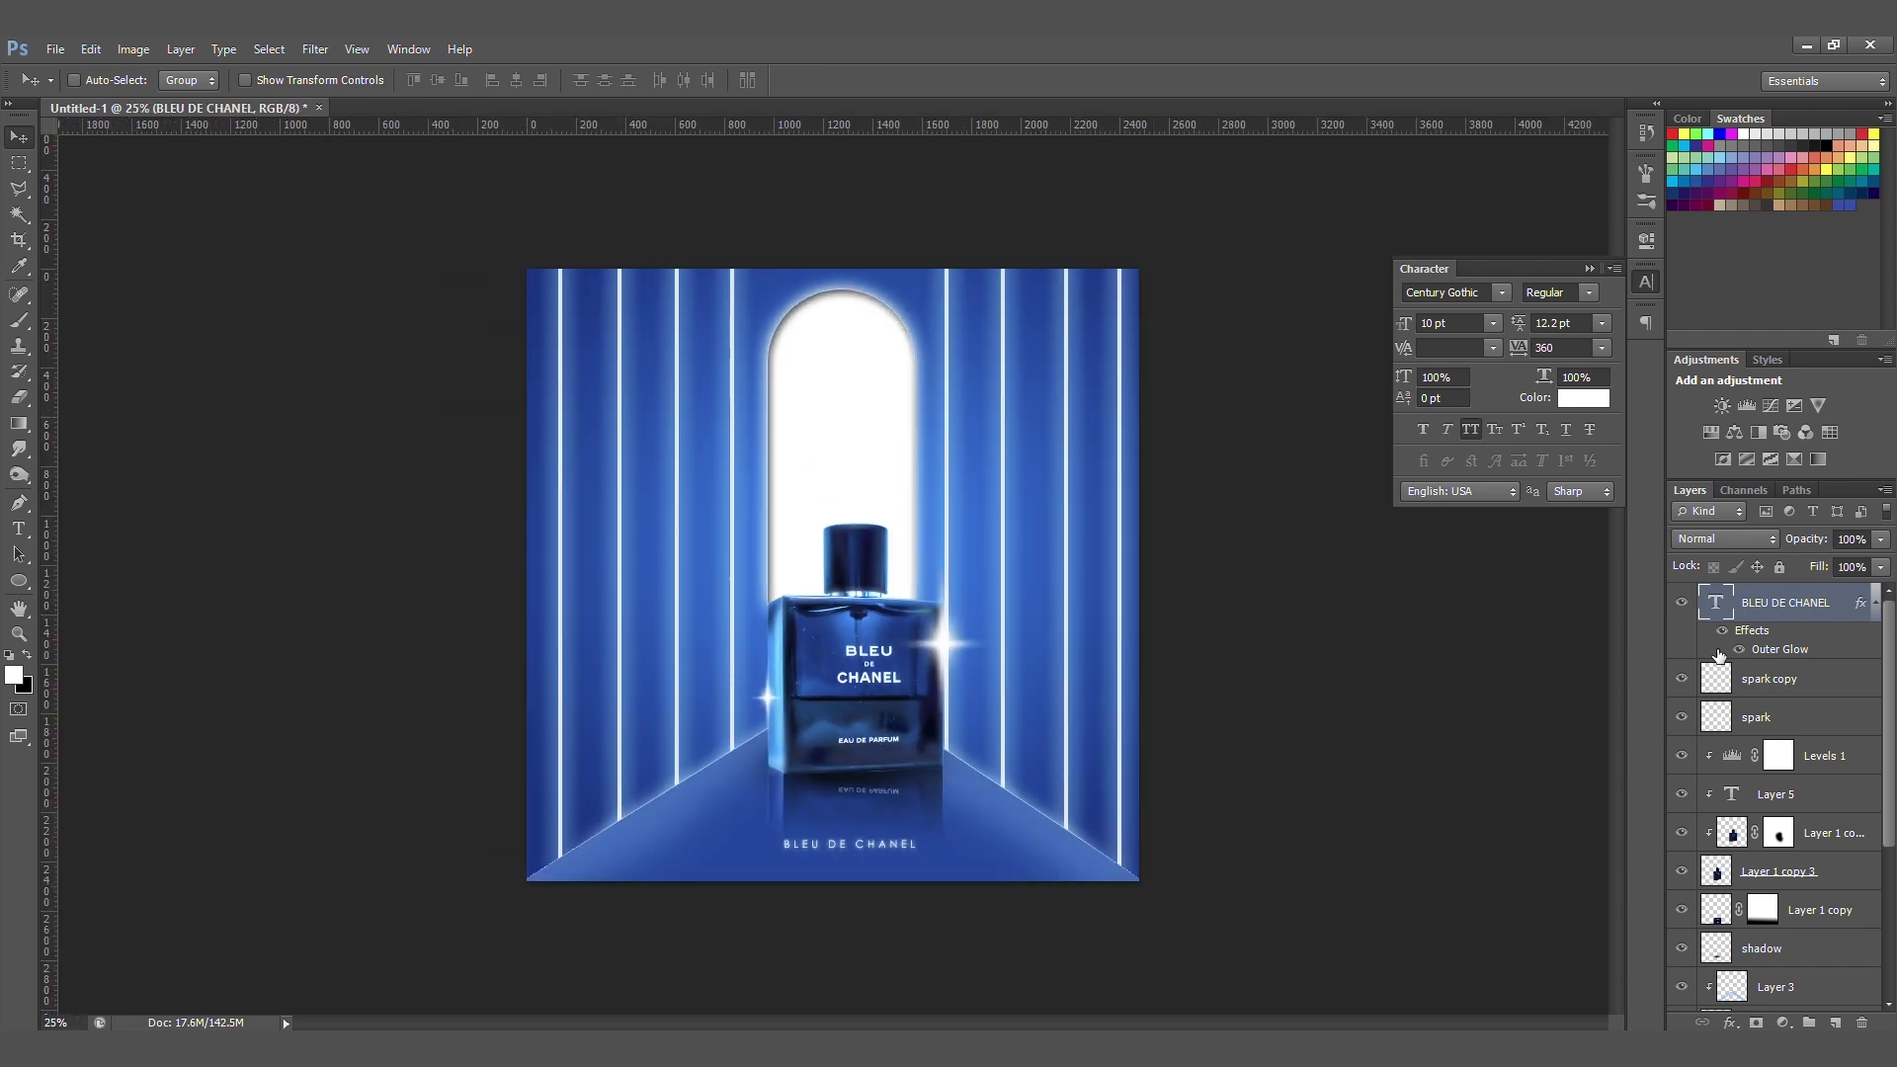
- Create a layer named "shadow" between Layer 2 and the Back lights group, and reset the foreground color to black
key(ctrl+shift+alt+n)
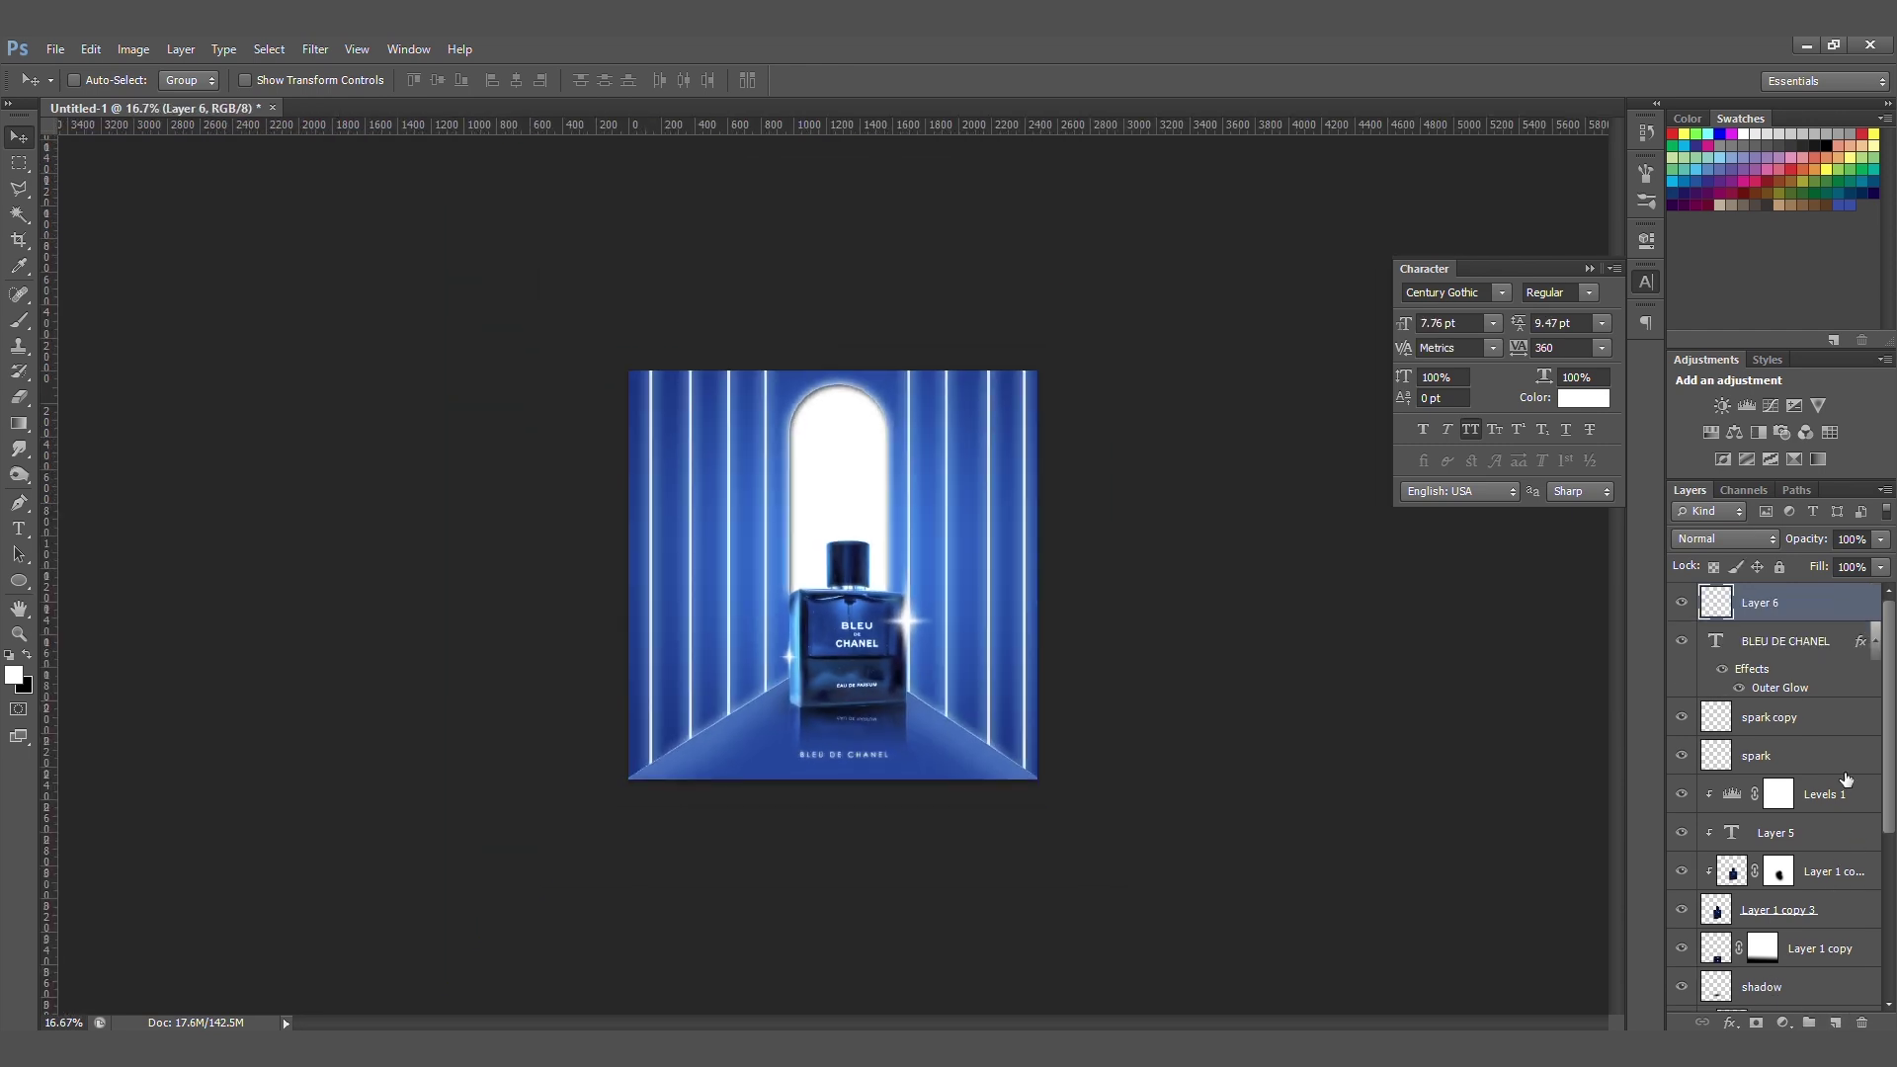
double_click(1762, 603)
text(shadow)
key(Return)
key(d)
drag(1810, 603, 1811, 822)
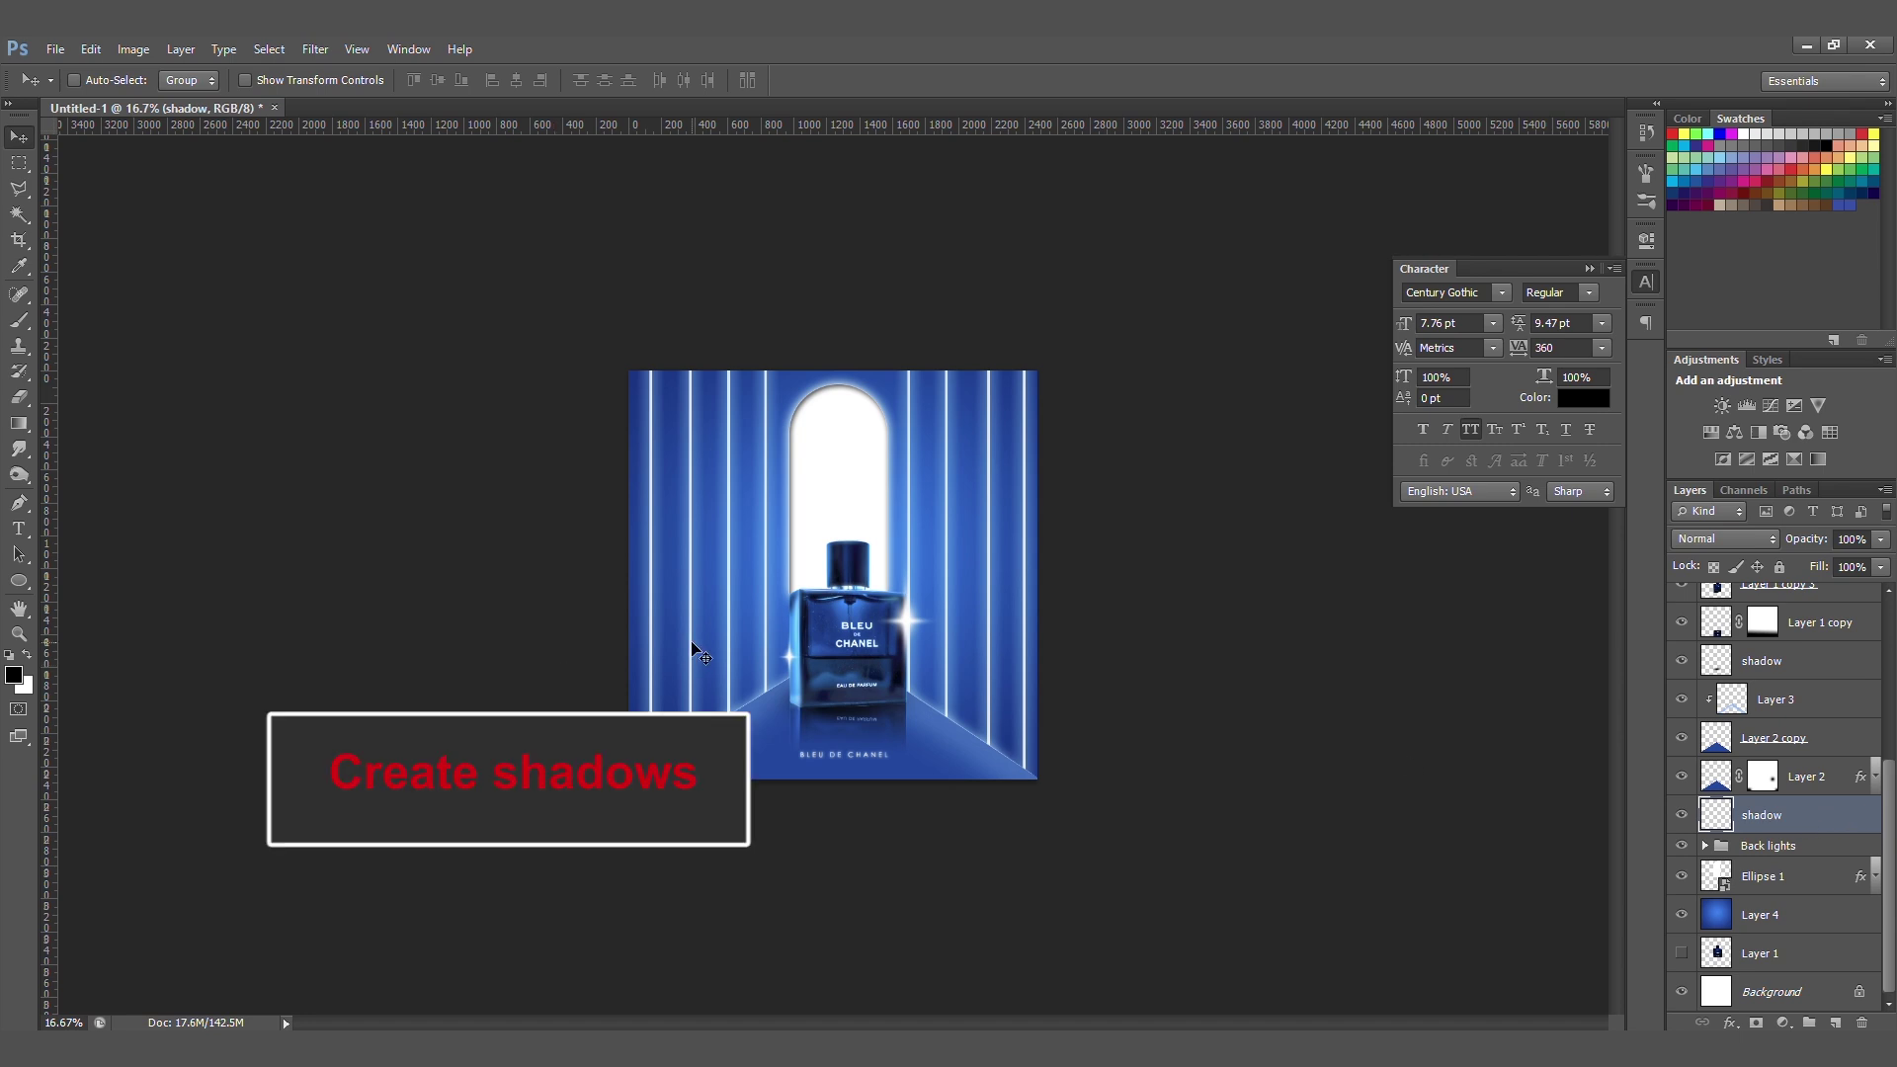
- Paint black shadows with a soft 700 px brush along the wall base on both sides of the floor
key(b)
key(bracketright)
key(bracketright)
key(bracketright)
key(bracketright)
mouse_move(678, 762)
mouse_down()
mouse_move(762, 721)
mouse_move(877, 731)
mouse_up()
drag(1006, 810, 872, 709)
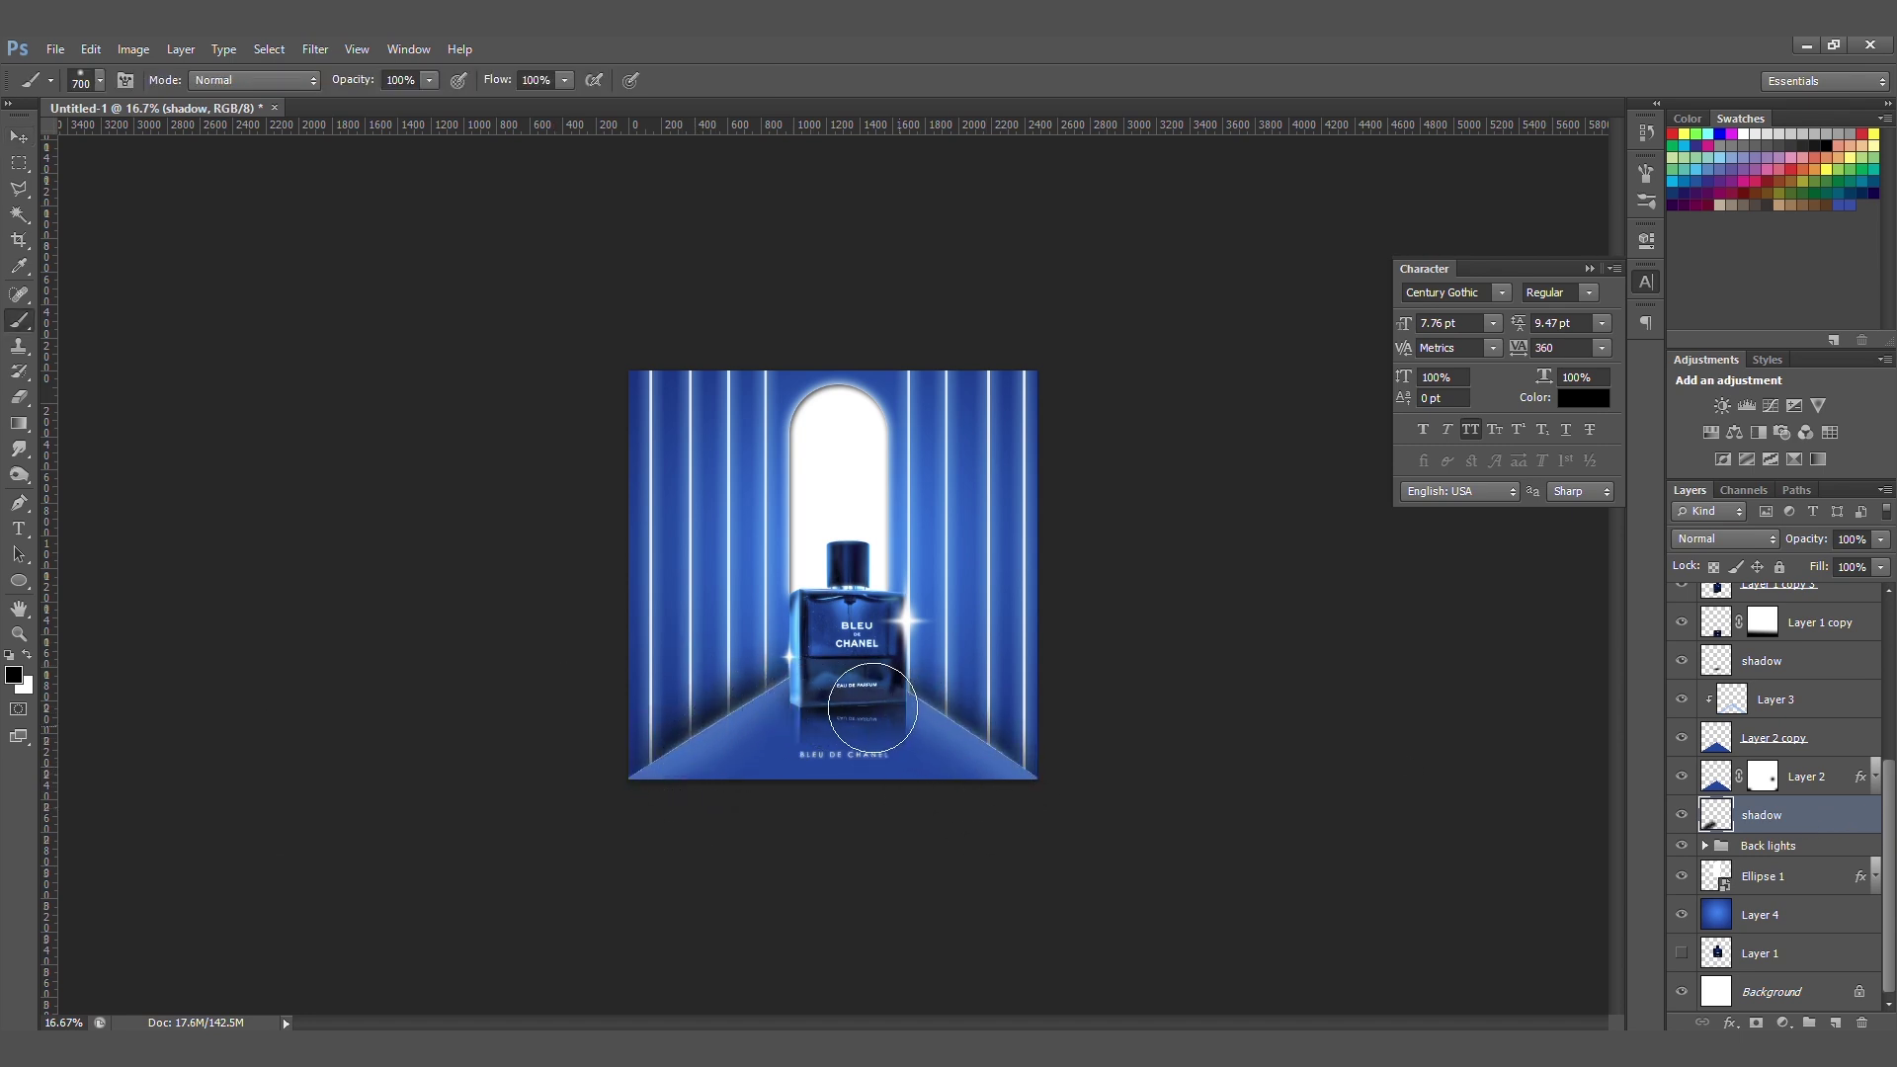
- Try the wall shadow layer at 57% and 100% opacity, and settle on 73%
drag(1793, 538, 1766, 541)
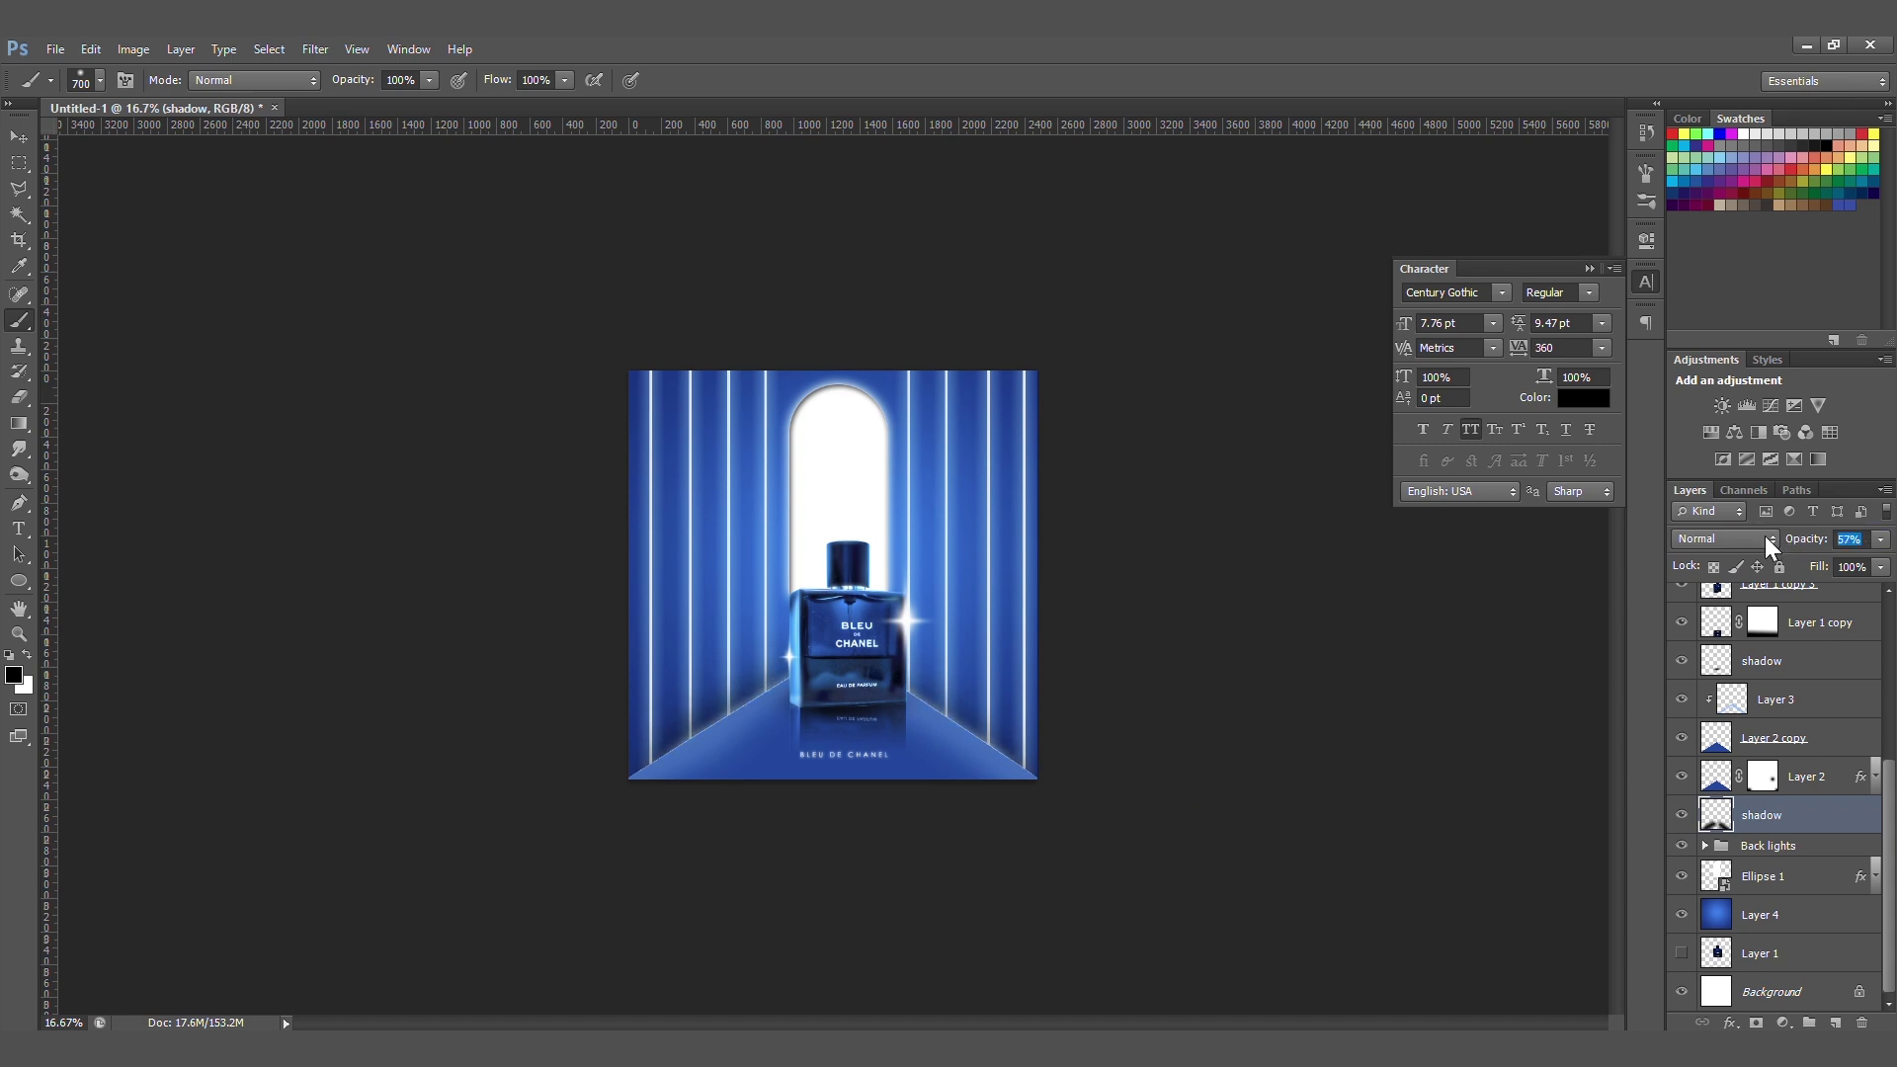
key(Return)
key(v)
key(b)
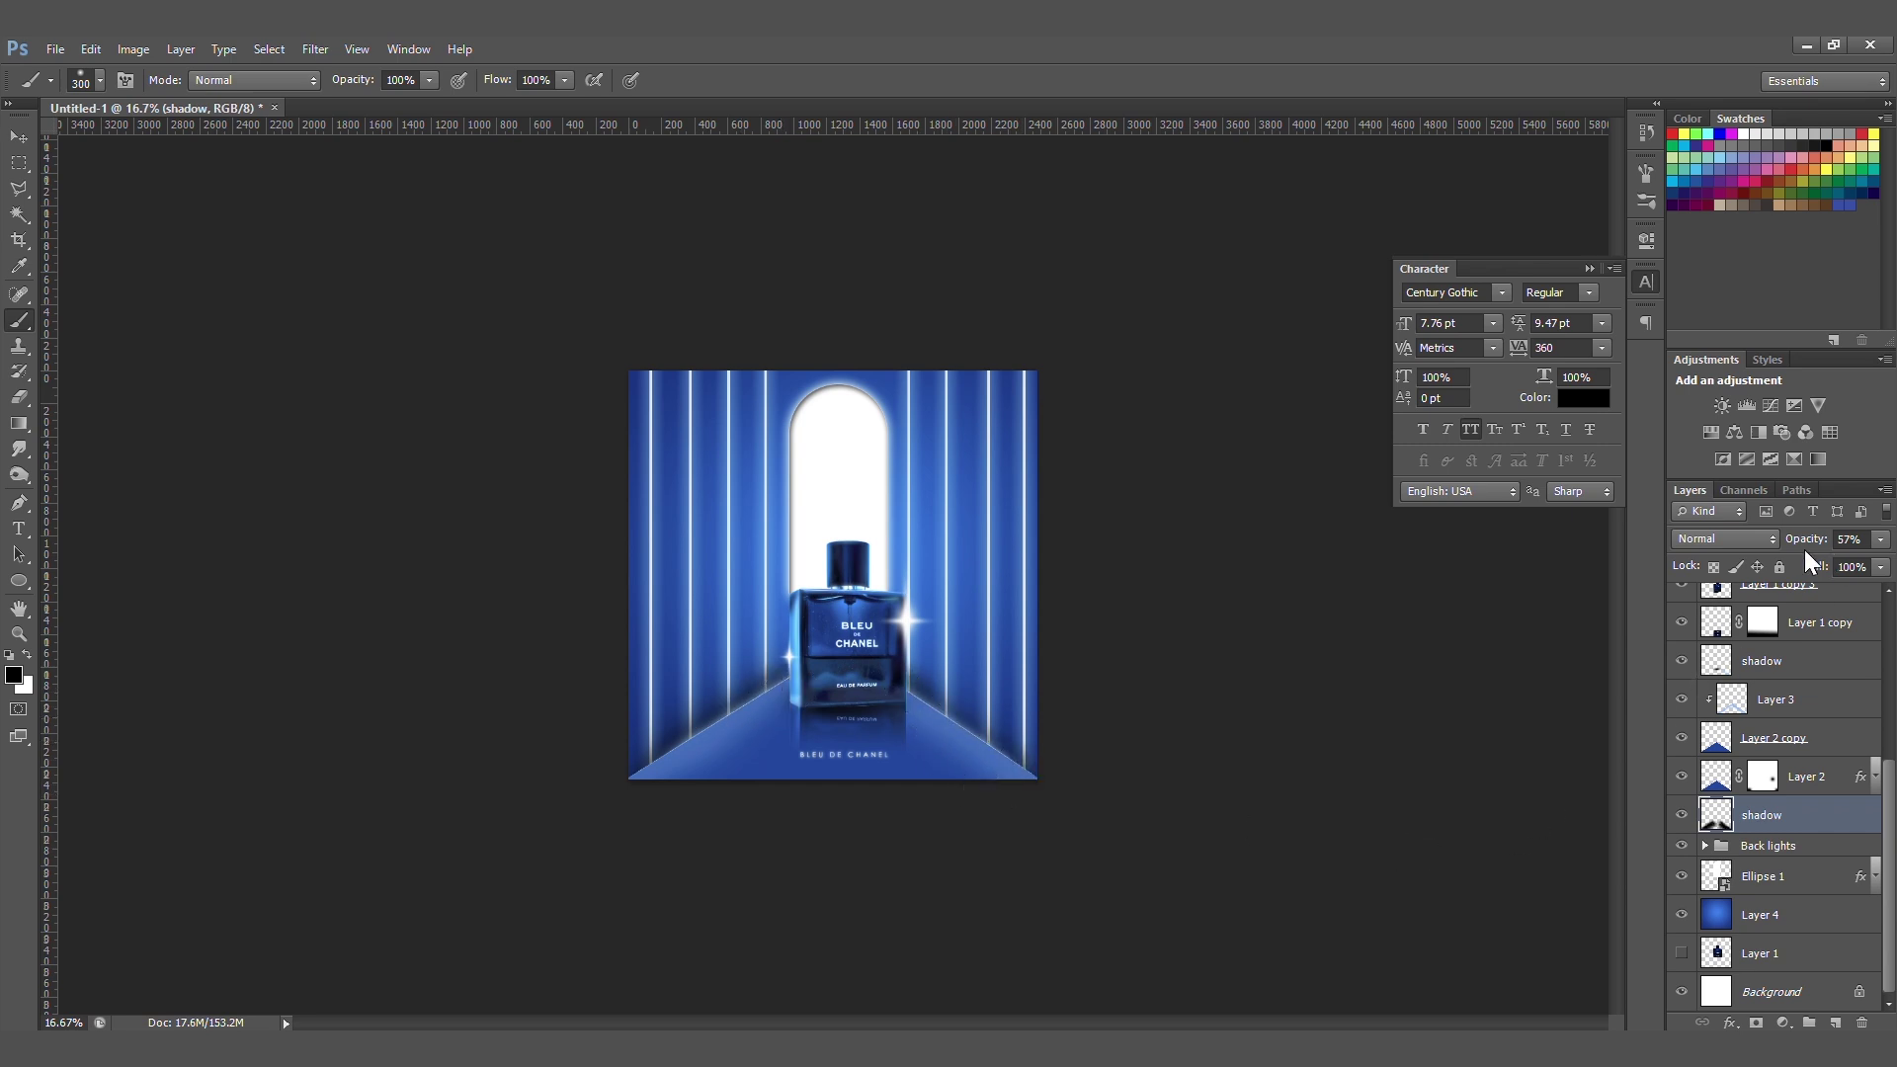
drag(1806, 541, 1893, 540)
key(e)
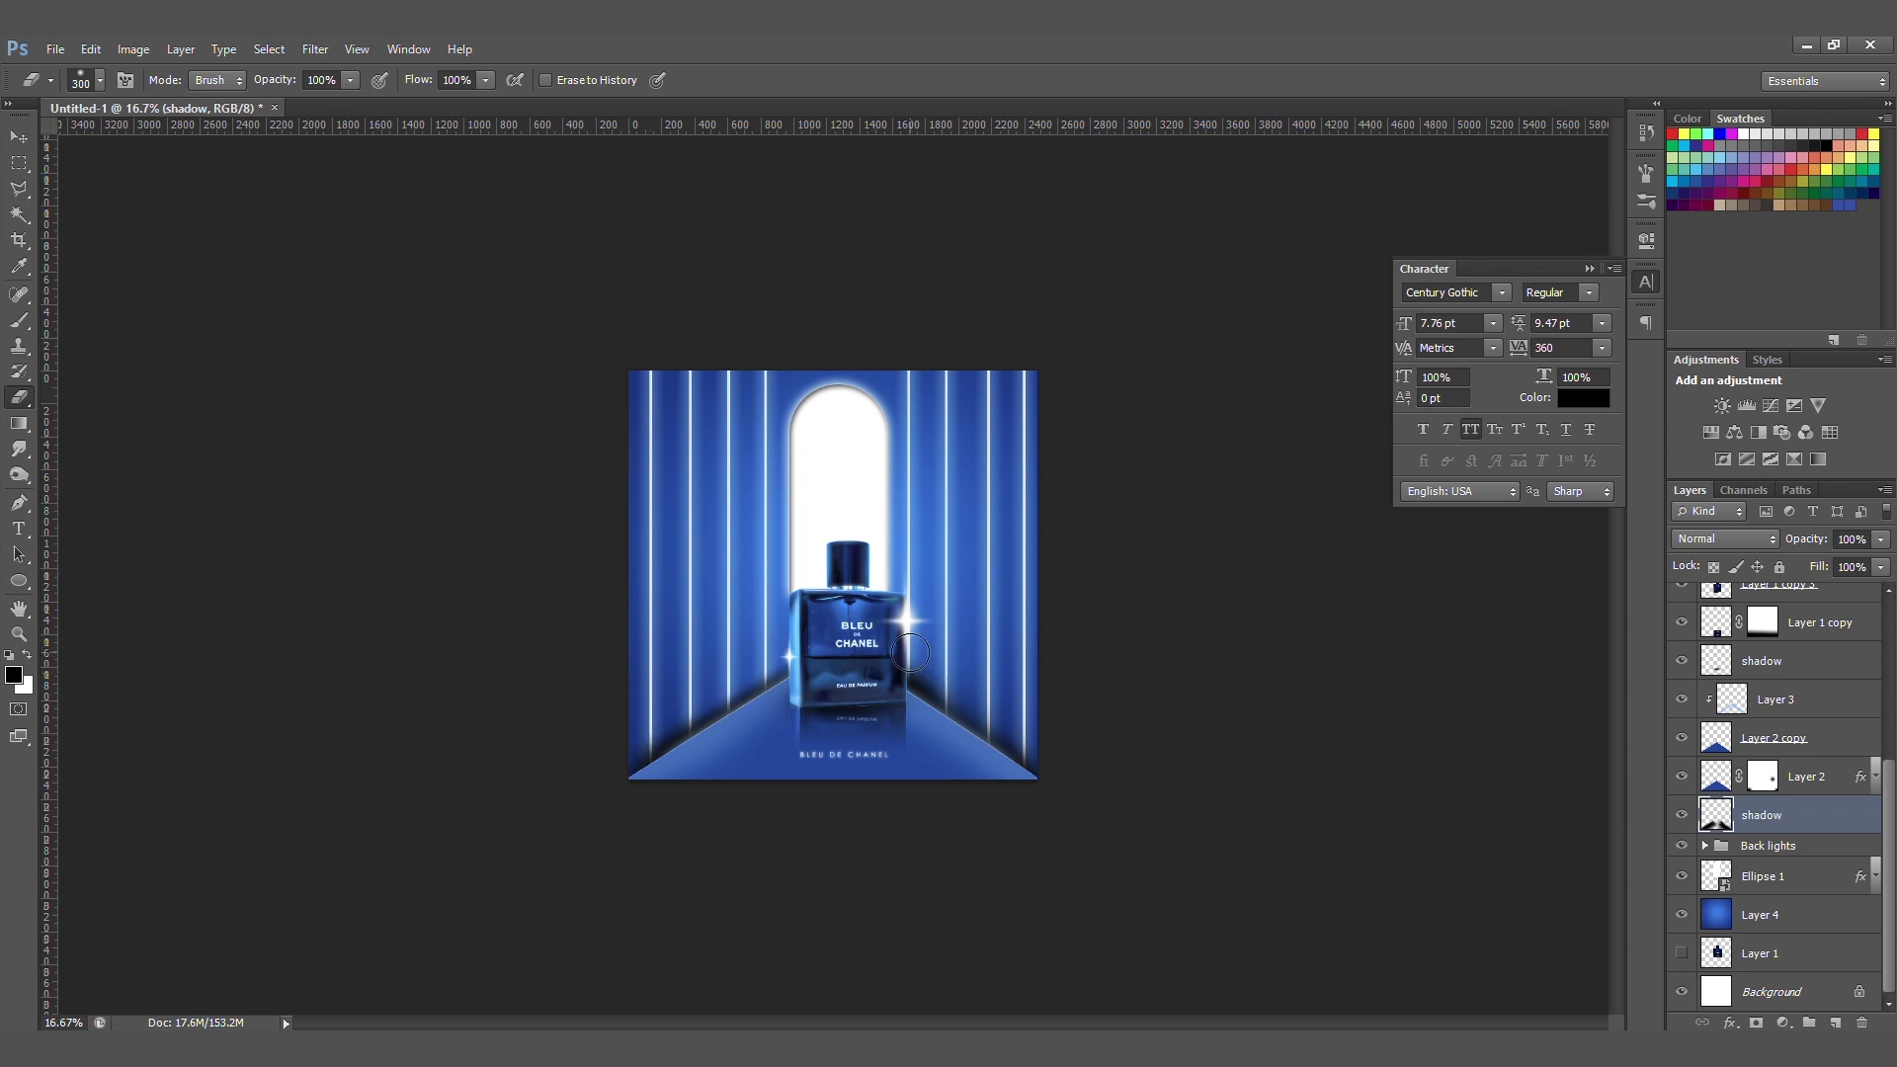
drag(1804, 538, 1796, 544)
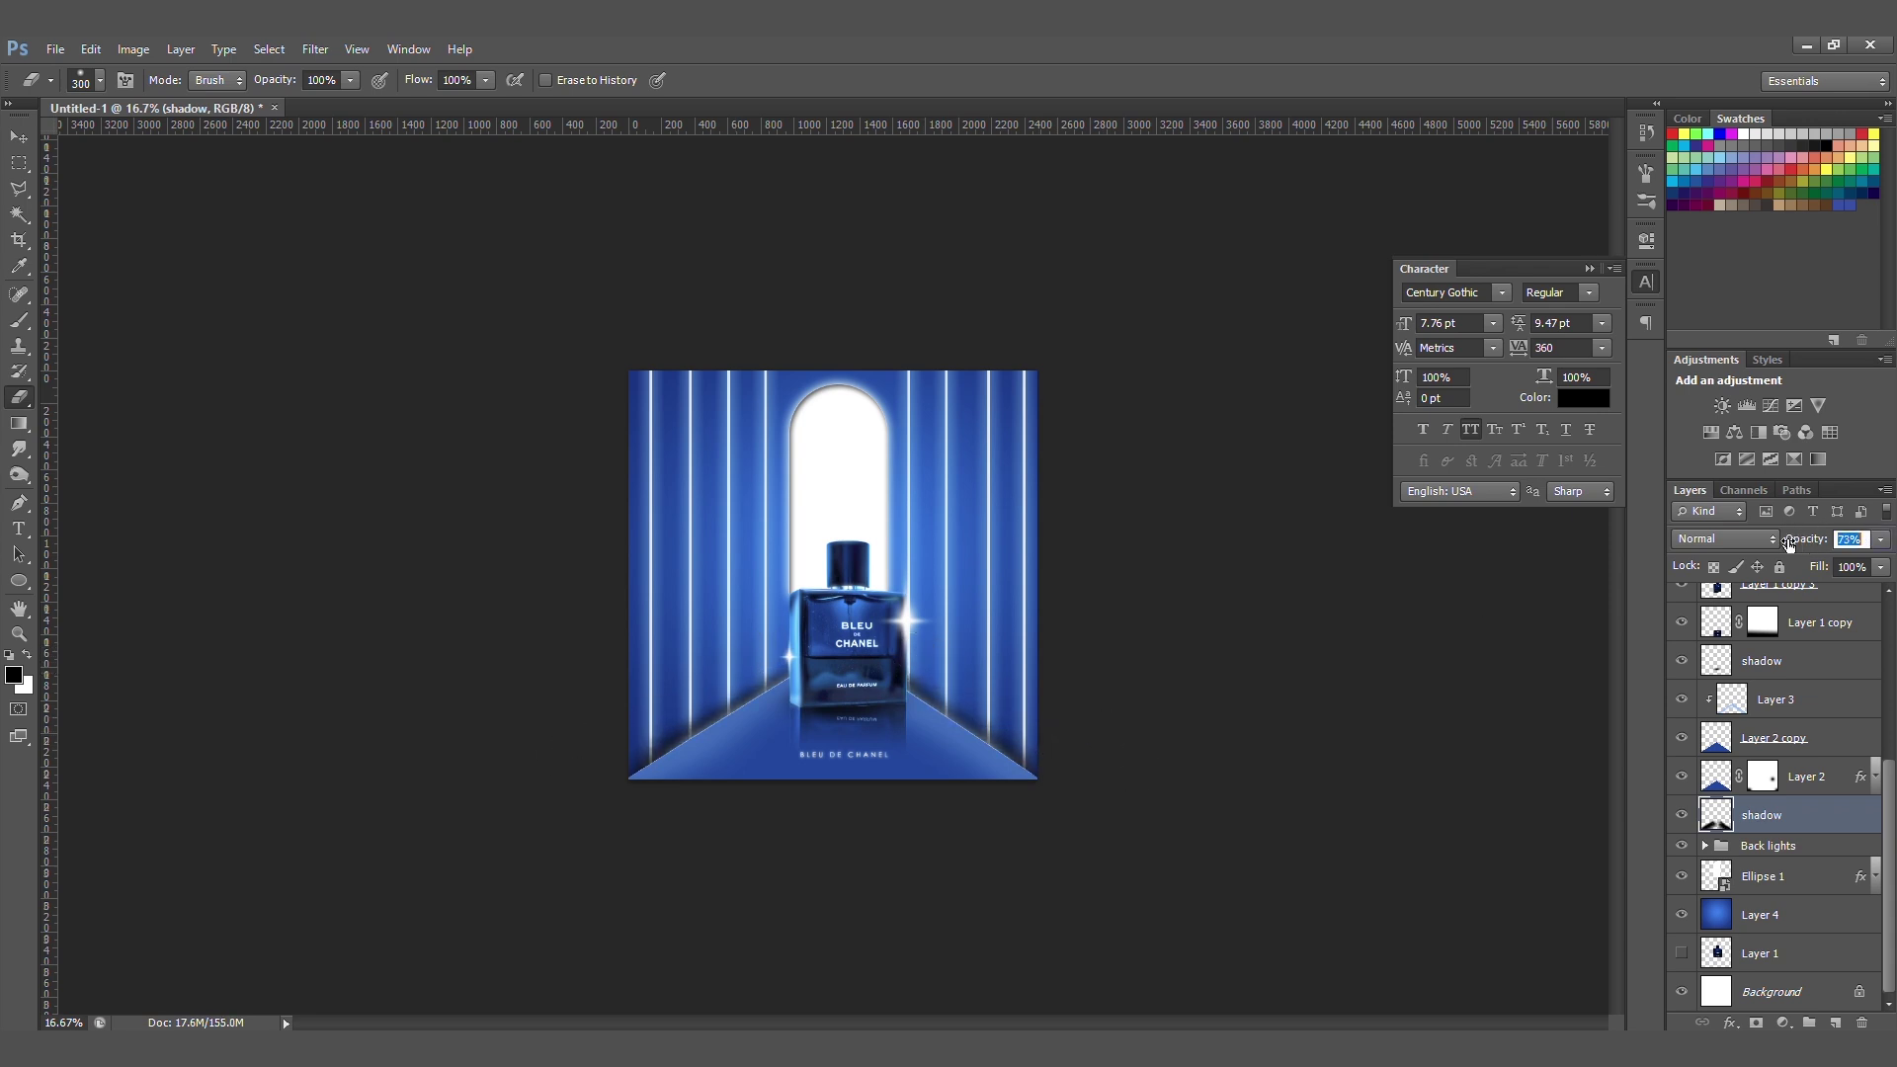
- Erase the shadows along both floor edges and repaint them in black with a 600 px brush
drag(912, 660, 1103, 819)
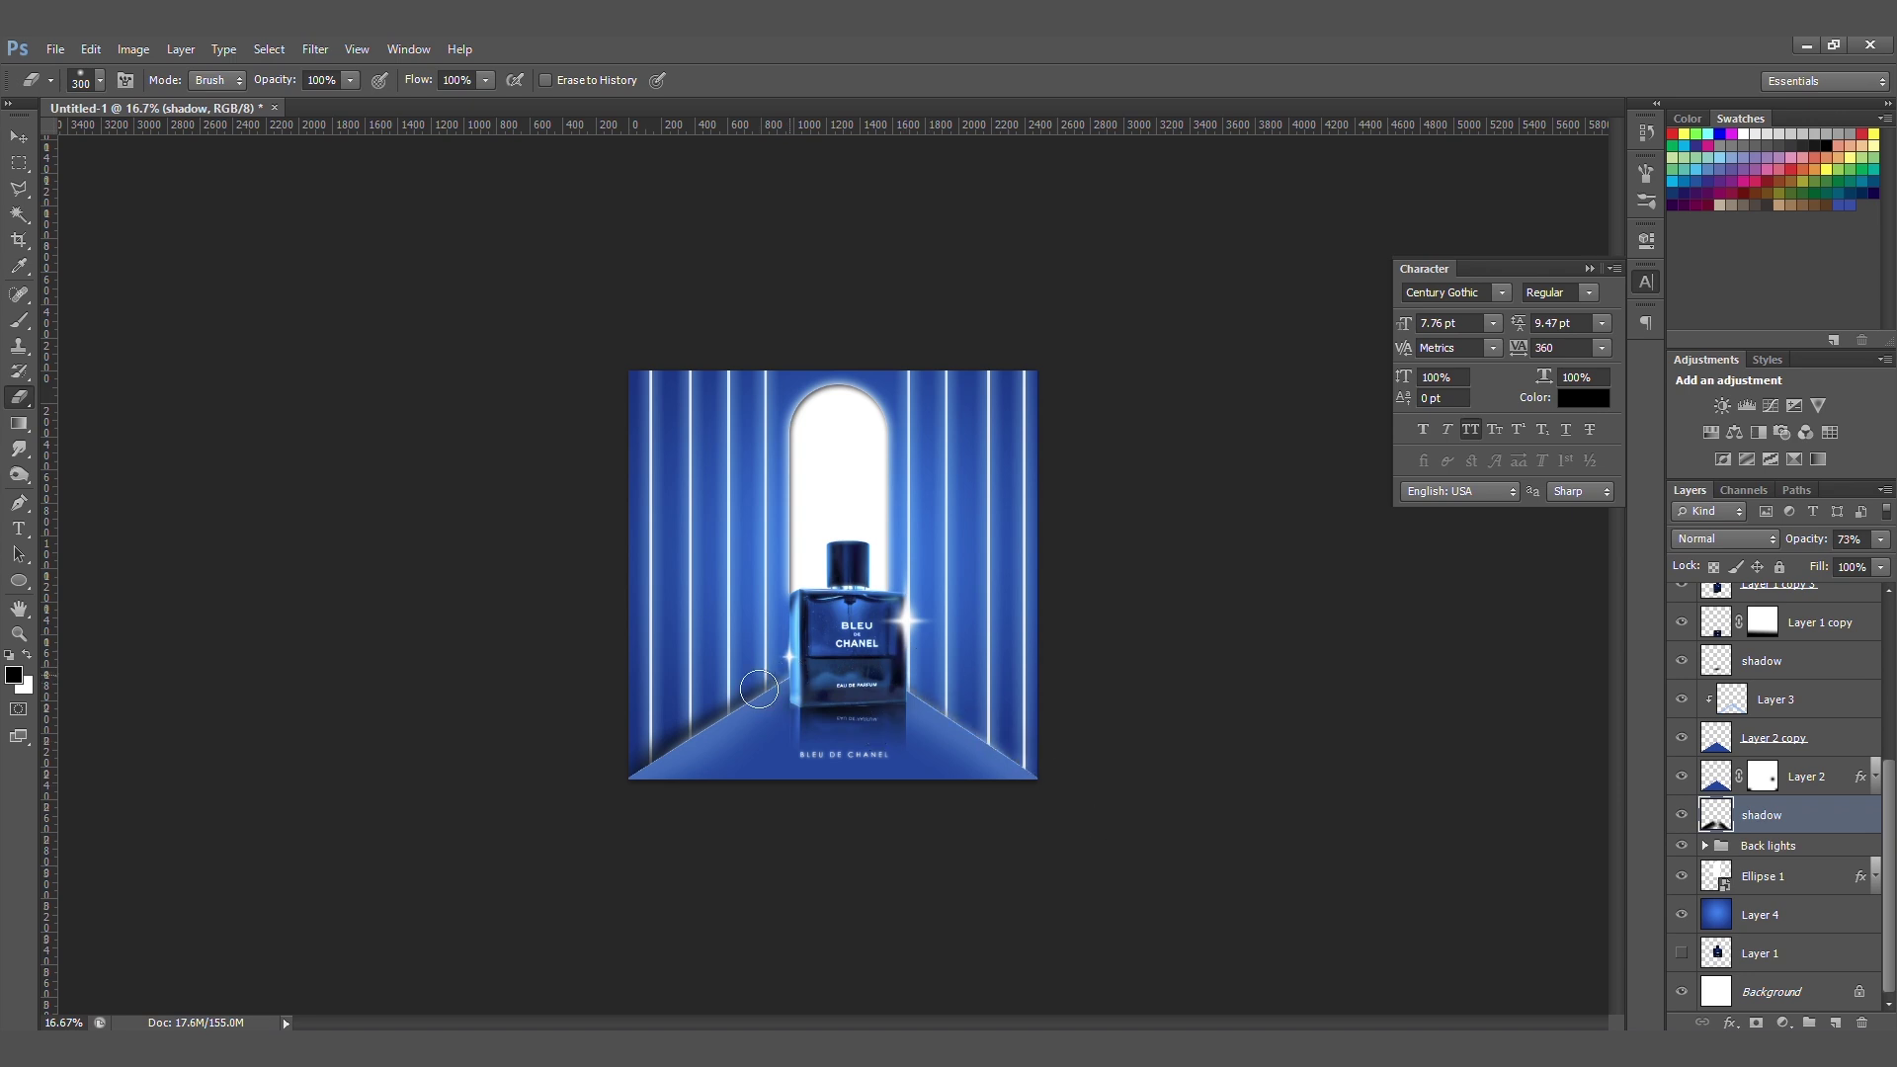
drag(771, 687, 614, 776)
key(b)
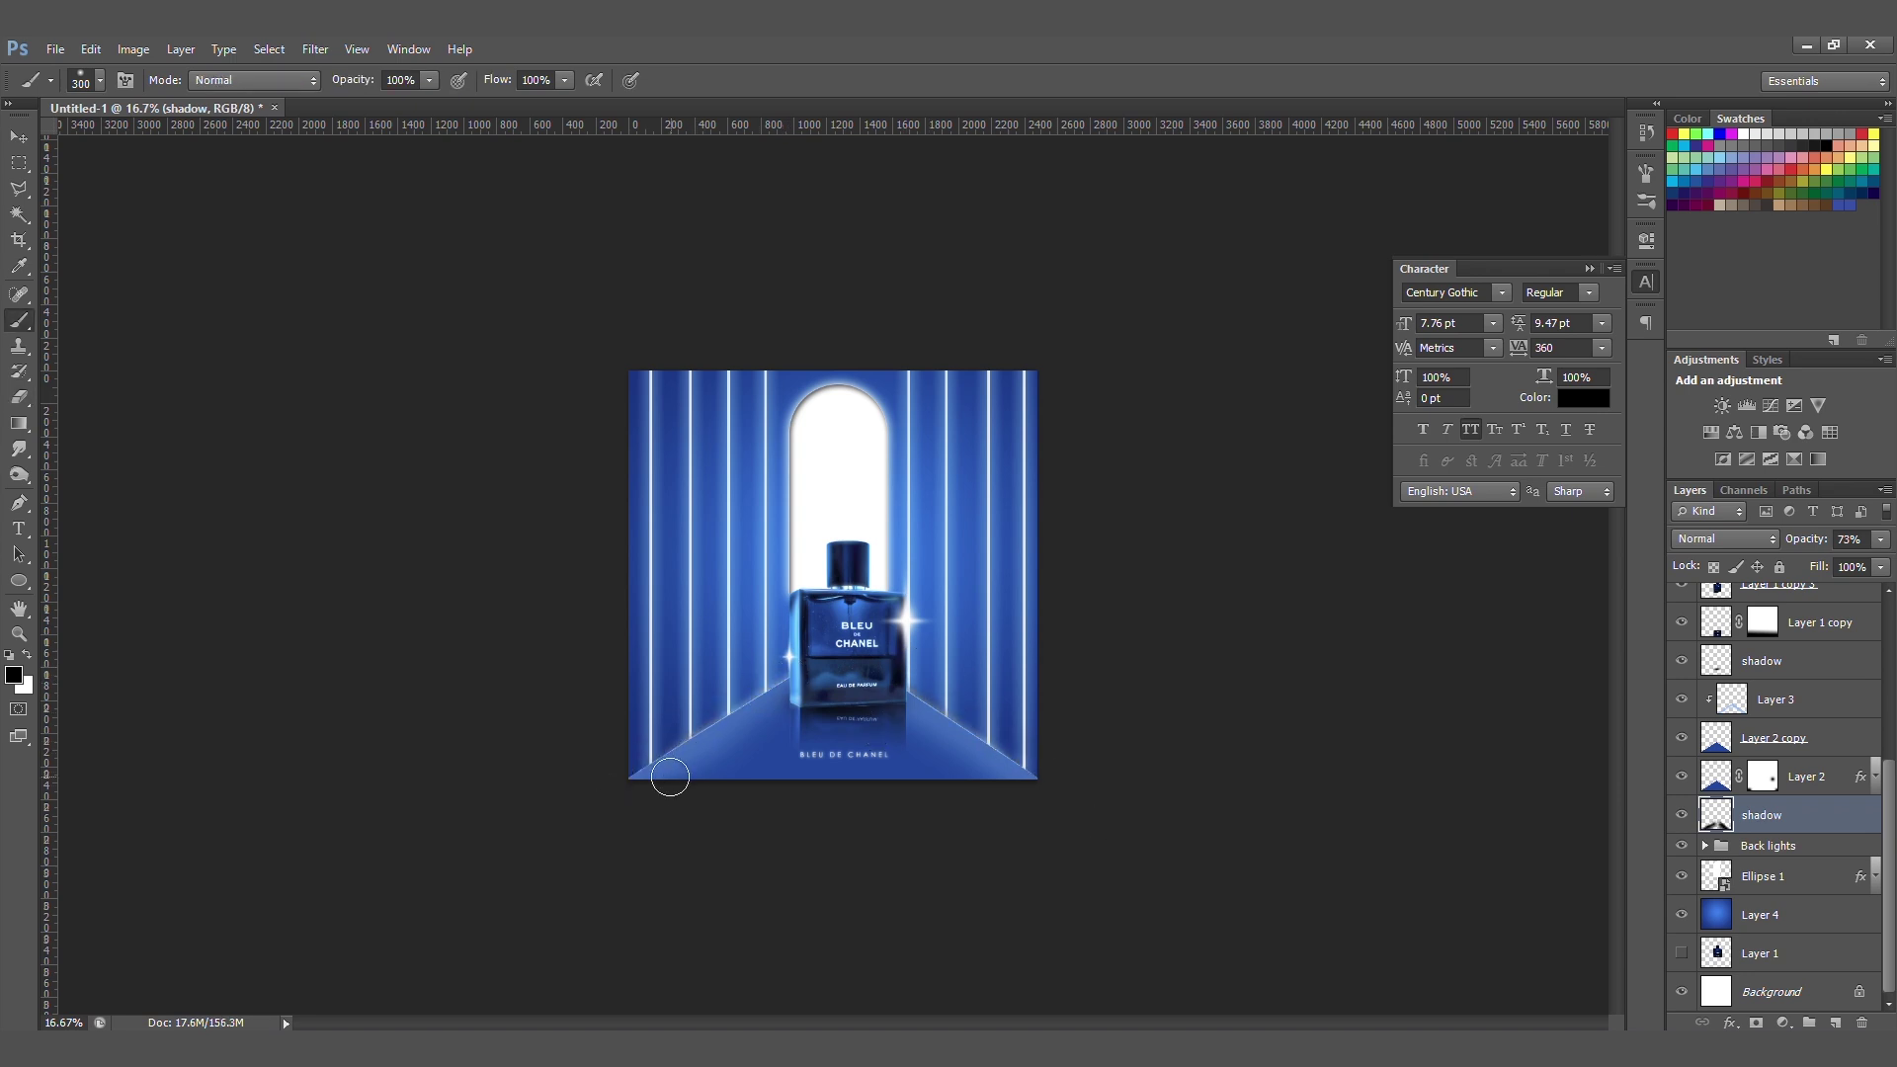
key(bracketright)
key(bracketright)
key(bracketright)
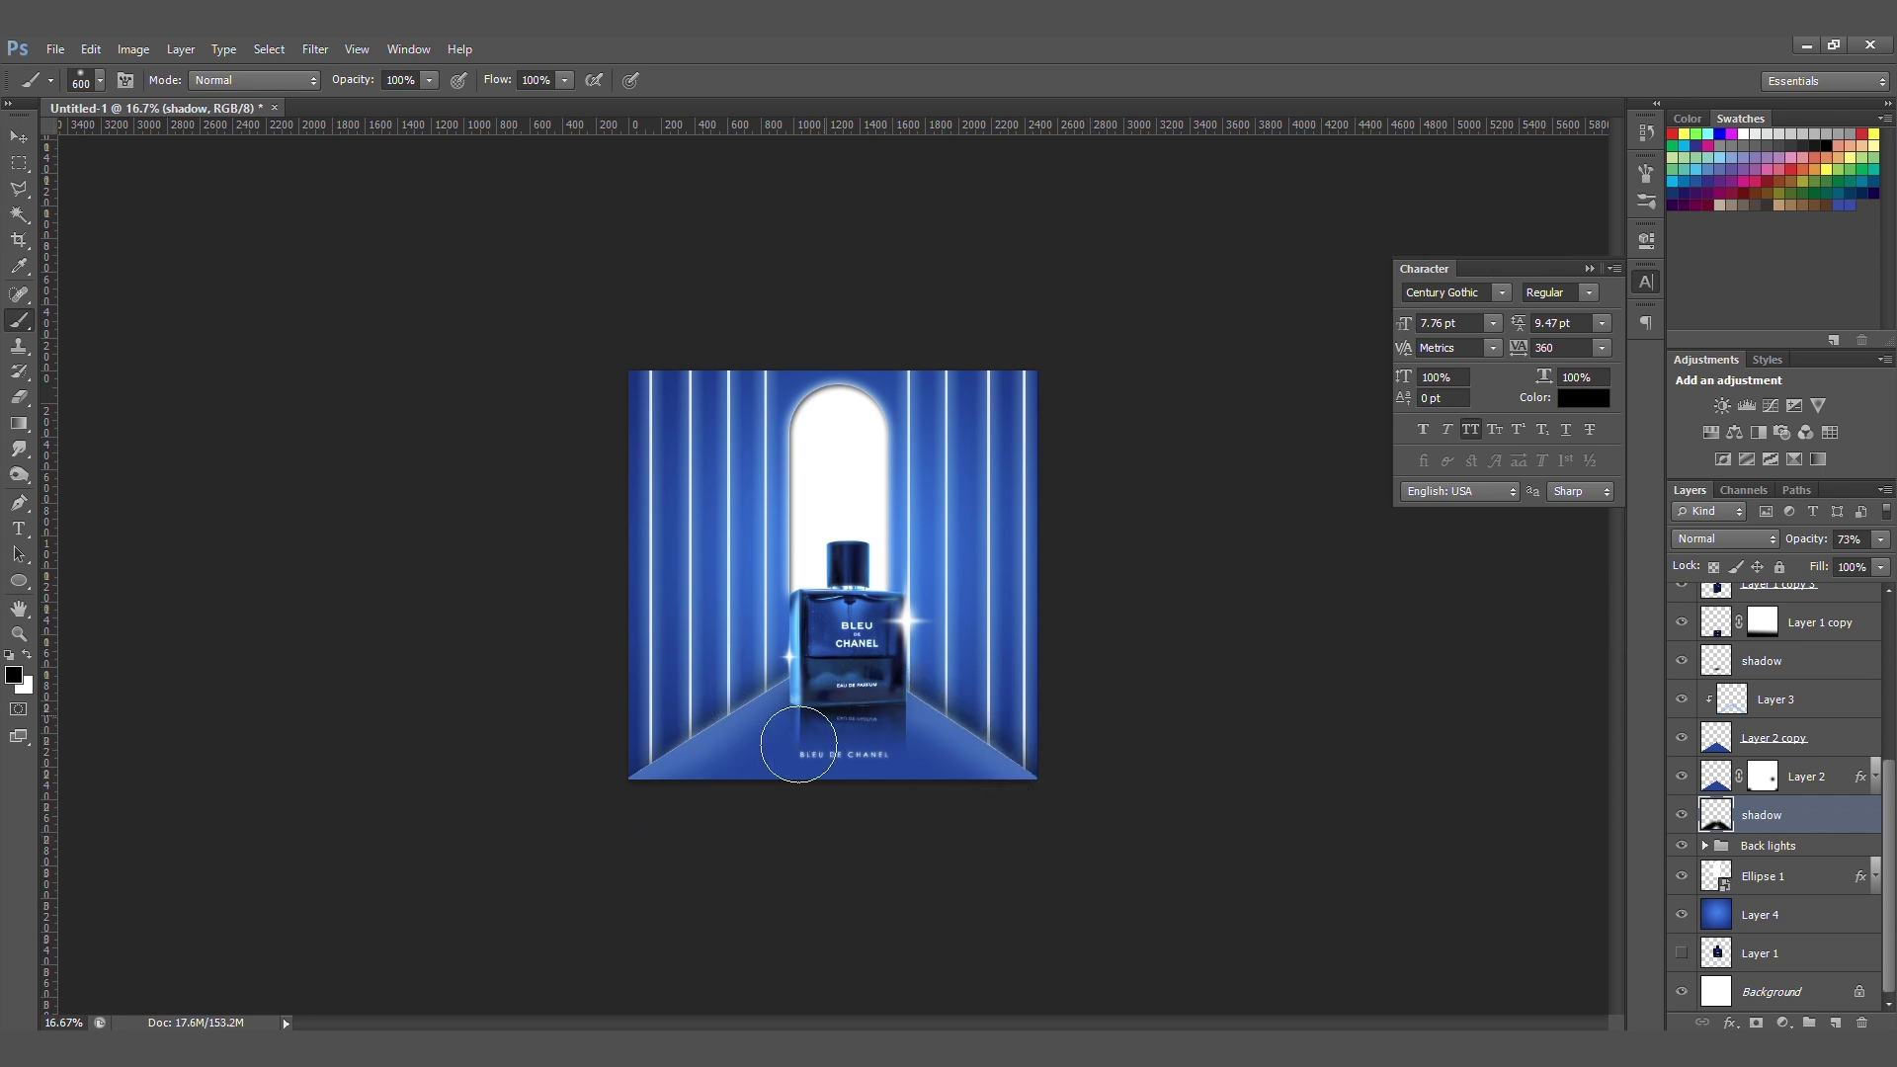
- Try the repainted shadow layer at 97% opacity, and set it to 71%
drag(1806, 544, 1833, 540)
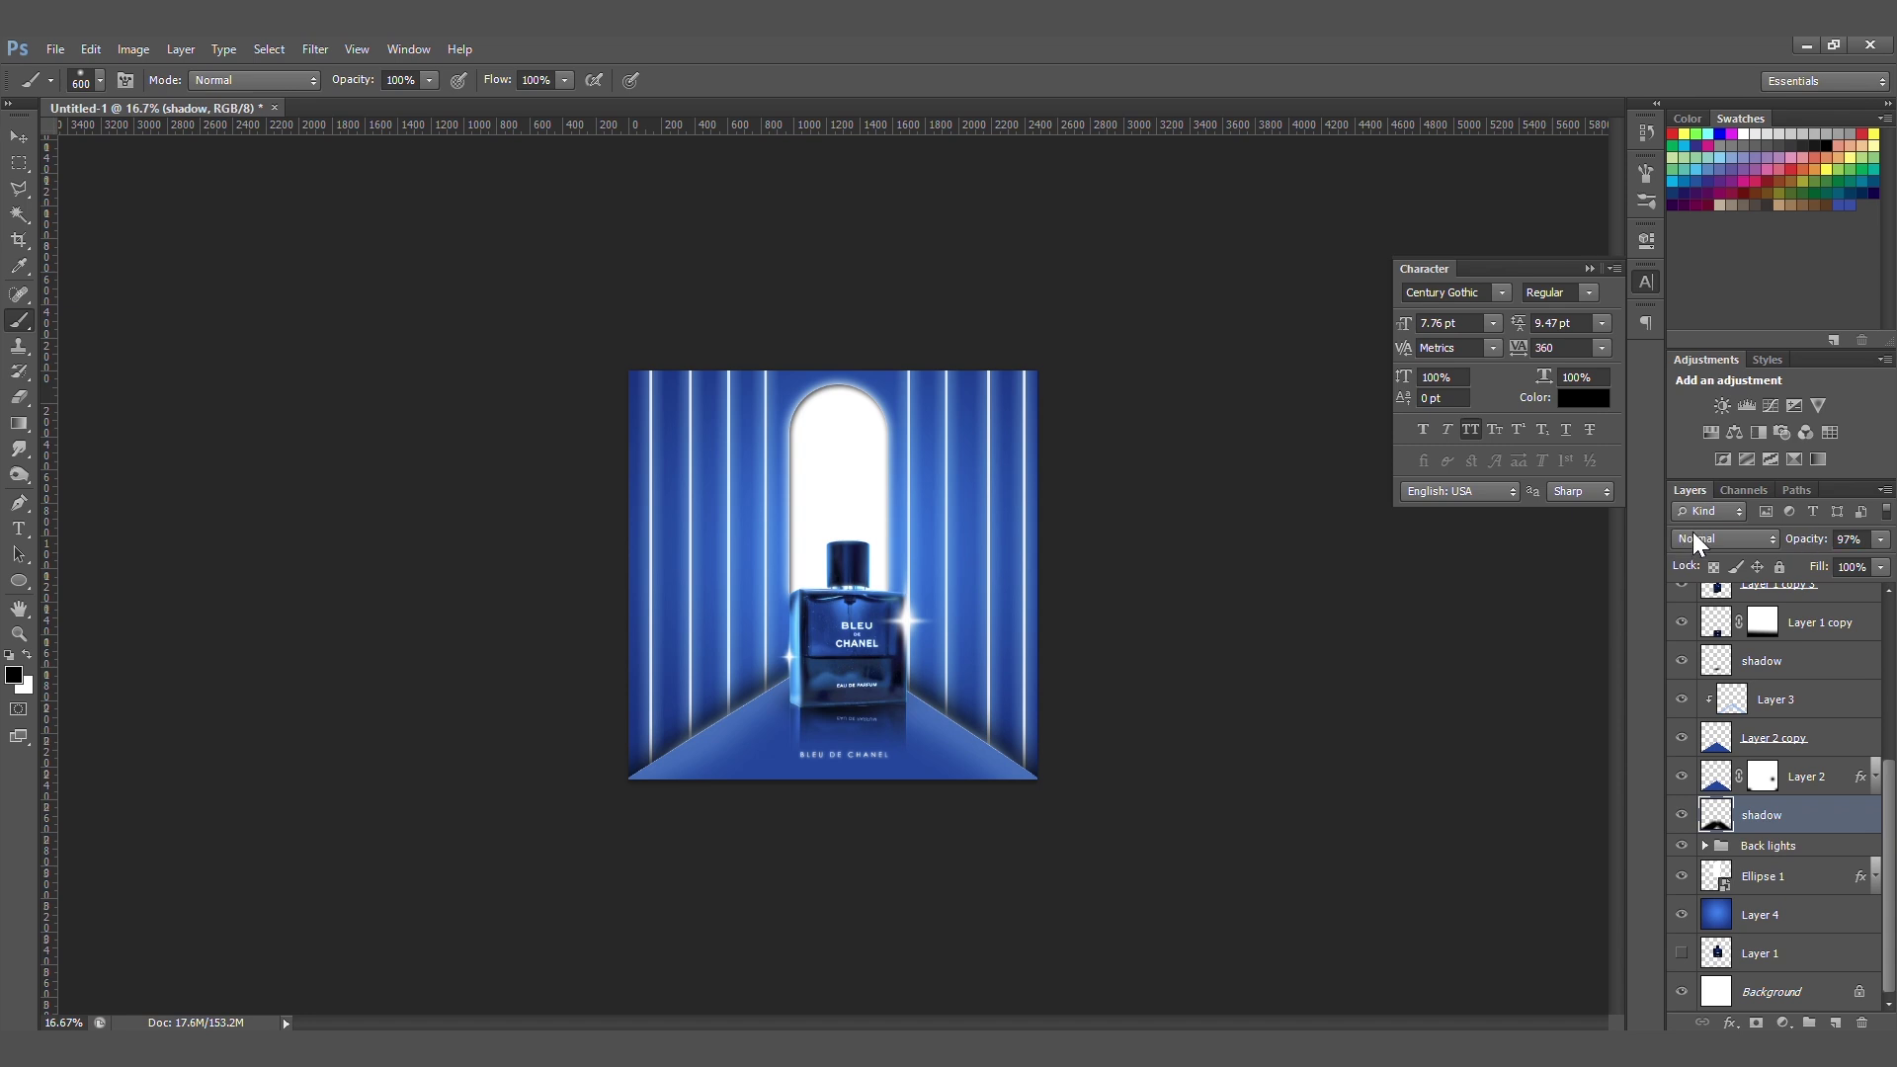
key(v)
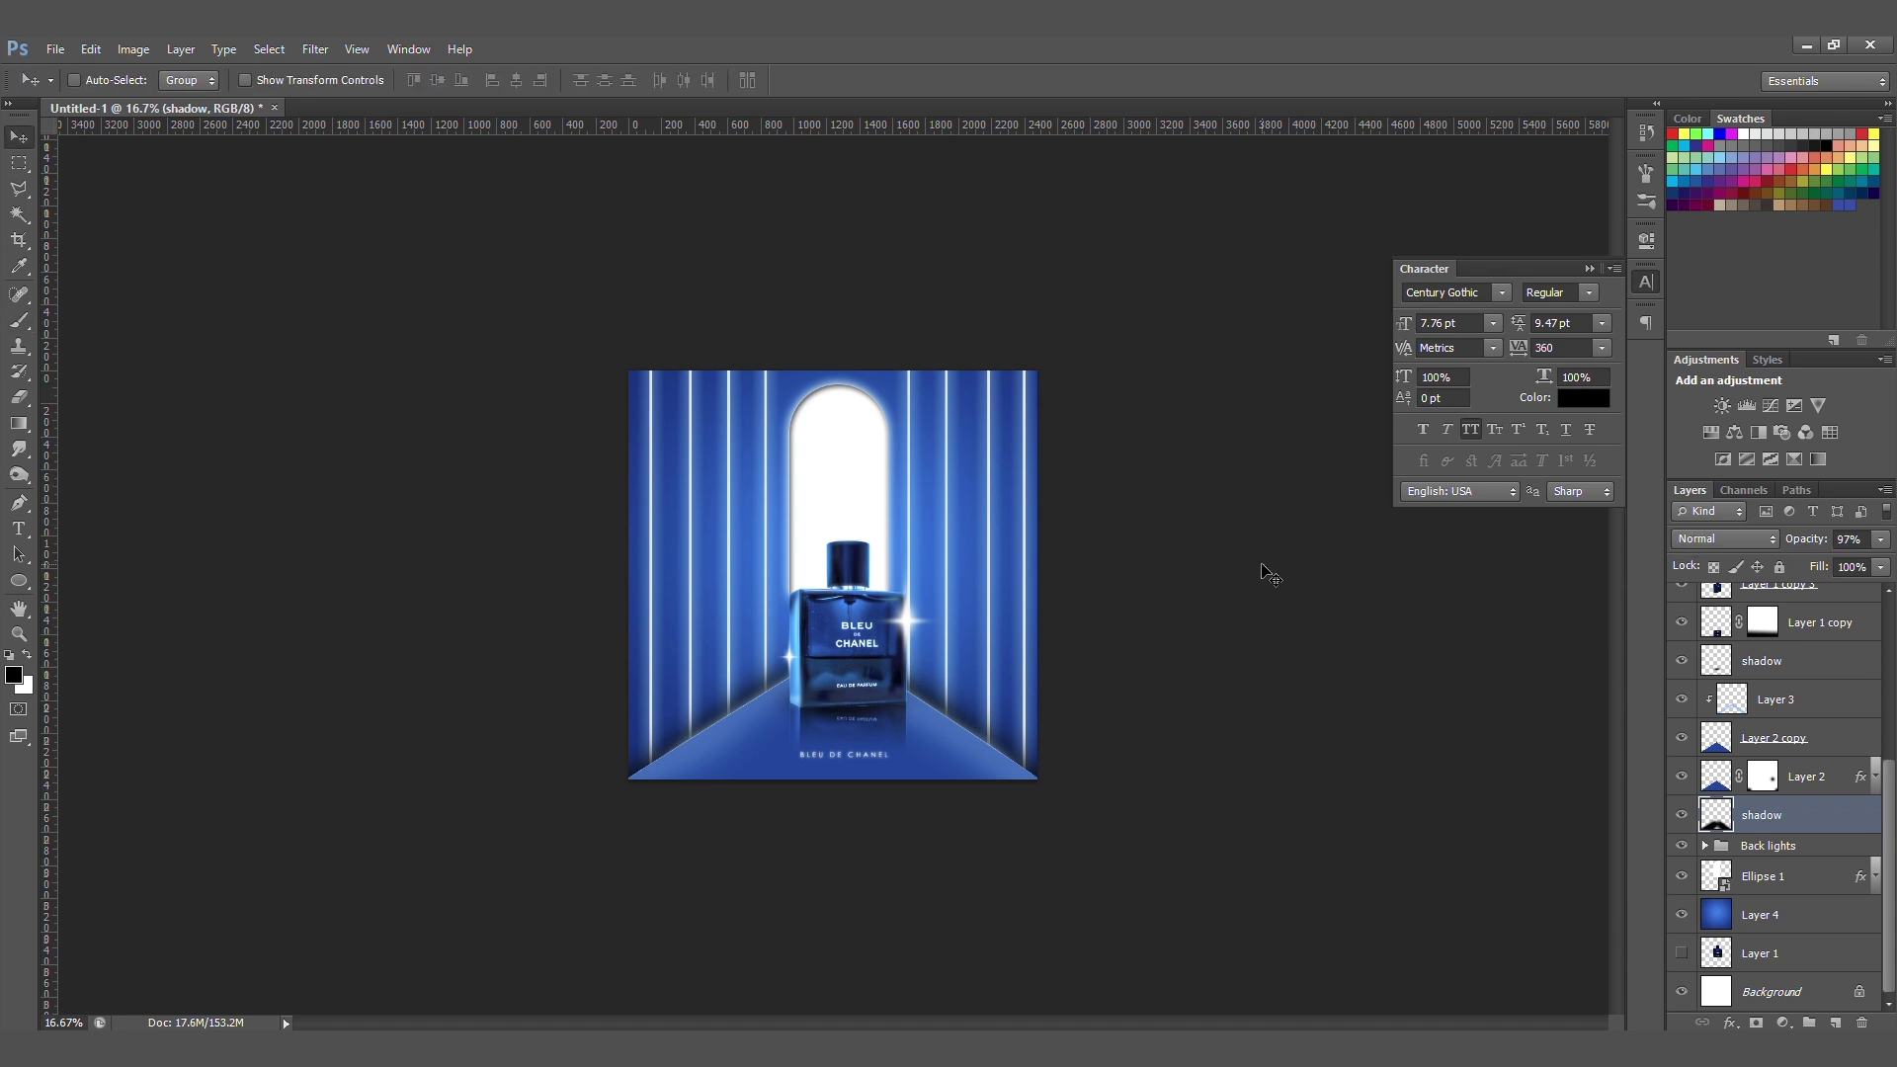
drag(1802, 542, 1795, 540)
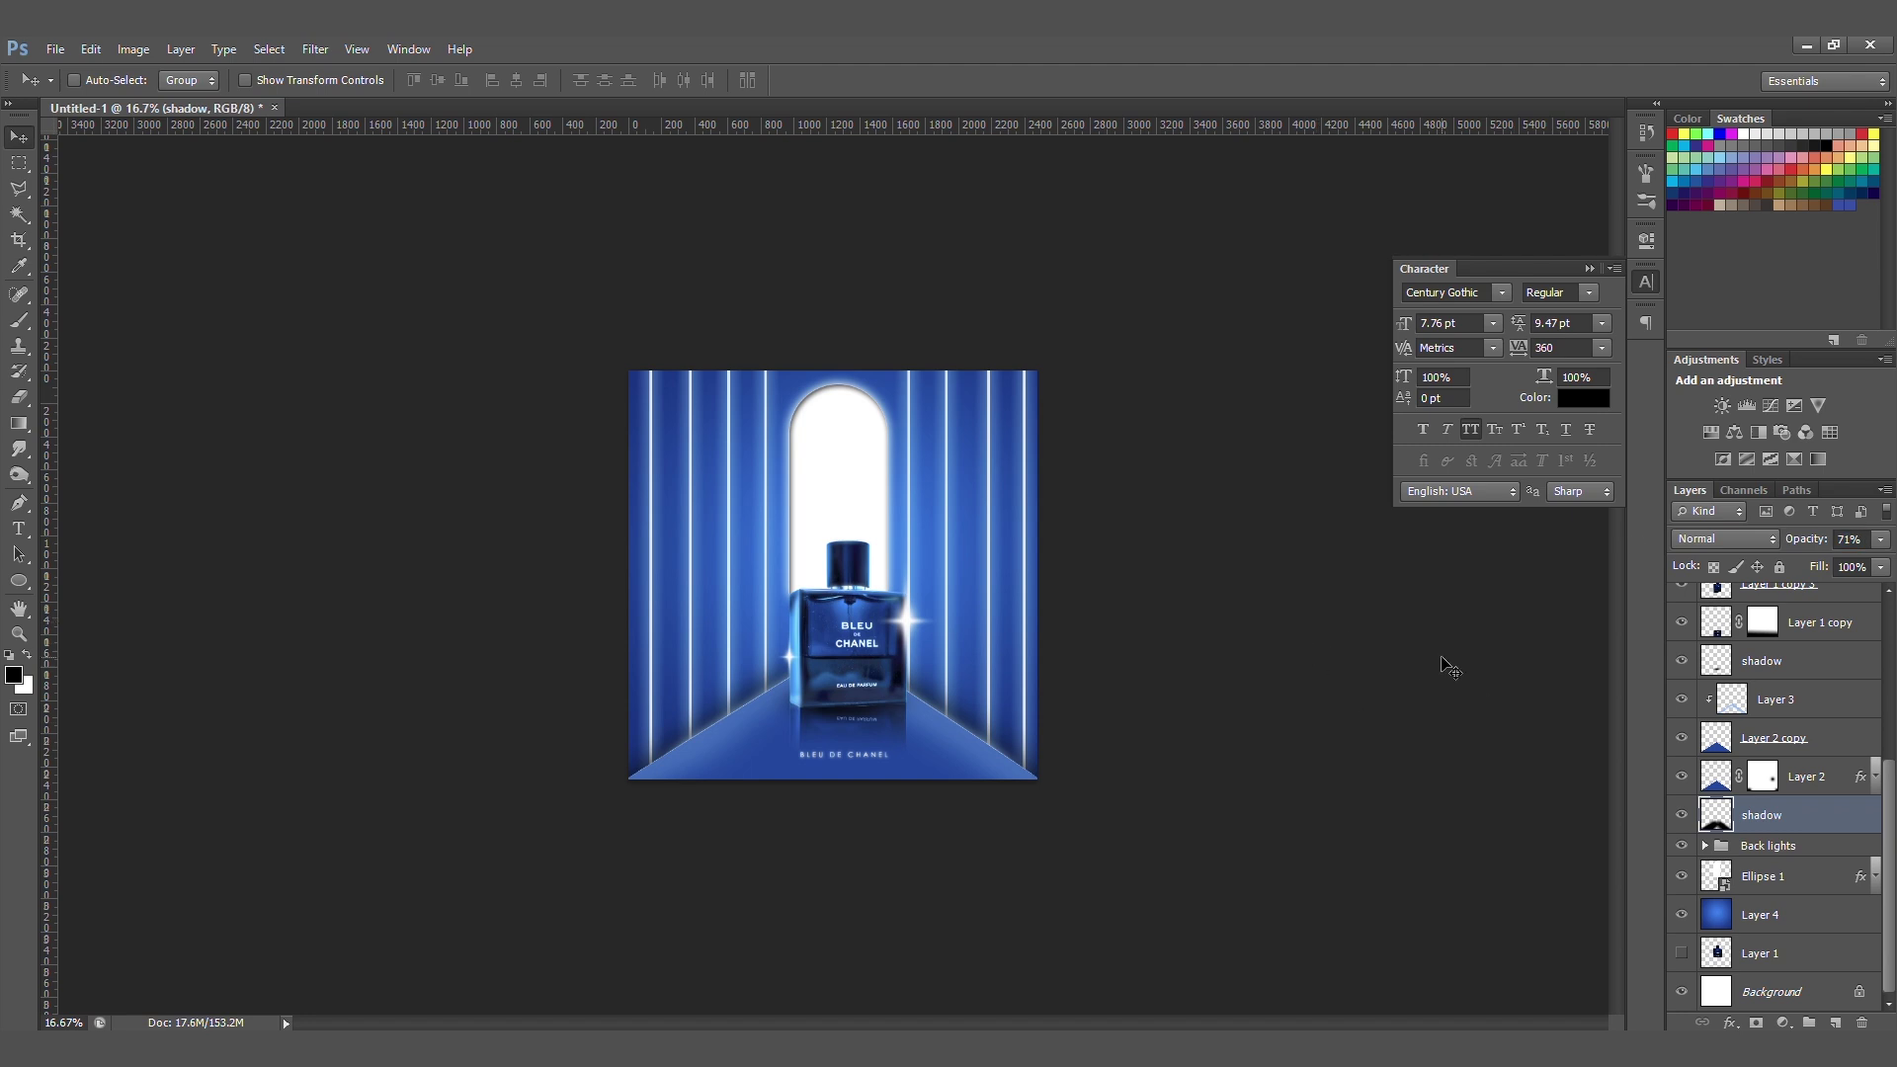
- Add a new top layer and paint the canvas's bottom edge with a dark color sampled from the bottle, using a 700 px brush
click(1836, 1022)
drag(1813, 818, 1791, 600)
key(i)
click(900, 669)
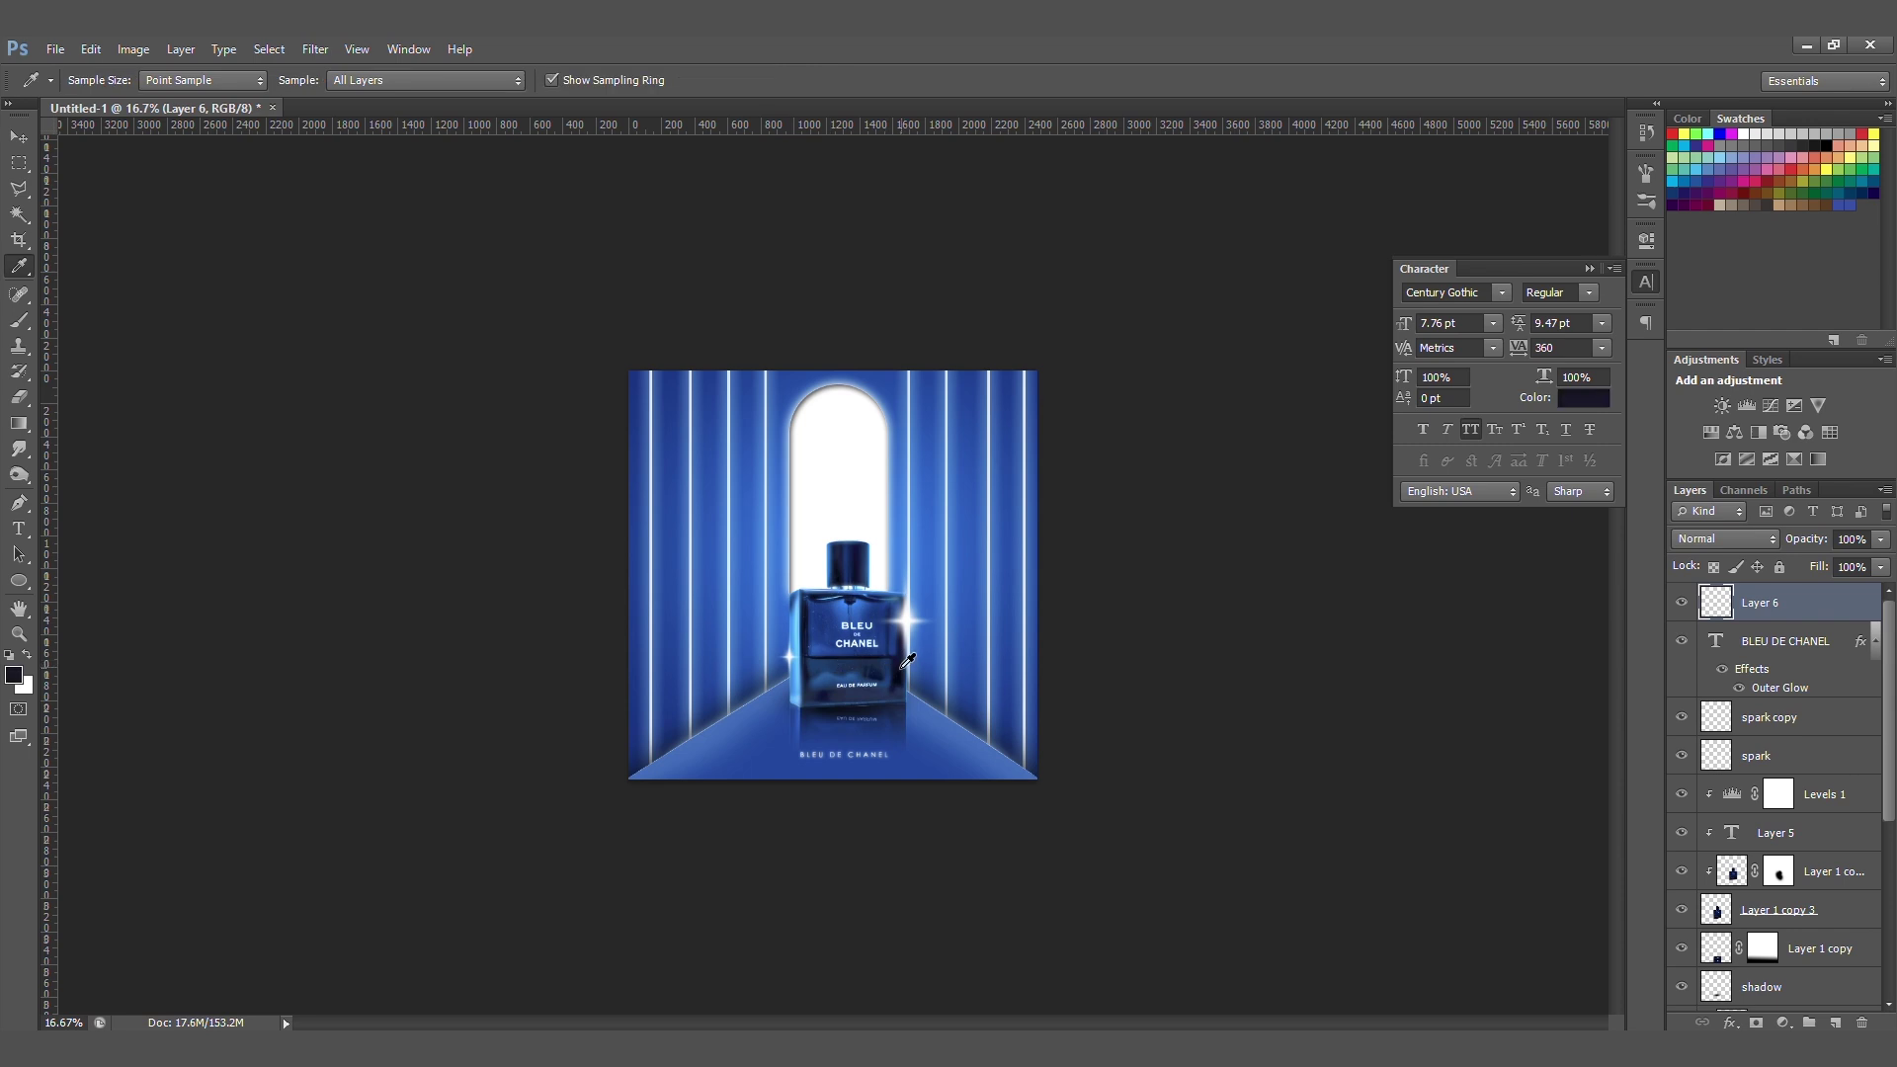
key(b)
drag(661, 804, 1088, 817)
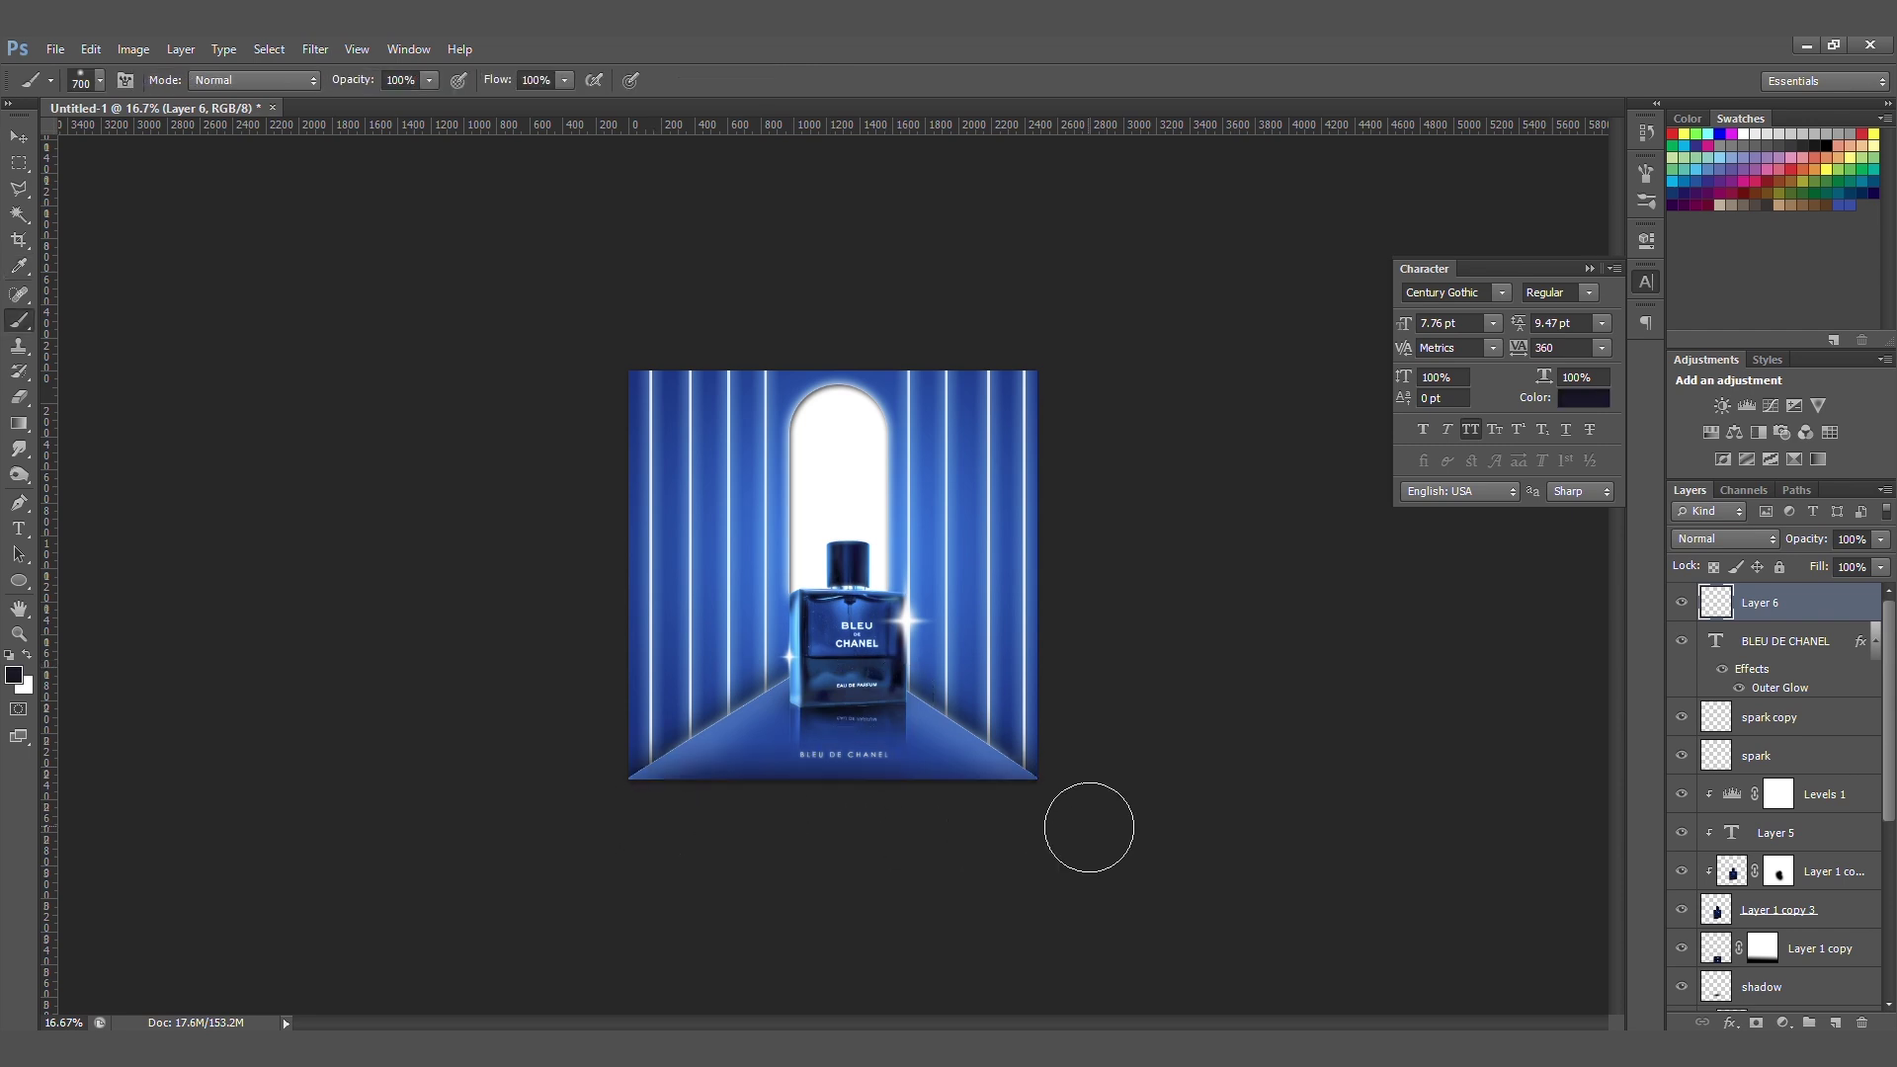
key(ctrl+plus)
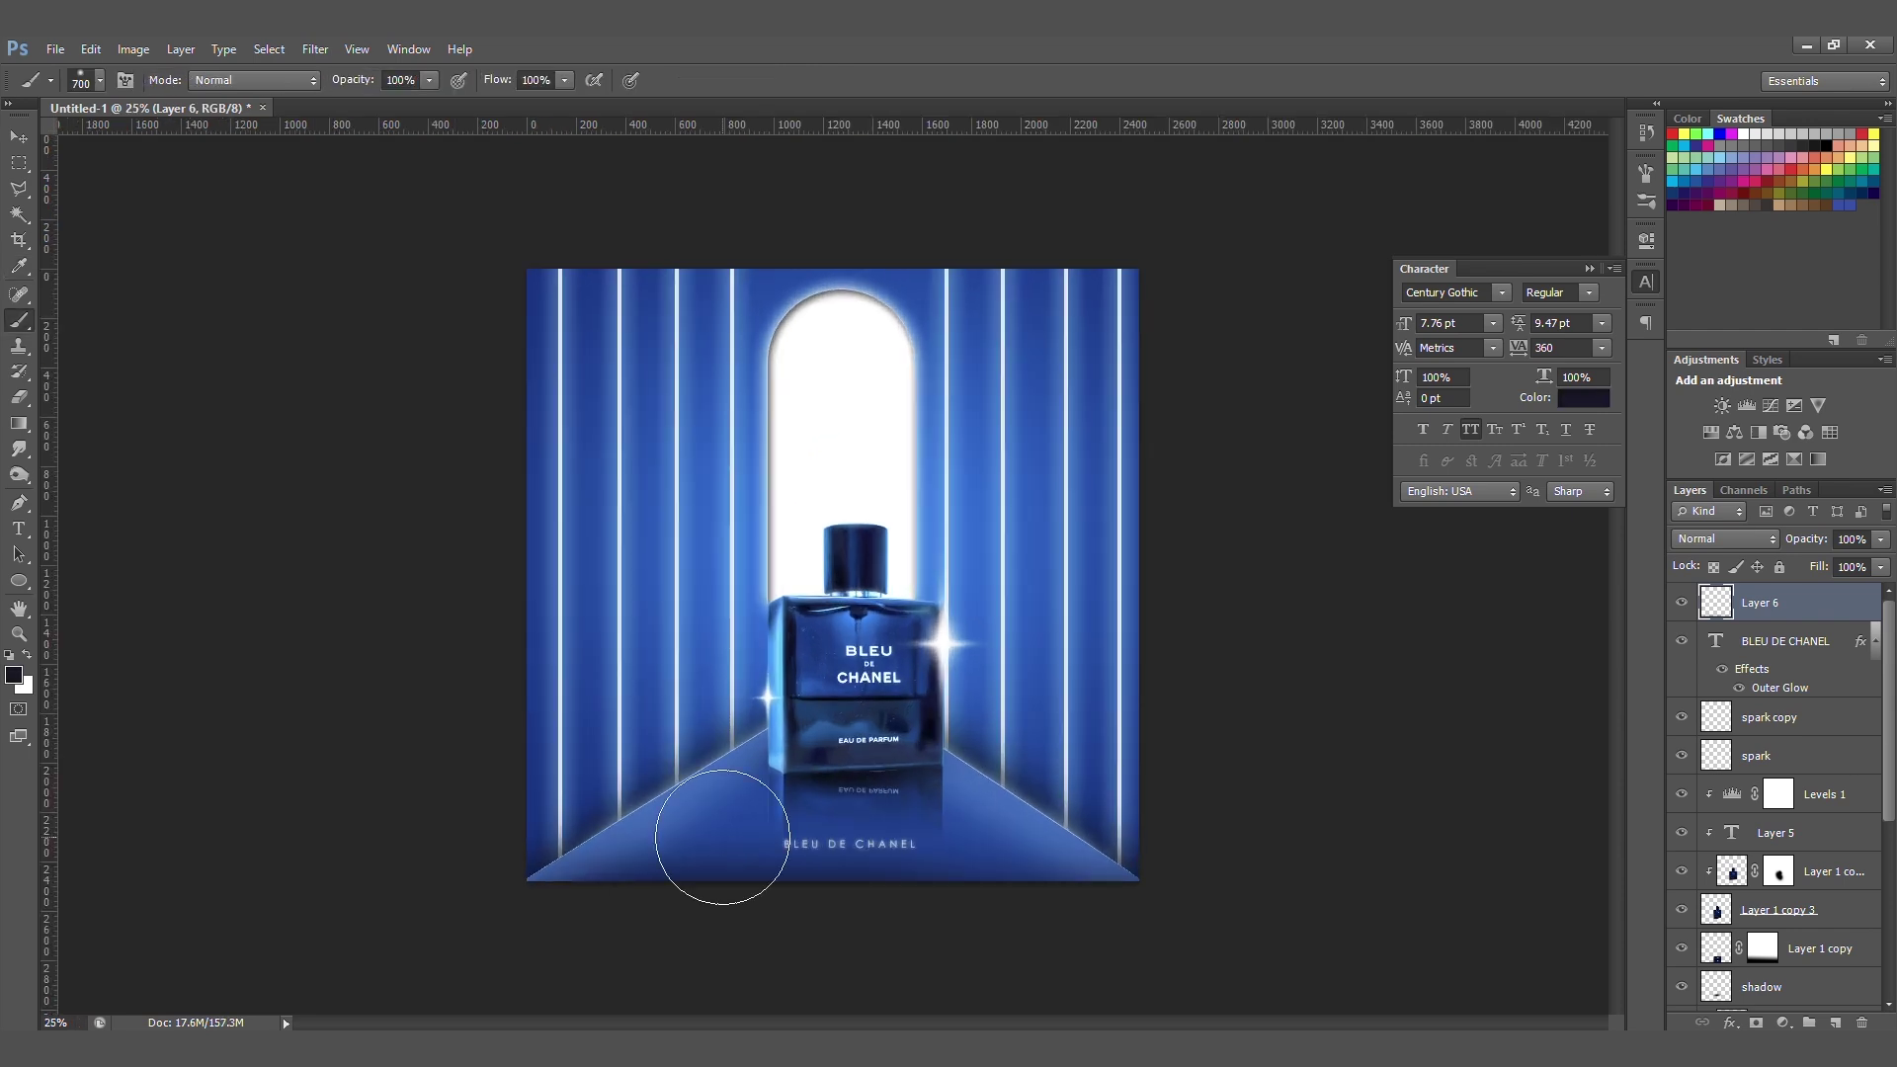
key(v)
key(ctrl+minus)
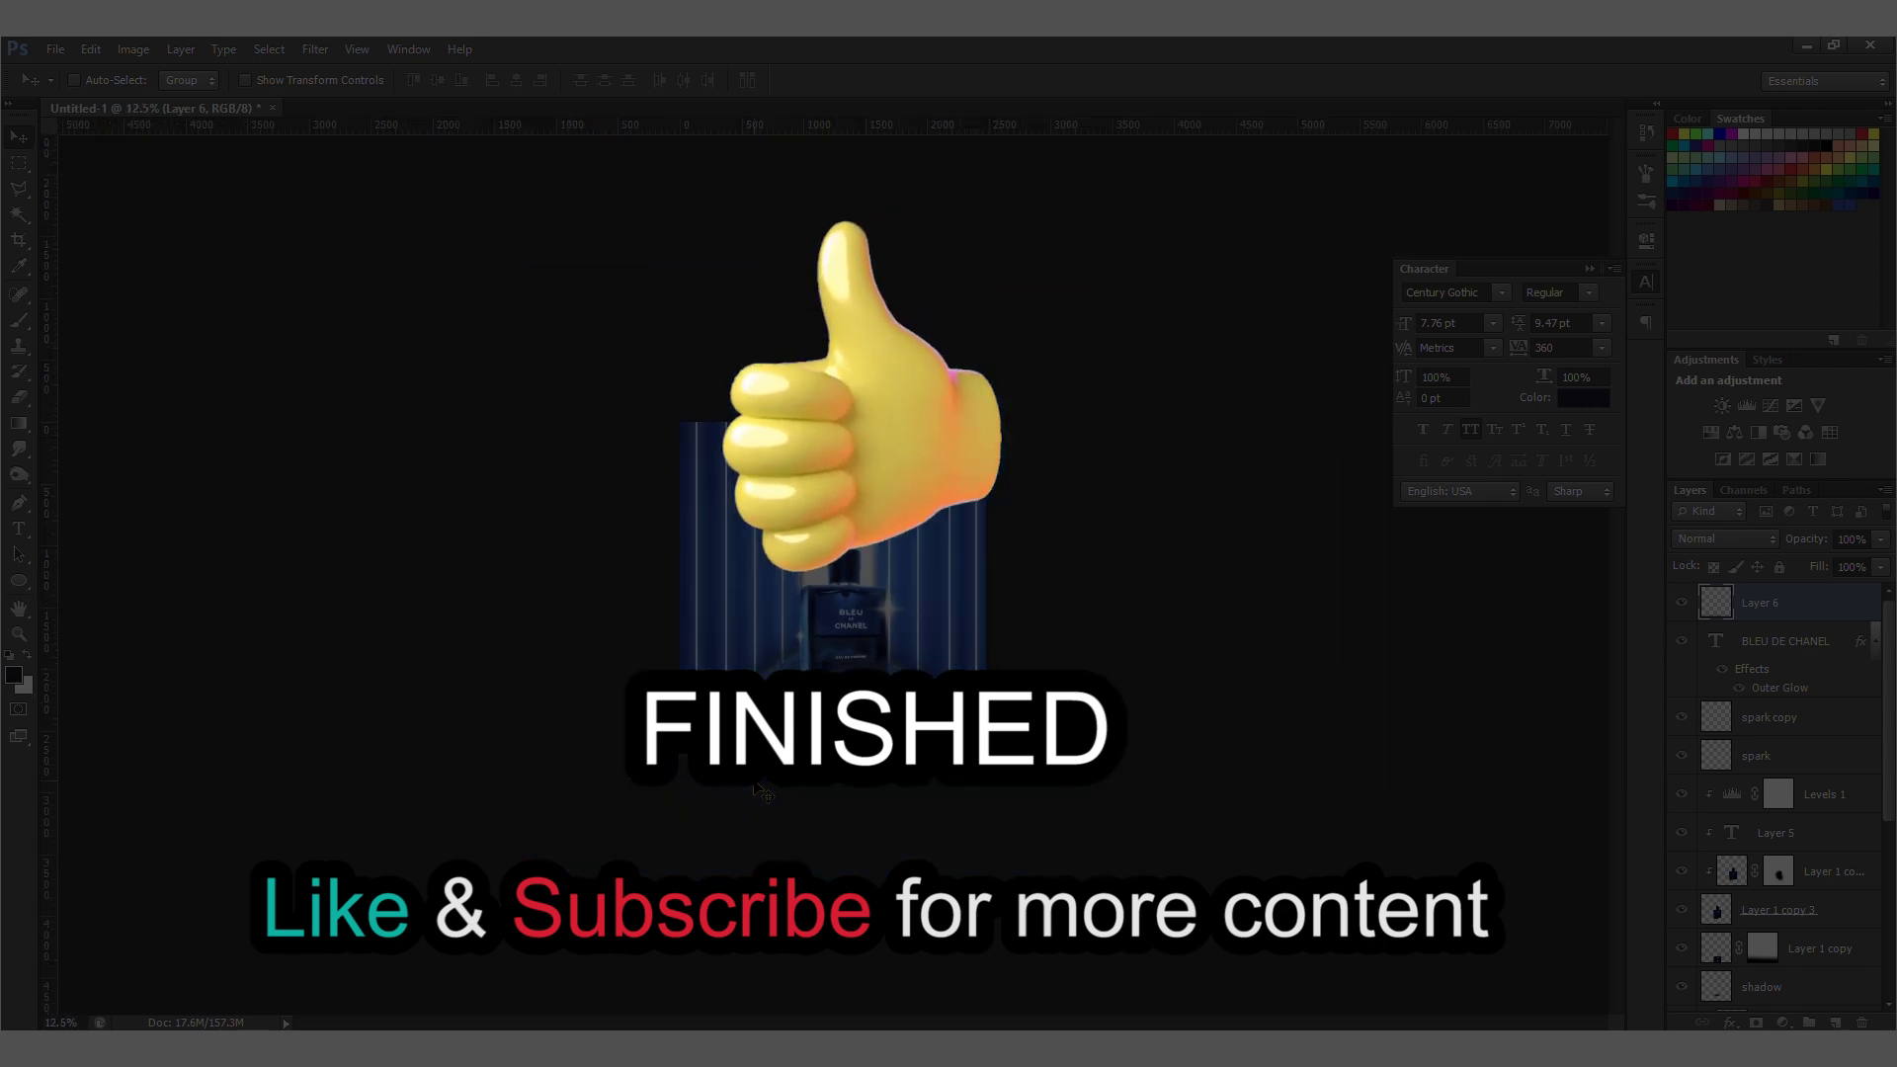